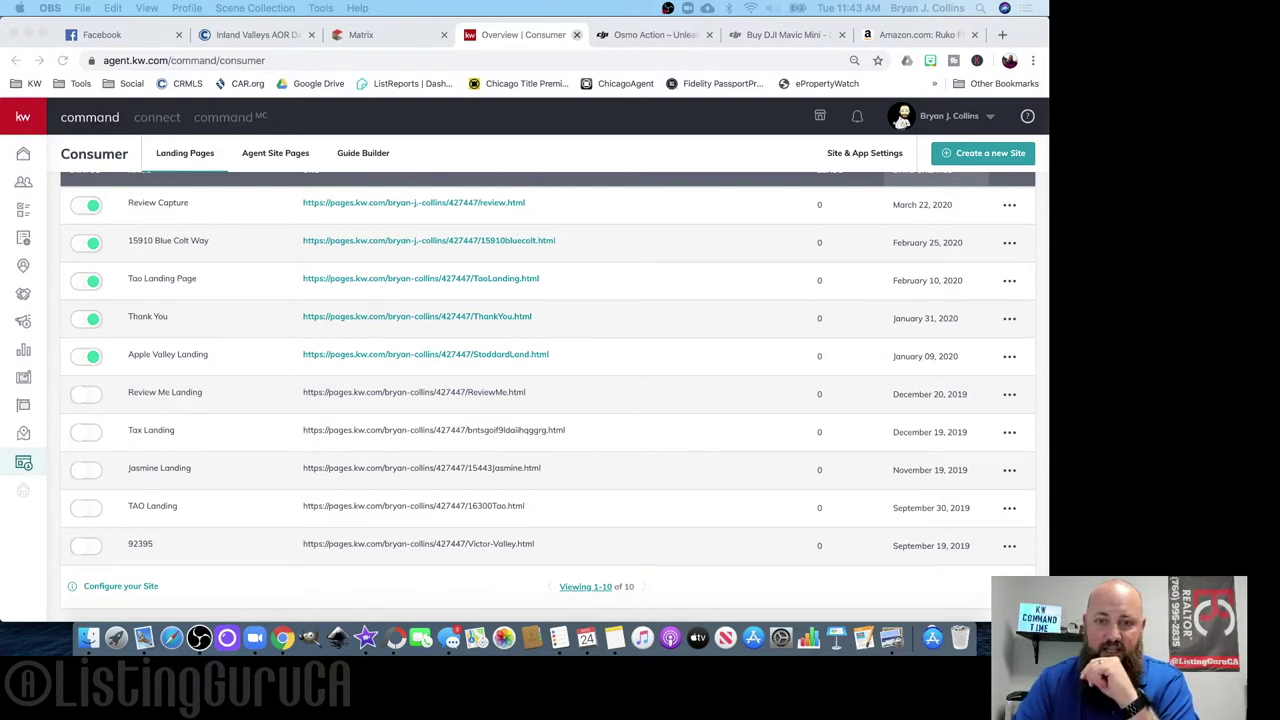
- Open the Consumer section and look over its agent site pages before returning to the landing pages list
{"action": "left_click", "coordinate": [703, 266]}
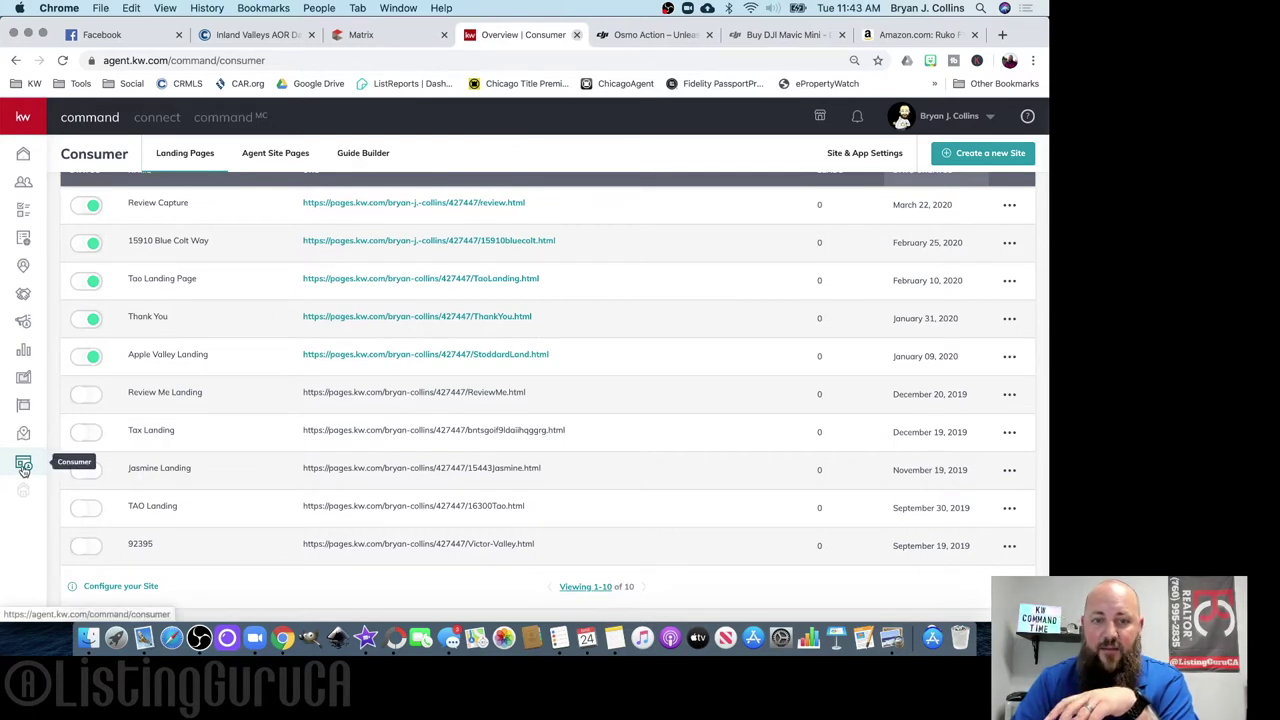
{"action": "left_click", "coordinate": [15, 119]}
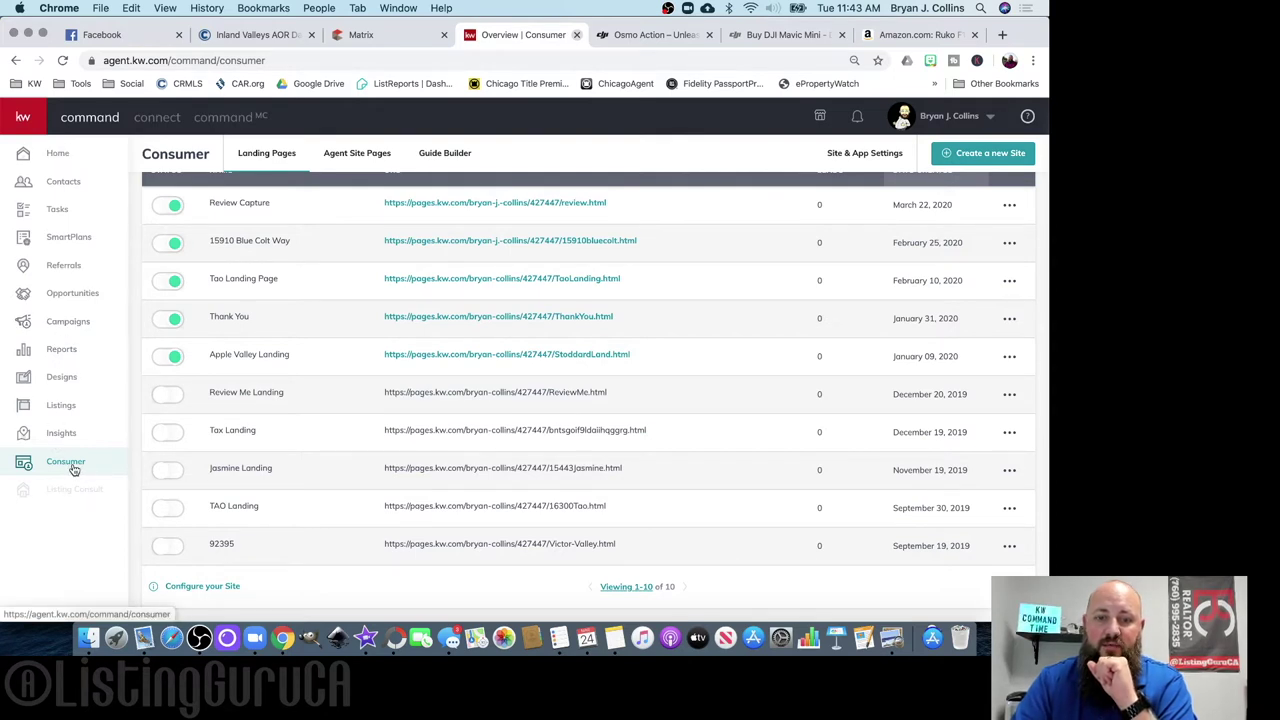
{"action": "left_click", "coordinate": [66, 466]}
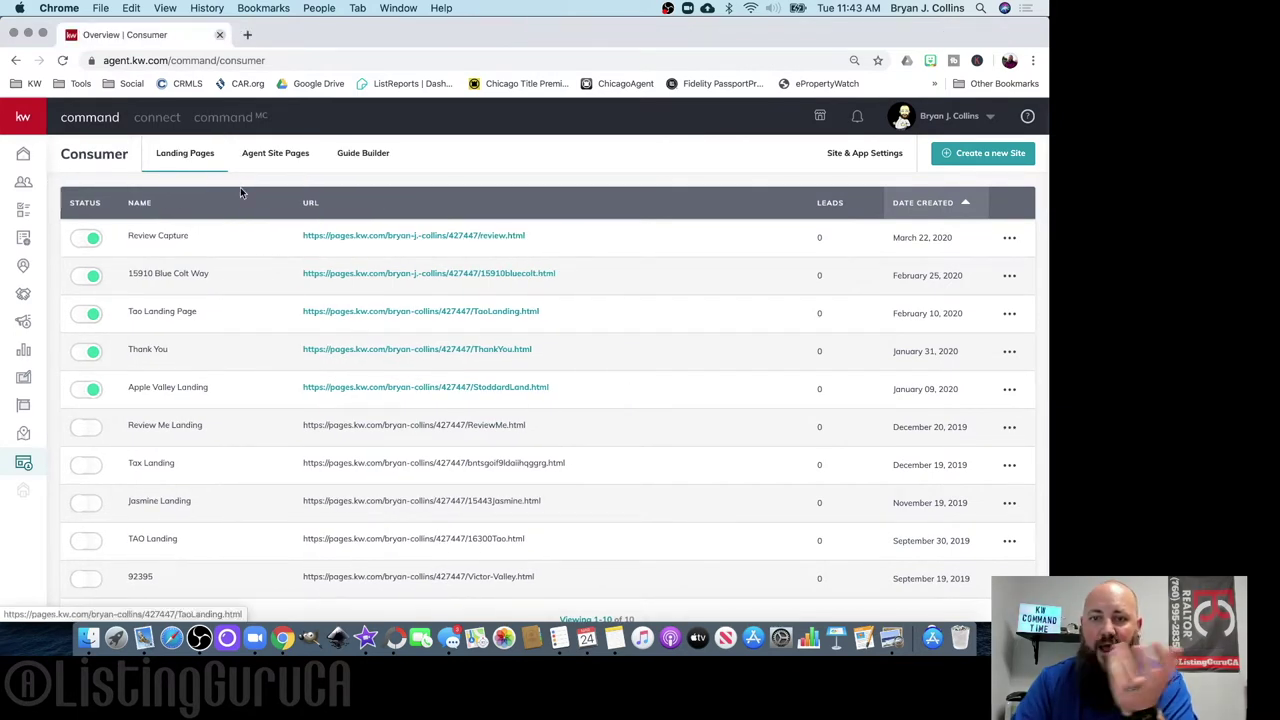
{"action": "left_click", "coordinate": [278, 165]}
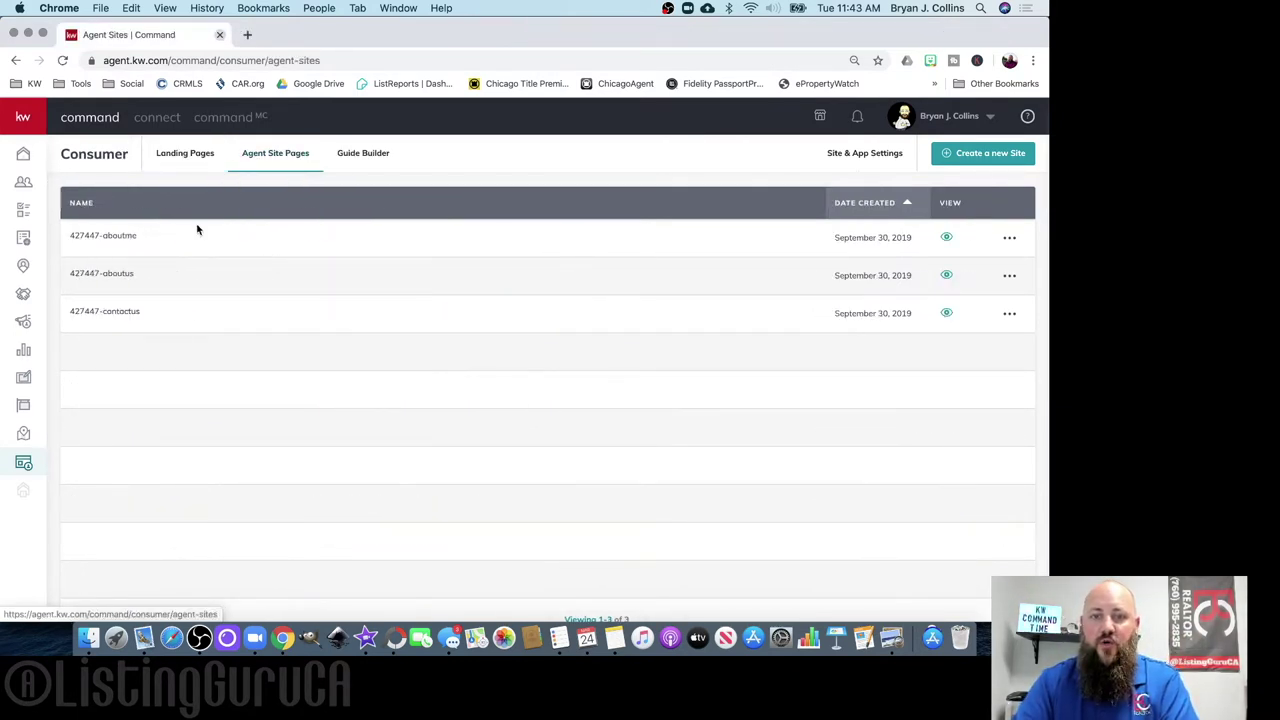
{"action": "left_click", "coordinate": [181, 164]}
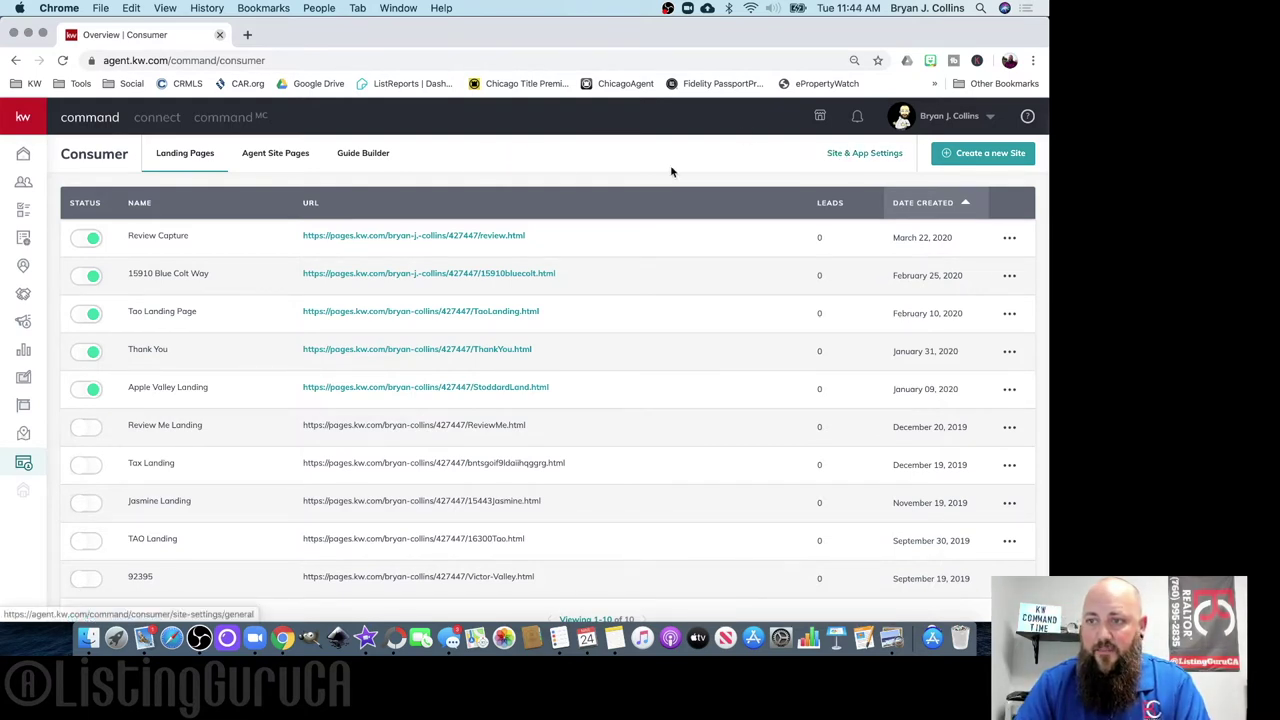
- Configure the site with the new KW Agent Sites as provider and start the setup guide, acknowledging the compliance reminder
{"action": "scroll", "coordinate": [417, 265], "scroll_direction": "down", "scroll_amount": 1}
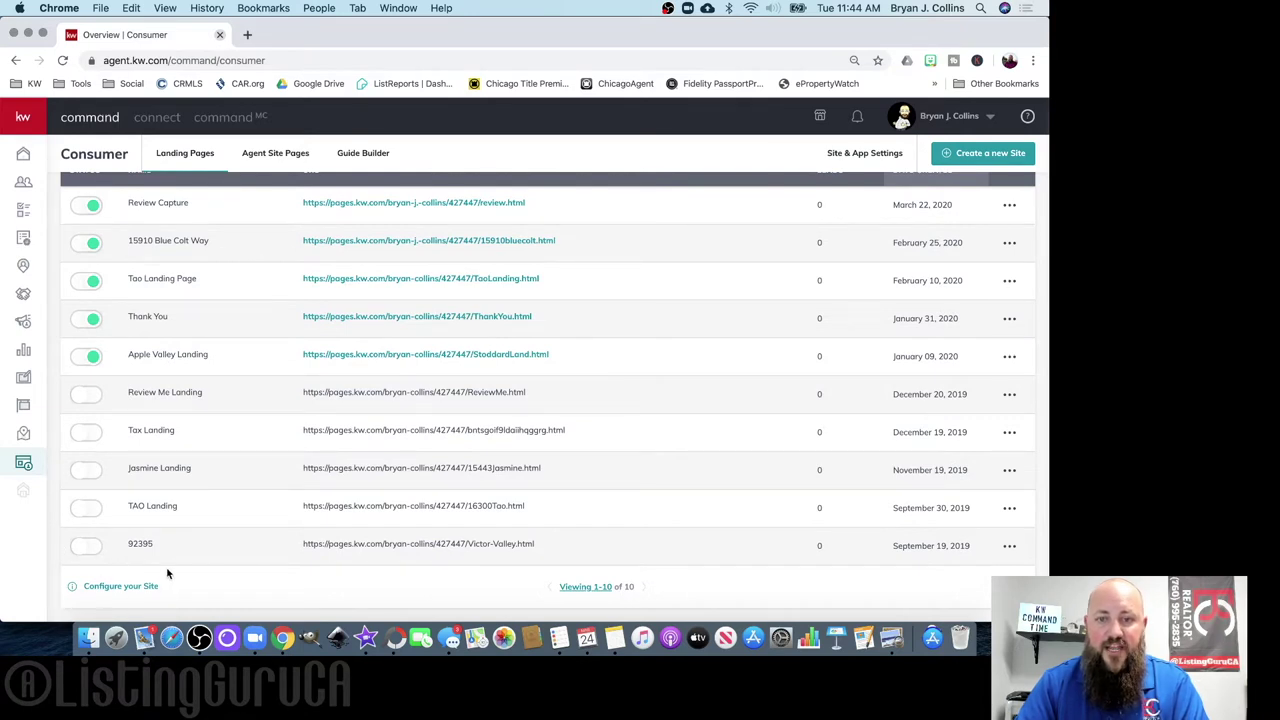
{"action": "scroll", "coordinate": [168, 574], "scroll_direction": "up", "scroll_amount": 1}
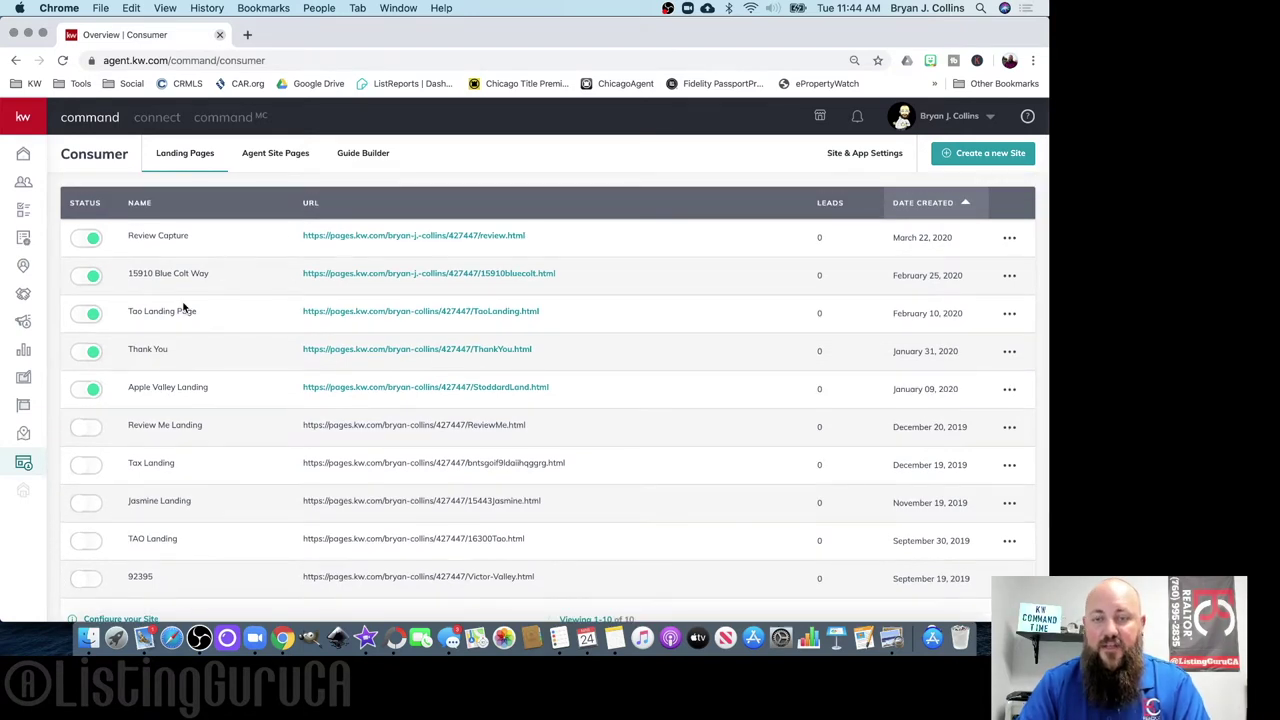
{"action": "scroll", "coordinate": [182, 370], "scroll_direction": "down", "scroll_amount": 1}
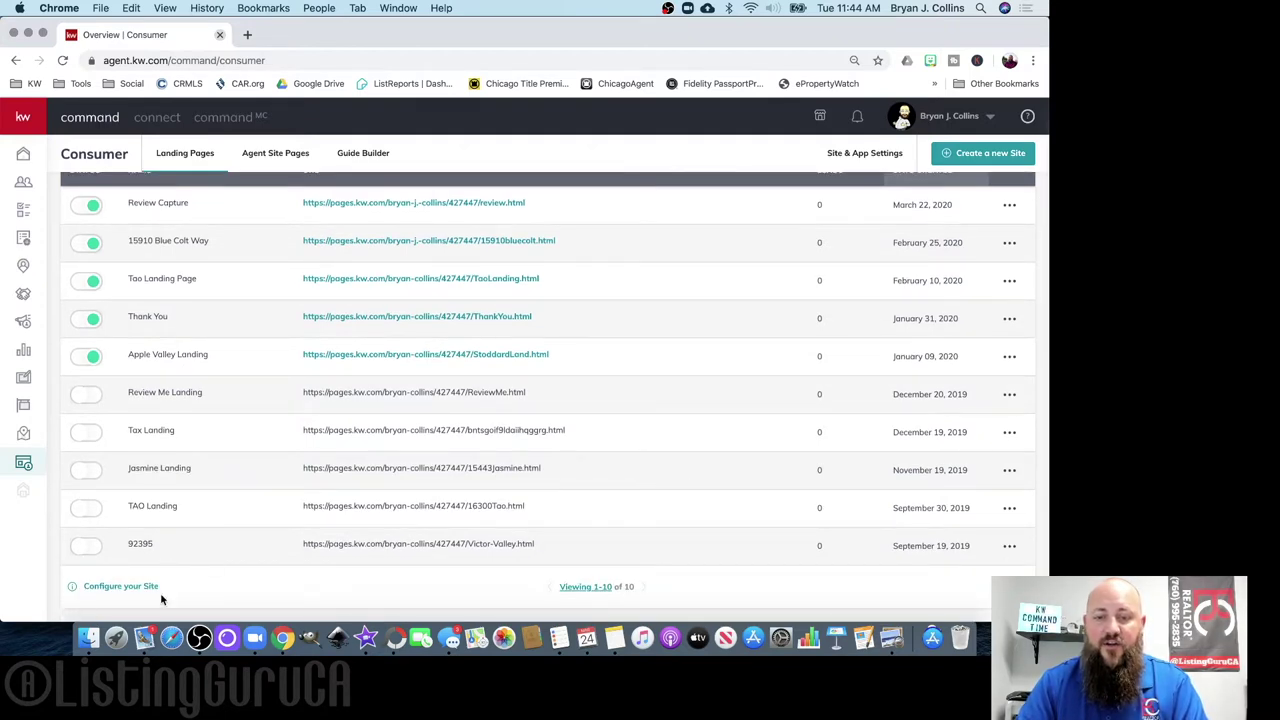
{"action": "scroll", "coordinate": [408, 532], "scroll_direction": "up", "scroll_amount": 1}
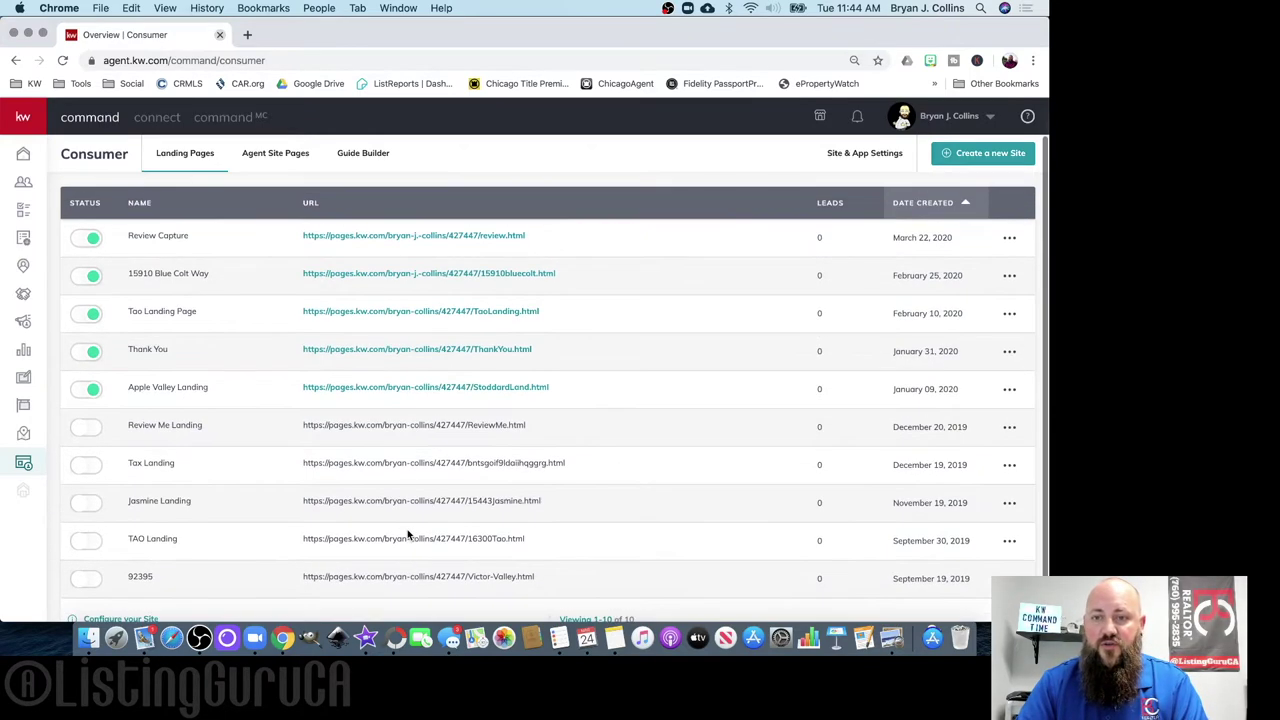
{"action": "scroll", "coordinate": [174, 383], "scroll_direction": "down", "scroll_amount": 1}
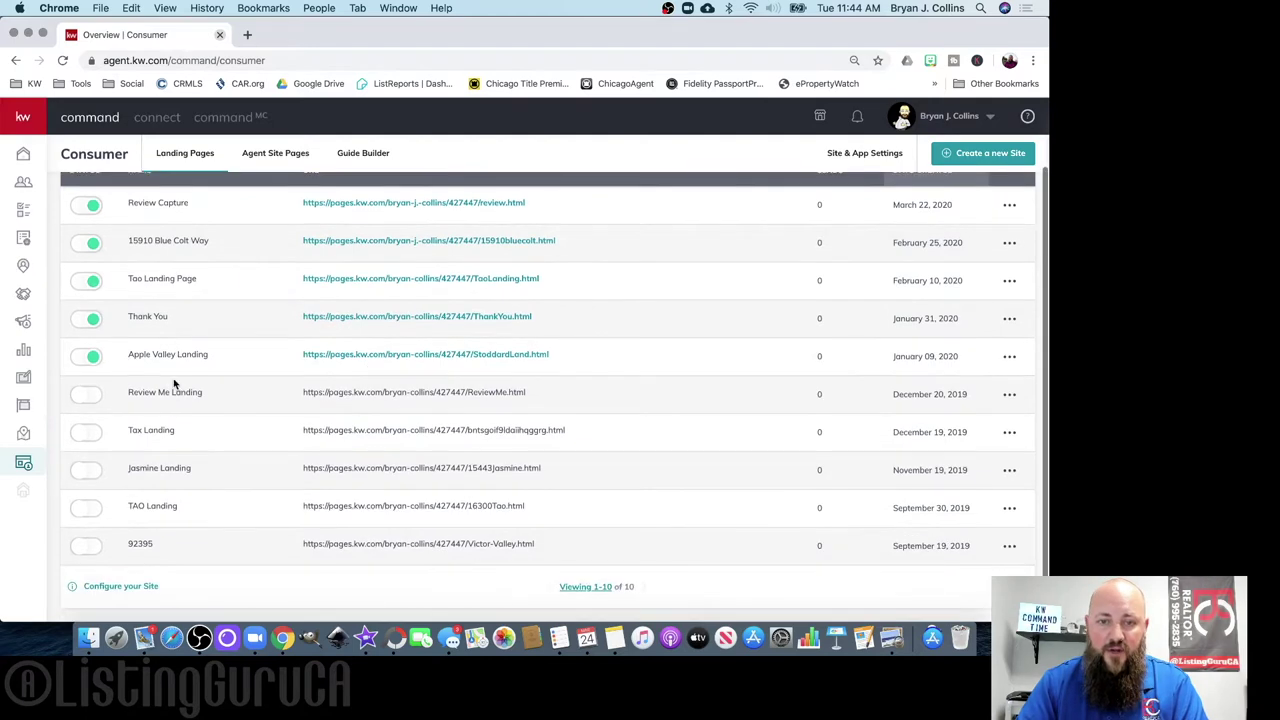
{"action": "left_click", "coordinate": [114, 586]}
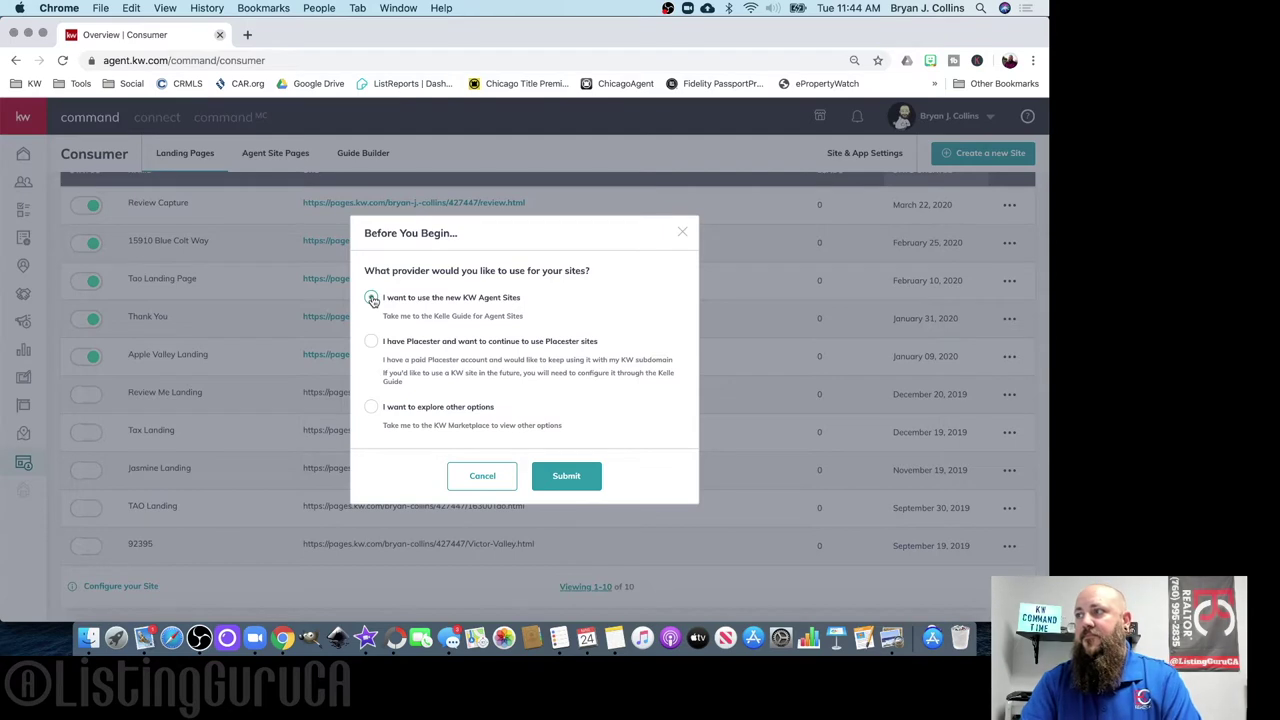
{"action": "left_click", "coordinate": [372, 300]}
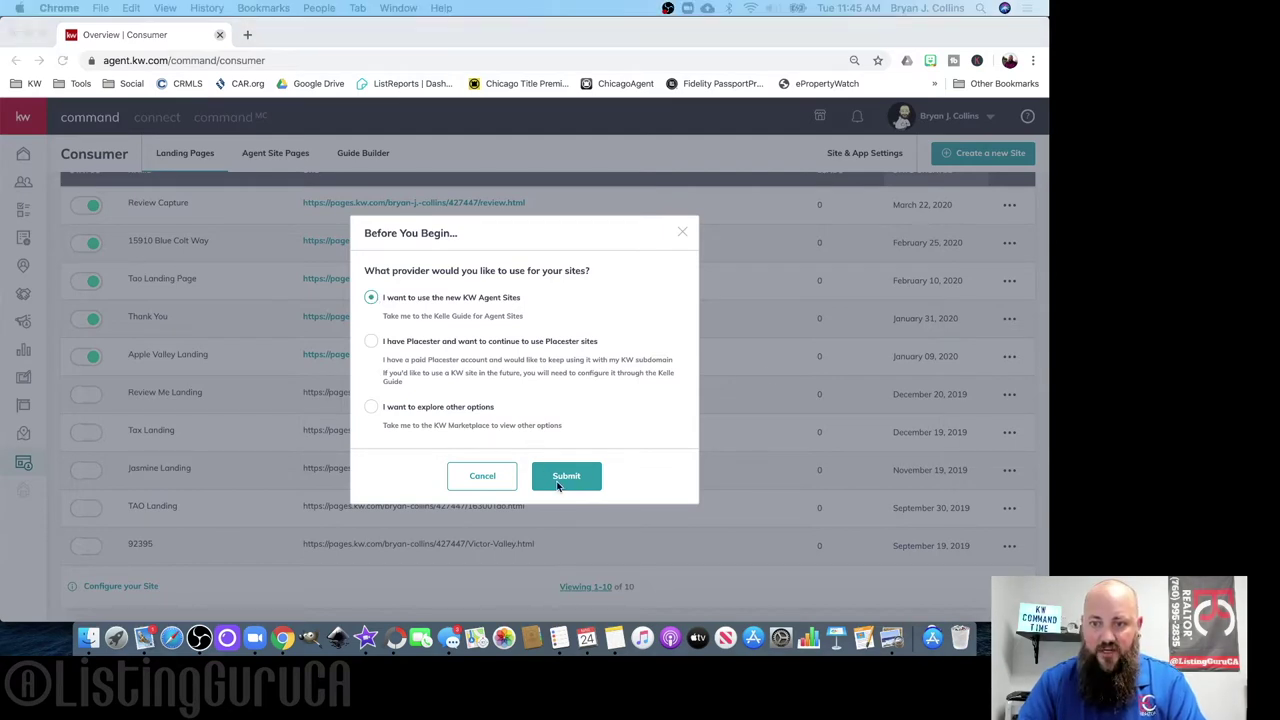
{"action": "left_click", "coordinate": [559, 483]}
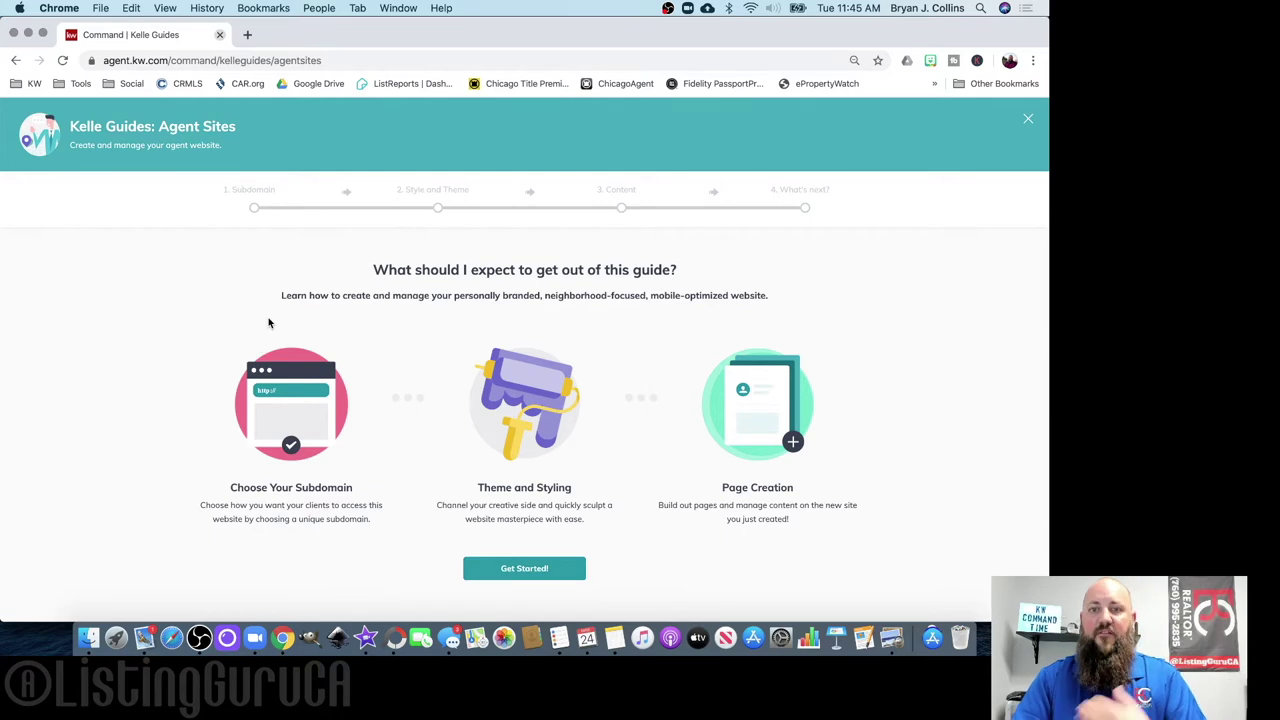
{"action": "left_click", "coordinate": [509, 570]}
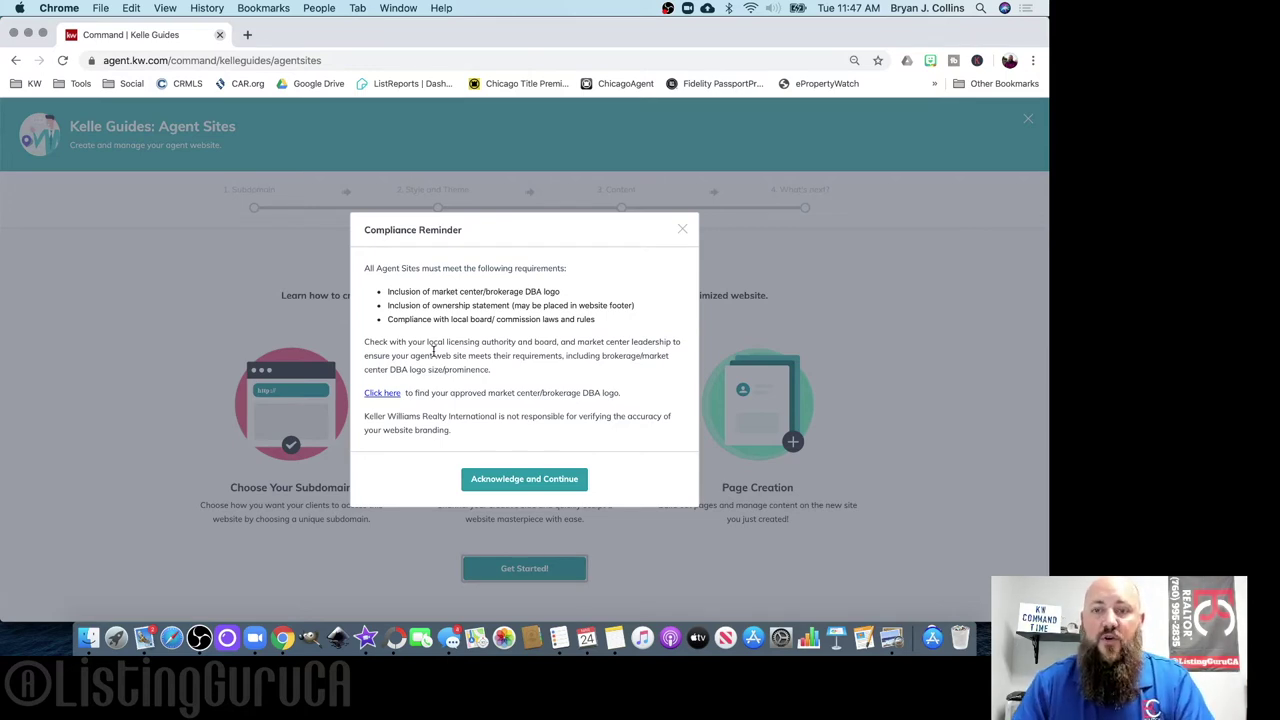
{"action": "left_click", "coordinate": [524, 480]}
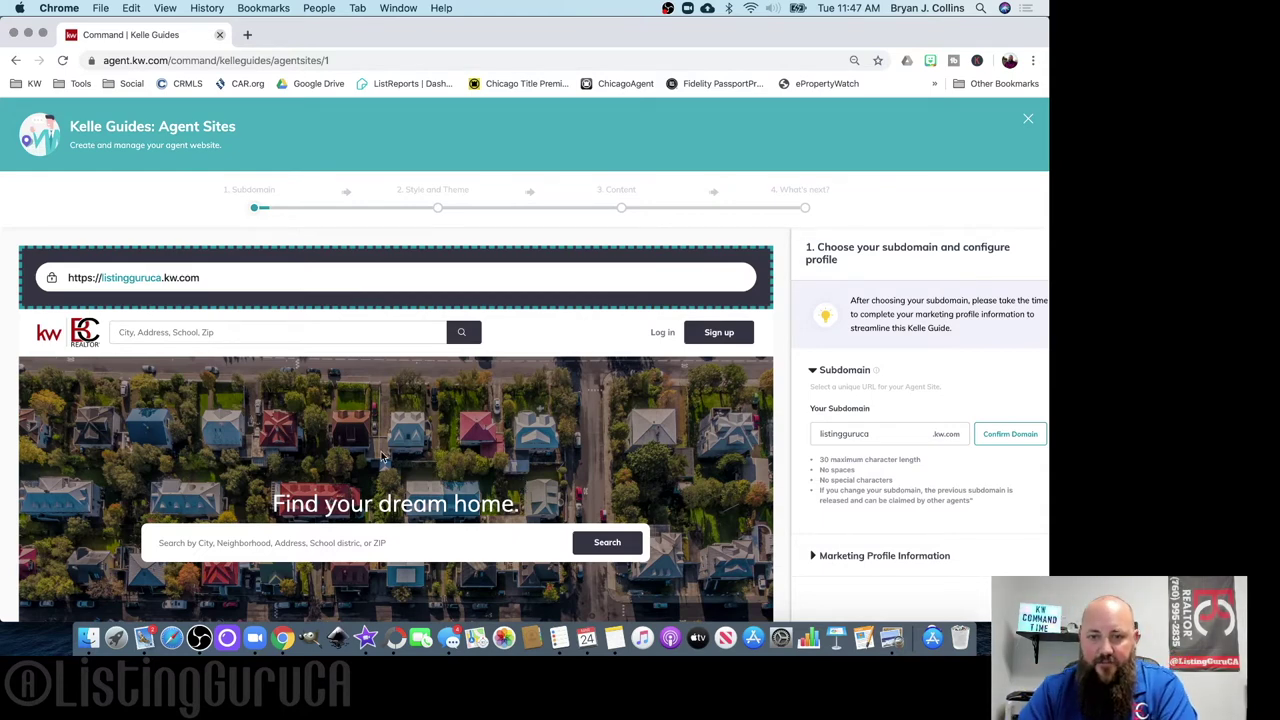
- Review the subdomain requirements and the site preview, and expand the marketing profile information
{"action": "scroll", "coordinate": [610, 325], "scroll_direction": "down", "scroll_amount": 1}
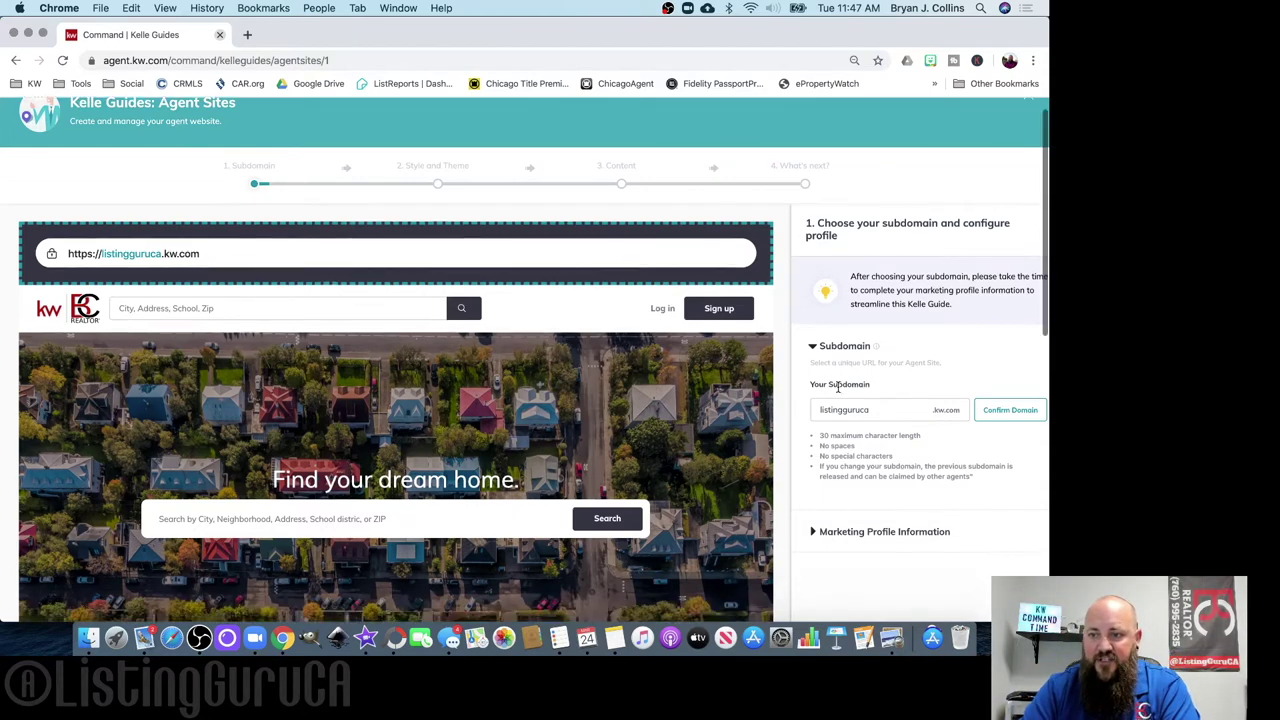
{"action": "left_click", "coordinate": [1034, 62]}
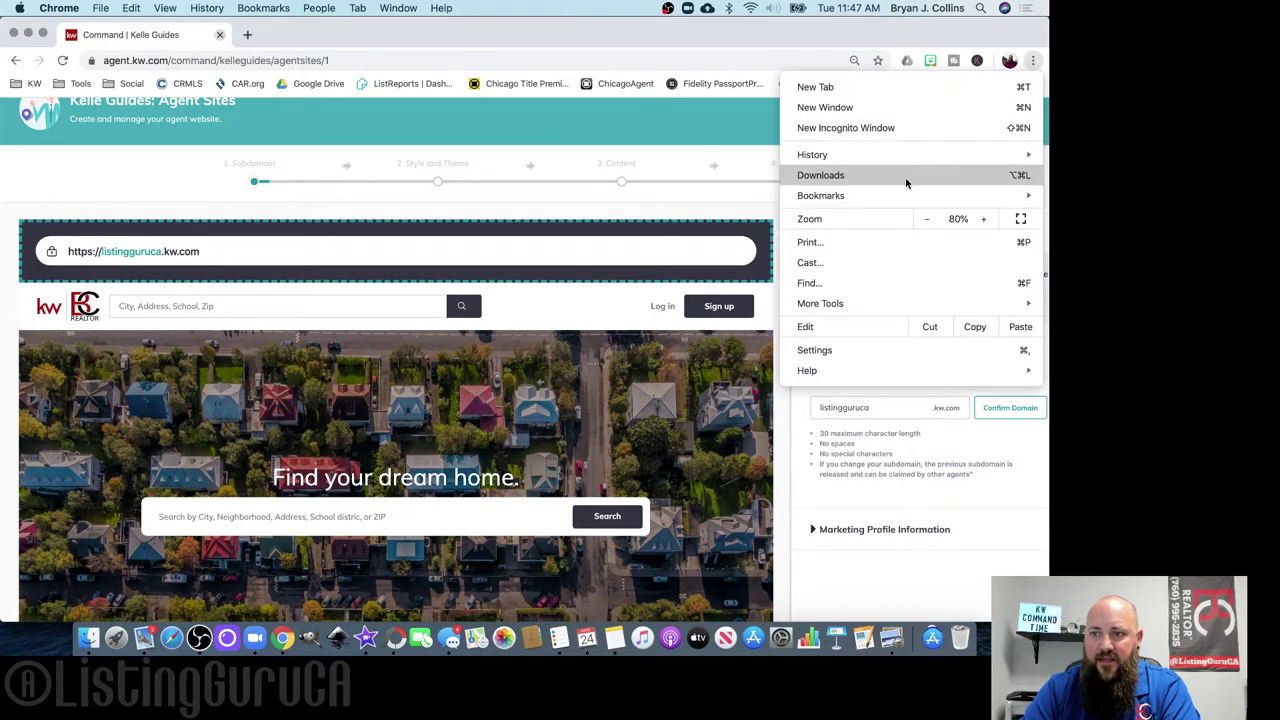
{"action": "key", "text": "Escape"}
{"action": "scroll", "coordinate": [914, 171], "scroll_direction": "down", "scroll_amount": 4}
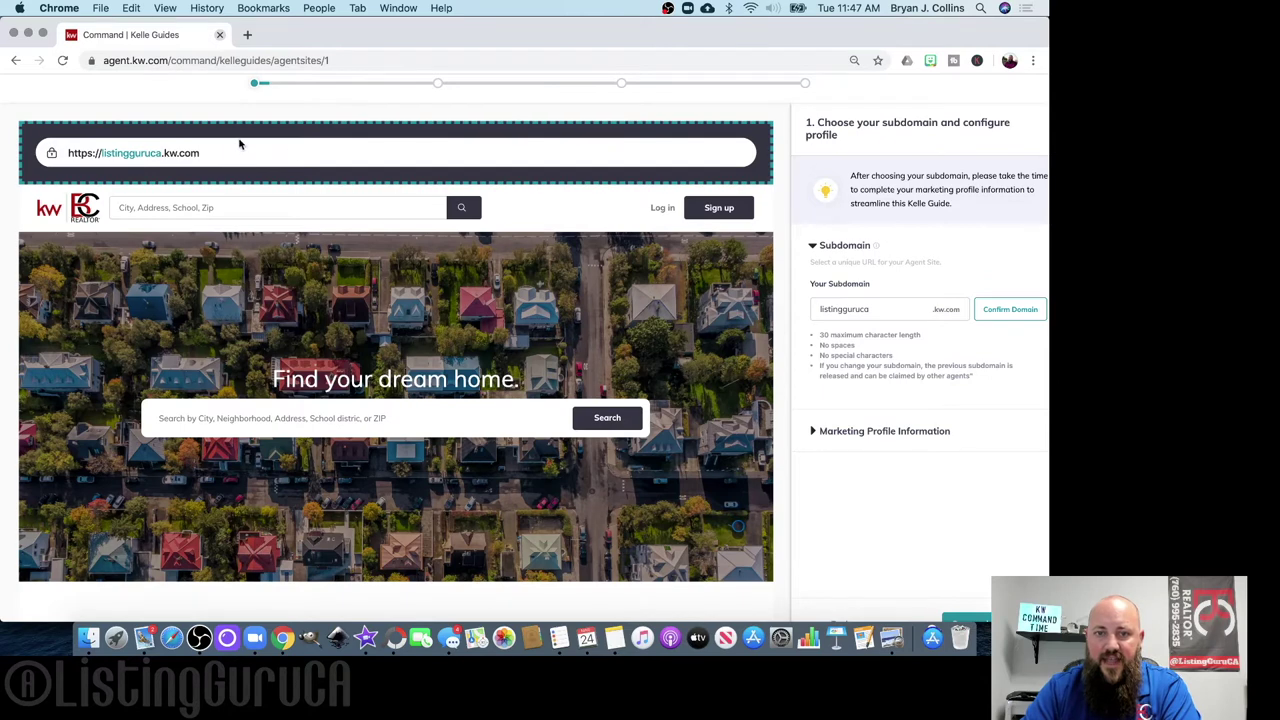
{"action": "scroll", "coordinate": [830, 270], "scroll_direction": "down", "scroll_amount": 1}
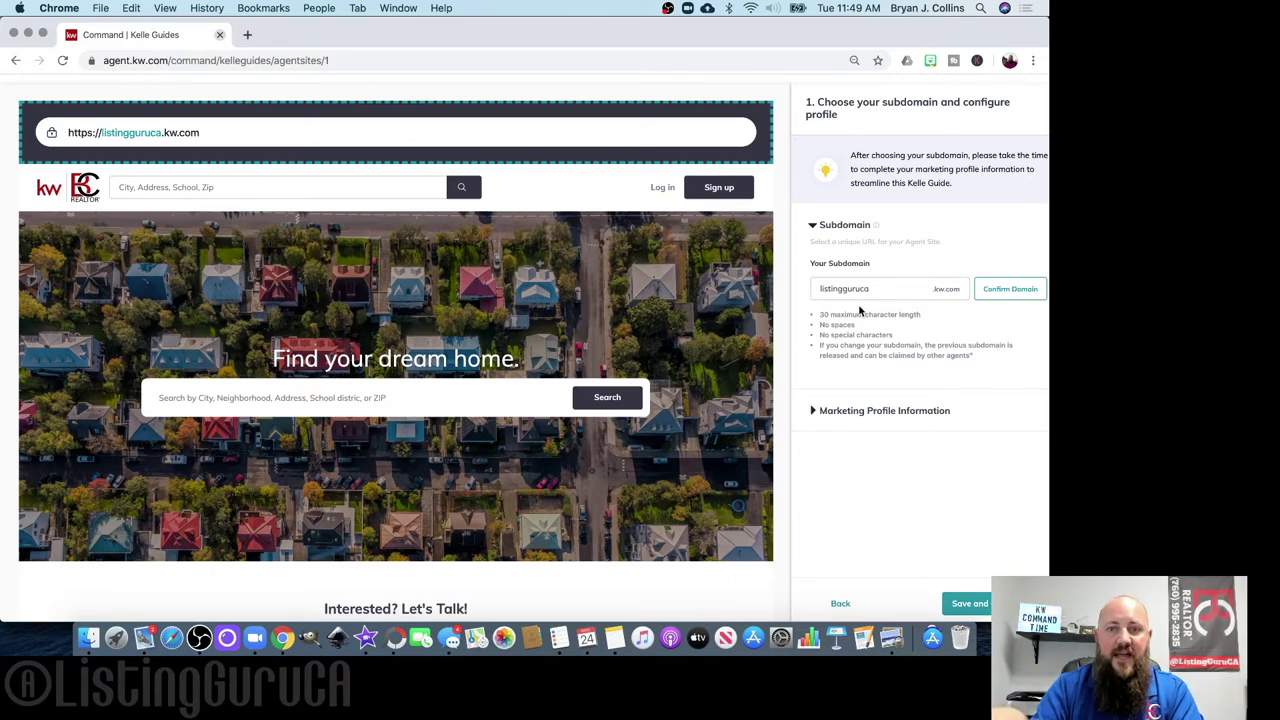
{"action": "scroll", "coordinate": [859, 311], "scroll_direction": "down", "scroll_amount": 1}
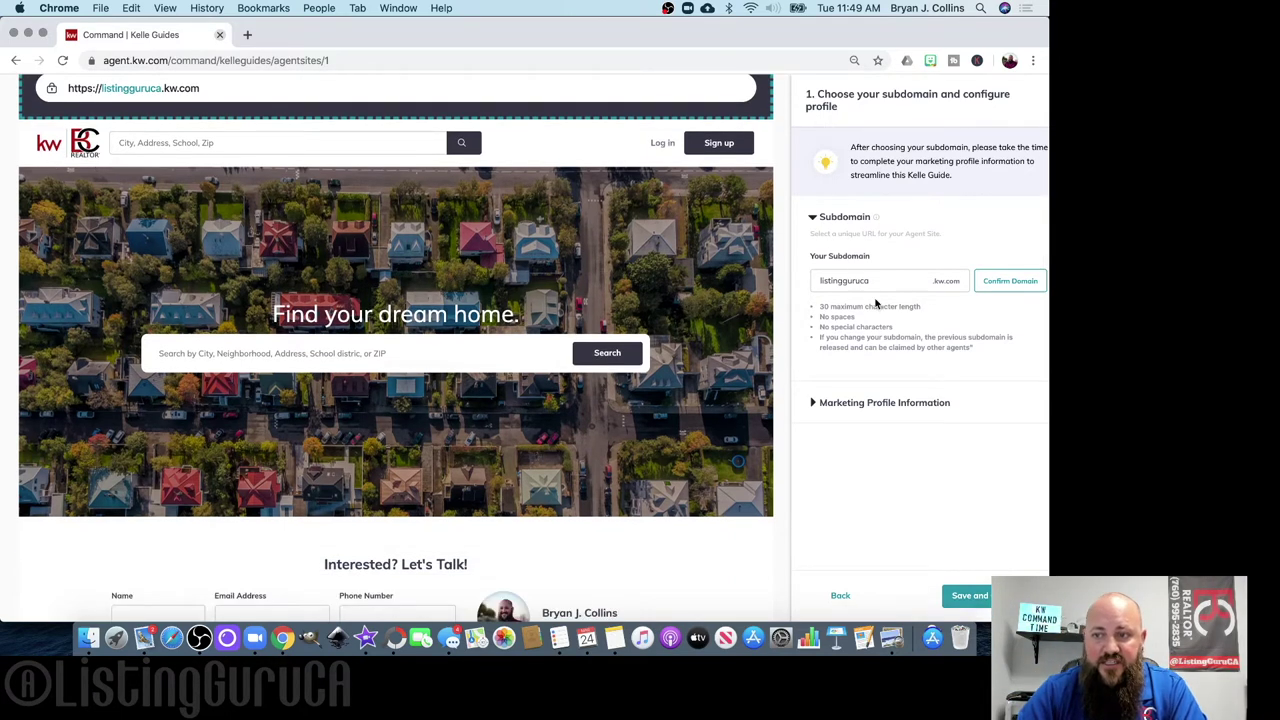
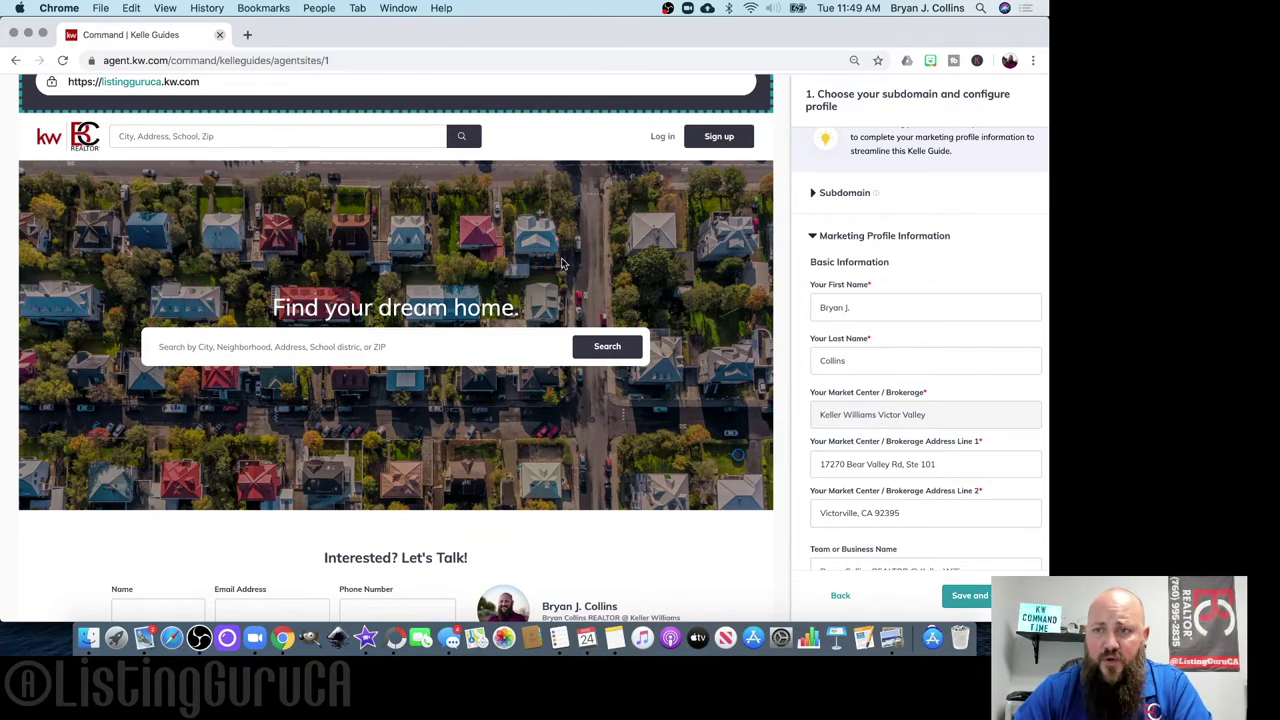
- Examine the contact section in the site preview and the basic information fields of the marketing profile down to the compliance footer
{"action": "scroll", "coordinate": [565, 255], "scroll_direction": "up", "scroll_amount": 3}
{"action": "scroll", "coordinate": [571, 251], "scroll_direction": "down", "scroll_amount": 5}
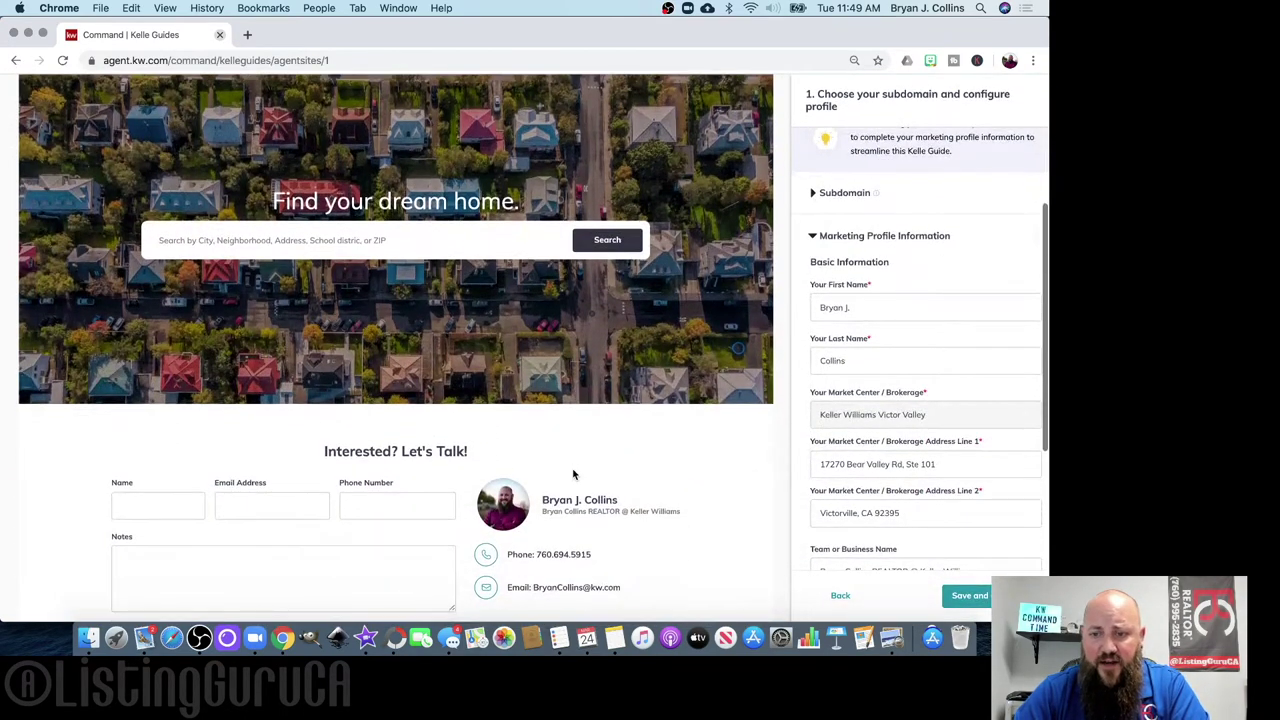
{"action": "scroll", "coordinate": [584, 523], "scroll_direction": "down", "scroll_amount": 2}
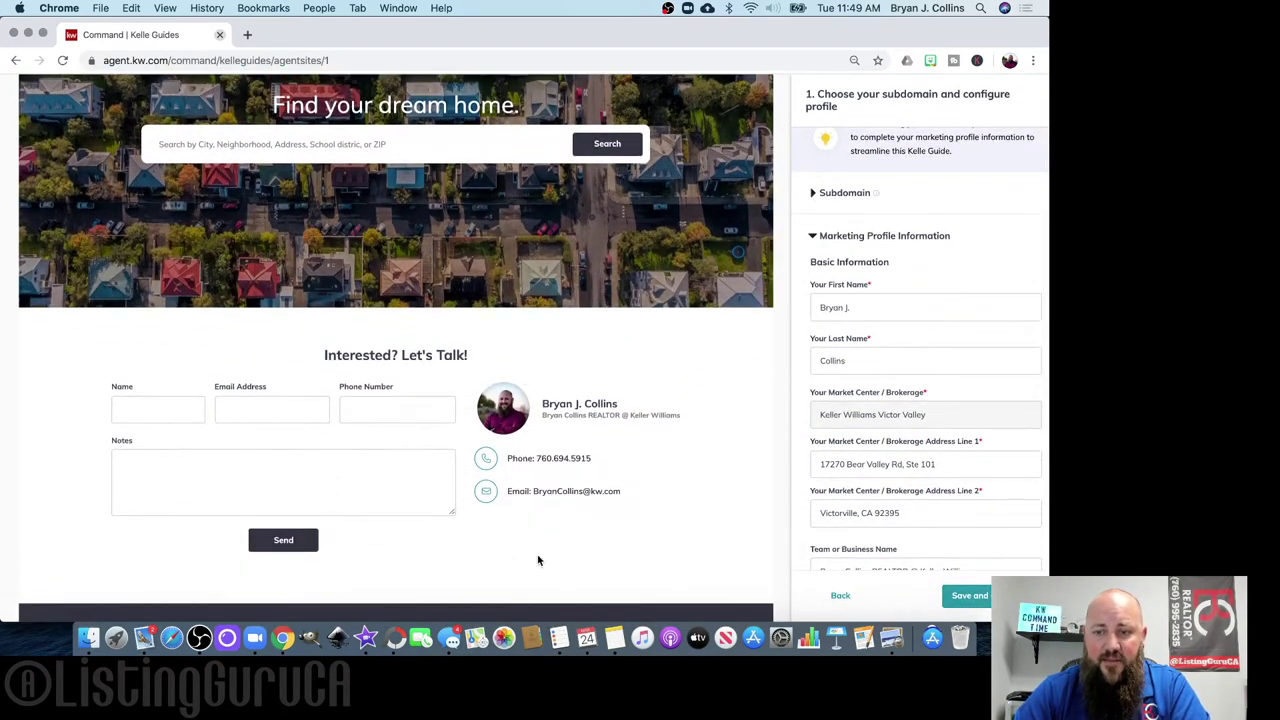
{"action": "scroll", "coordinate": [950, 450], "scroll_direction": "down", "scroll_amount": 1}
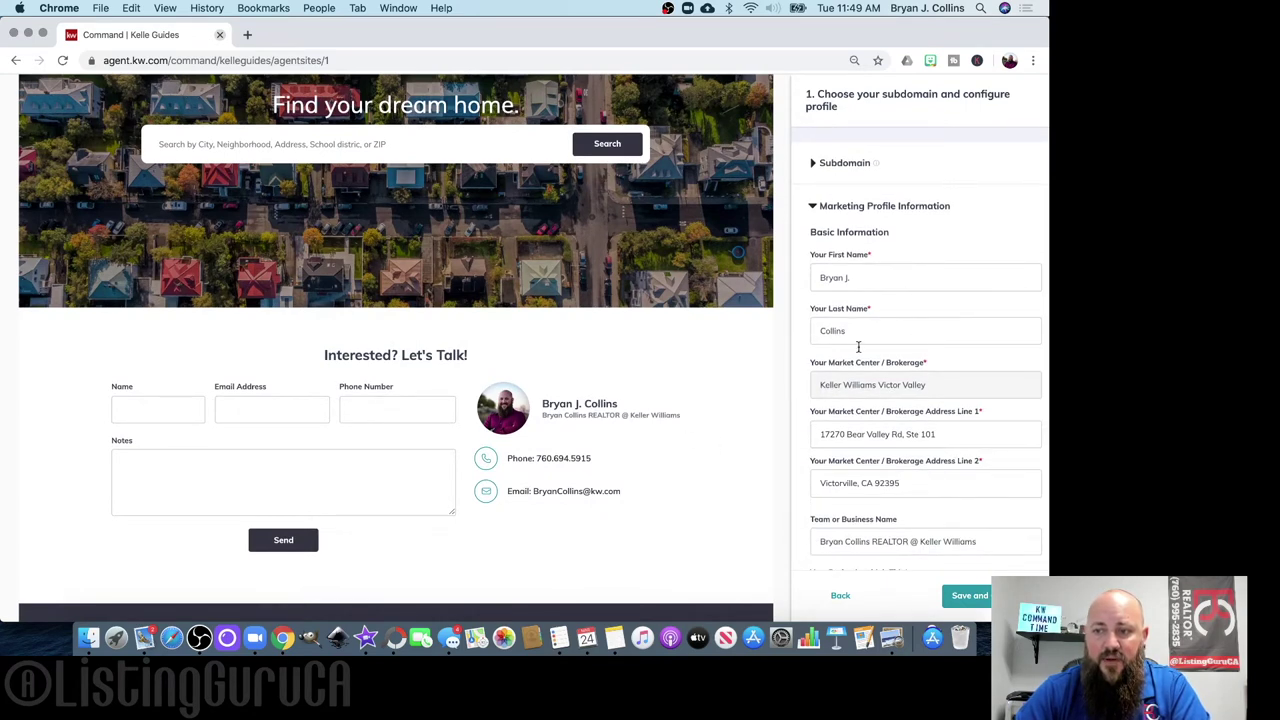
{"action": "scroll", "coordinate": [887, 488], "scroll_direction": "up", "scroll_amount": 1}
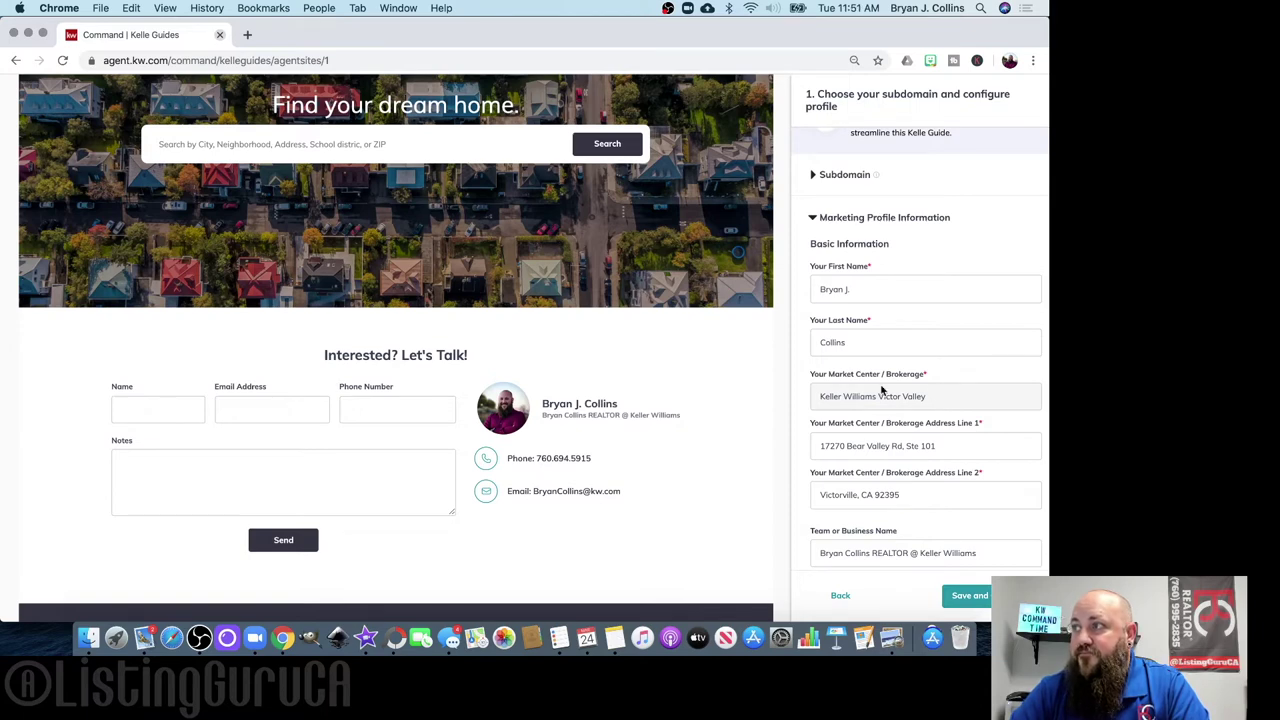
{"action": "scroll", "coordinate": [838, 390], "scroll_direction": "down", "scroll_amount": 5}
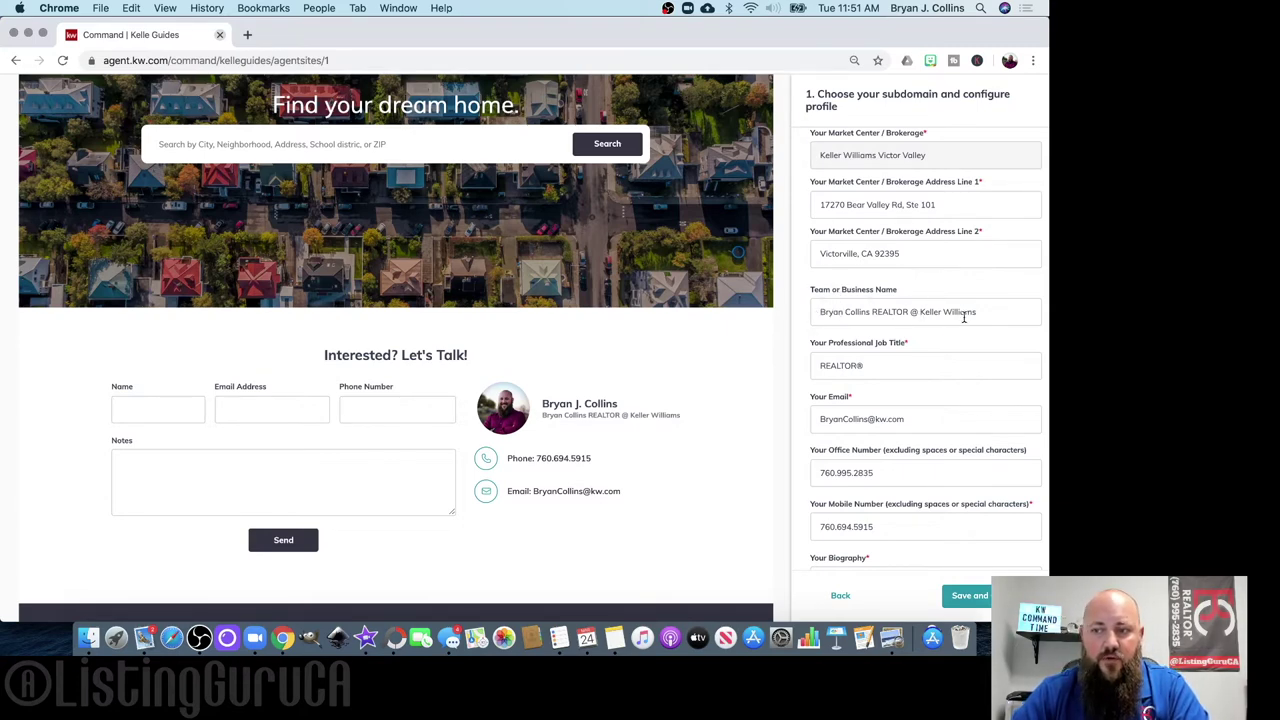
{"action": "scroll", "coordinate": [910, 312], "scroll_direction": "down", "scroll_amount": 1}
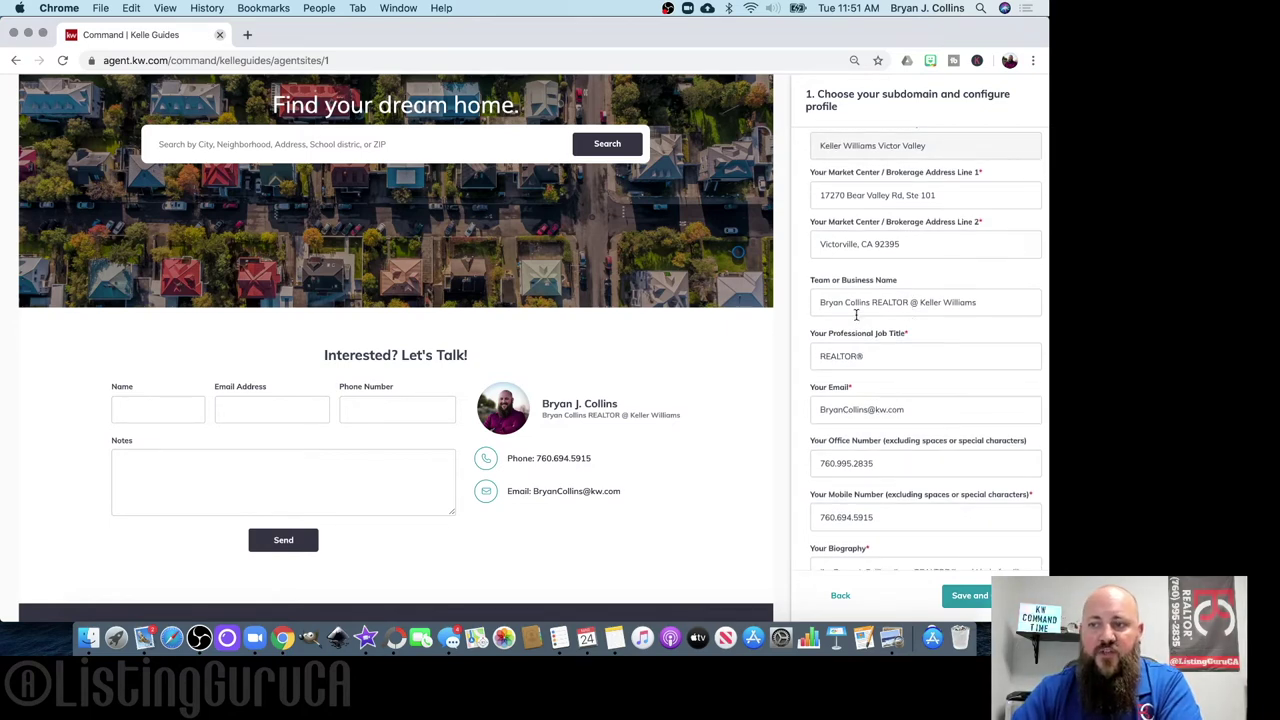
{"action": "scroll", "coordinate": [880, 320], "scroll_direction": "down", "scroll_amount": 5}
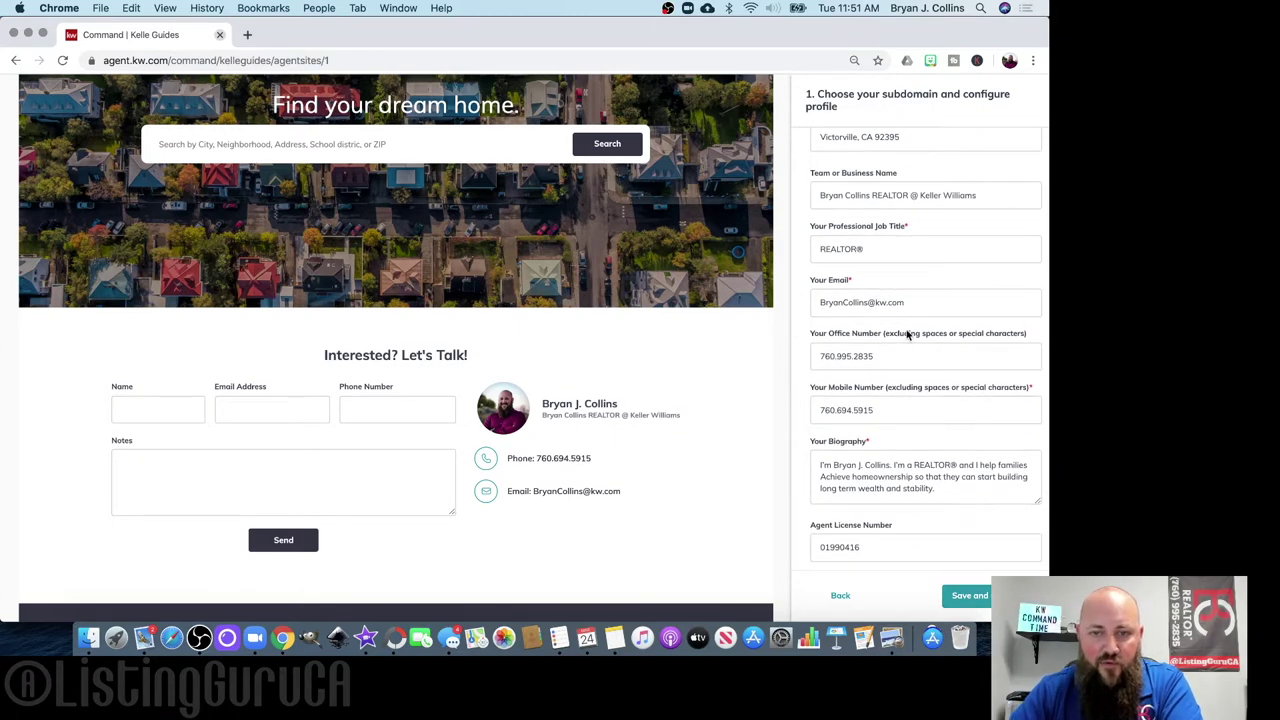
{"action": "scroll", "coordinate": [908, 333], "scroll_direction": "down", "scroll_amount": 2}
{"action": "scroll", "coordinate": [908, 335], "scroll_direction": "down", "scroll_amount": 4}
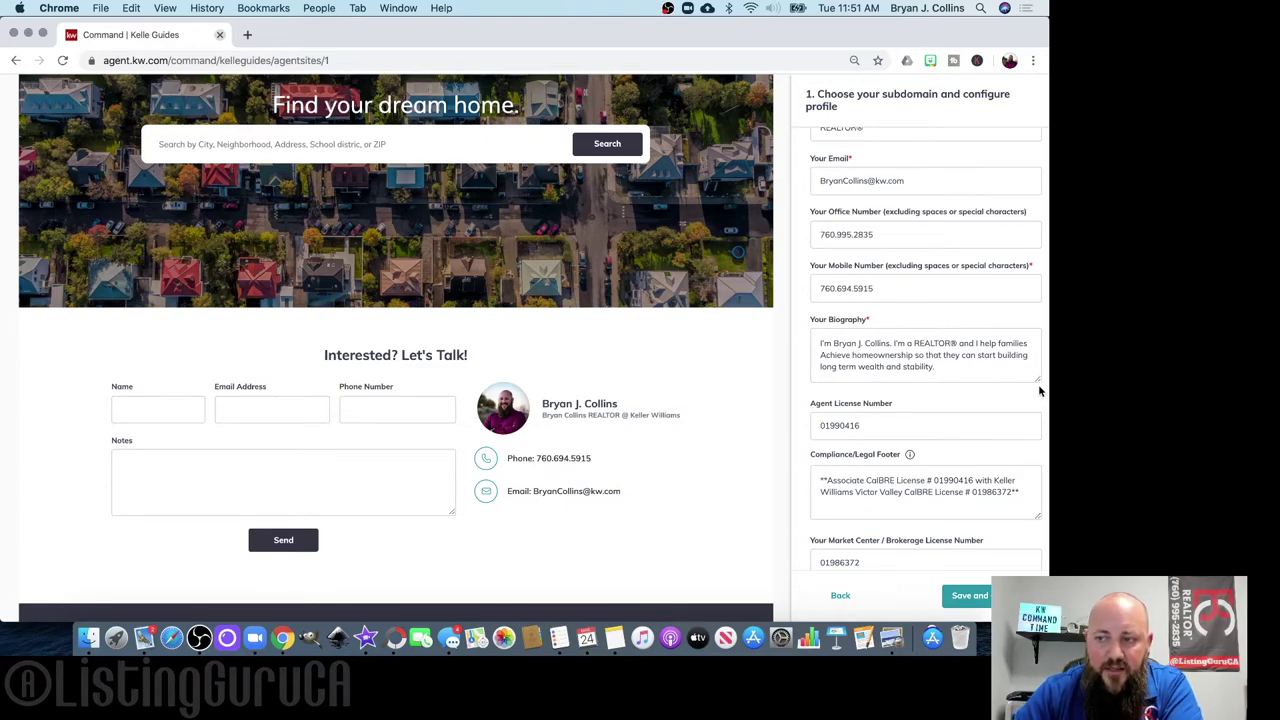
- Enlarge the biography and compliance/legal footer text boxes in the marketing profile
{"action": "left_click_drag", "start_coordinate": [1037, 379], "coordinate": [1014, 543]}
{"action": "scroll", "coordinate": [937, 414], "scroll_direction": "down", "scroll_amount": 1}
{"action": "scroll", "coordinate": [938, 414], "scroll_direction": "up", "scroll_amount": 2}
{"action": "scroll", "coordinate": [971, 489], "scroll_direction": "down", "scroll_amount": 5}
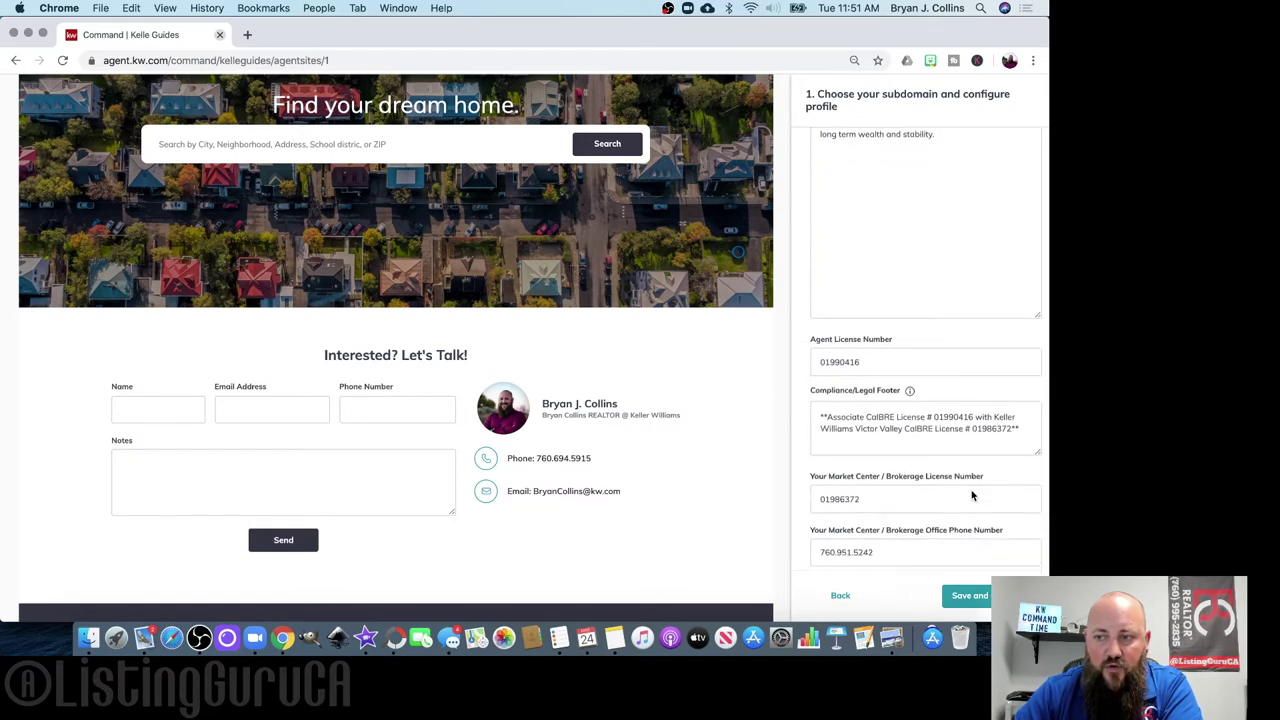
{"action": "left_click_drag", "start_coordinate": [1040, 429], "coordinate": [1035, 464]}
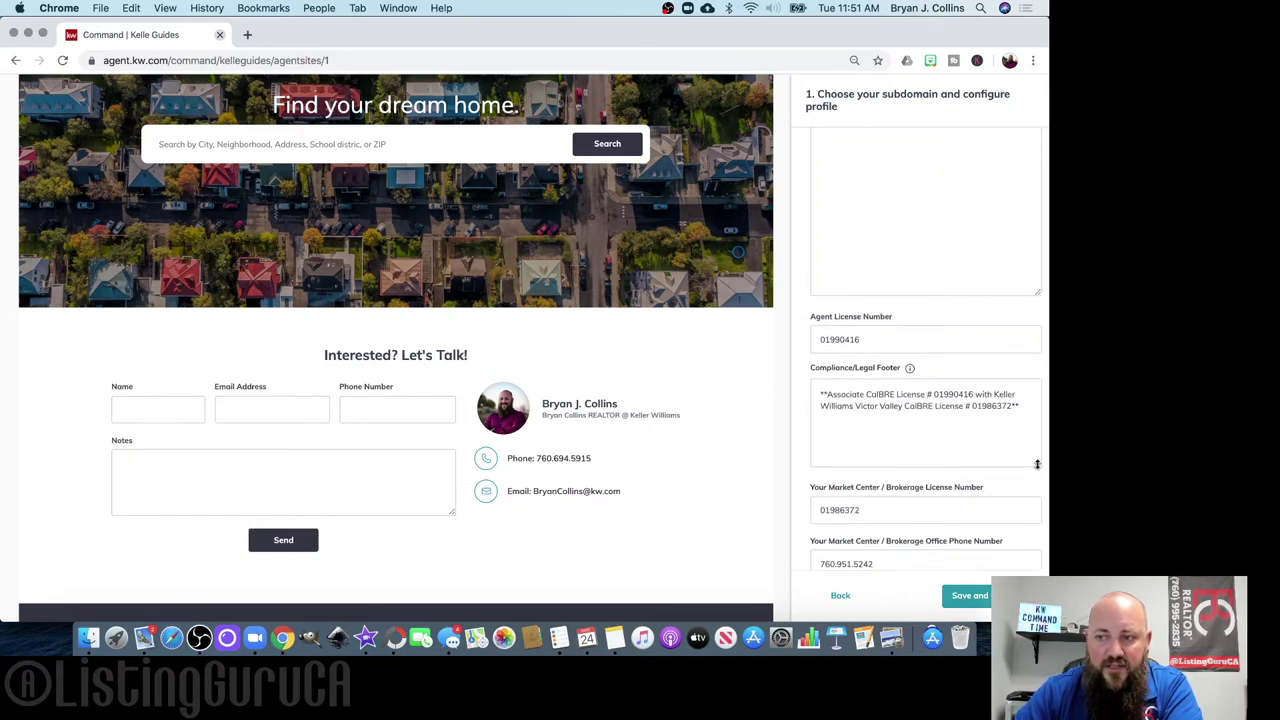
{"action": "scroll", "coordinate": [975, 434], "scroll_direction": "up", "scroll_amount": 1}
{"action": "scroll", "coordinate": [965, 455], "scroll_direction": "down", "scroll_amount": 1}
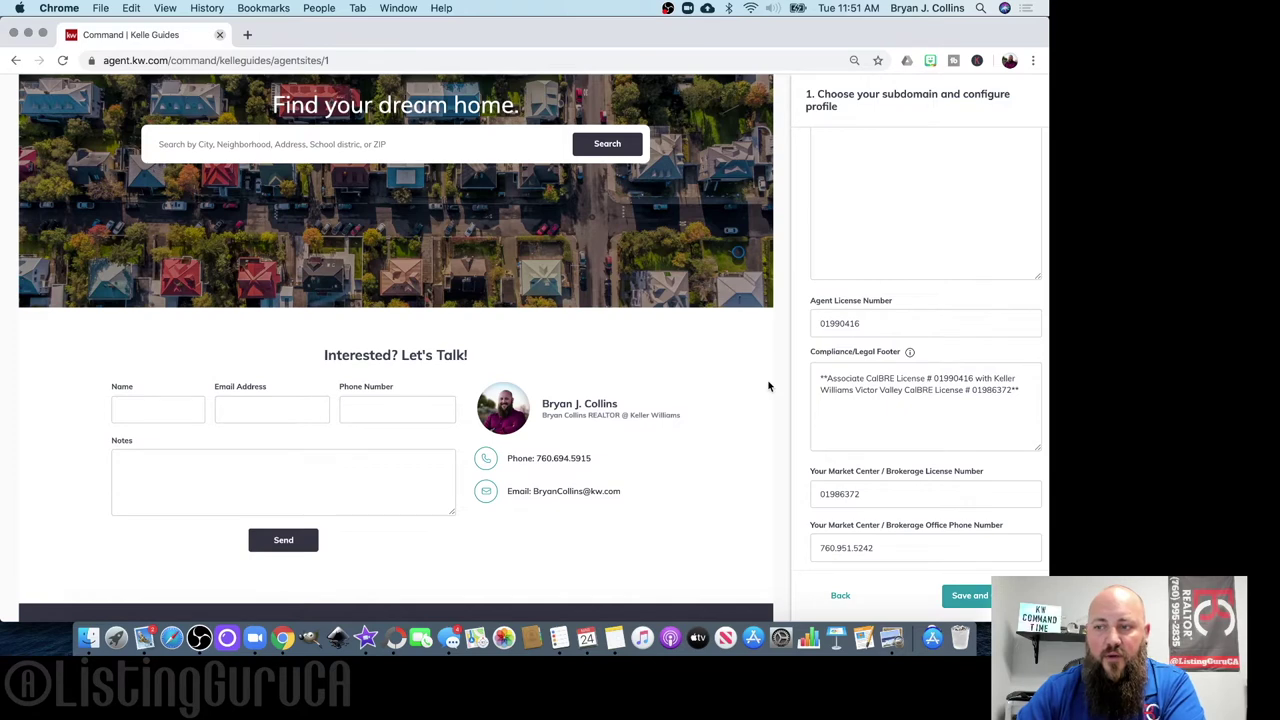
- Look over the brokerage details, the compliance footer link fields and the legal footer image upload area
{"action": "scroll", "coordinate": [871, 409], "scroll_direction": "down", "scroll_amount": 1}
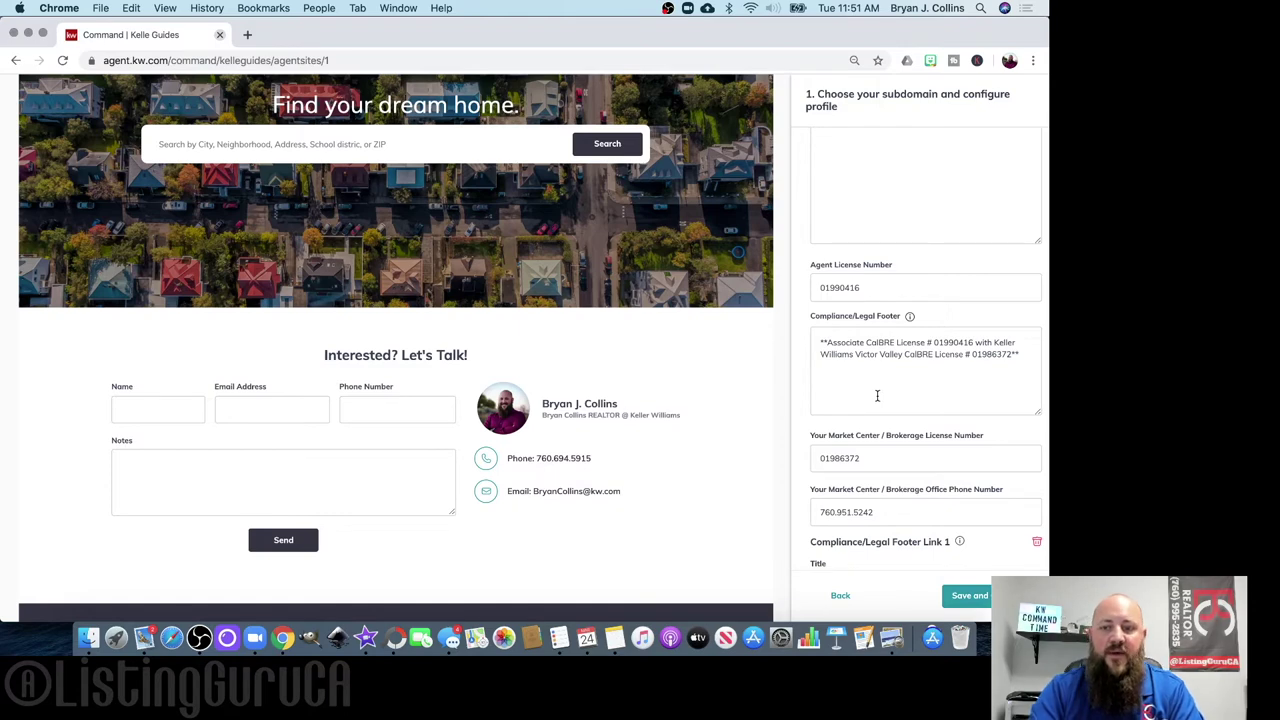
{"action": "scroll", "coordinate": [895, 360], "scroll_direction": "down", "scroll_amount": 4}
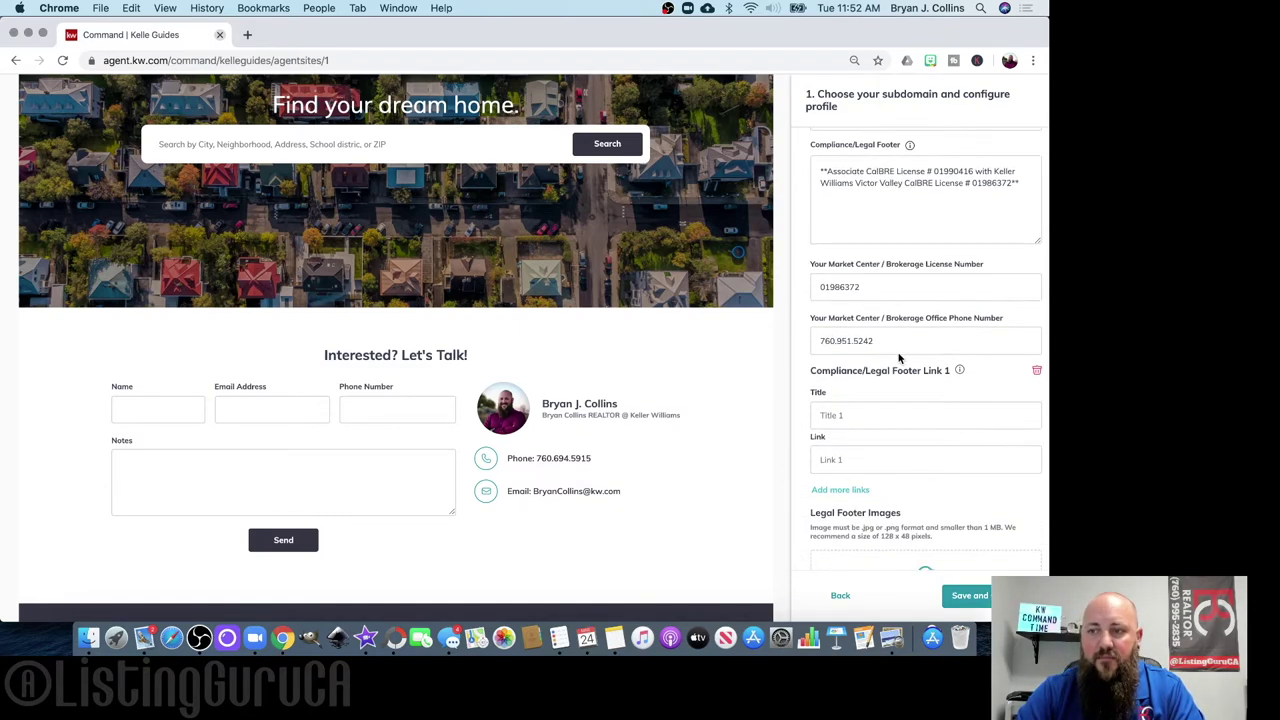
{"action": "scroll", "coordinate": [898, 358], "scroll_direction": "down", "scroll_amount": 3}
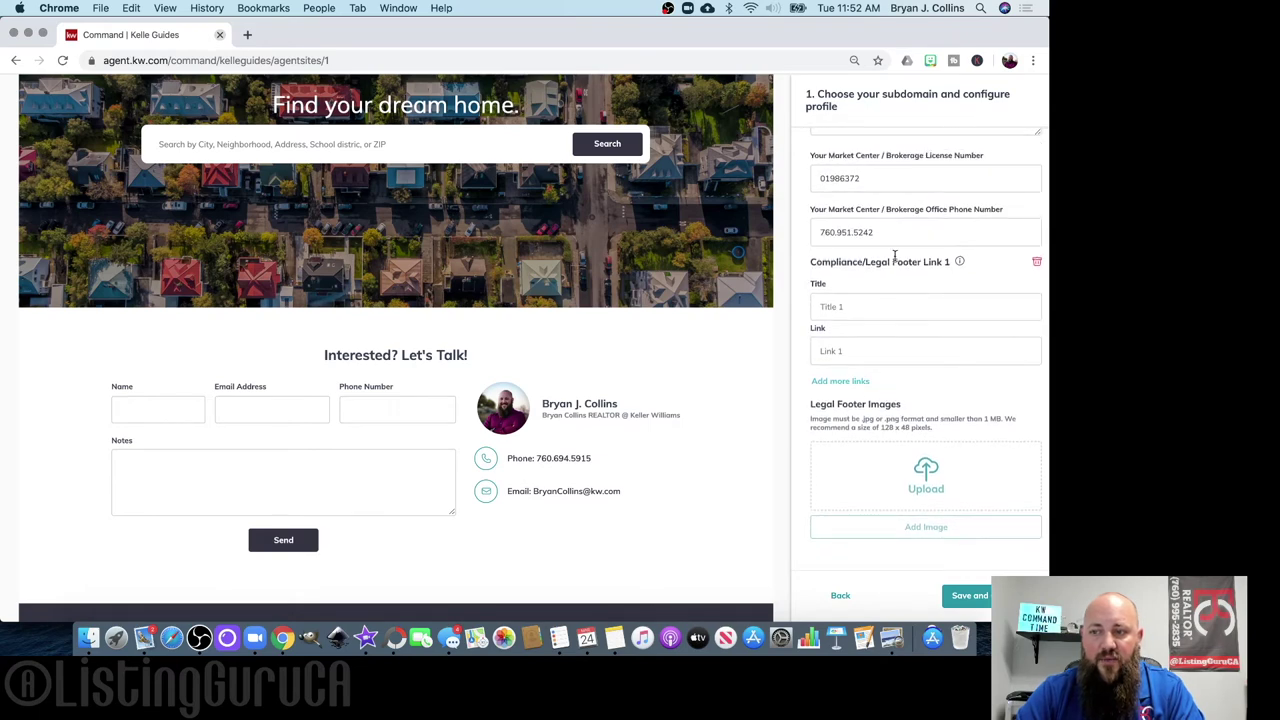
- Inspect the contact section and legal footer in the site preview alongside the compliance link fields
{"action": "scroll", "coordinate": [529, 346], "scroll_direction": "down", "scroll_amount": 3}
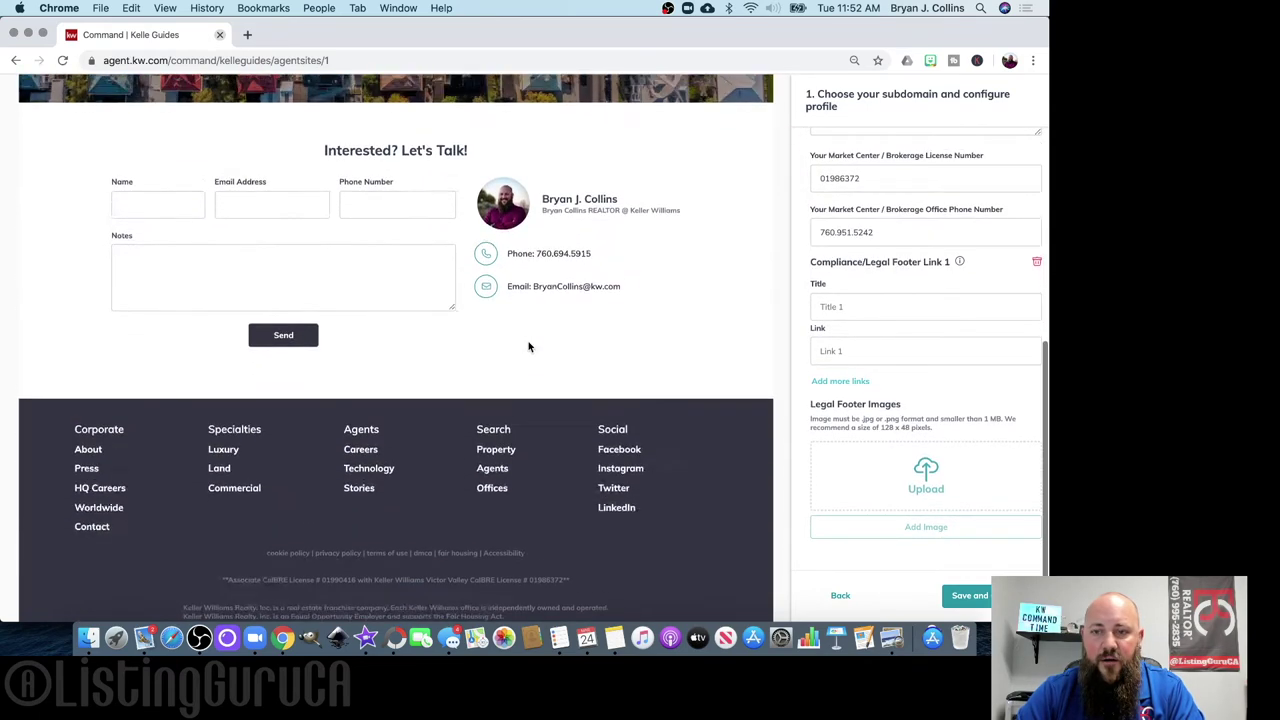
{"action": "scroll", "coordinate": [900, 293], "scroll_direction": "down", "scroll_amount": 2}
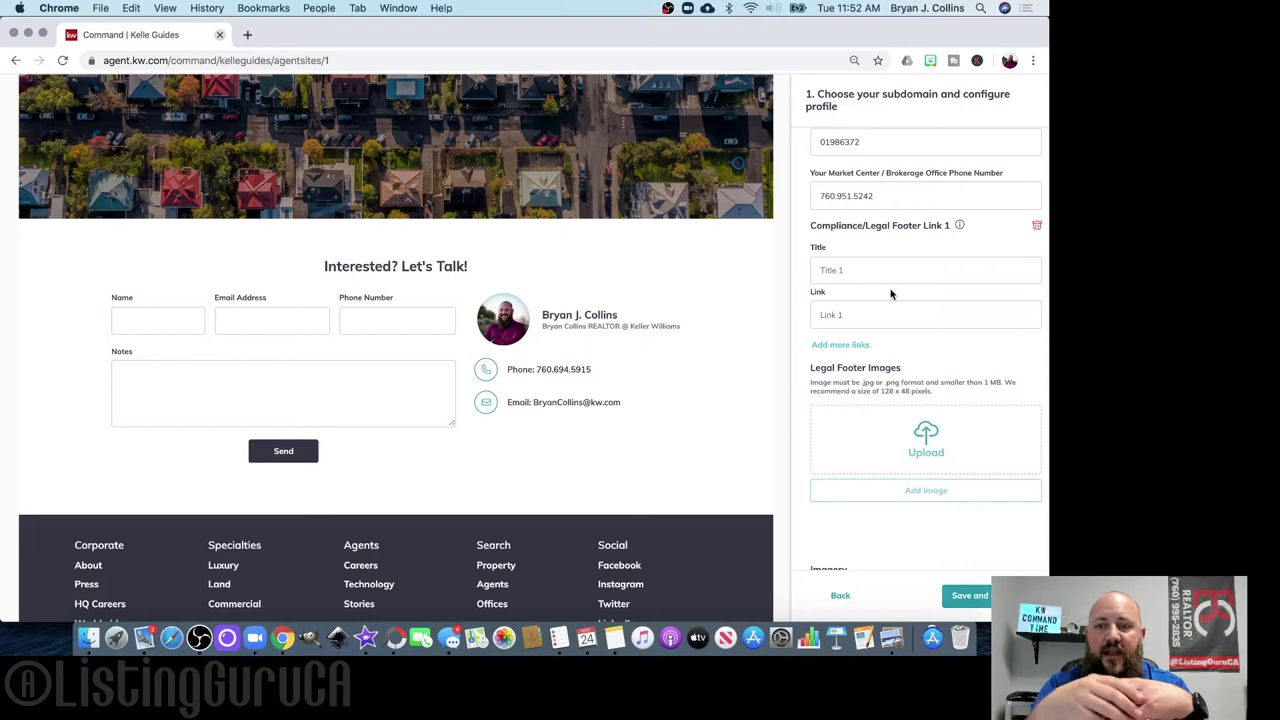
{"action": "scroll", "coordinate": [633, 216], "scroll_direction": "up", "scroll_amount": 5}
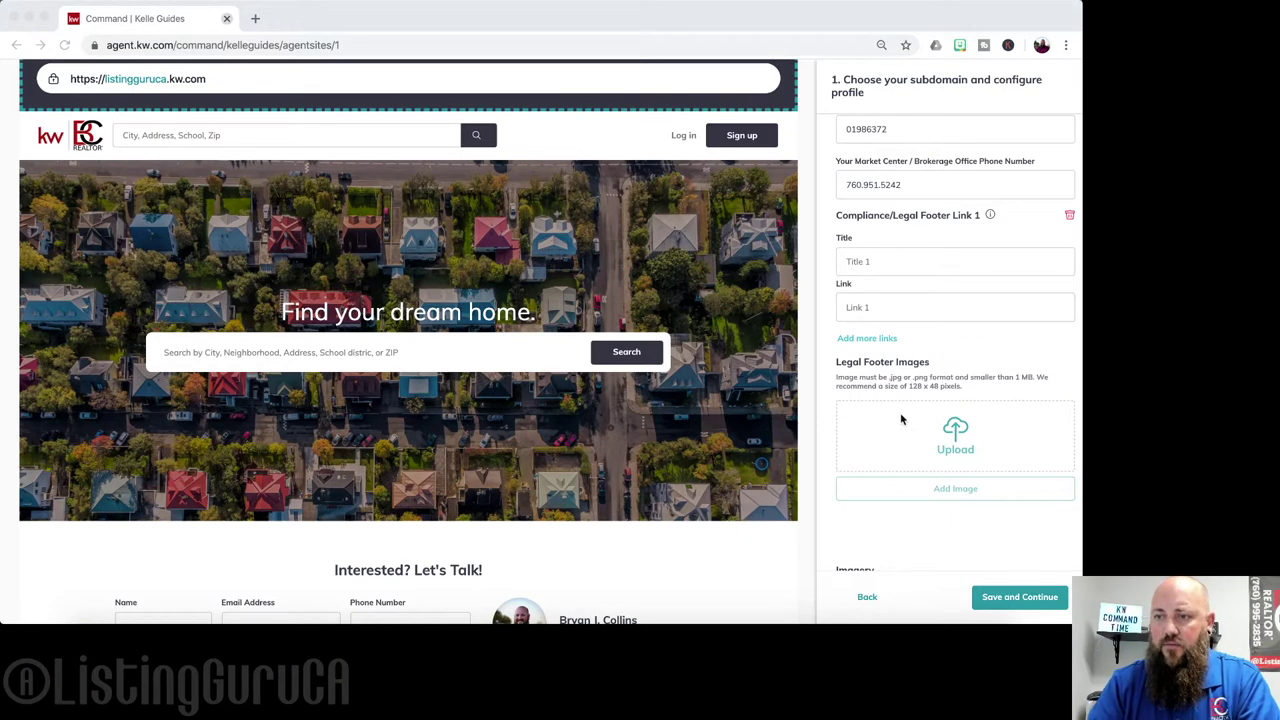
- Review the Imagery section's profile picture, market center logo and team/header logo with their recommended sizes
{"action": "scroll", "coordinate": [893, 430], "scroll_direction": "down", "scroll_amount": 2}
{"action": "scroll", "coordinate": [920, 452], "scroll_direction": "down", "scroll_amount": 2}
{"action": "scroll", "coordinate": [925, 467], "scroll_direction": "down", "scroll_amount": 3}
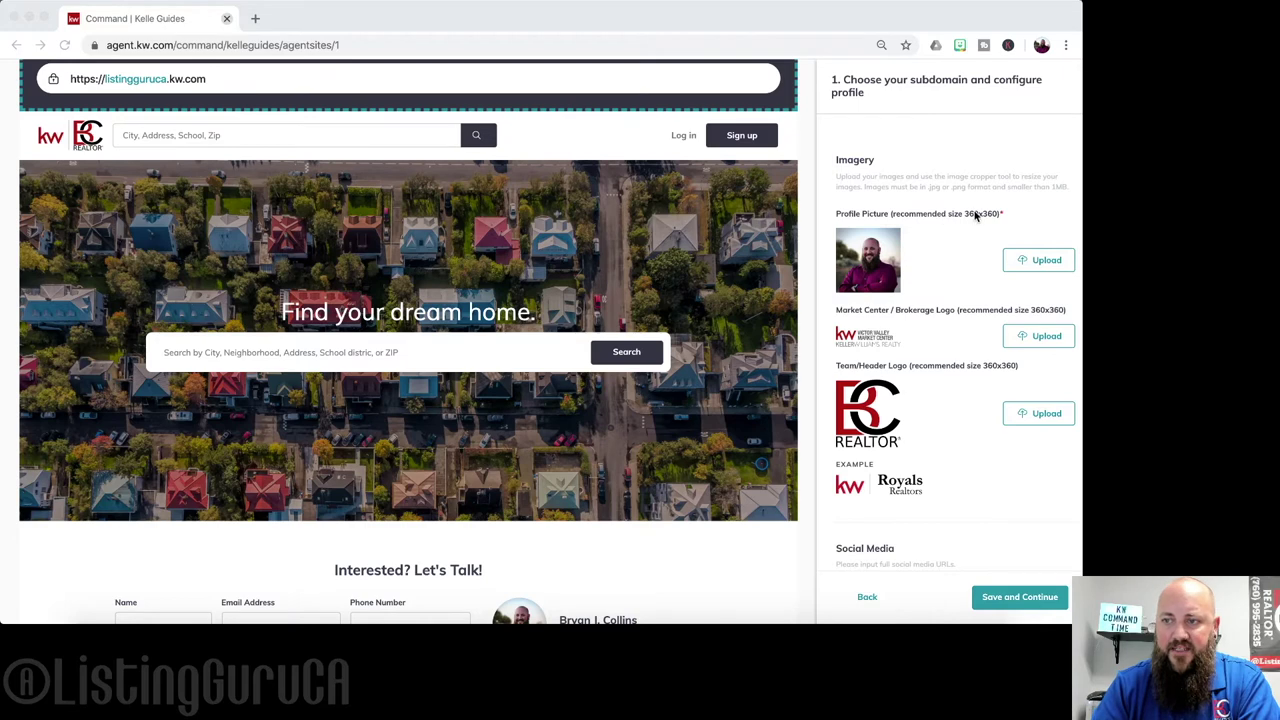
{"action": "scroll", "coordinate": [950, 332], "scroll_direction": "down", "scroll_amount": 1}
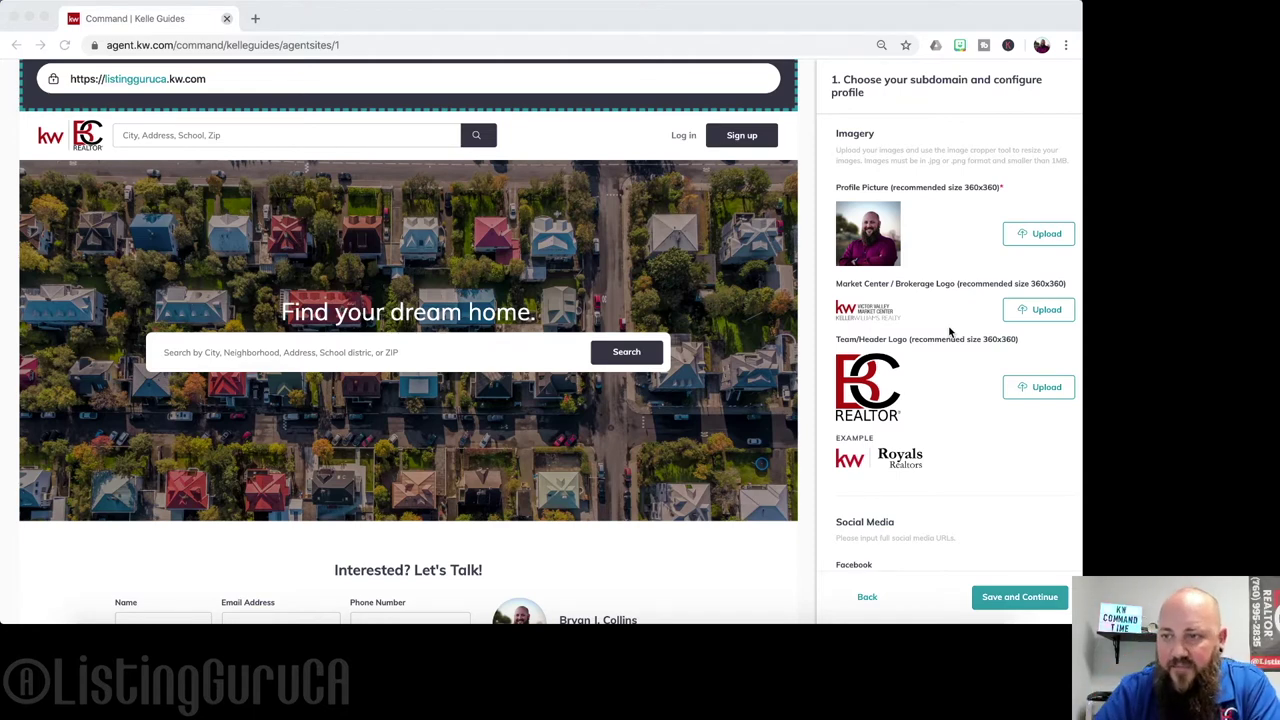
{"action": "scroll", "coordinate": [945, 334], "scroll_direction": "down", "scroll_amount": 1}
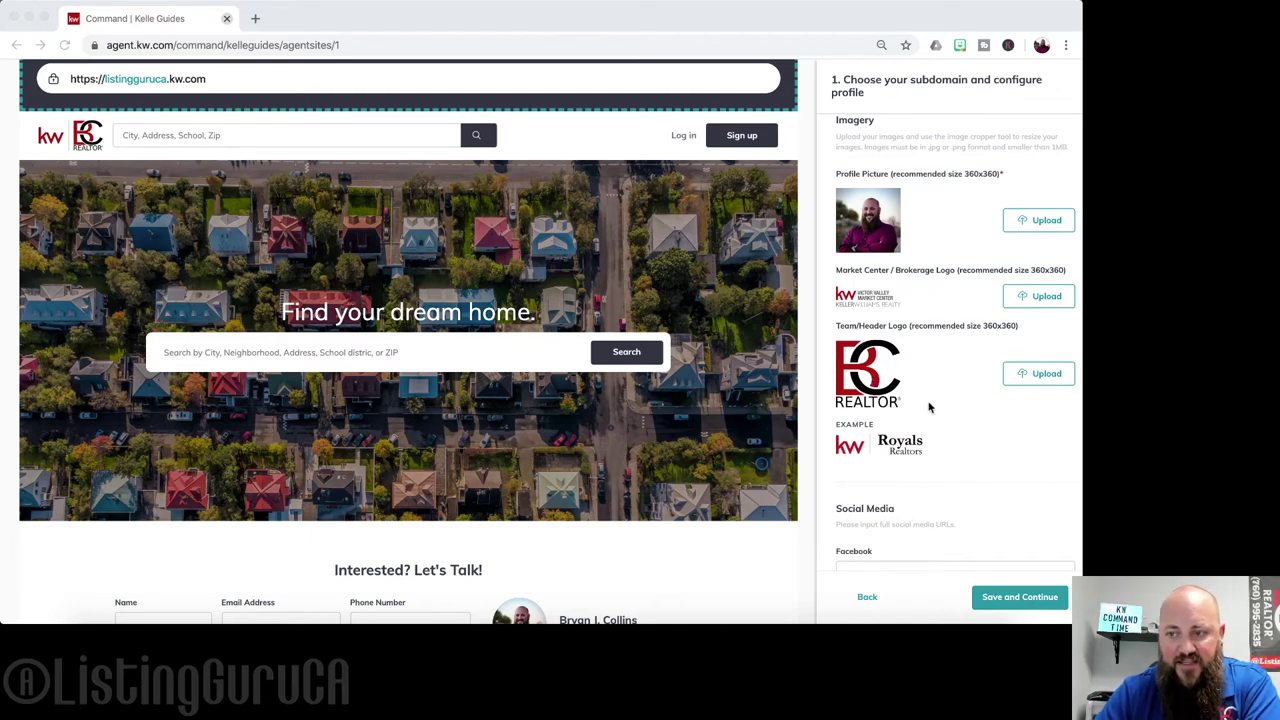
- Review the social media URLs in the marketing profile and copy the KW App Link
{"action": "scroll", "coordinate": [957, 398], "scroll_direction": "down", "scroll_amount": 5}
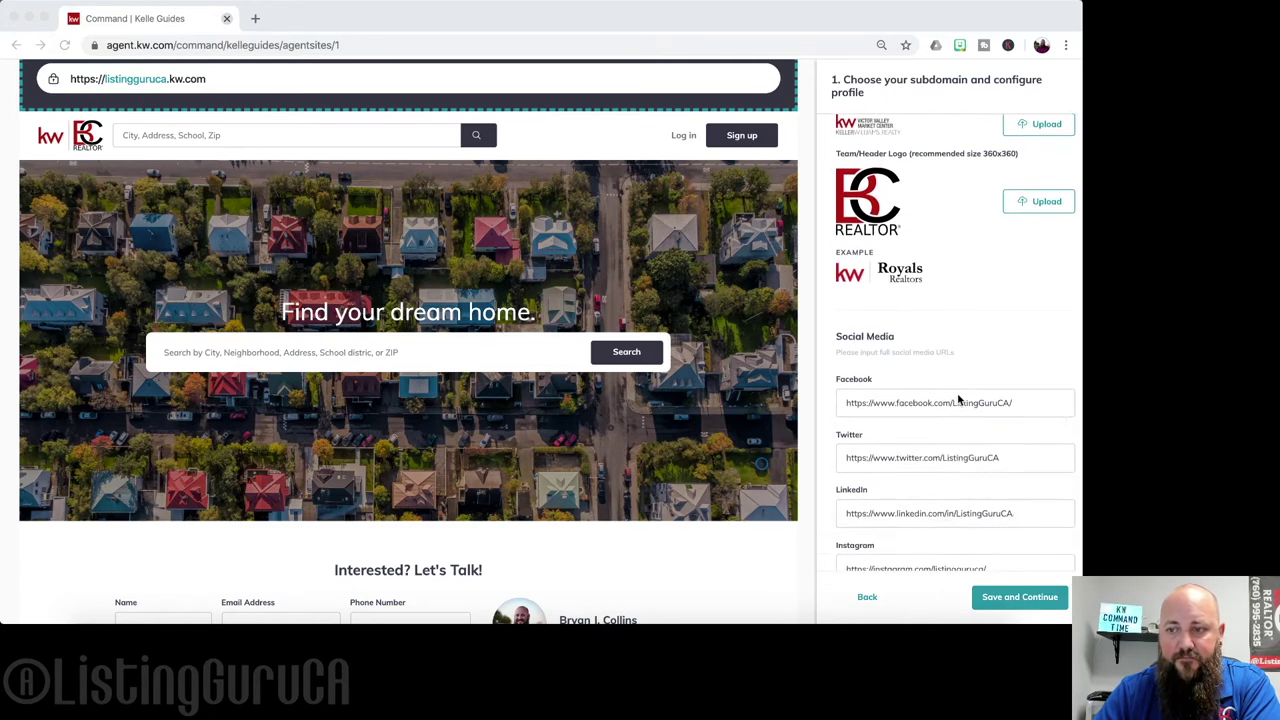
{"action": "scroll", "coordinate": [957, 398], "scroll_direction": "down", "scroll_amount": 2}
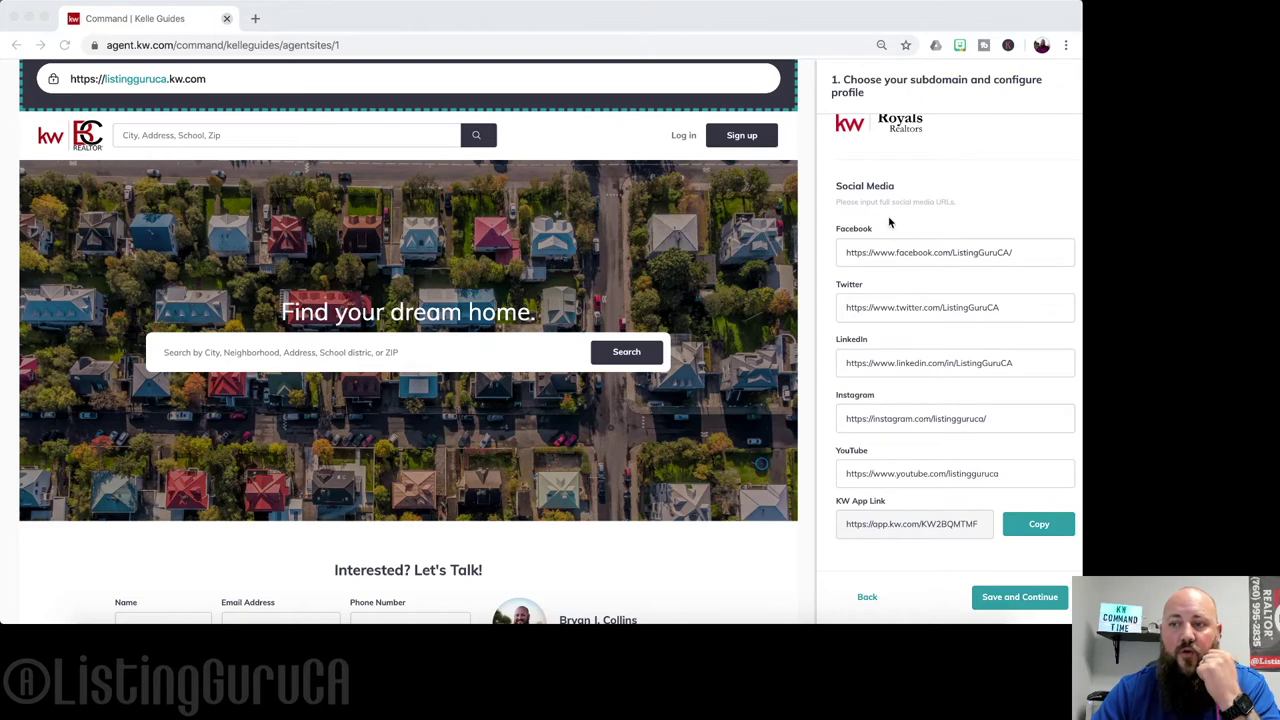
{"action": "scroll", "coordinate": [877, 363], "scroll_direction": "down", "scroll_amount": 1}
{"action": "scroll", "coordinate": [877, 366], "scroll_direction": "up", "scroll_amount": 1}
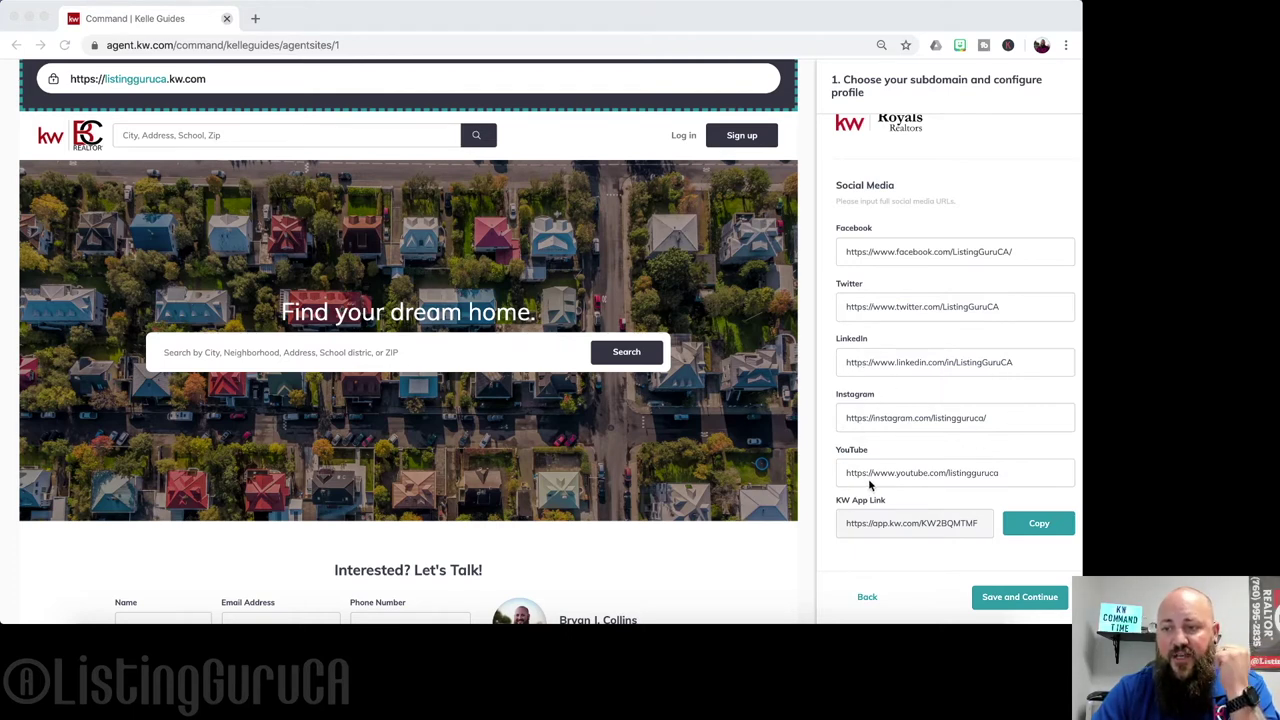
{"action": "scroll", "coordinate": [987, 455], "scroll_direction": "down", "scroll_amount": 1}
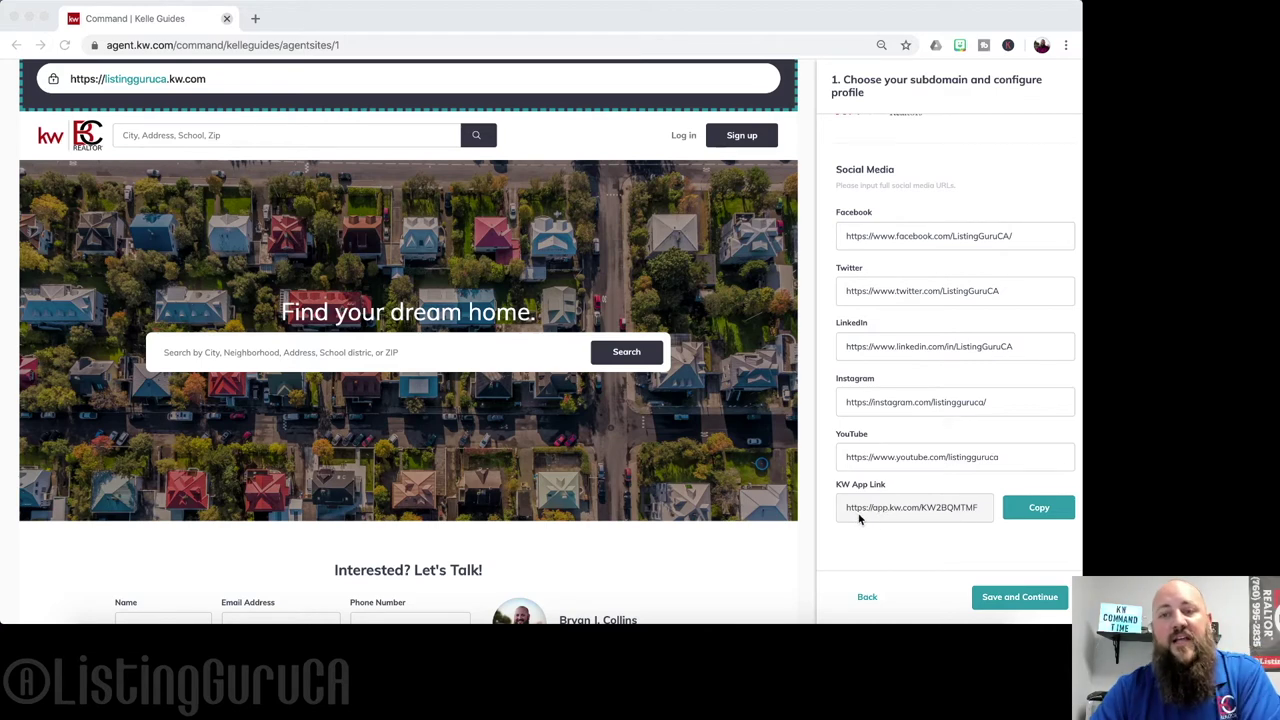
{"action": "left_click", "coordinate": [1030, 512]}
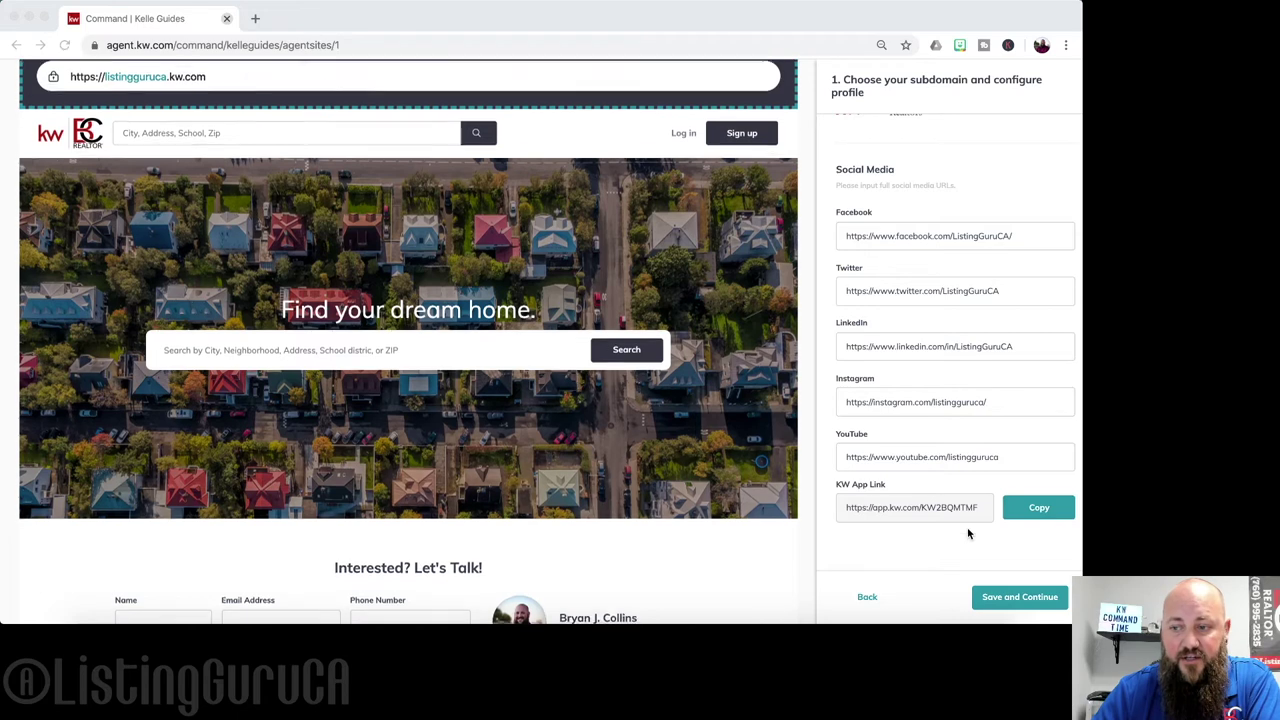
- Look back over the marketing profile, save it and continue to the Style and Theme stage
{"action": "scroll", "coordinate": [968, 533], "scroll_direction": "down", "scroll_amount": 10}
{"action": "scroll", "coordinate": [968, 533], "scroll_direction": "up", "scroll_amount": 4}
{"action": "scroll", "coordinate": [975, 550], "scroll_direction": "down", "scroll_amount": 5}
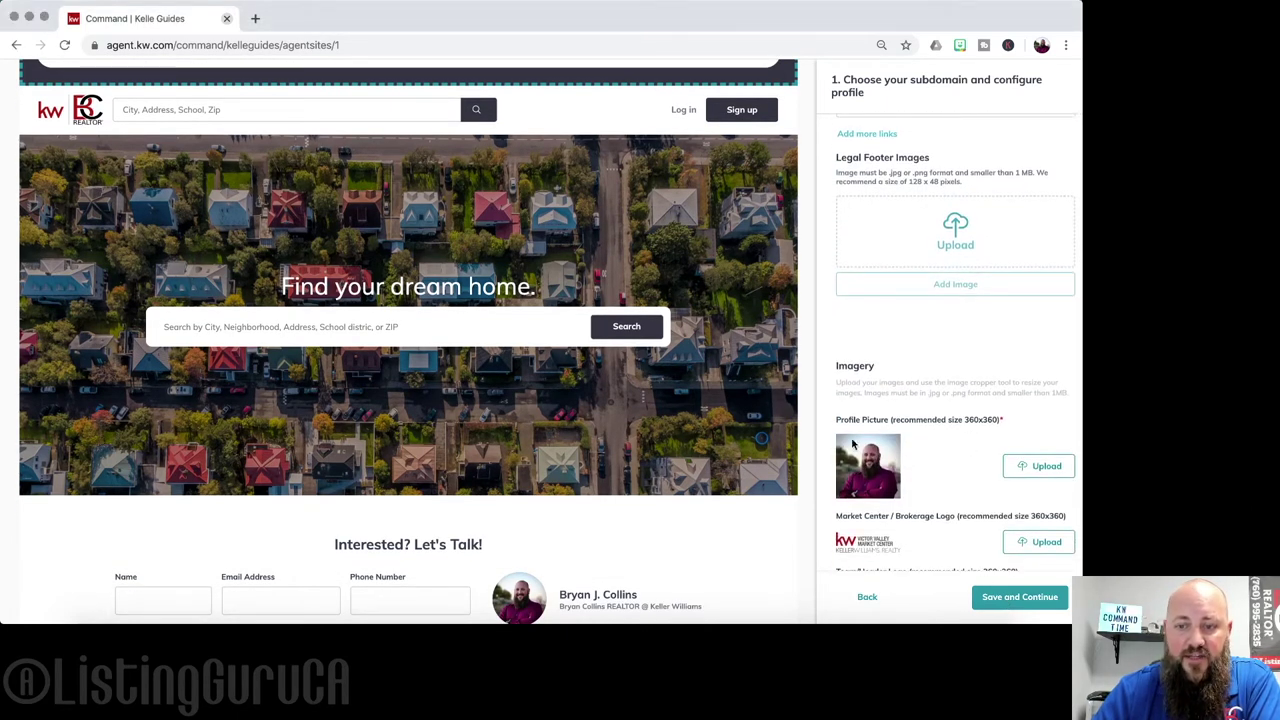
{"action": "scroll", "coordinate": [955, 370], "scroll_direction": "up", "scroll_amount": 15}
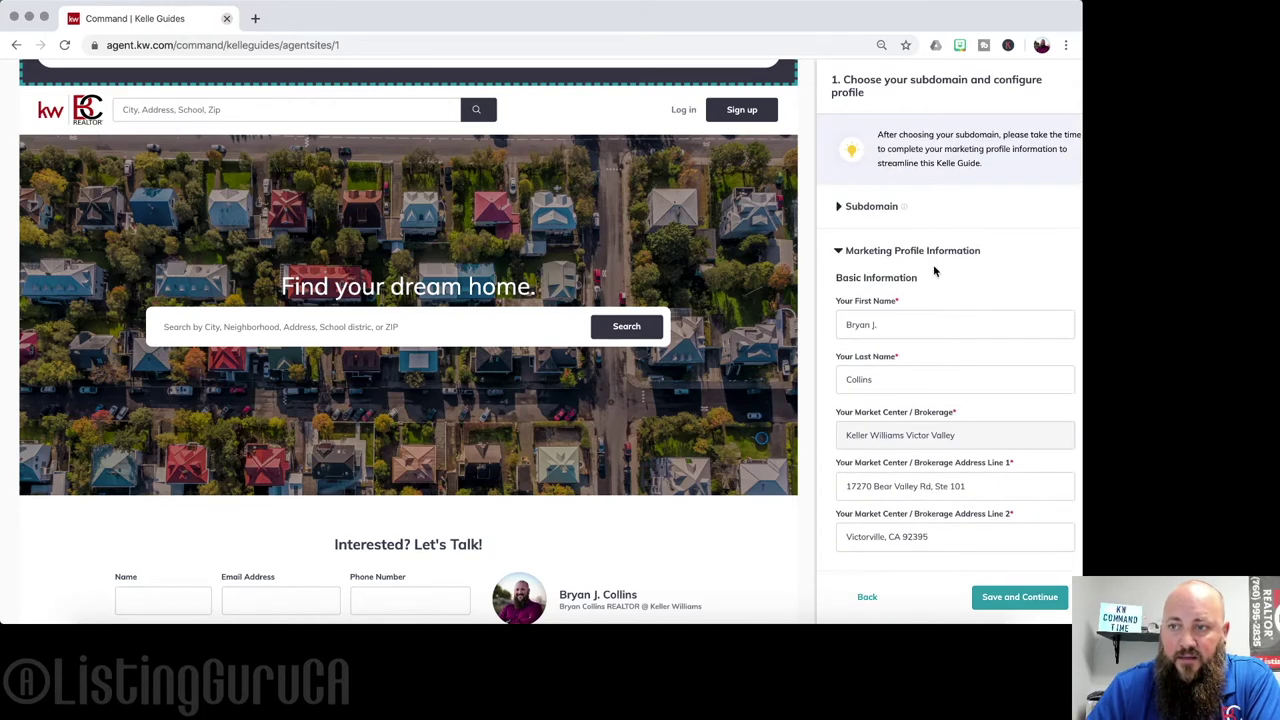
{"action": "left_click", "coordinate": [1030, 600]}
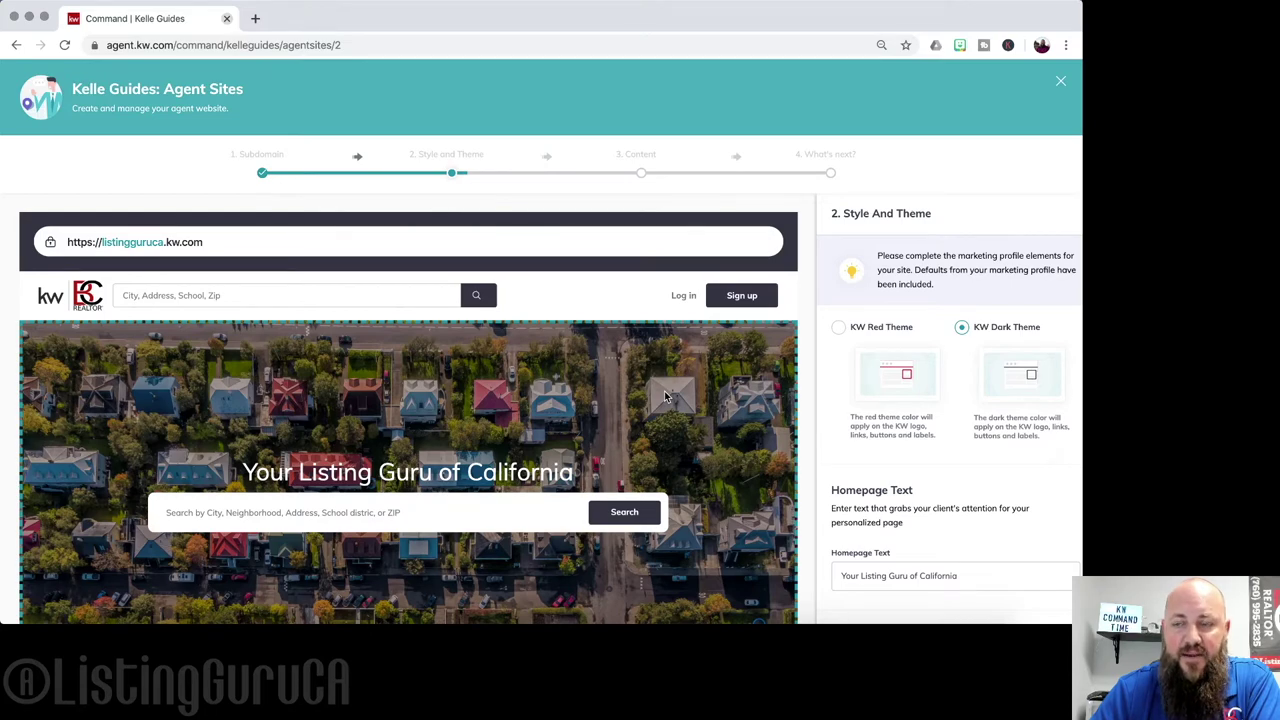
- Examine the site preview on the Style and Theme stage, from the homepage headline to the footer
{"action": "scroll", "coordinate": [718, 416], "scroll_direction": "down", "scroll_amount": 5}
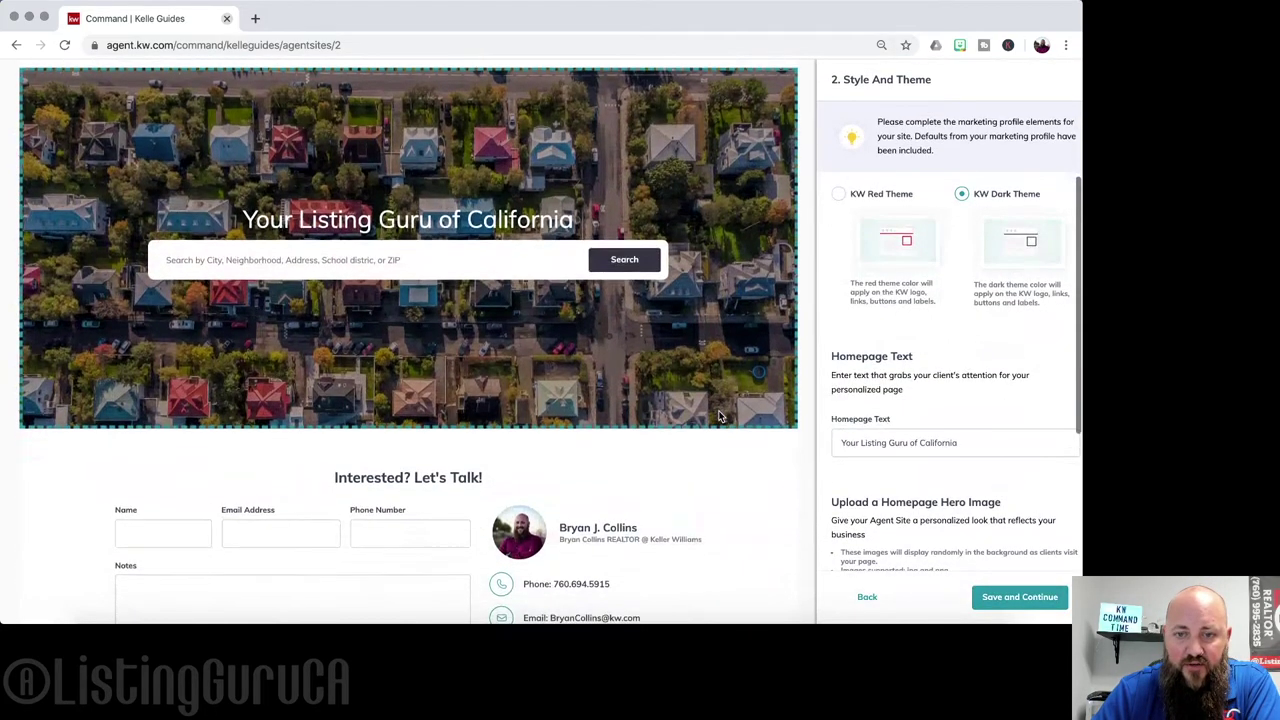
{"action": "scroll", "coordinate": [718, 416], "scroll_direction": "up", "scroll_amount": 3}
{"action": "scroll", "coordinate": [960, 346], "scroll_direction": "up", "scroll_amount": 2}
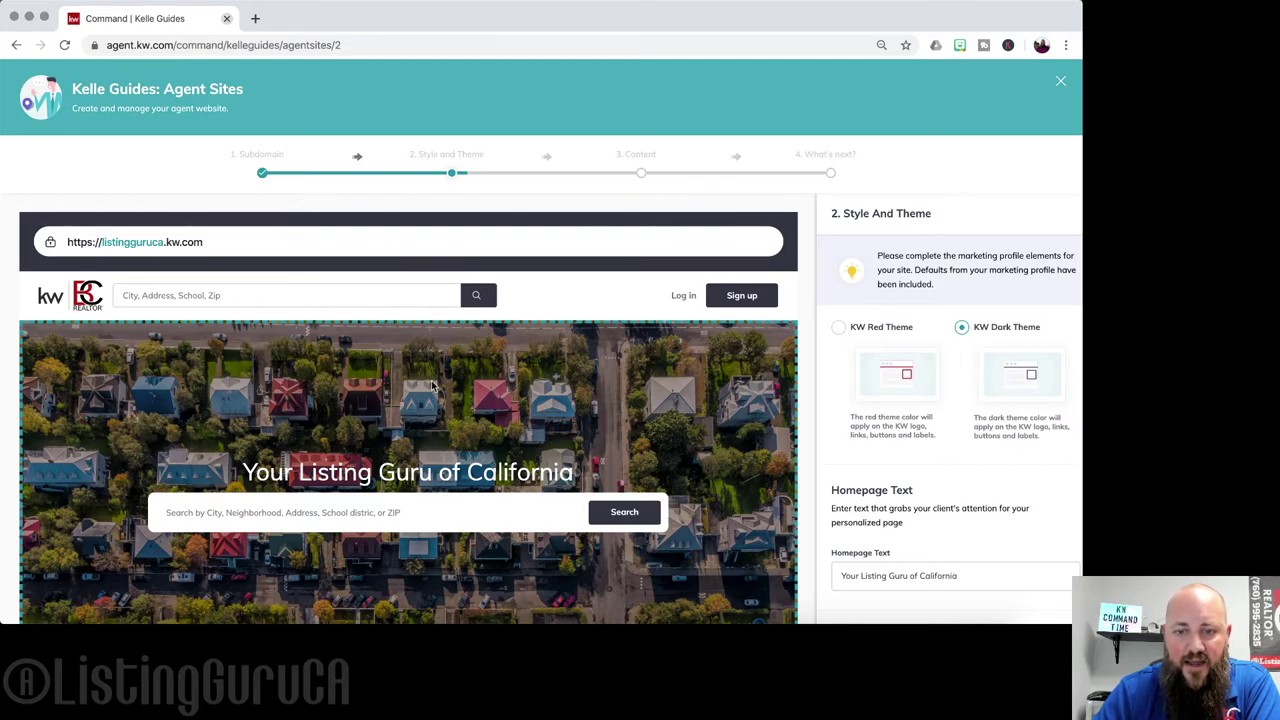
{"action": "scroll", "coordinate": [435, 387], "scroll_direction": "down", "scroll_amount": 5}
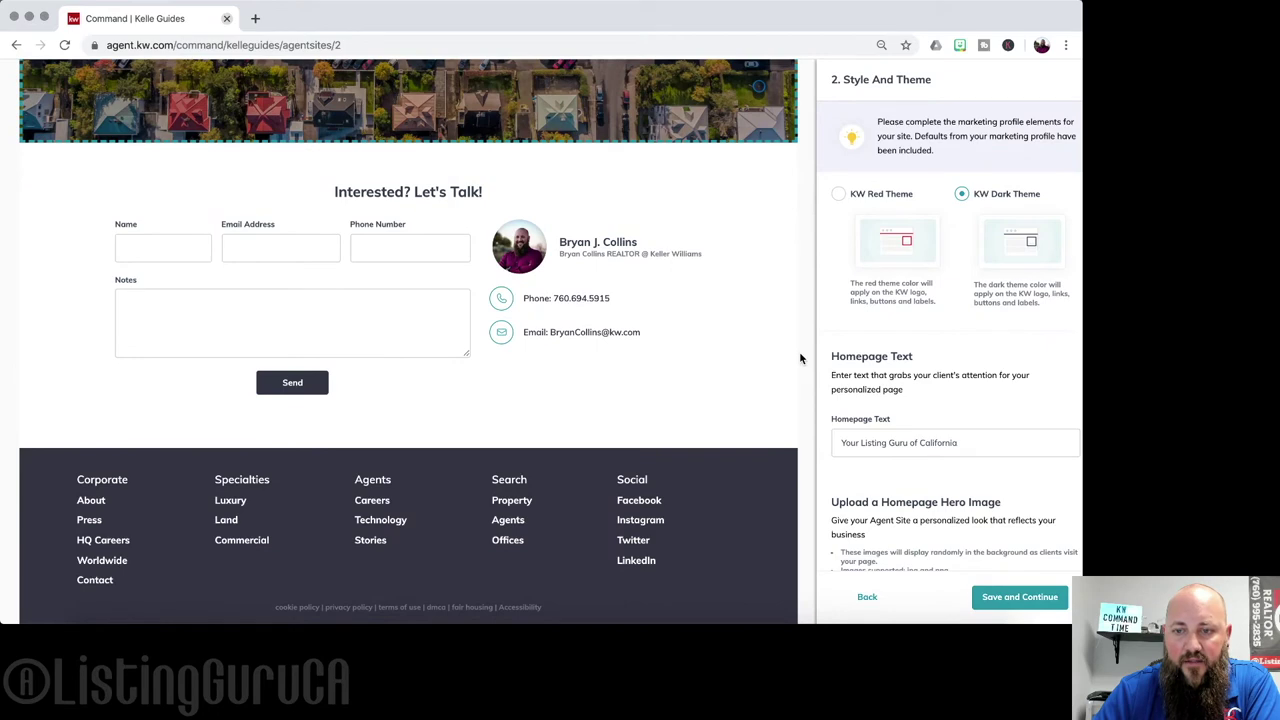
{"action": "scroll", "coordinate": [761, 566], "scroll_direction": "up", "scroll_amount": 10}
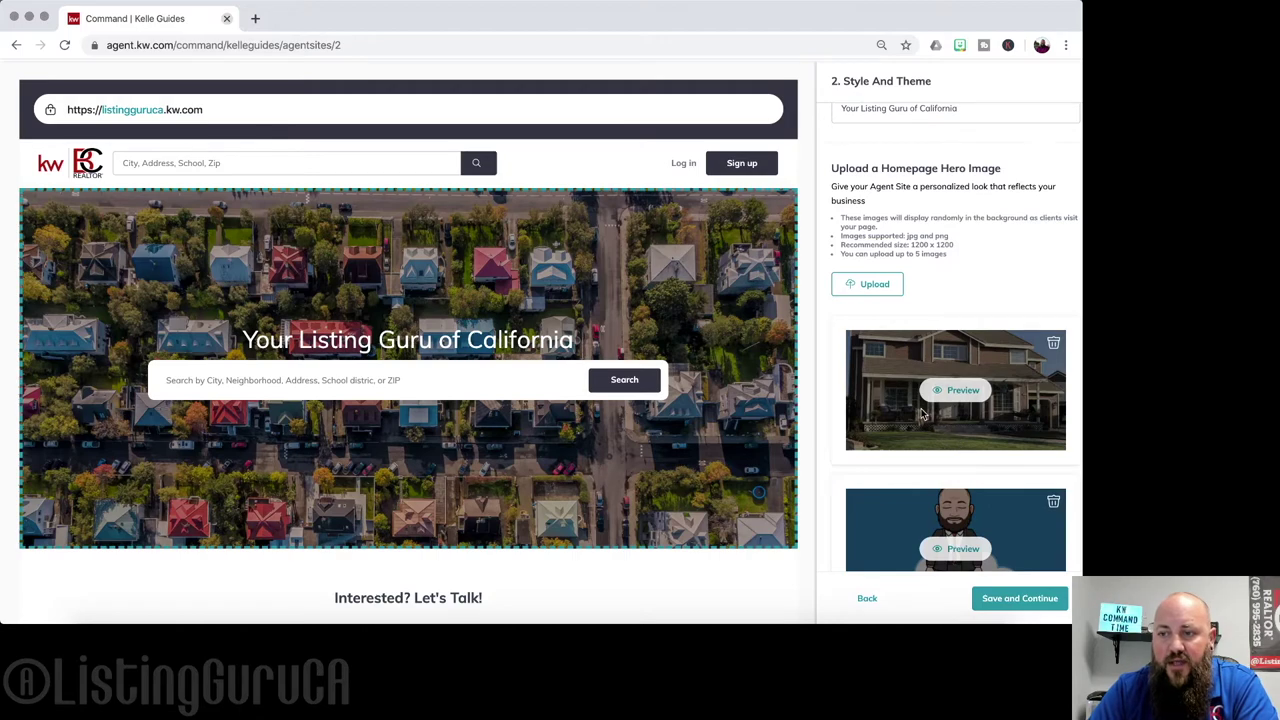
- Look through the uploaded homepage hero images and compare them with the hero area of the site preview
{"action": "scroll", "coordinate": [922, 414], "scroll_direction": "down", "scroll_amount": 3}
{"action": "scroll", "coordinate": [922, 414], "scroll_direction": "down", "scroll_amount": 4}
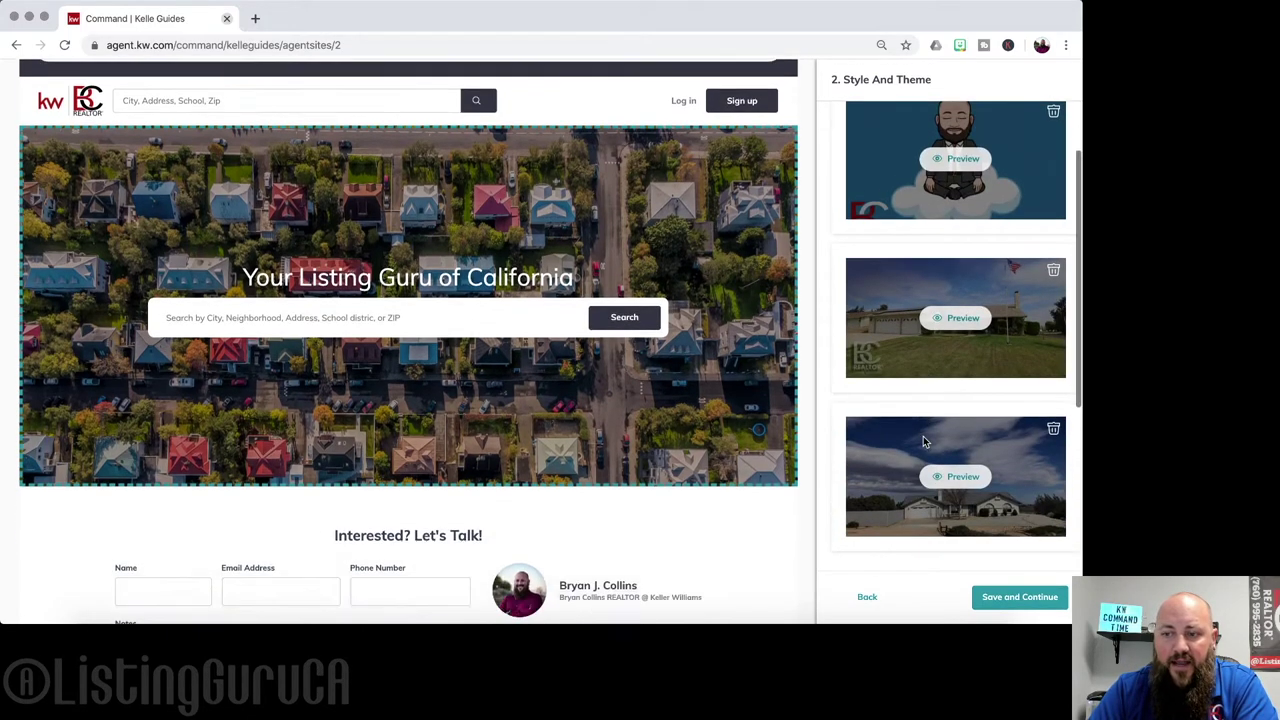
{"action": "scroll", "coordinate": [923, 436], "scroll_direction": "up", "scroll_amount": 5}
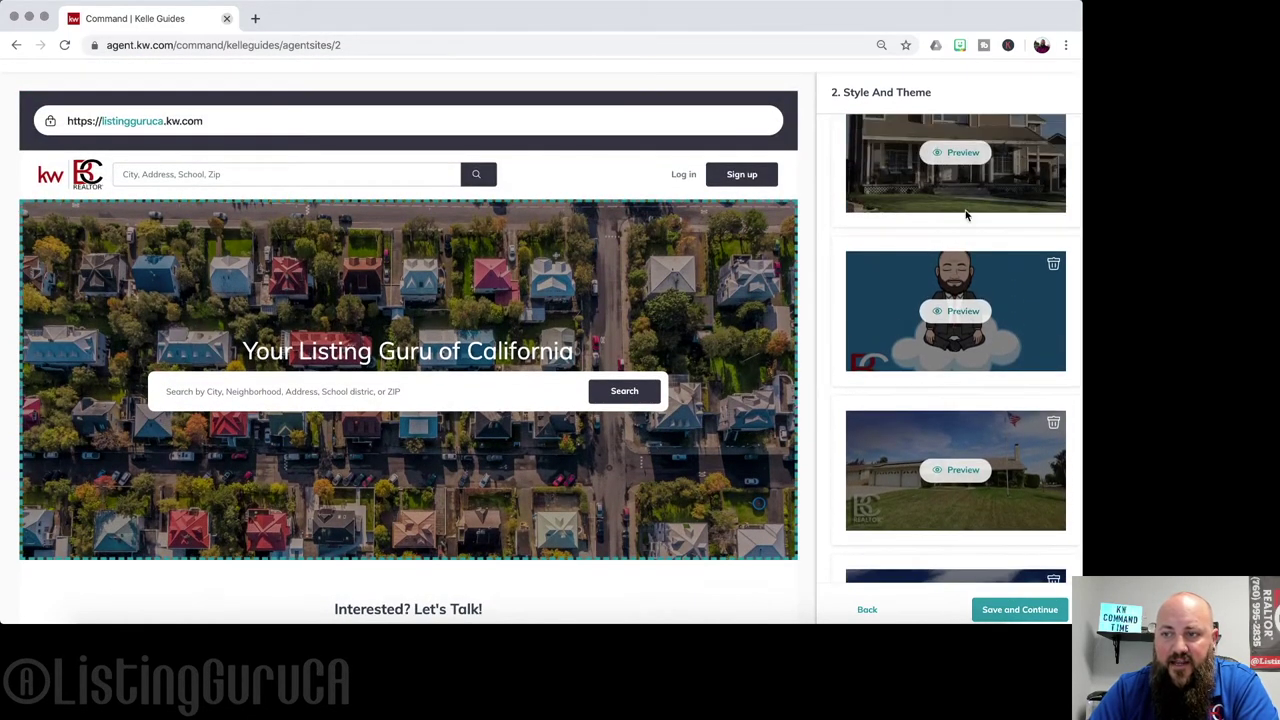
{"action": "scroll", "coordinate": [928, 270], "scroll_direction": "up", "scroll_amount": 1}
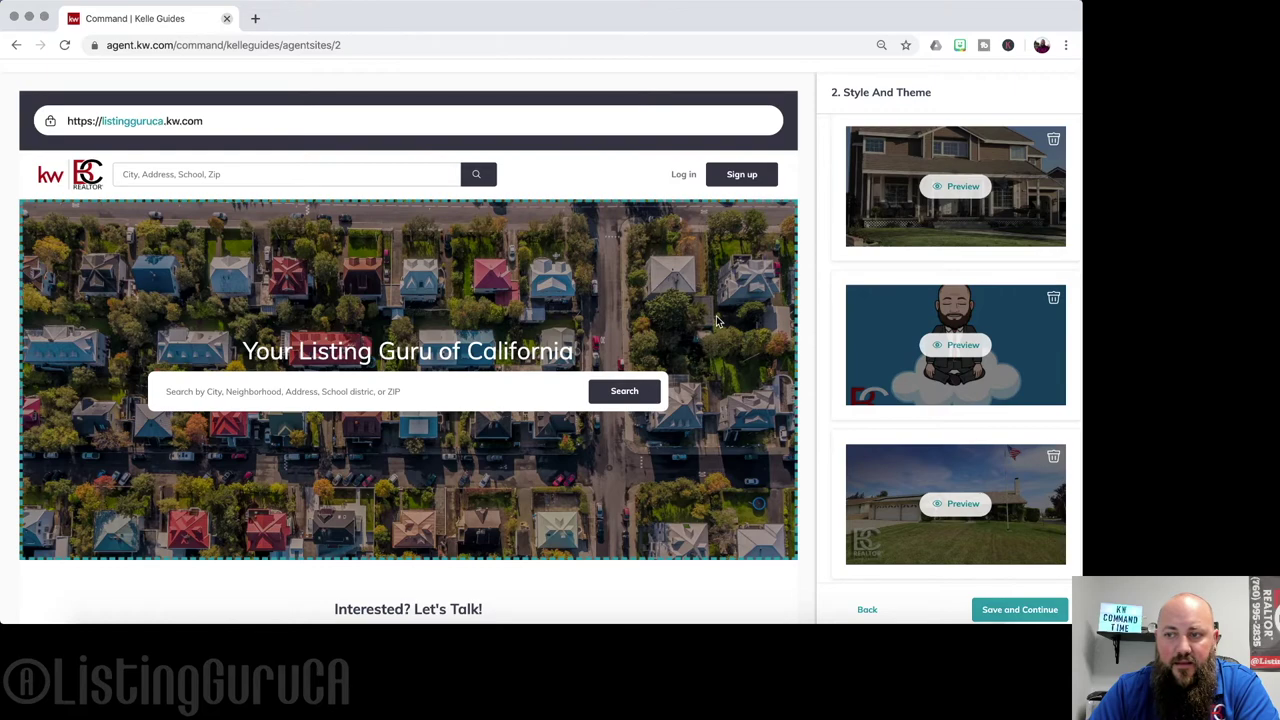
{"action": "scroll", "coordinate": [710, 300], "scroll_direction": "up", "scroll_amount": 3}
{"action": "scroll", "coordinate": [725, 340], "scroll_direction": "down", "scroll_amount": 5}
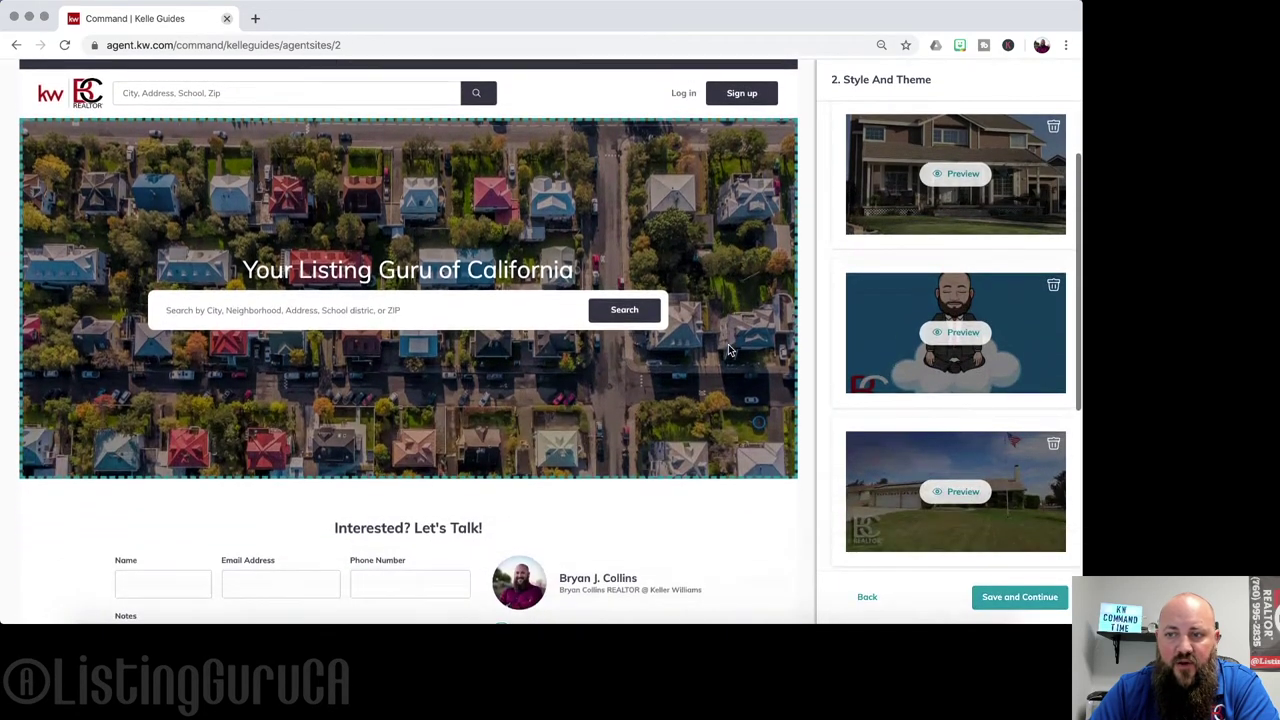
{"action": "scroll", "coordinate": [728, 350], "scroll_direction": "up", "scroll_amount": 3}
{"action": "scroll", "coordinate": [907, 243], "scroll_direction": "up", "scroll_amount": 5}
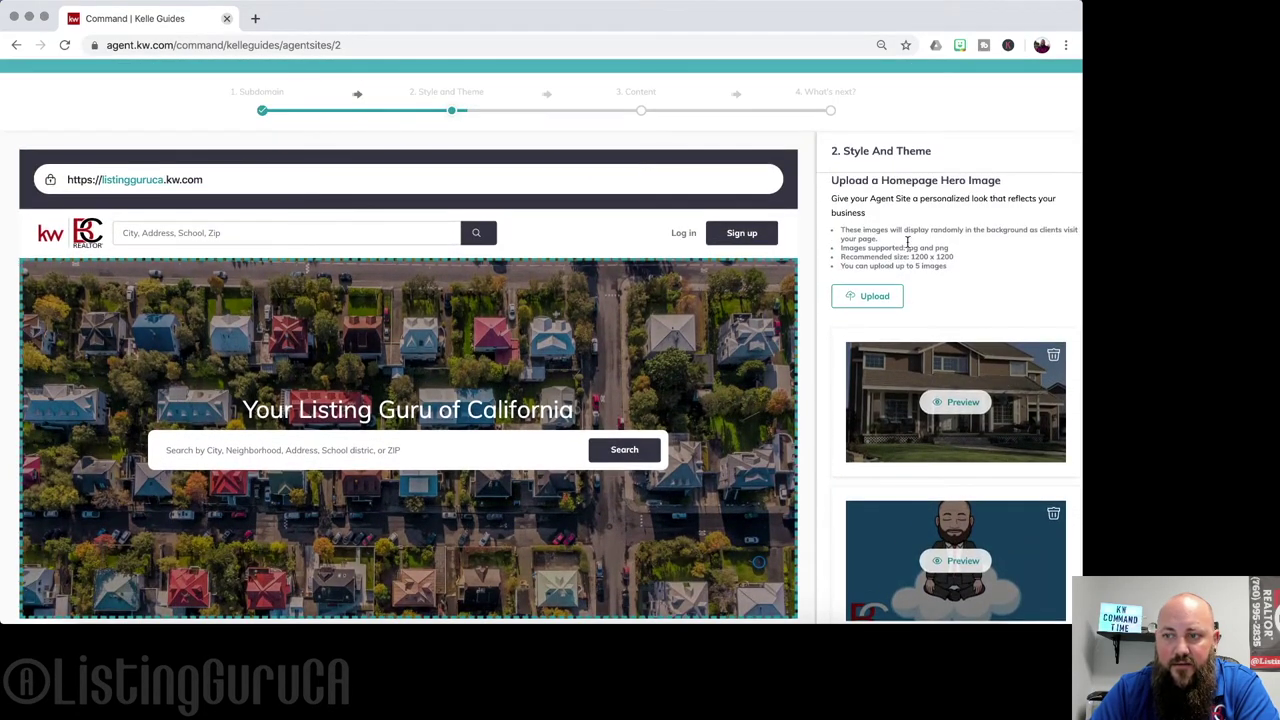
- Check the supported formats, recommended size and image limit in the homepage hero image upload guidelines
{"action": "left_click_drag", "start_coordinate": [843, 254], "coordinate": [966, 260]}
{"action": "left_click", "coordinate": [970, 266]}
{"action": "scroll", "coordinate": [922, 404], "scroll_direction": "down", "scroll_amount": 1}
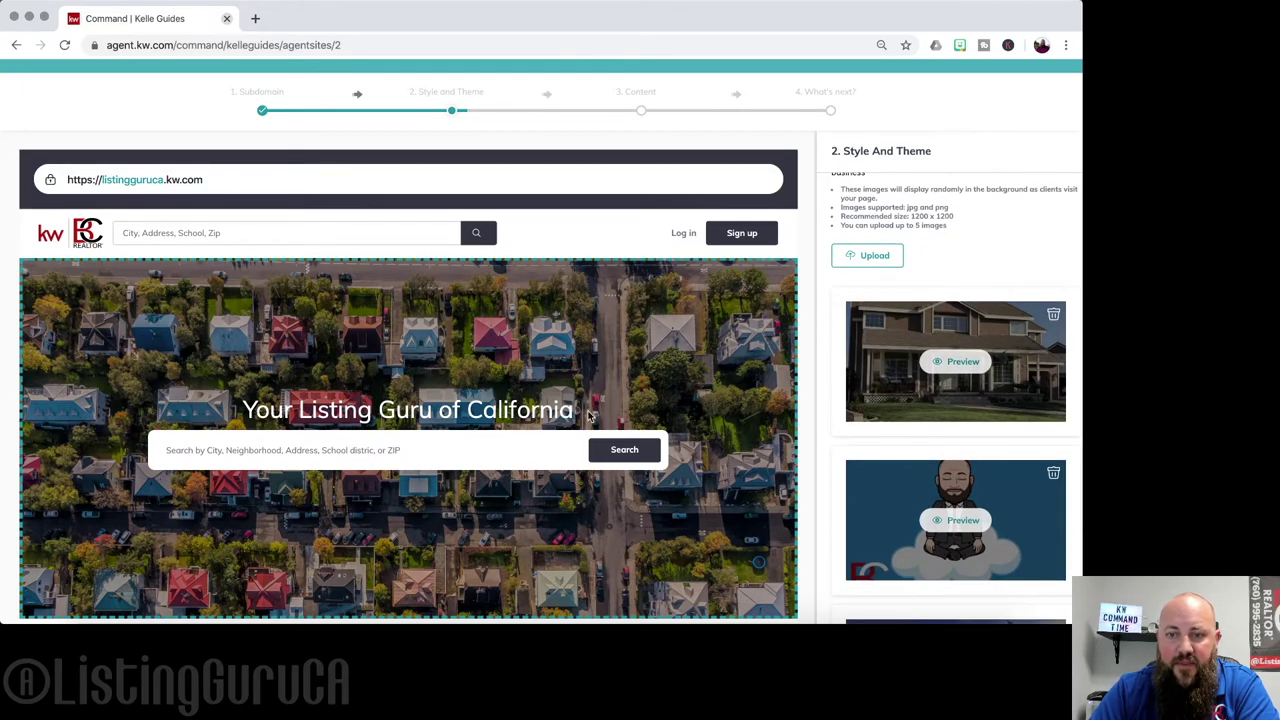
{"action": "scroll", "coordinate": [590, 410], "scroll_direction": "down", "scroll_amount": 3}
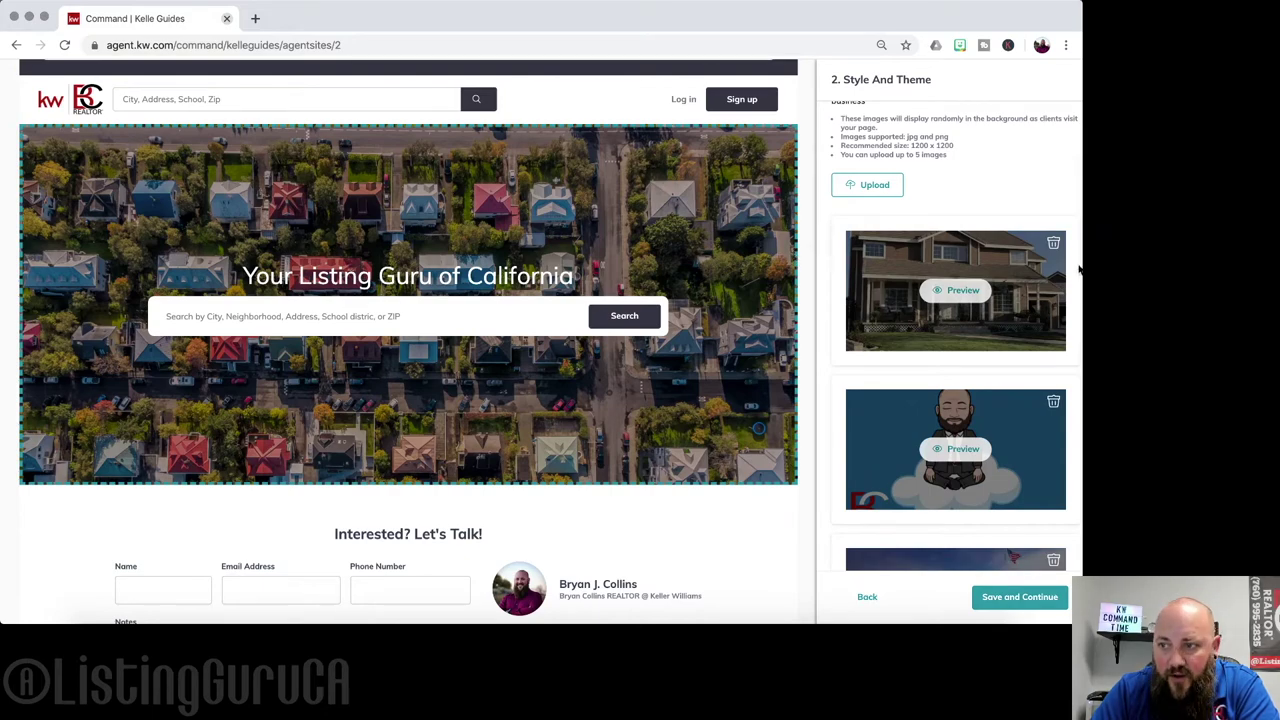
- Shrink the browser window to check how the hero image adapts to smaller screens, and restore its full size
{"action": "left_click_drag", "start_coordinate": [1083, 265], "coordinate": [661, 260]}
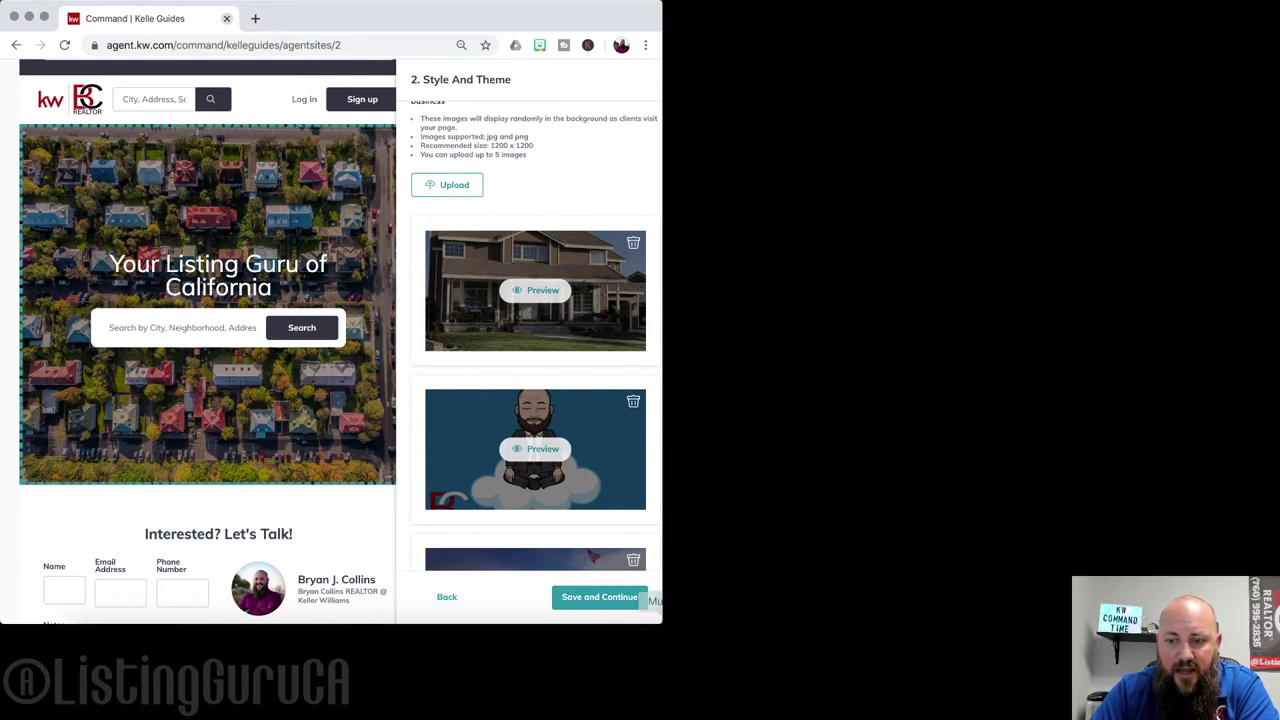
{"action": "left_click_drag", "start_coordinate": [661, 622], "coordinate": [621, 398]}
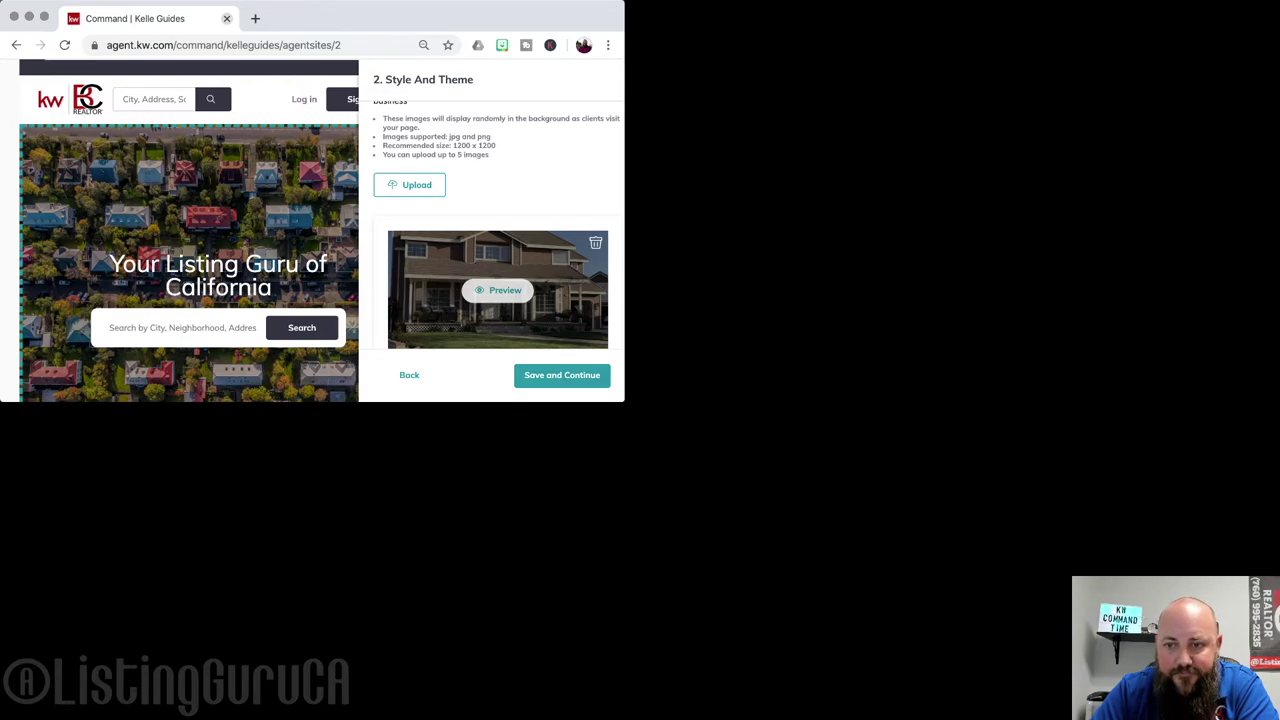
{"action": "left_click_drag", "start_coordinate": [619, 400], "coordinate": [1082, 624]}
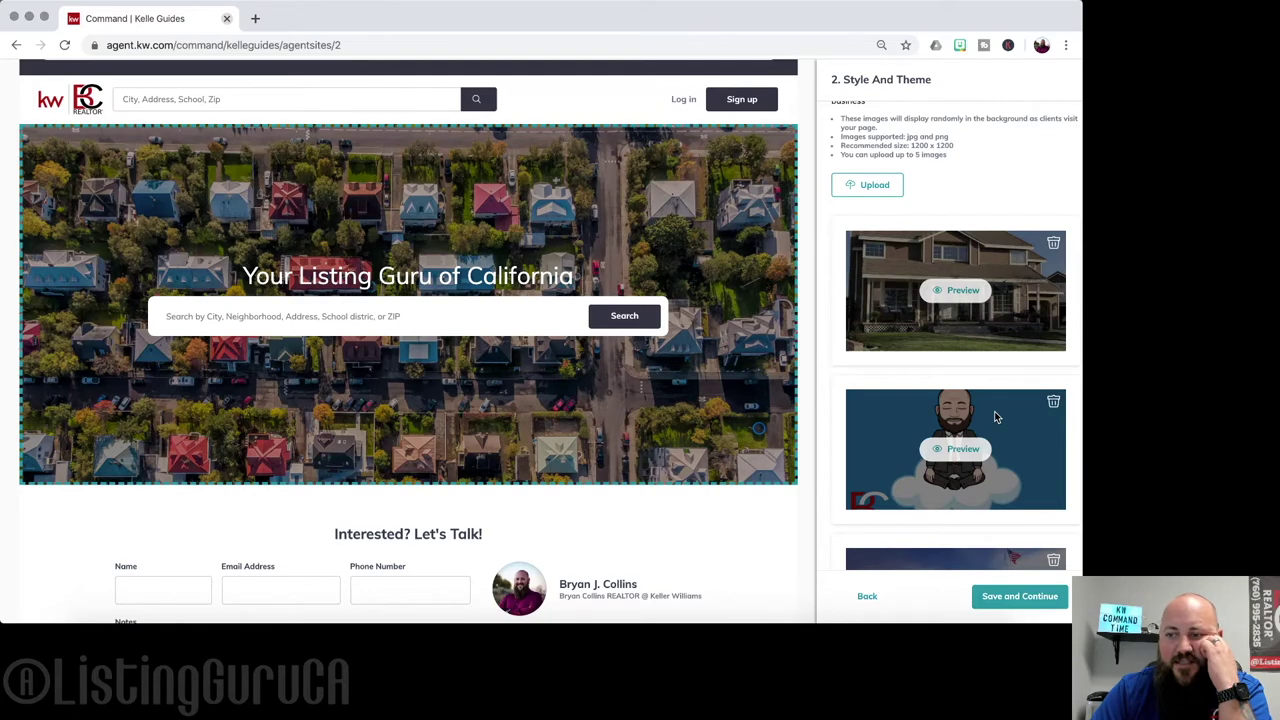
- Preview the four uploaded hero images on the homepage: the cartoon portrait, two-story house, flagpole house and cloudy-sky house
{"action": "left_click", "coordinate": [960, 456]}
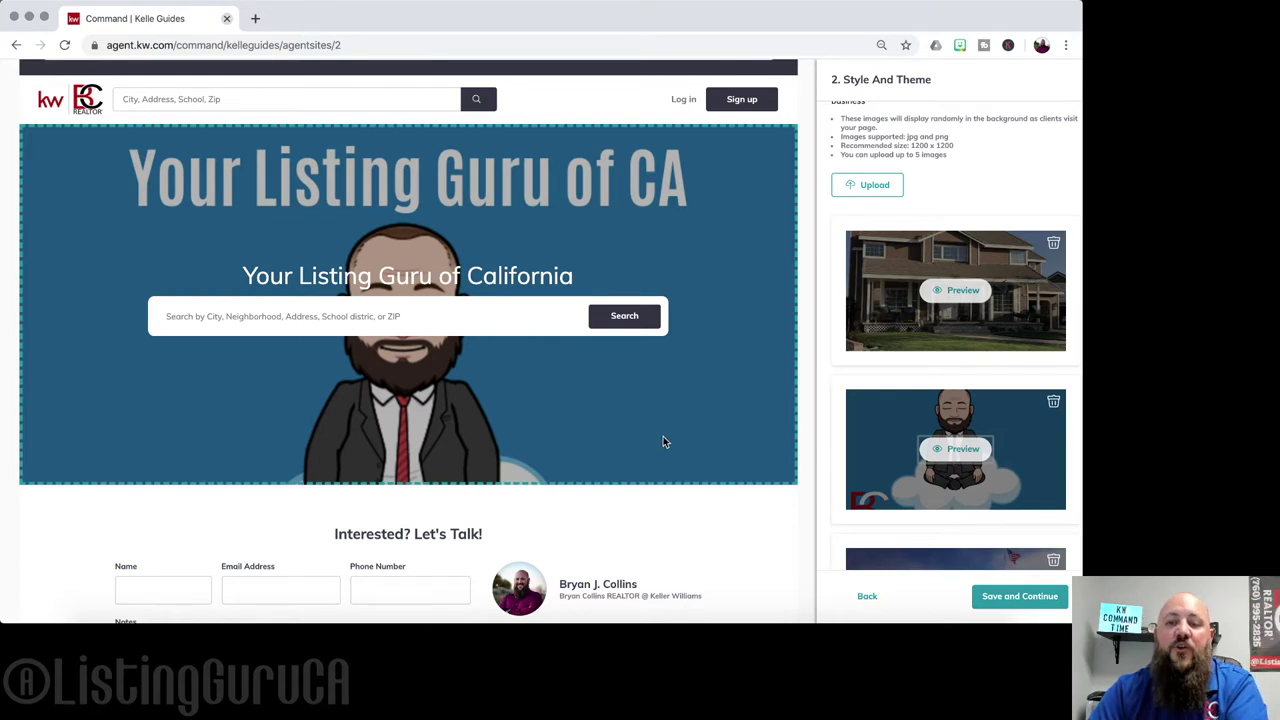
{"action": "left_click", "coordinate": [963, 292]}
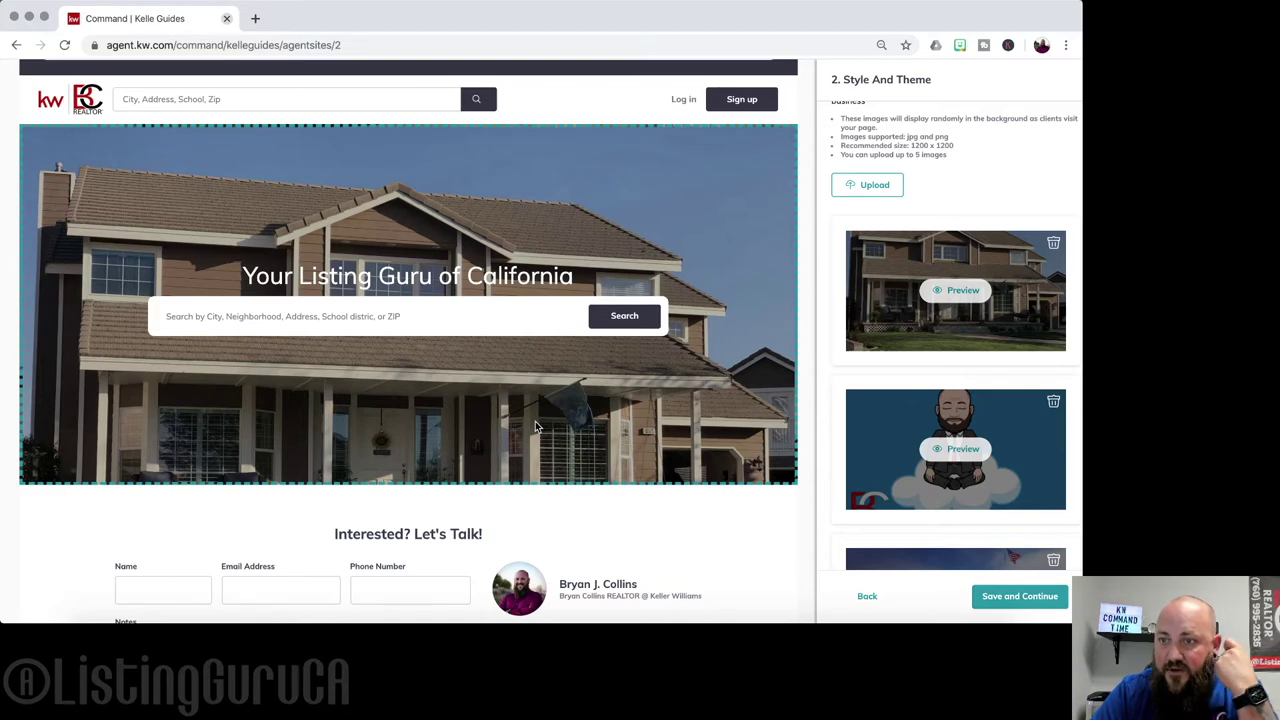
{"action": "scroll", "coordinate": [822, 409], "scroll_direction": "down", "scroll_amount": 3}
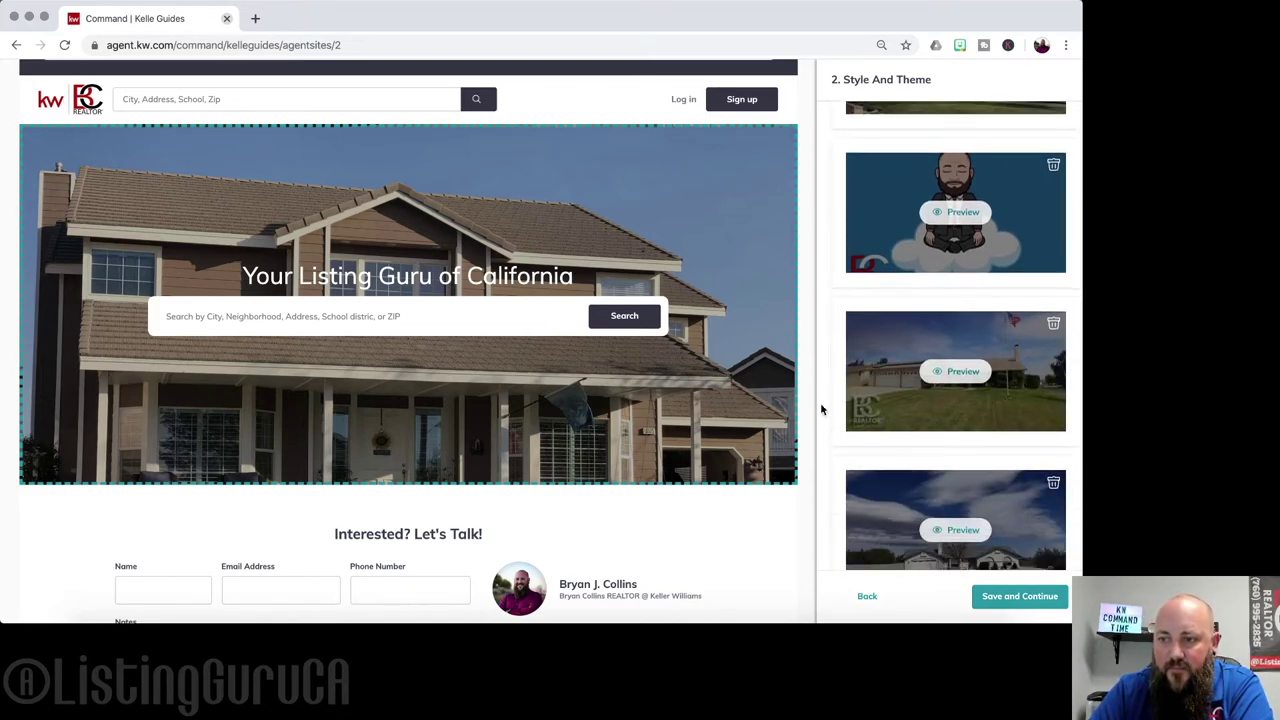
{"action": "left_click", "coordinate": [952, 386]}
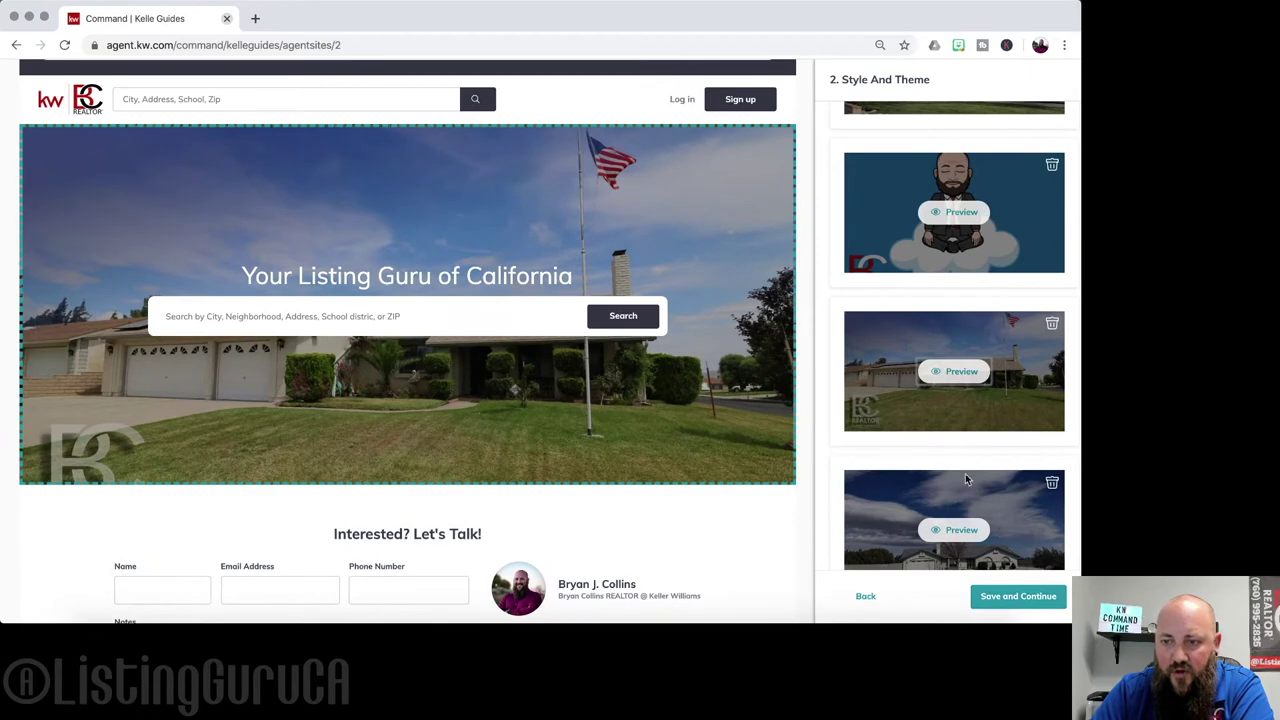
{"action": "scroll", "coordinate": [994, 464], "scroll_direction": "down", "scroll_amount": 3}
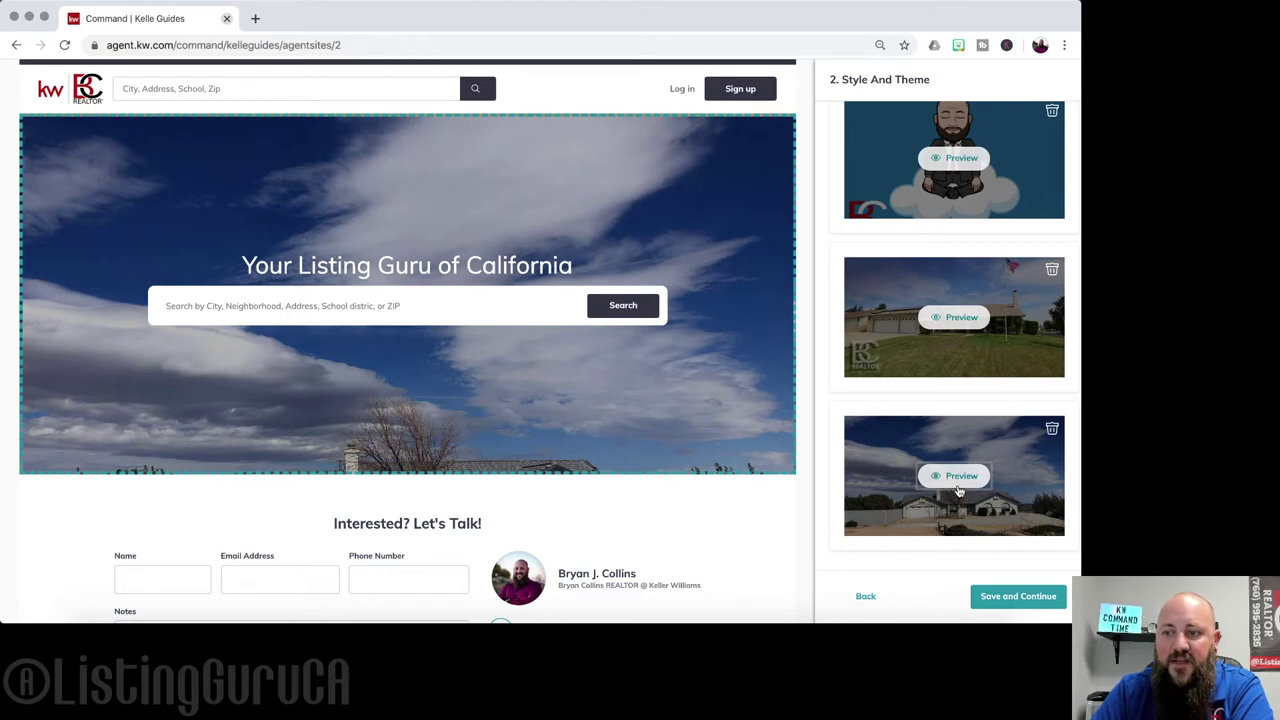
{"action": "mouse_move", "coordinate": [1081, 622]}
{"action": "left_mouse_down"}
{"action": "mouse_move", "coordinate": [1000, 529]}
{"action": "mouse_move", "coordinate": [820, 391]}
{"action": "mouse_move", "coordinate": [895, 502]}
{"action": "mouse_move", "coordinate": [1082, 622]}
{"action": "mouse_move", "coordinate": [963, 400]}
{"action": "mouse_move", "coordinate": [977, 314]}
{"action": "mouse_move", "coordinate": [1017, 597]}
{"action": "mouse_move", "coordinate": [943, 623]}
{"action": "mouse_move", "coordinate": [820, 543]}
{"action": "mouse_move", "coordinate": [757, 534]}
{"action": "mouse_move", "coordinate": [918, 623]}
{"action": "mouse_move", "coordinate": [977, 571]}
{"action": "mouse_move", "coordinate": [674, 606]}
{"action": "mouse_move", "coordinate": [757, 623]}
{"action": "mouse_move", "coordinate": [1082, 622]}
{"action": "left_mouse_up"}
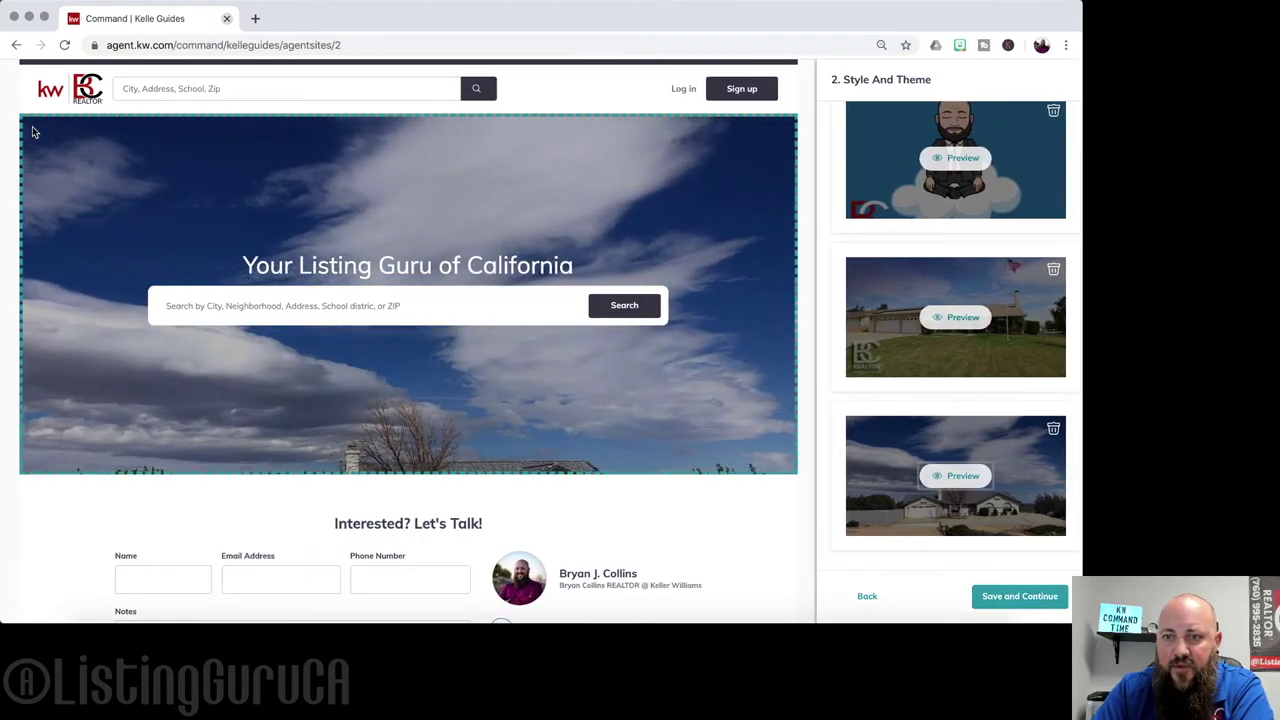
{"action": "mouse_move", "coordinate": [1082, 622]}
{"action": "left_mouse_down"}
{"action": "mouse_move", "coordinate": [718, 622]}
{"action": "mouse_move", "coordinate": [1082, 622]}
{"action": "left_mouse_up"}
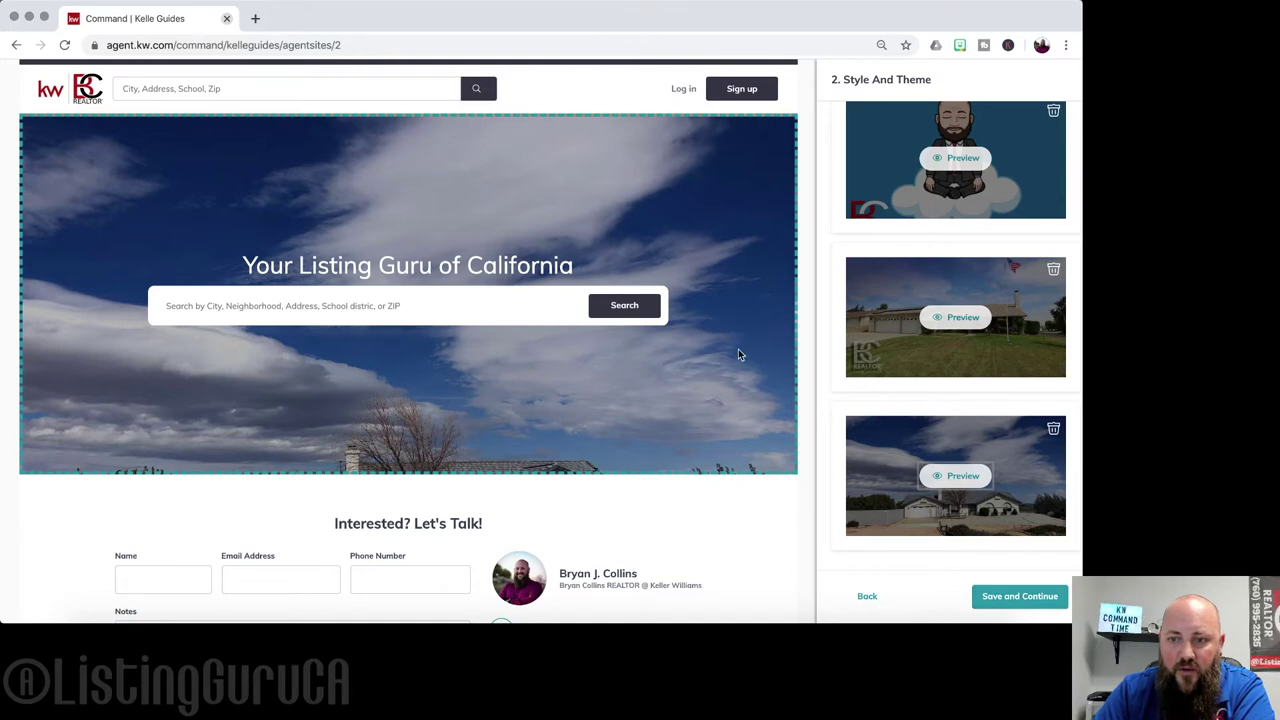
- Look through the homepage preview from the hero image down to the contact form and footer
{"action": "scroll", "coordinate": [757, 305], "scroll_direction": "down", "scroll_amount": 3}
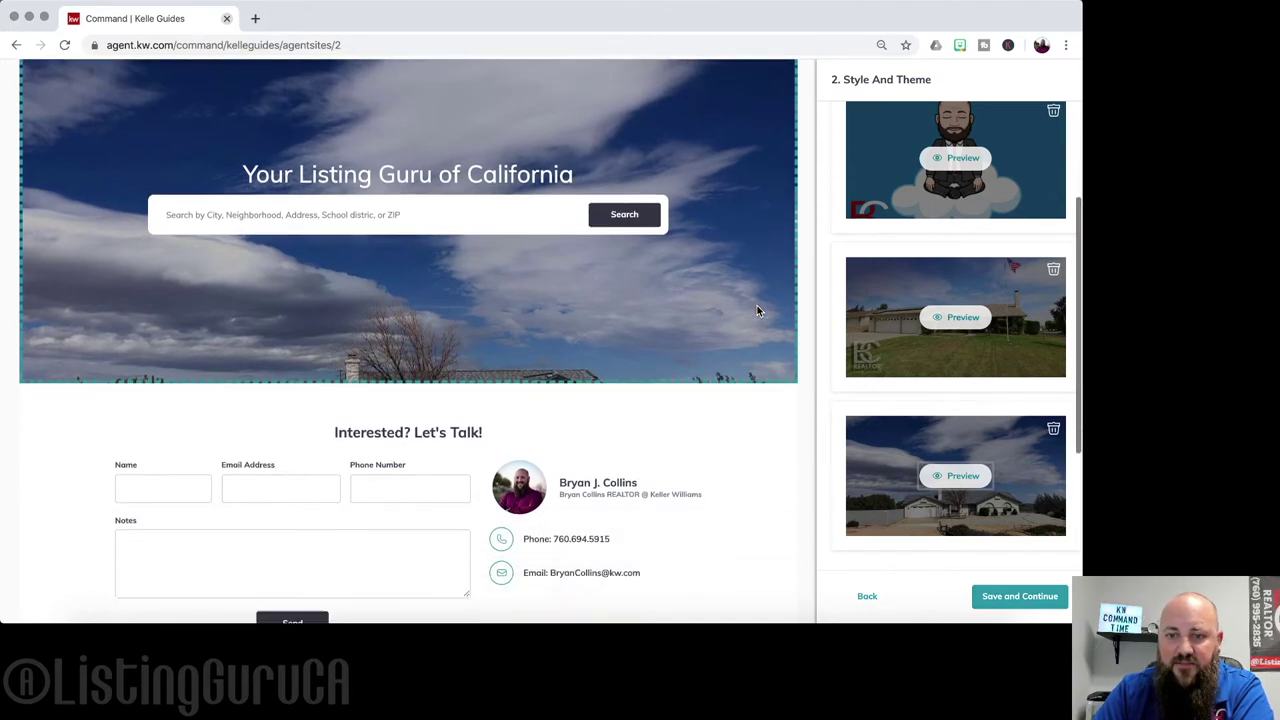
{"action": "scroll", "coordinate": [757, 305], "scroll_direction": "up", "scroll_amount": 5}
{"action": "scroll", "coordinate": [767, 434], "scroll_direction": "down", "scroll_amount": 5}
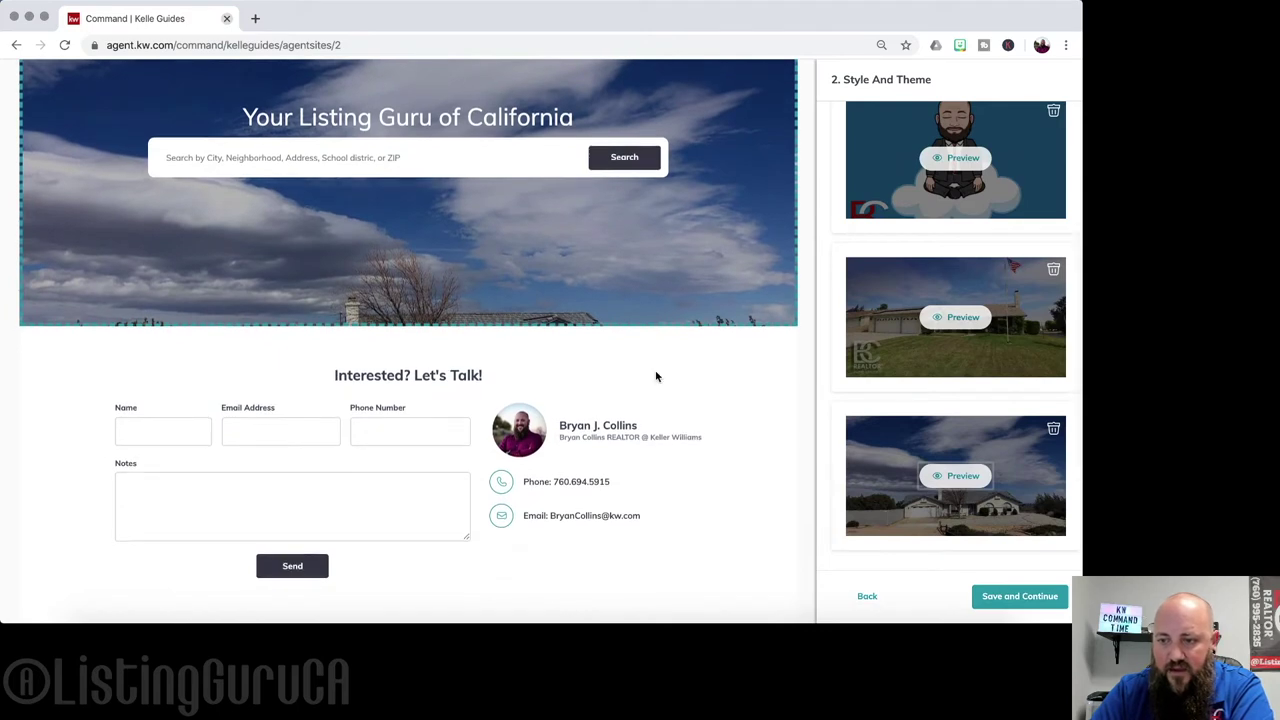
{"action": "scroll", "coordinate": [655, 371], "scroll_direction": "up", "scroll_amount": 5}
{"action": "scroll", "coordinate": [920, 285], "scroll_direction": "down", "scroll_amount": 10}
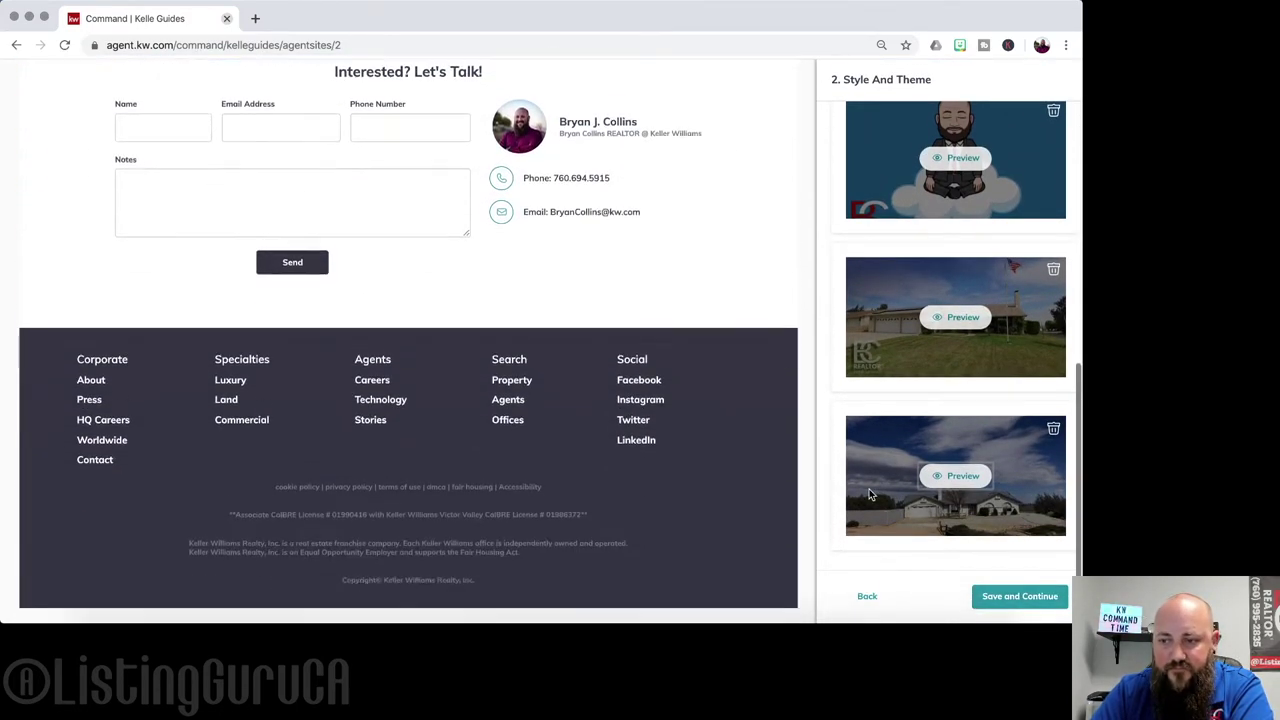
{"action": "scroll", "coordinate": [958, 297], "scroll_direction": "up", "scroll_amount": 2}
- Change the homepage text to "Your Buyer Guru of California"
{"action": "scroll", "coordinate": [957, 297], "scroll_direction": "up", "scroll_amount": 6}
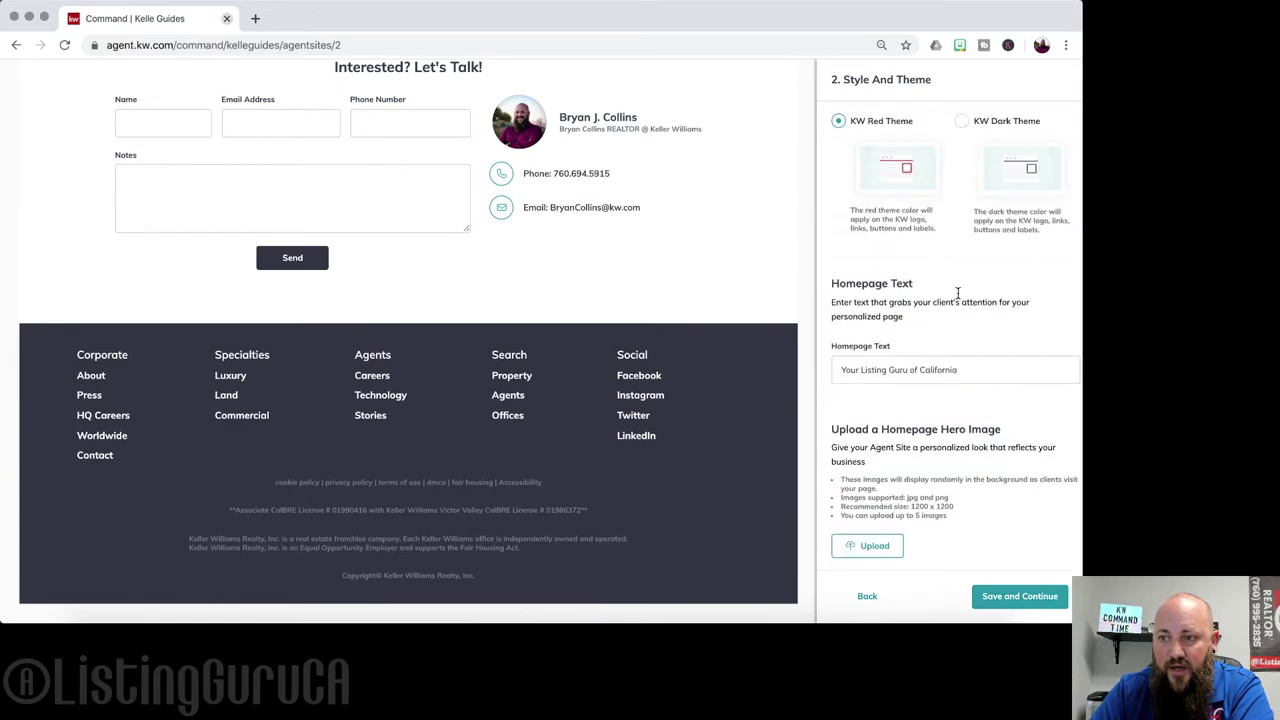
{"action": "scroll", "coordinate": [957, 291], "scroll_direction": "down", "scroll_amount": 2}
{"action": "scroll", "coordinate": [631, 300], "scroll_direction": "up", "scroll_amount": 15}
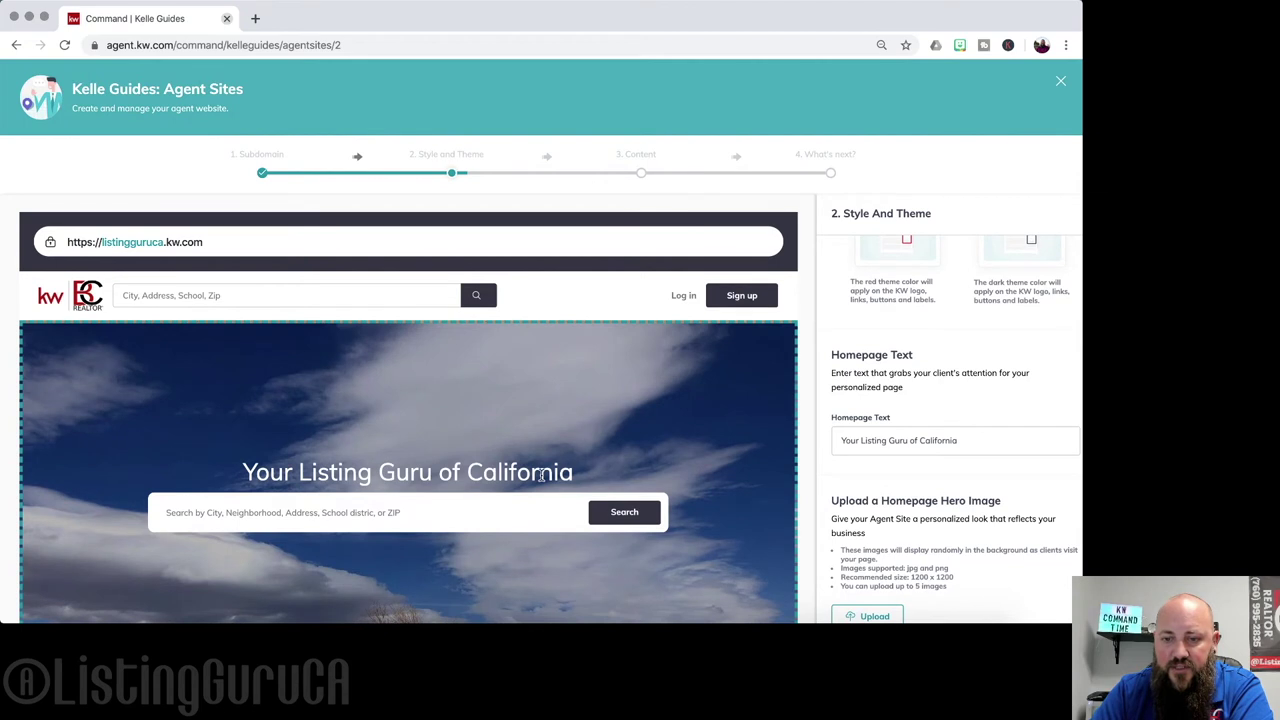
{"action": "left_click", "coordinate": [890, 427]}
{"action": "left_click_drag", "start_coordinate": [979, 436], "coordinate": [788, 437]}
{"action": "left_click", "coordinate": [897, 437]}
{"action": "left_click_drag", "start_coordinate": [888, 440], "coordinate": [854, 440]}
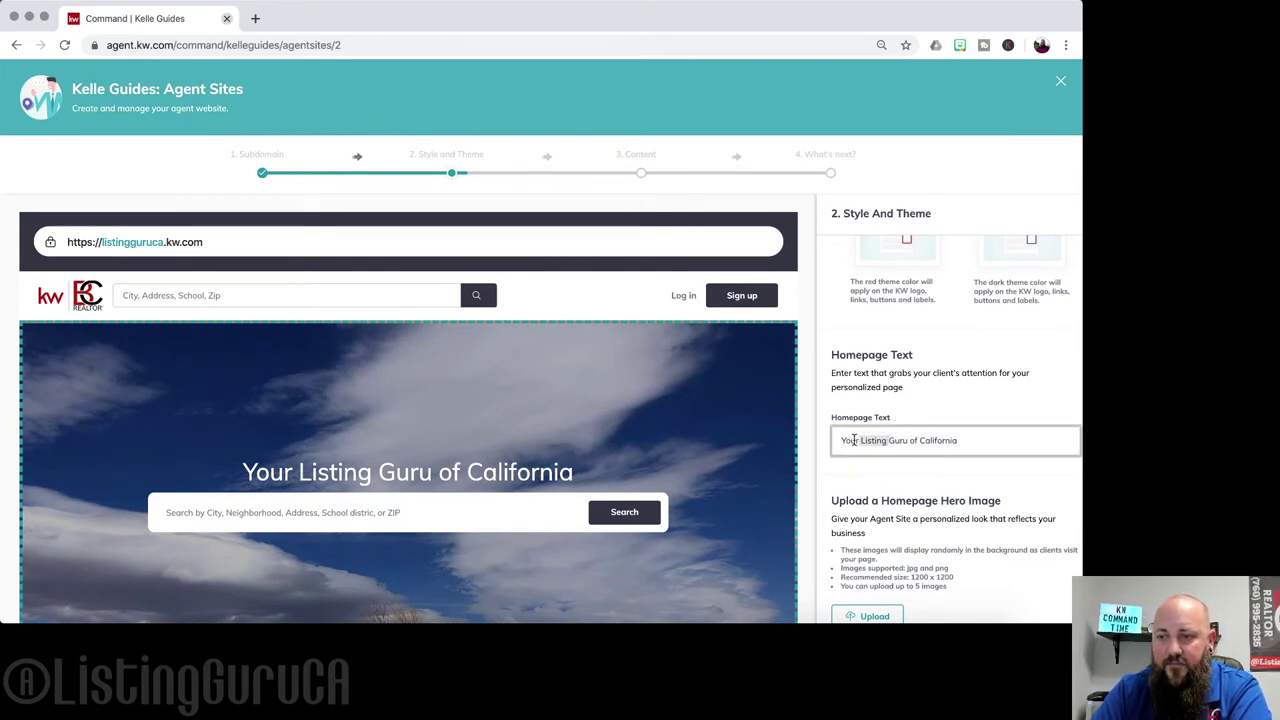
{"action": "type", "text": "Your Buyer"}
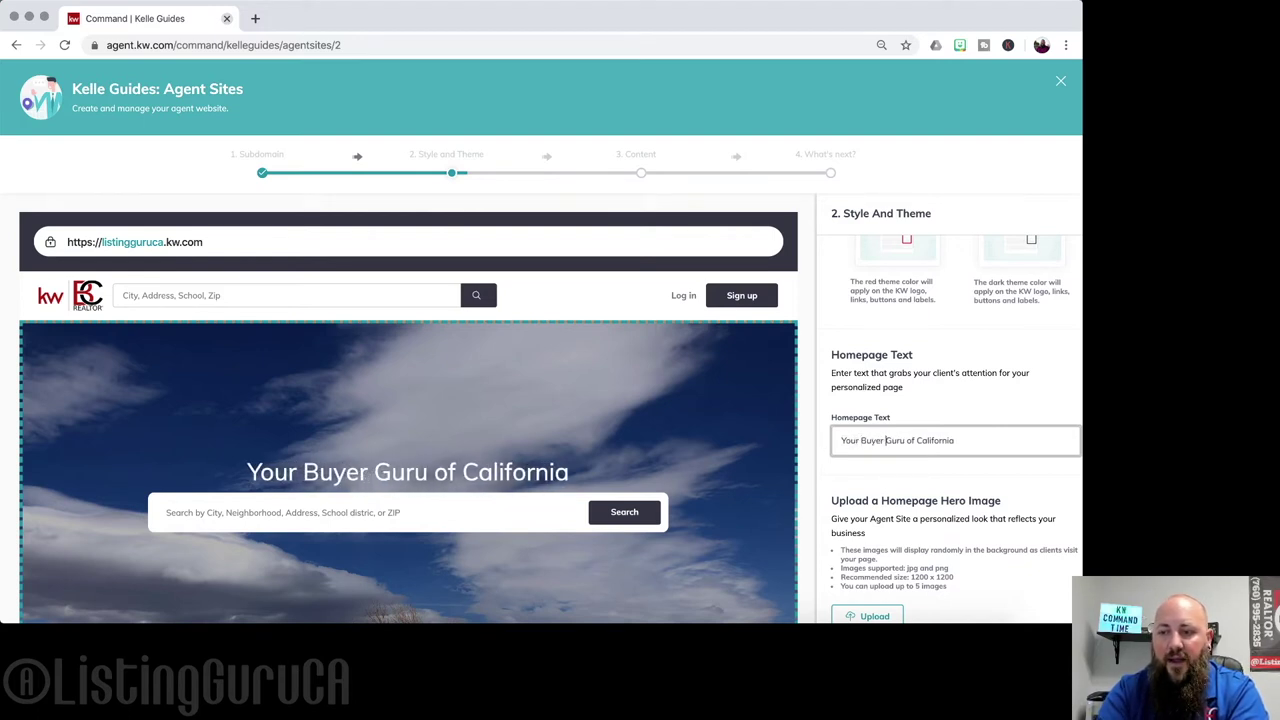
{"action": "left_click", "coordinate": [978, 404]}
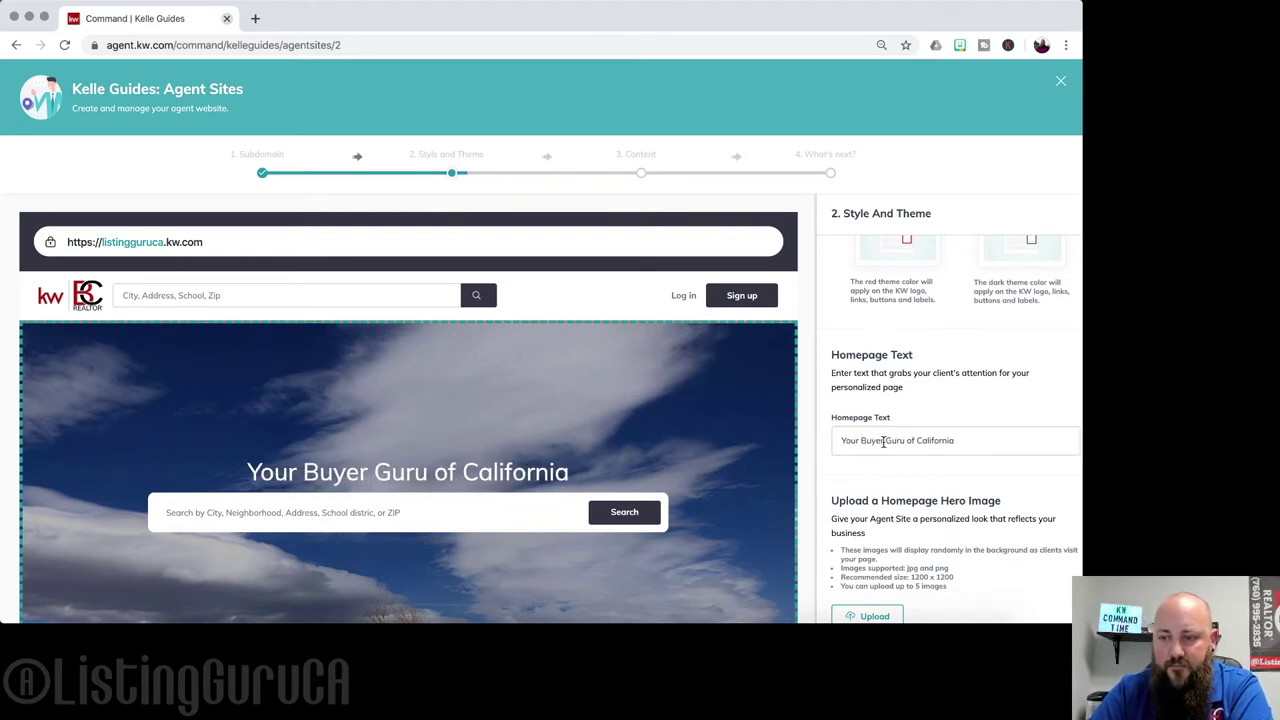
- Review the uploaded hero images, the theme options, and the hero area and contact form in the homepage preview
{"action": "scroll", "coordinate": [966, 440], "scroll_direction": "down", "scroll_amount": 5}
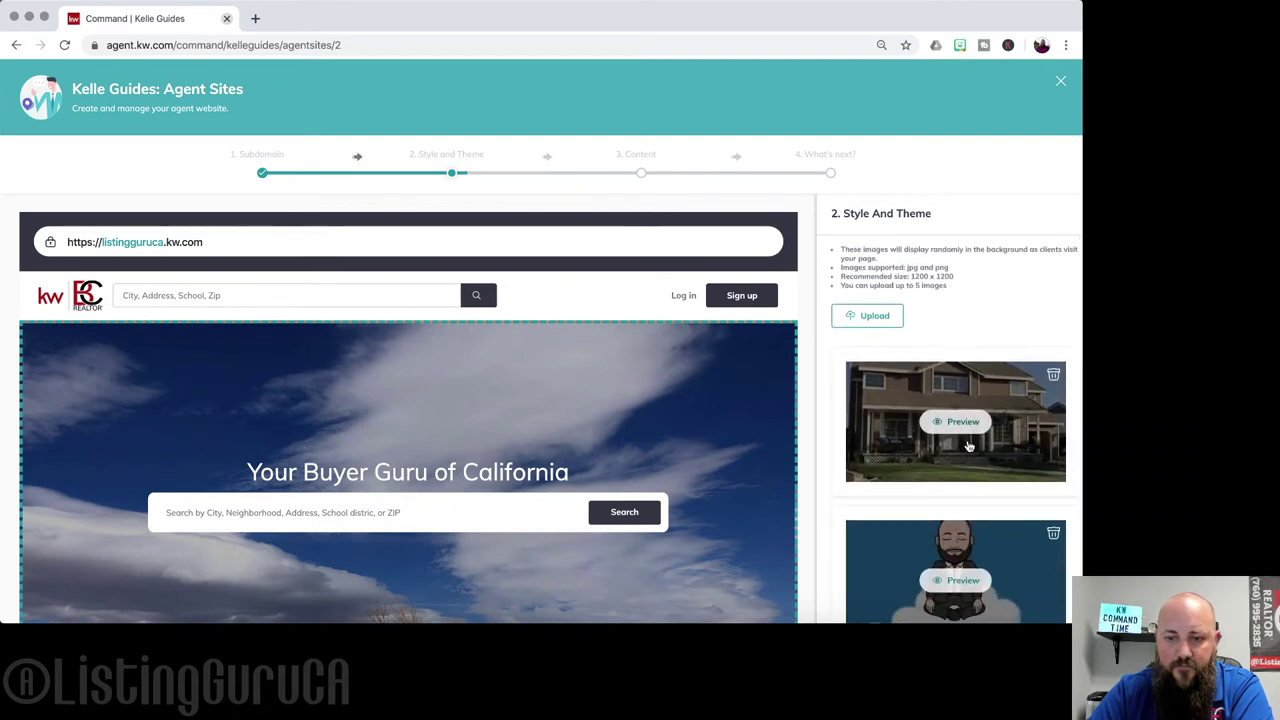
{"action": "scroll", "coordinate": [967, 445], "scroll_direction": "down", "scroll_amount": 3}
{"action": "scroll", "coordinate": [967, 445], "scroll_direction": "up", "scroll_amount": 6}
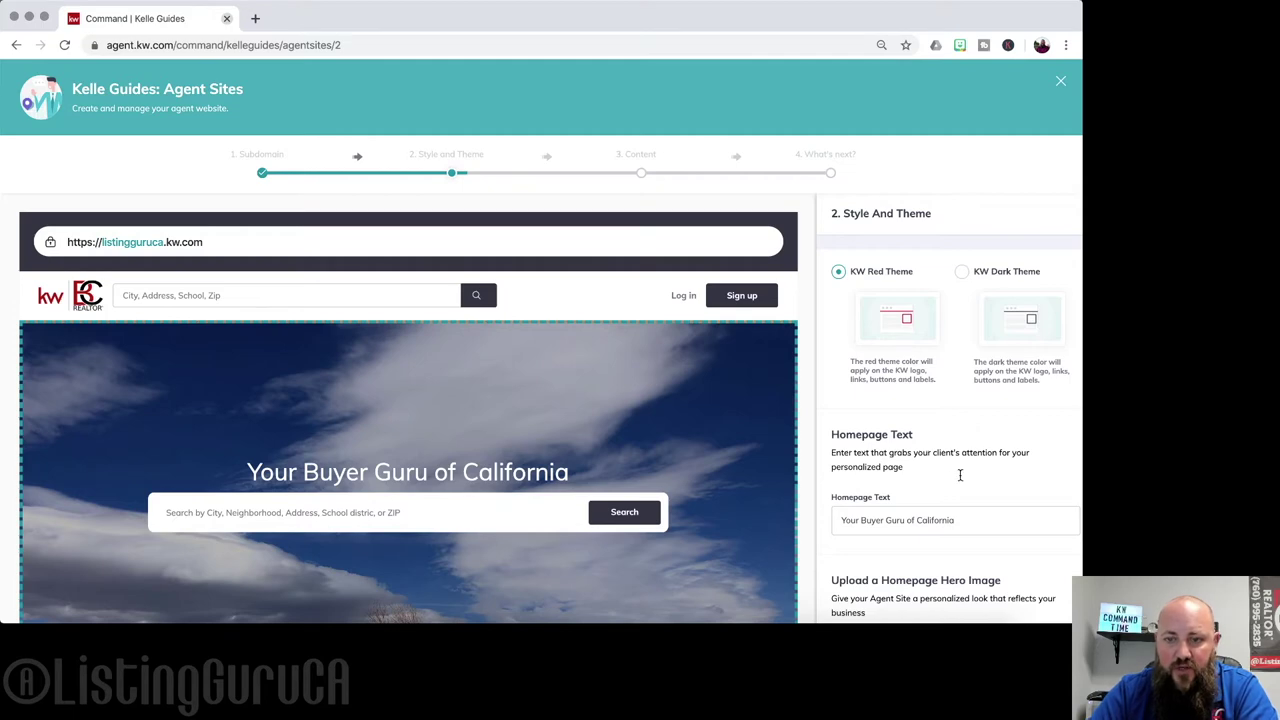
{"action": "scroll", "coordinate": [559, 455], "scroll_direction": "down", "scroll_amount": 3}
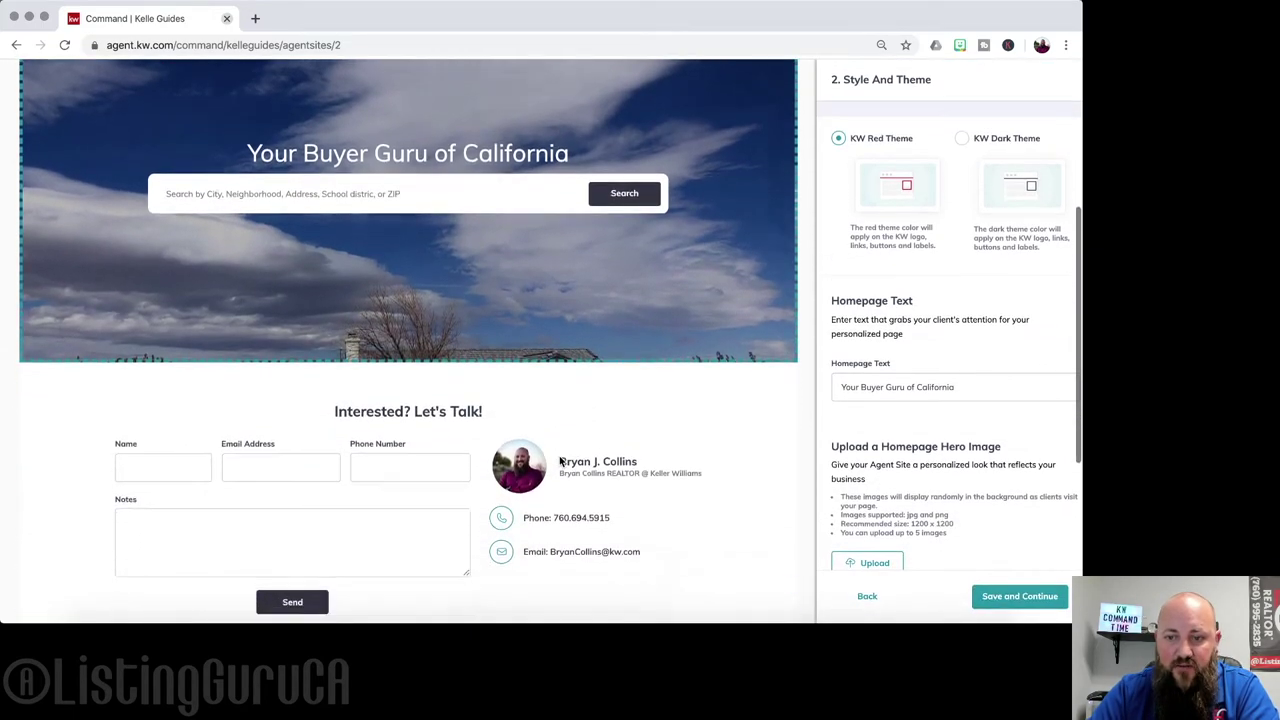
{"action": "scroll", "coordinate": [559, 458], "scroll_direction": "up", "scroll_amount": 2}
{"action": "scroll", "coordinate": [559, 461], "scroll_direction": "down", "scroll_amount": 2}
{"action": "scroll", "coordinate": [559, 461], "scroll_direction": "up", "scroll_amount": 3}
{"action": "scroll", "coordinate": [559, 461], "scroll_direction": "down", "scroll_amount": 4}
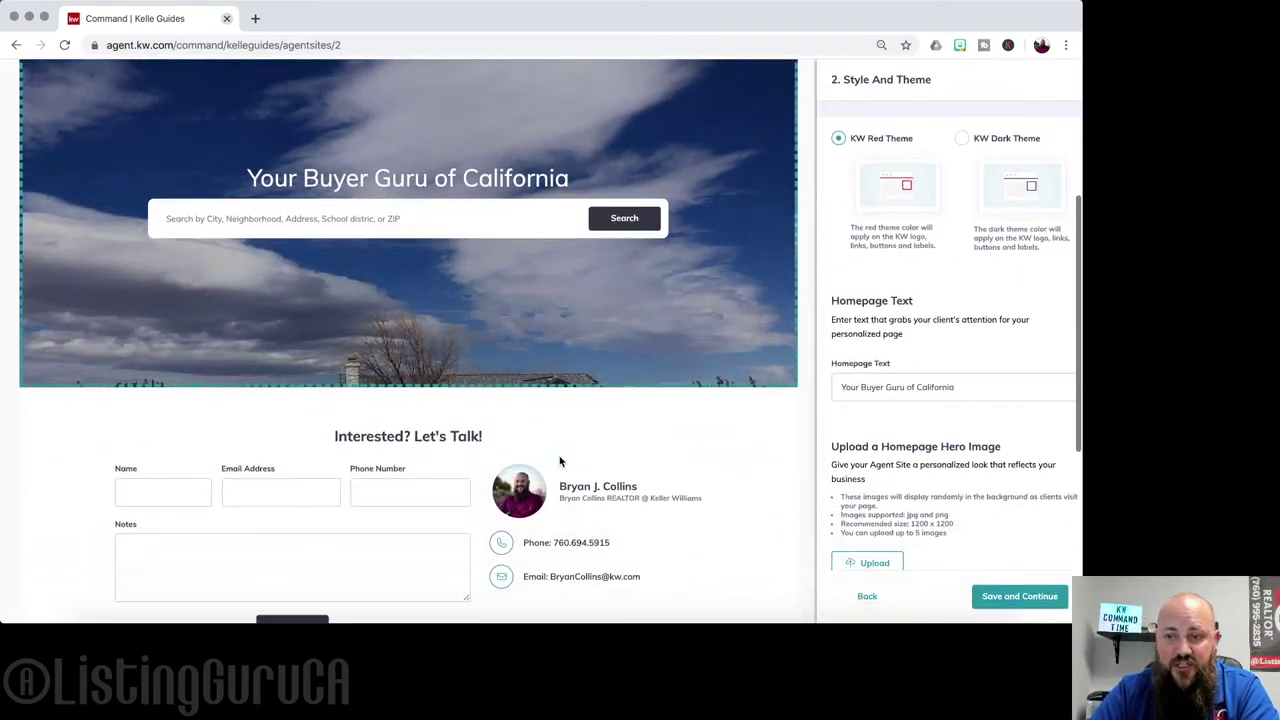
{"action": "scroll", "coordinate": [560, 461], "scroll_direction": "down", "scroll_amount": 1}
{"action": "scroll", "coordinate": [560, 461], "scroll_direction": "up", "scroll_amount": 1}
{"action": "scroll", "coordinate": [560, 461], "scroll_direction": "up", "scroll_amount": 3}
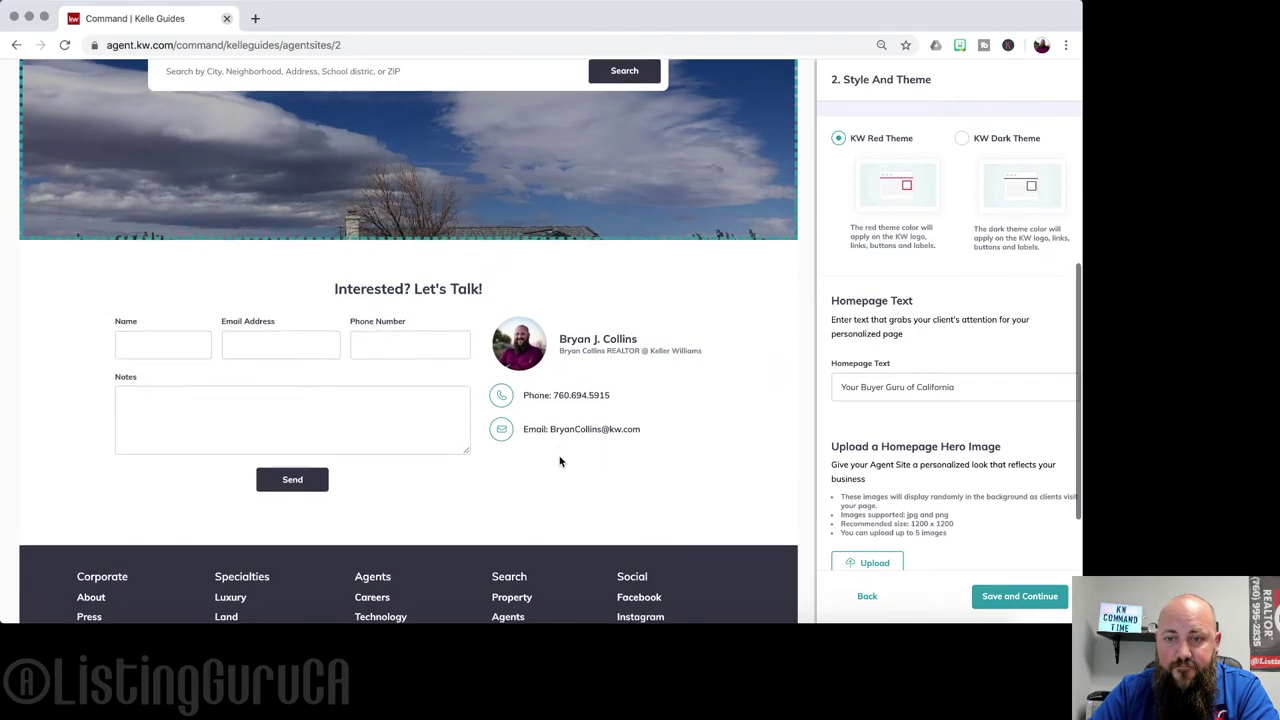
{"action": "scroll", "coordinate": [908, 457], "scroll_direction": "down", "scroll_amount": 2}
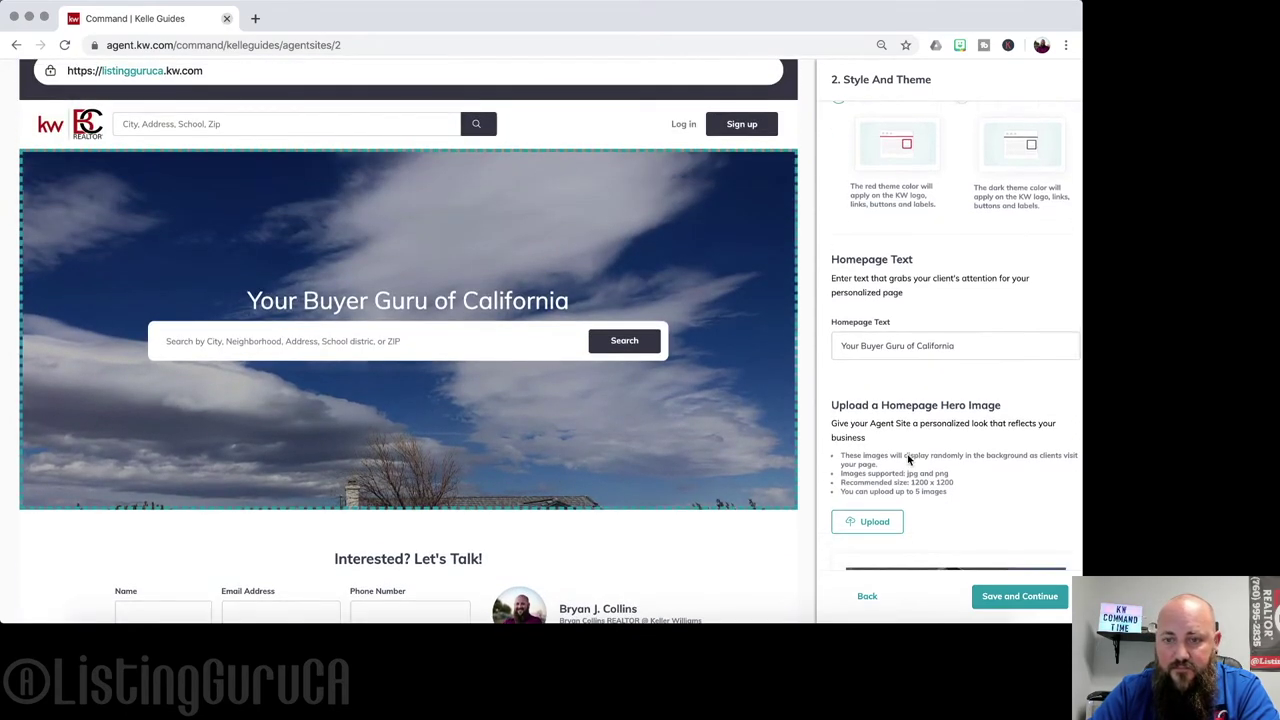
- Save the style and theme settings and continue to the site content stage of the guide
{"action": "left_click", "coordinate": [883, 298]}
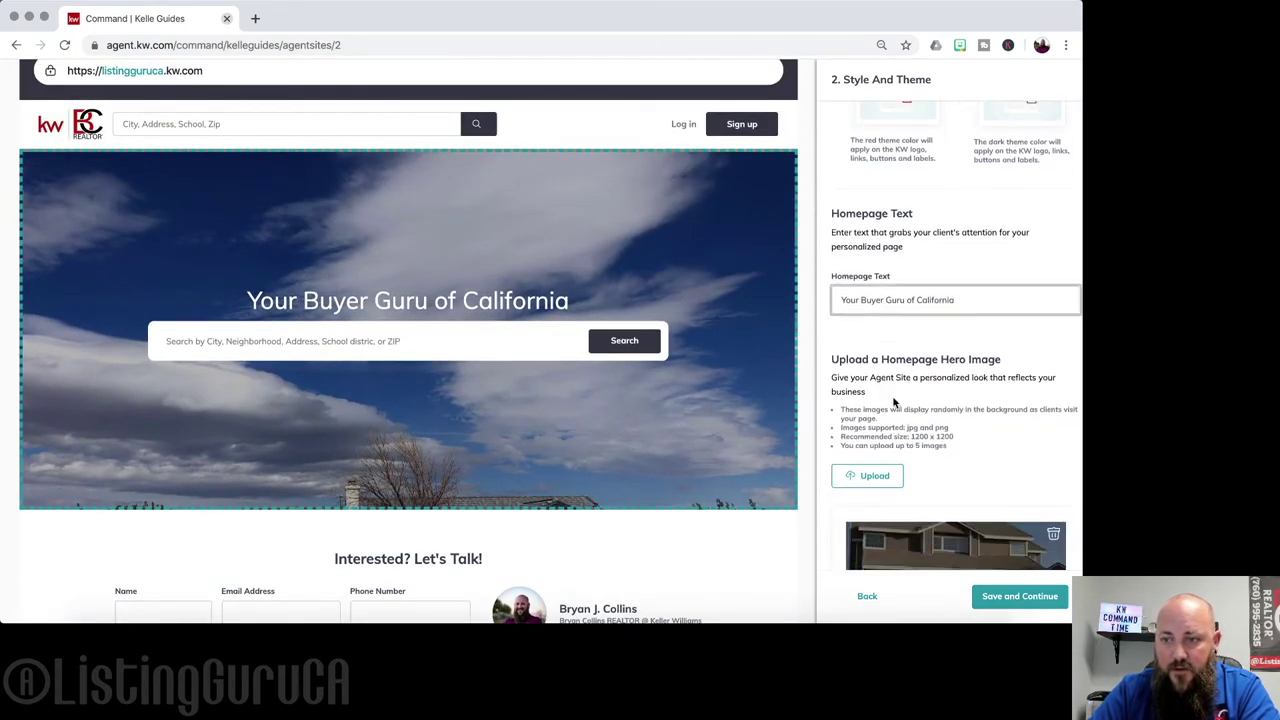
{"action": "scroll", "coordinate": [893, 397], "scroll_direction": "down", "scroll_amount": 8}
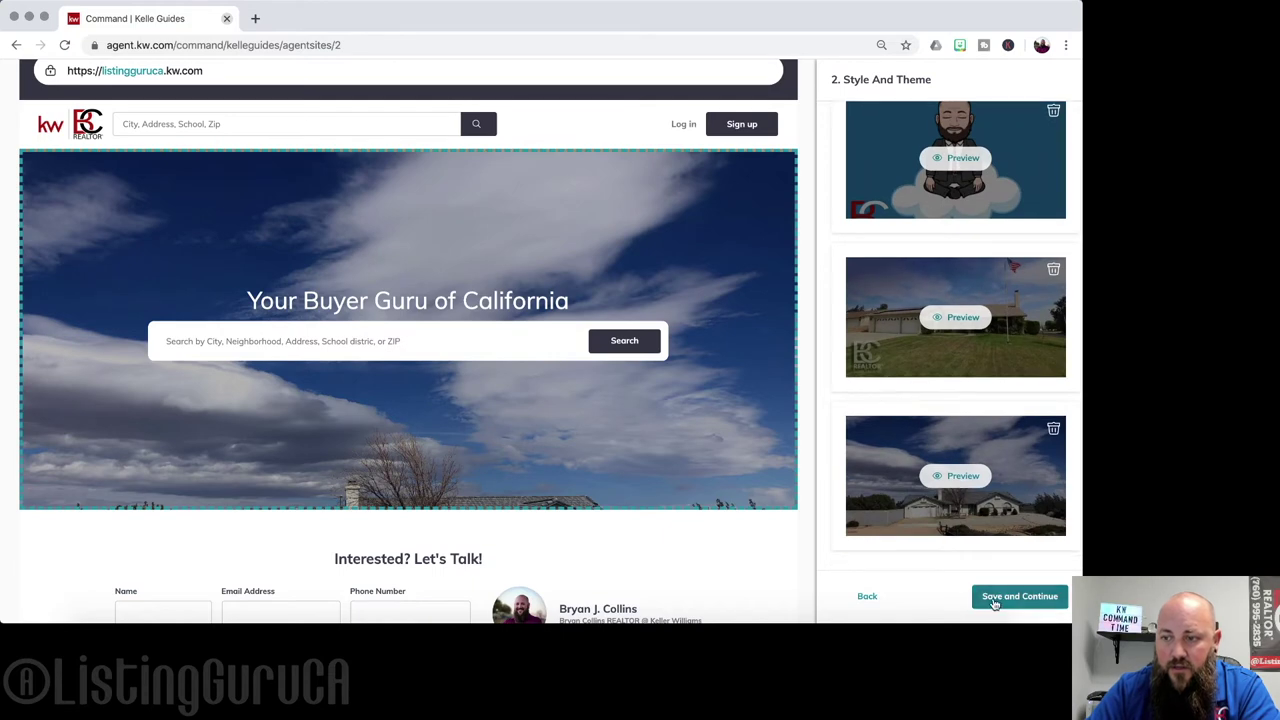
{"action": "left_click", "coordinate": [1007, 598]}
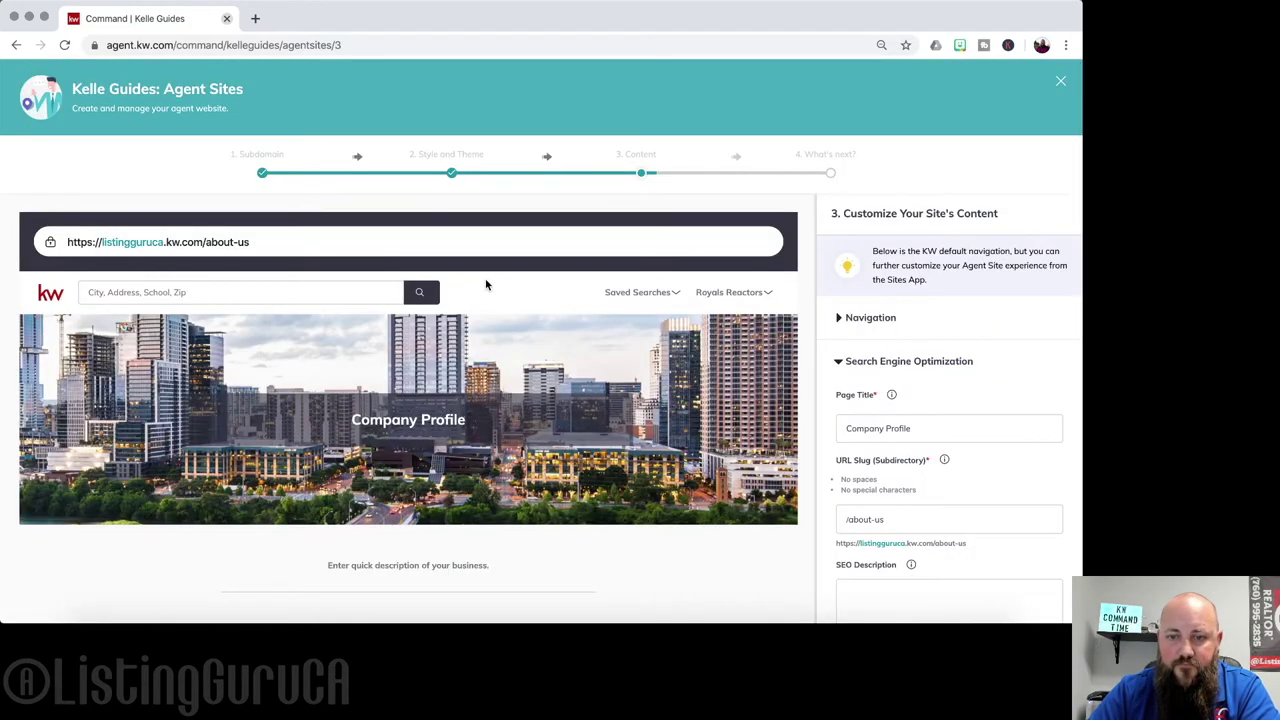
- Look through the Company Profile page preview from its banner and headline sections down to the footer
{"action": "scroll", "coordinate": [543, 344], "scroll_direction": "down", "scroll_amount": 4}
{"action": "scroll", "coordinate": [543, 343], "scroll_direction": "up", "scroll_amount": 2}
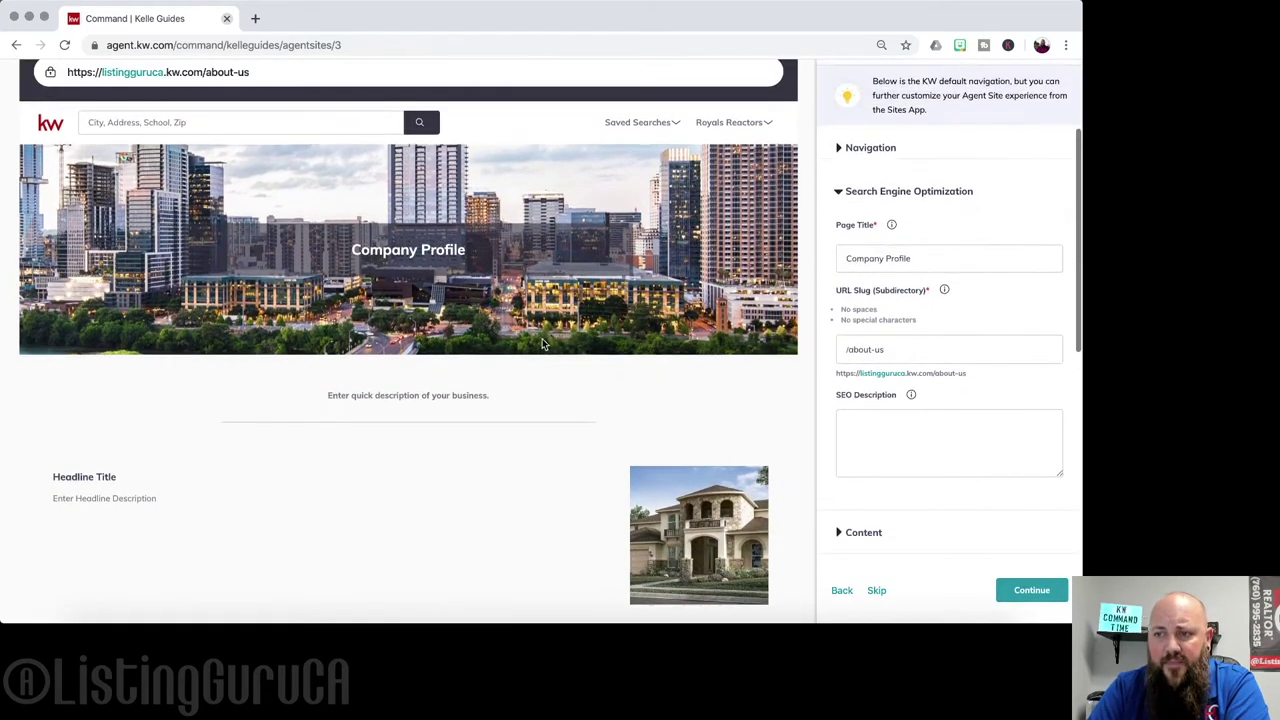
{"action": "scroll", "coordinate": [543, 344], "scroll_direction": "down", "scroll_amount": 5}
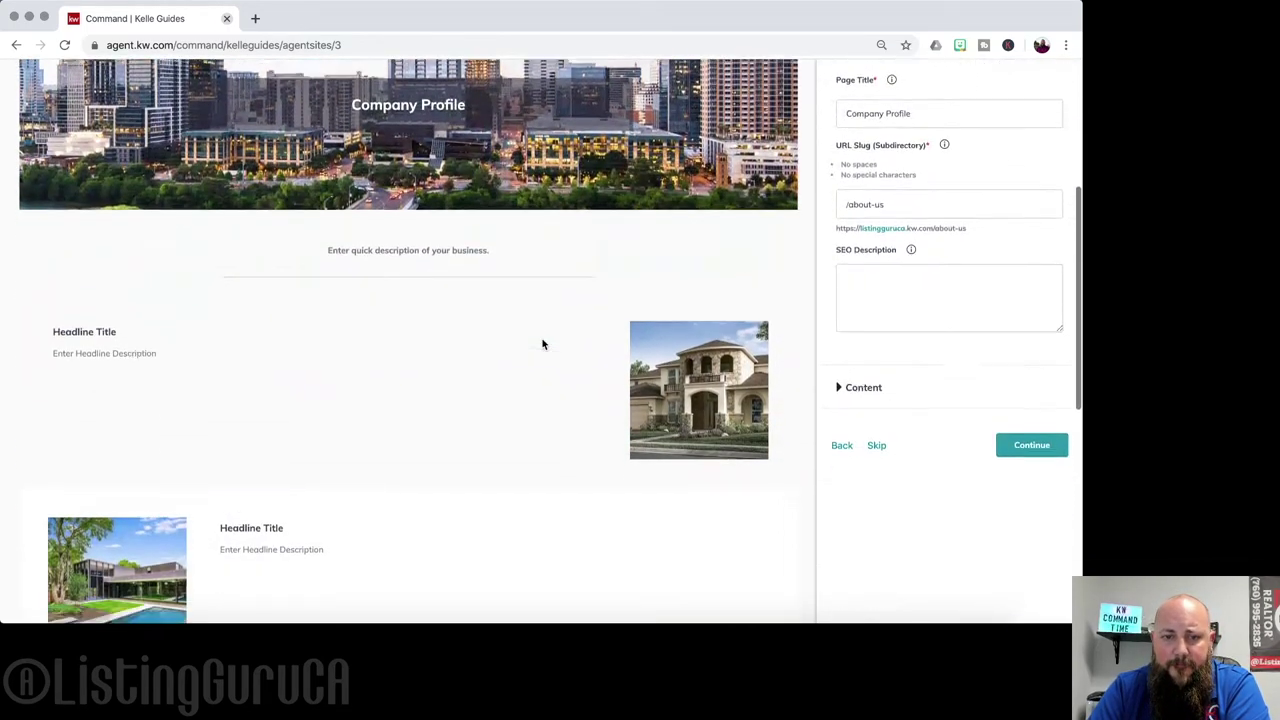
{"action": "scroll", "coordinate": [543, 344], "scroll_direction": "down", "scroll_amount": 5}
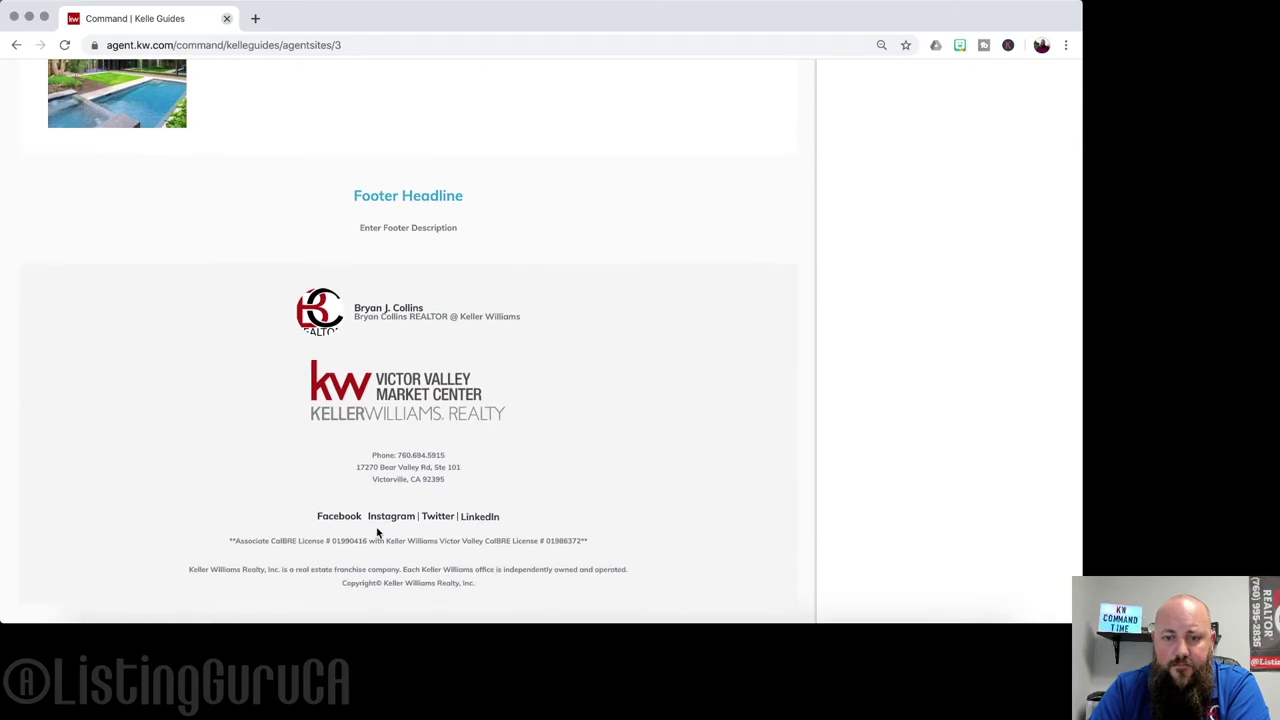
{"action": "scroll", "coordinate": [580, 570], "scroll_direction": "up", "scroll_amount": 15}
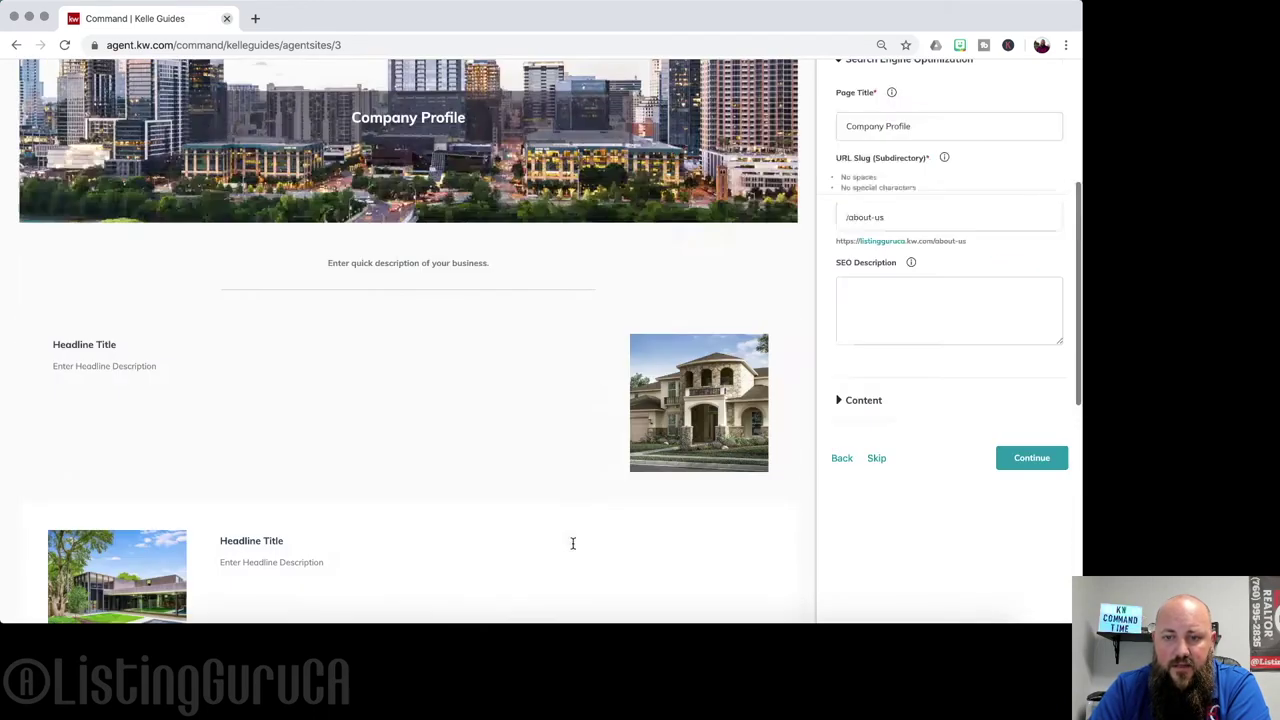
{"action": "scroll", "coordinate": [572, 541], "scroll_direction": "down", "scroll_amount": 13}
{"action": "scroll", "coordinate": [530, 477], "scroll_direction": "down", "scroll_amount": 2}
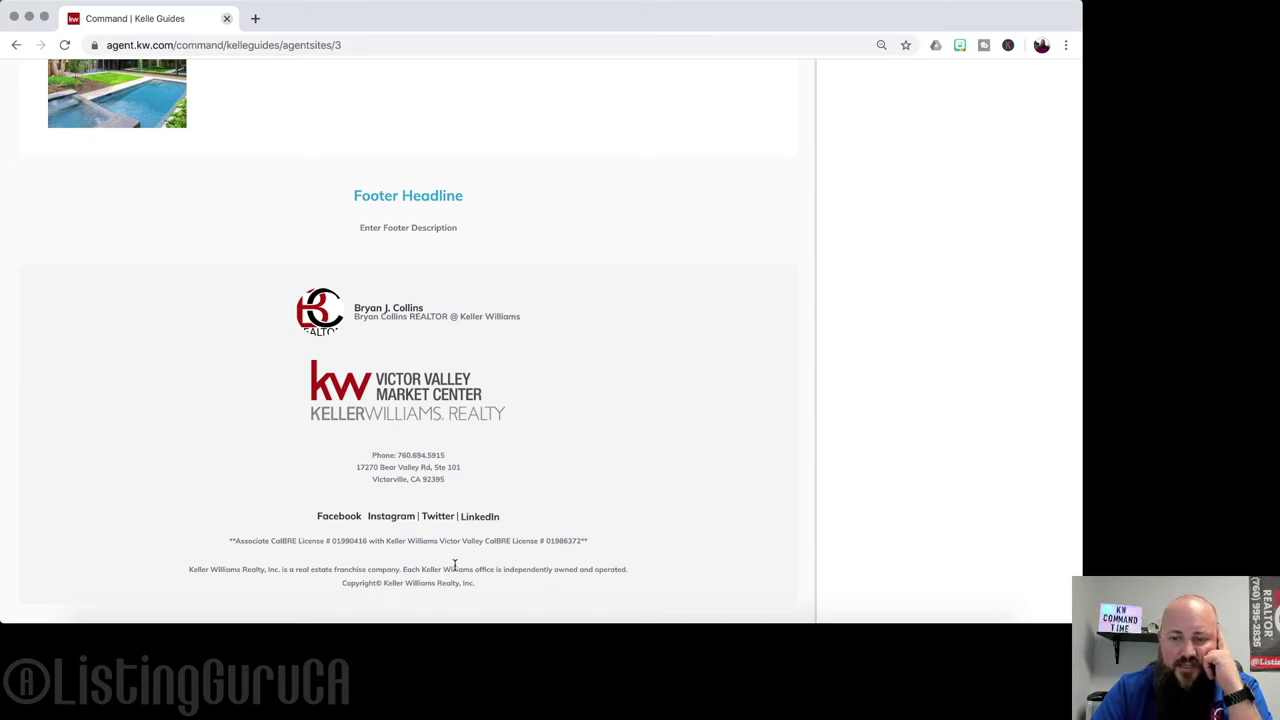
- Re-examine the Company Profile page's banner, business description and headline placeholders alongside its search engine optimization settings
{"action": "scroll", "coordinate": [548, 557], "scroll_direction": "up", "scroll_amount": 5}
{"action": "scroll", "coordinate": [548, 558], "scroll_direction": "down", "scroll_amount": 1}
{"action": "scroll", "coordinate": [548, 559], "scroll_direction": "up", "scroll_amount": 4}
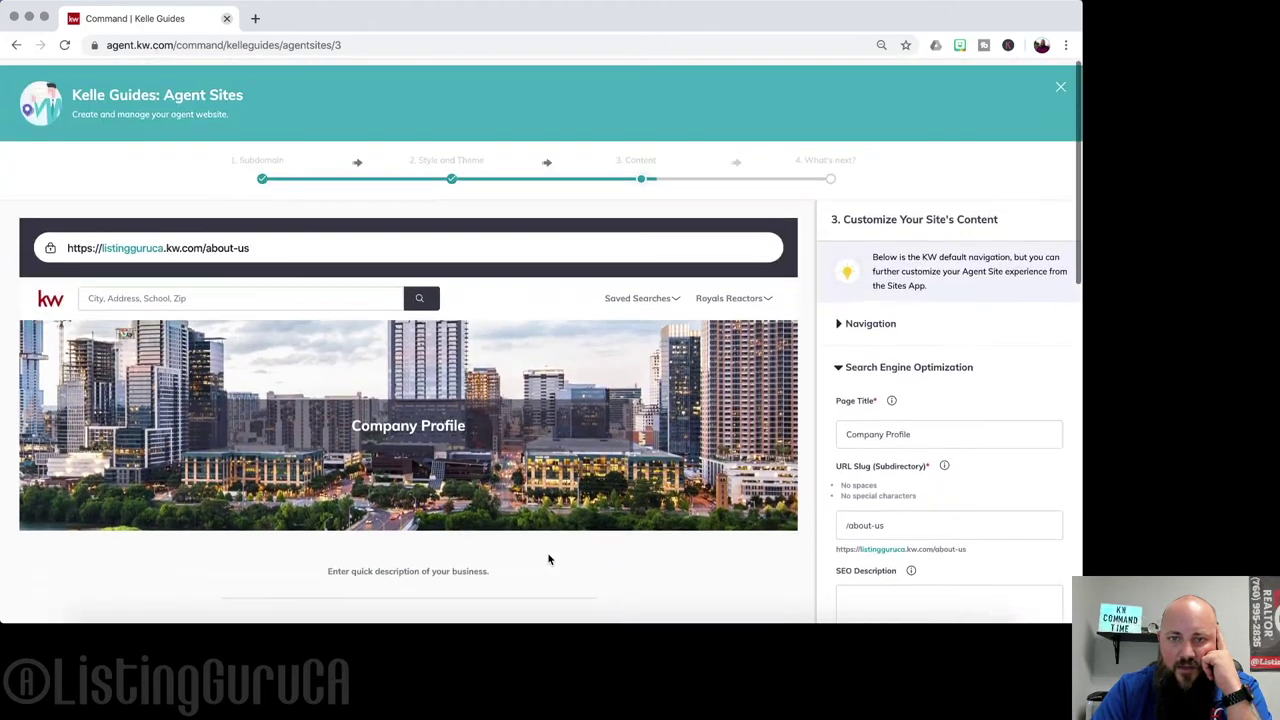
{"action": "scroll", "coordinate": [548, 559], "scroll_direction": "down", "scroll_amount": 1}
{"action": "scroll", "coordinate": [548, 558], "scroll_direction": "up", "scroll_amount": 3}
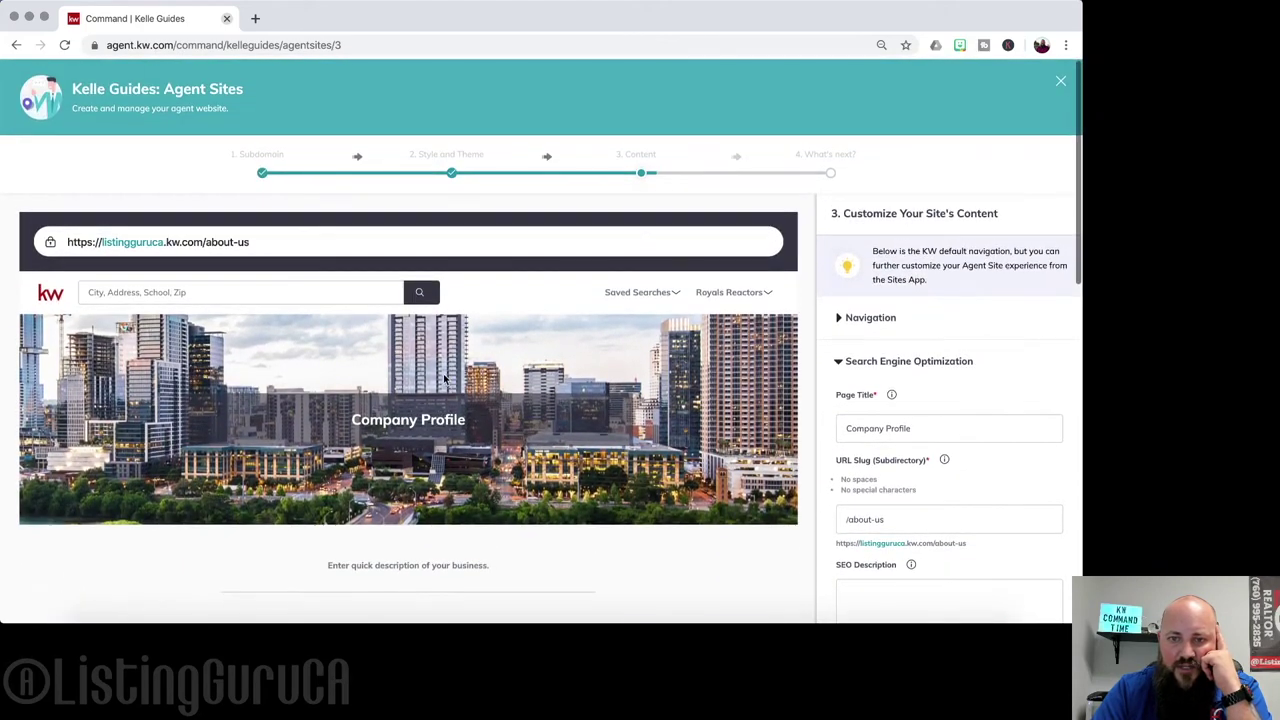
{"action": "scroll", "coordinate": [537, 416], "scroll_direction": "down", "scroll_amount": 2}
{"action": "scroll", "coordinate": [537, 416], "scroll_direction": "up", "scroll_amount": 2}
{"action": "scroll", "coordinate": [537, 416], "scroll_direction": "down", "scroll_amount": 3}
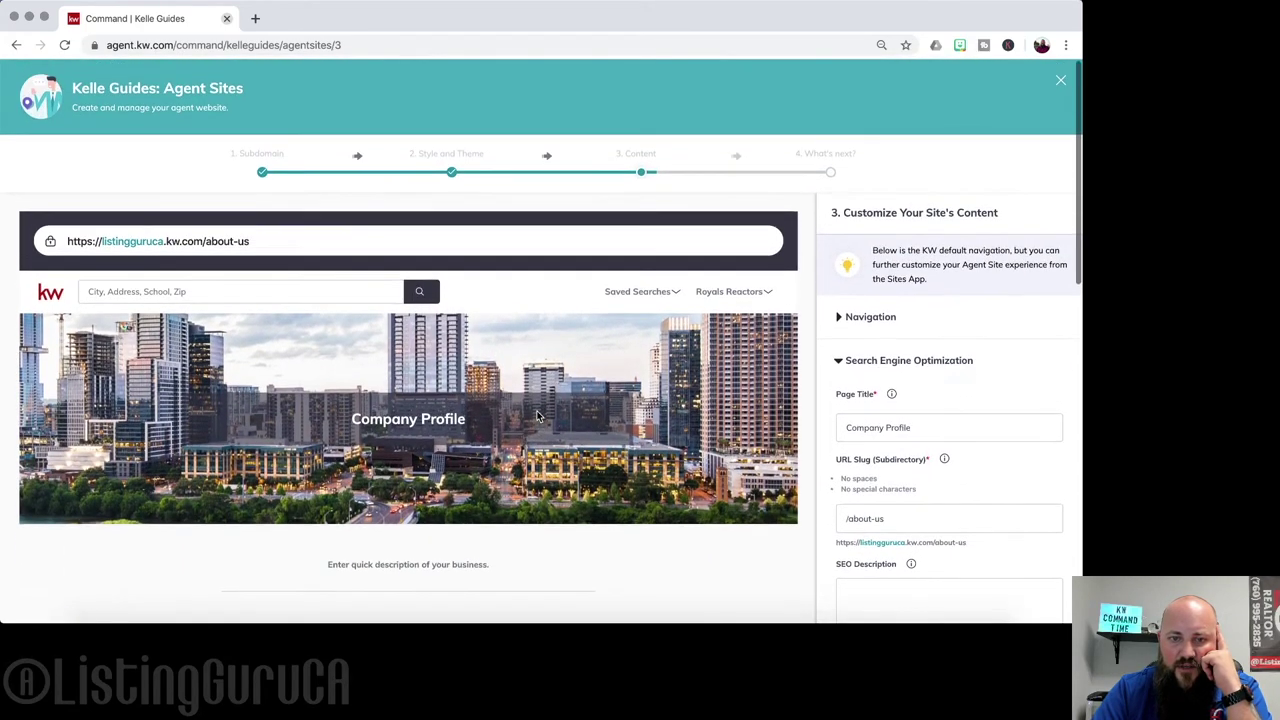
{"action": "scroll", "coordinate": [537, 414], "scroll_direction": "down", "scroll_amount": 4}
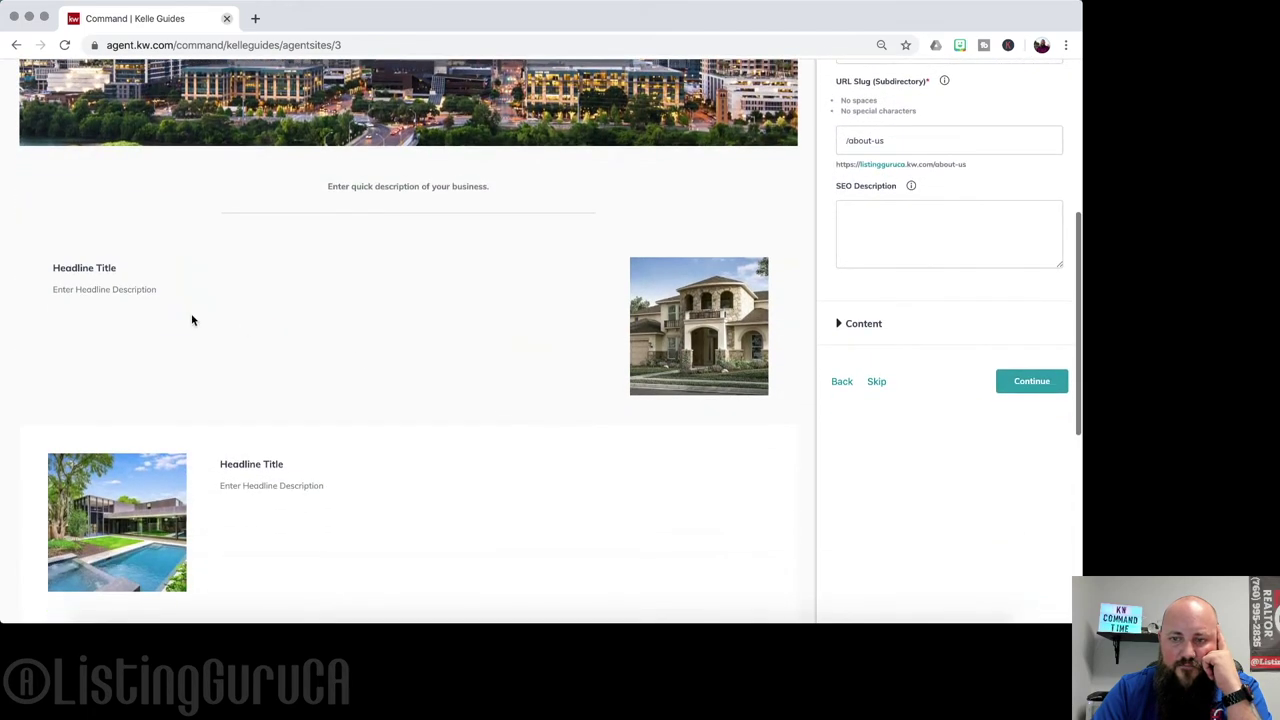
{"action": "scroll", "coordinate": [471, 434], "scroll_direction": "down", "scroll_amount": 1}
{"action": "scroll", "coordinate": [471, 434], "scroll_direction": "up", "scroll_amount": 10}
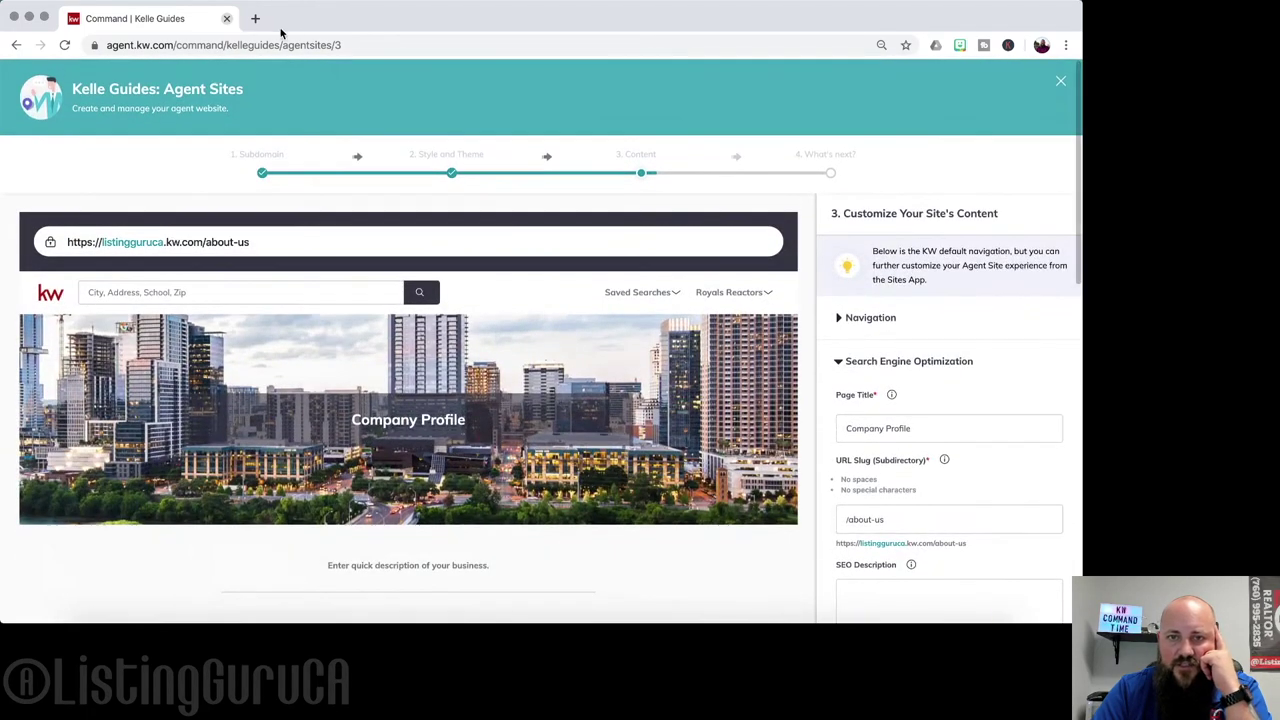
- Open the live site listingguruca.kw.com in a new browser tab, glancing back at the guide for comparison
{"action": "left_click", "coordinate": [256, 19]}
{"action": "type", "text": "listing"}
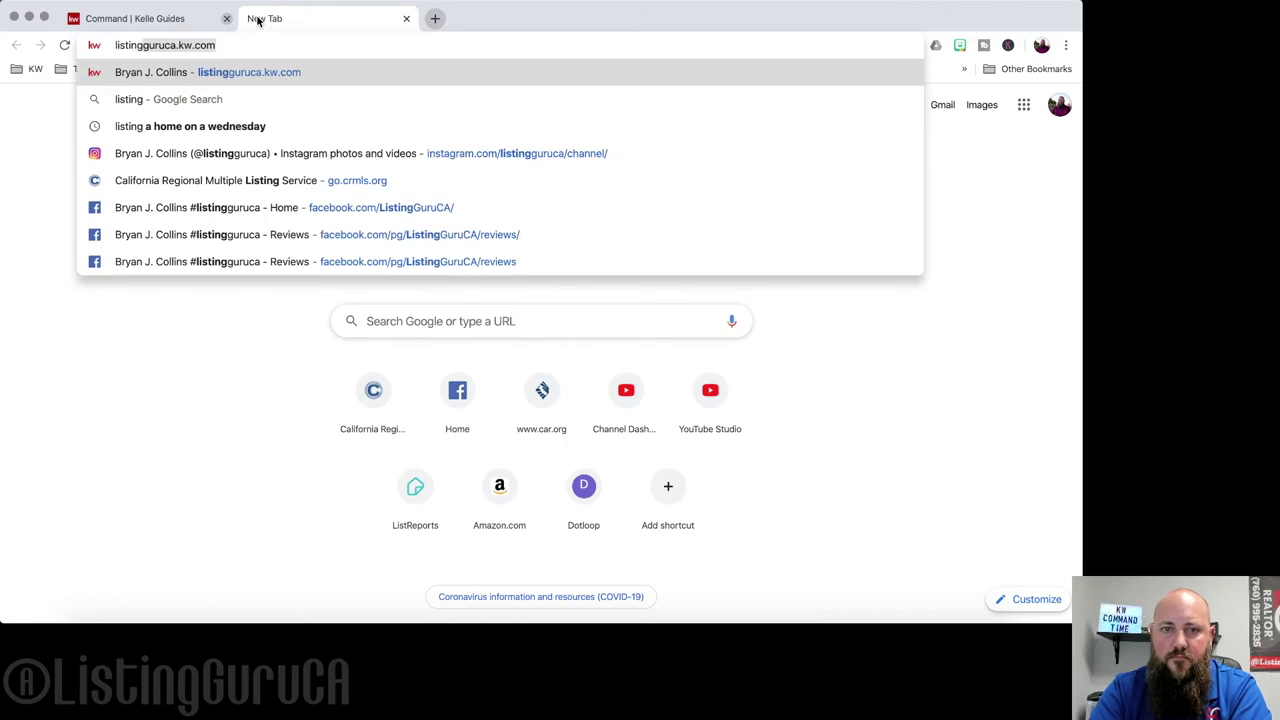
{"action": "key", "text": "Return"}
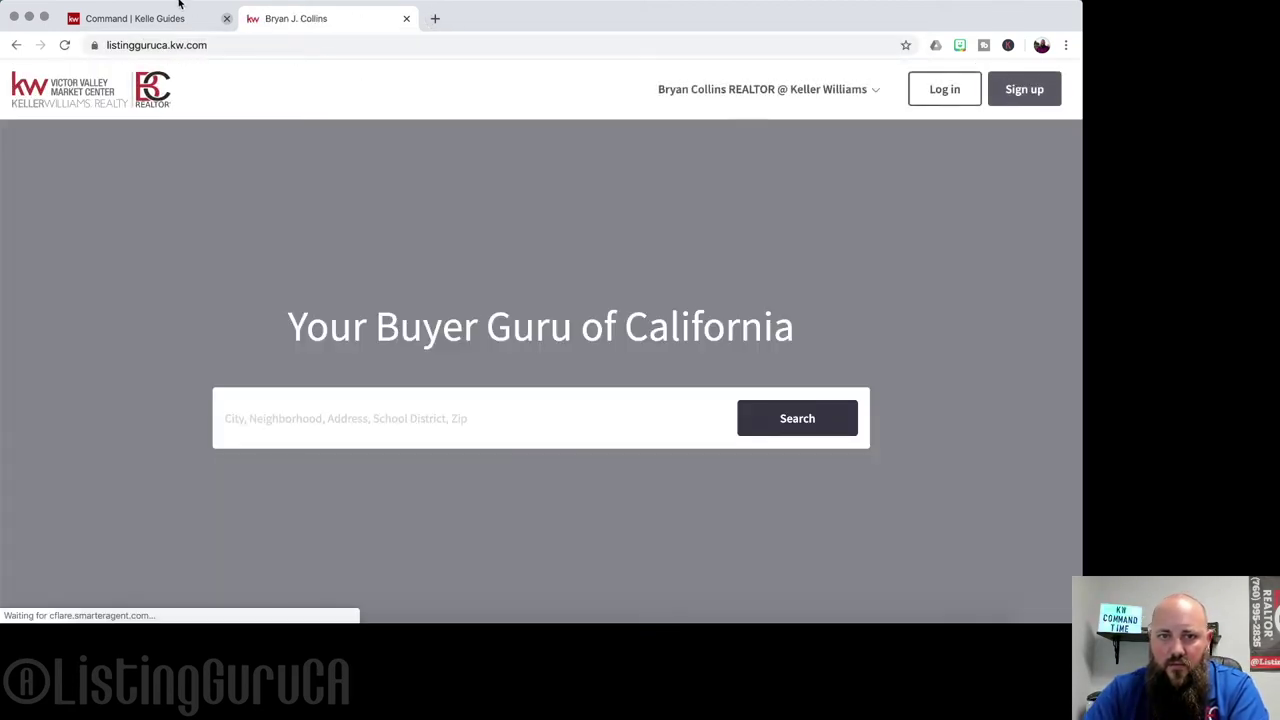
{"action": "left_click", "coordinate": [160, 18]}
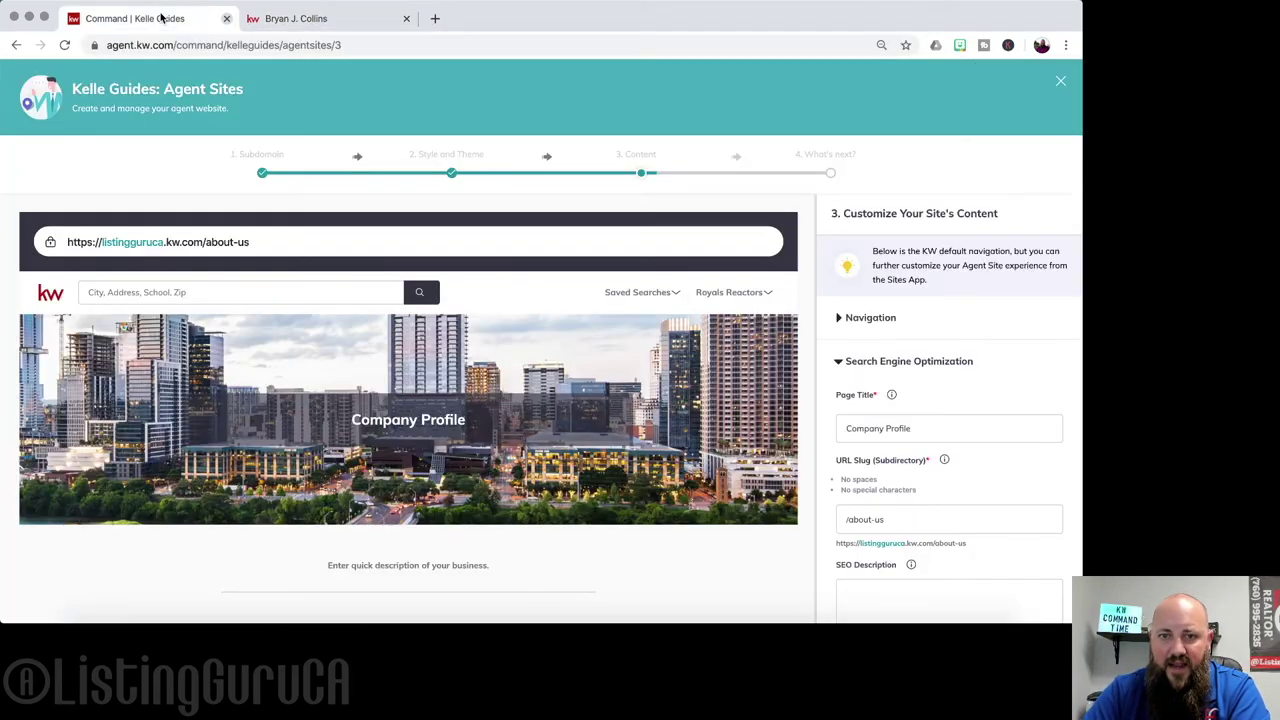
{"action": "left_click", "coordinate": [311, 22]}
- Expand the live site's navigation menu to check its page and social media links, and collapse it
{"action": "left_click", "coordinate": [838, 89]}
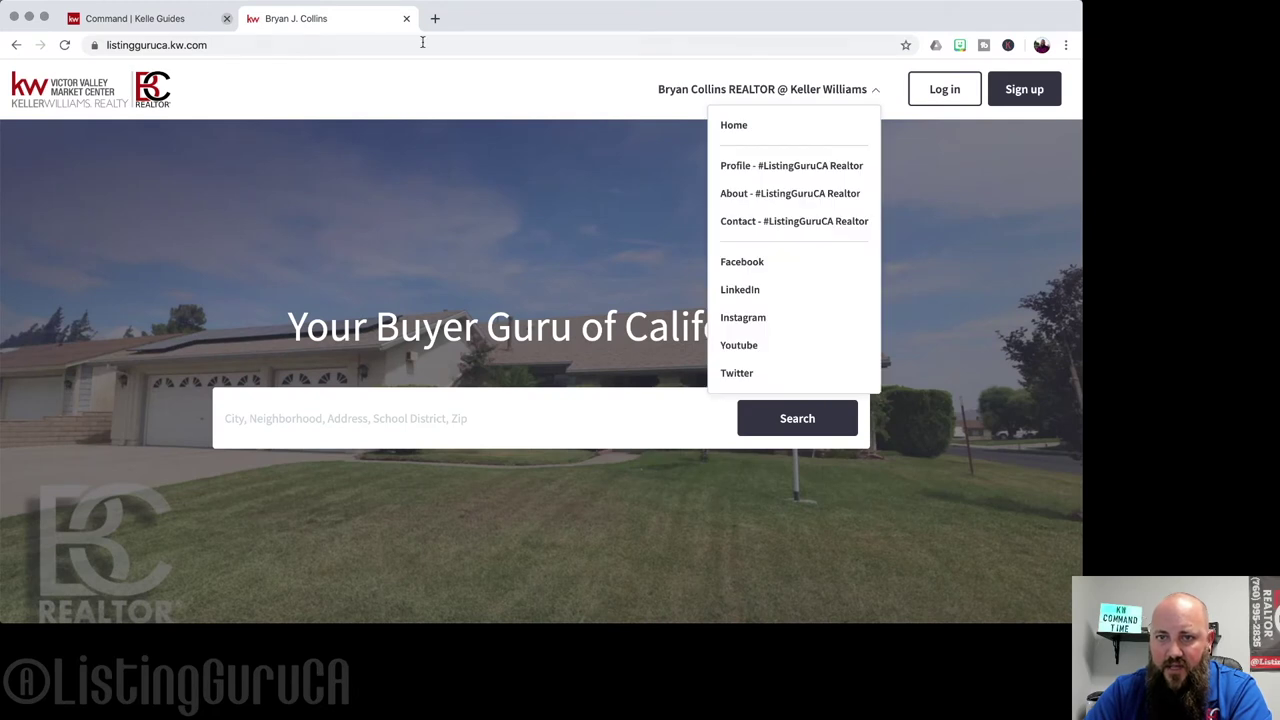
{"action": "left_click", "coordinate": [517, 46]}
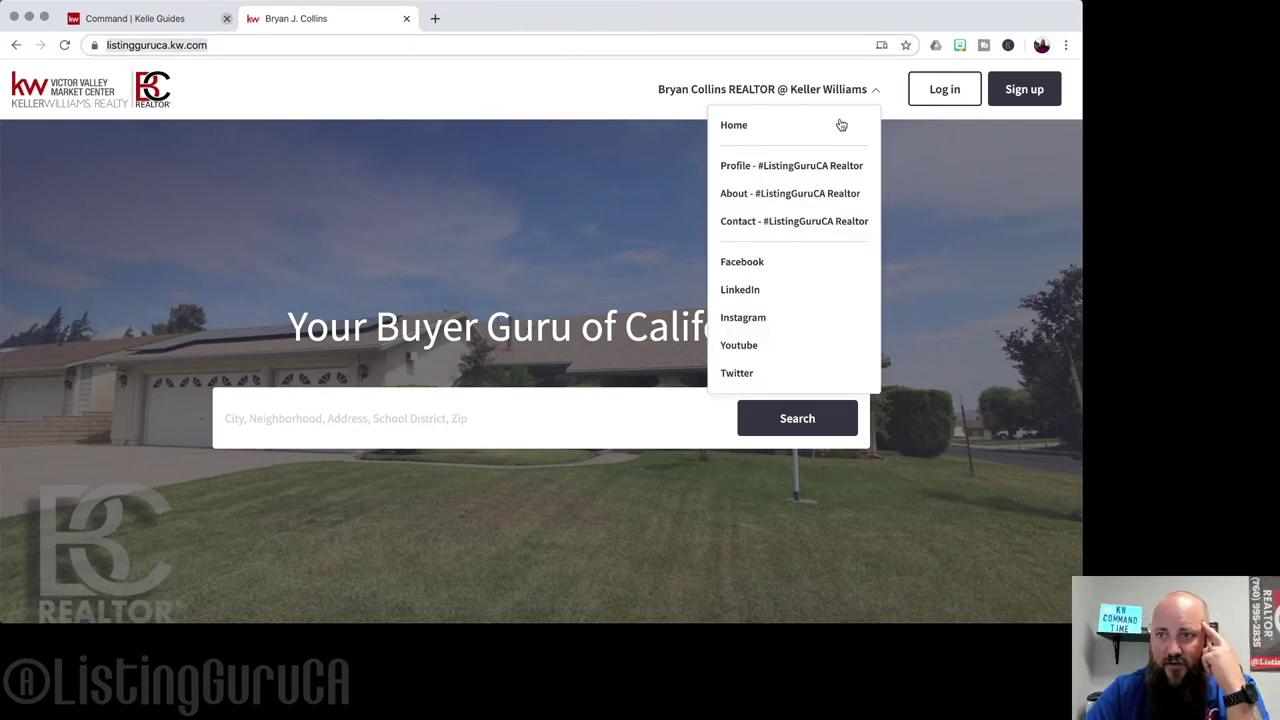
{"action": "left_click", "coordinate": [814, 91]}
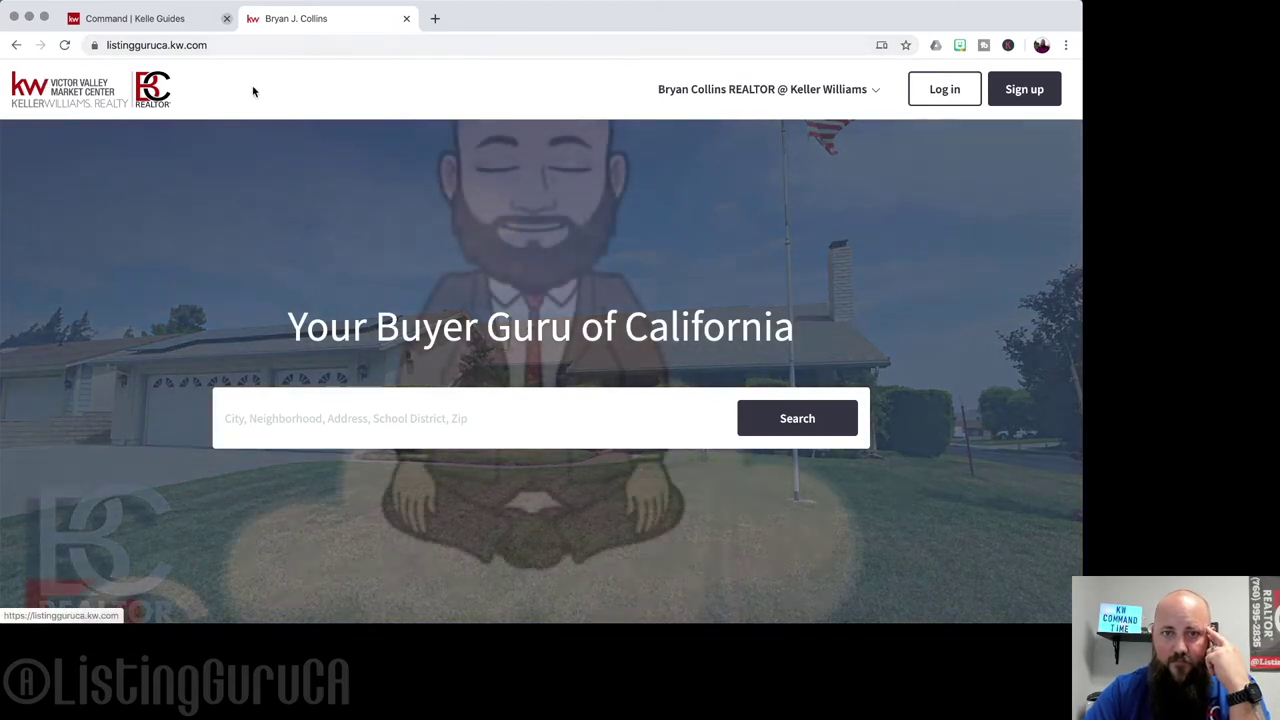
- Look over the live homepage from the hero image down to the contact form and office footer
{"action": "scroll", "coordinate": [676, 212], "scroll_direction": "down", "scroll_amount": 2}
{"action": "scroll", "coordinate": [679, 215], "scroll_direction": "up", "scroll_amount": 1}
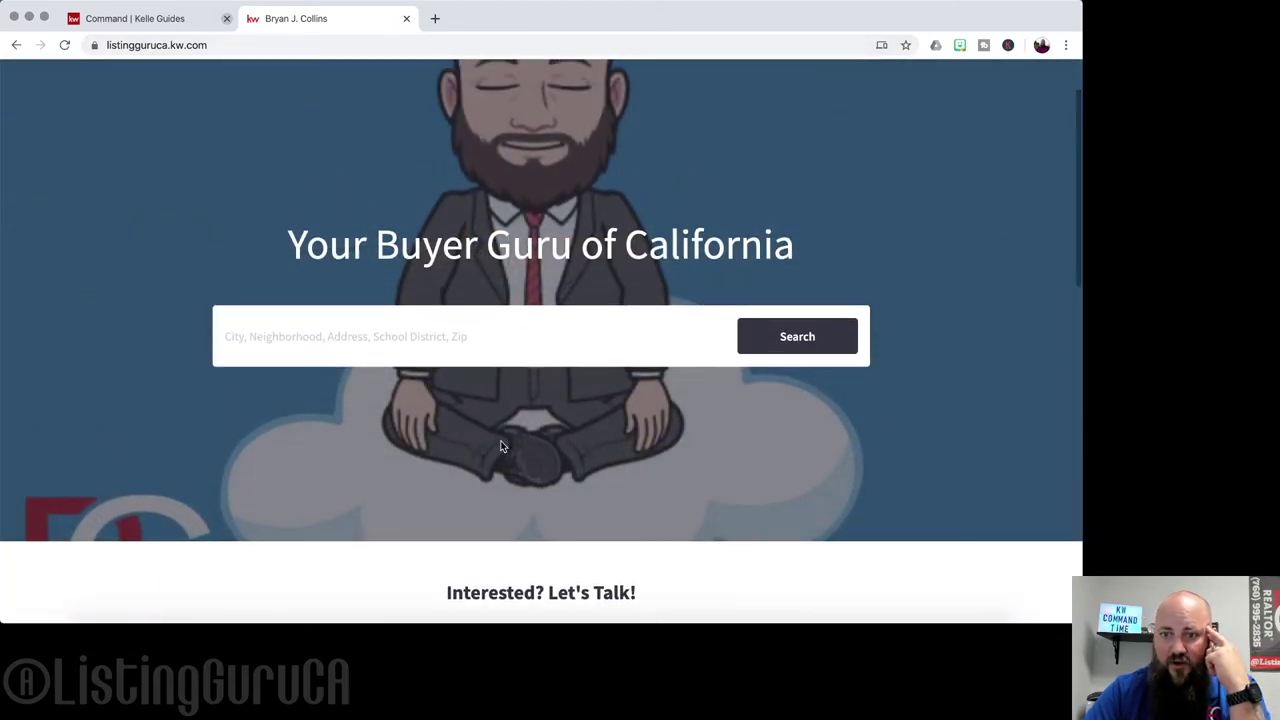
{"action": "scroll", "coordinate": [702, 414], "scroll_direction": "down", "scroll_amount": 5}
{"action": "scroll", "coordinate": [703, 416], "scroll_direction": "down", "scroll_amount": 2}
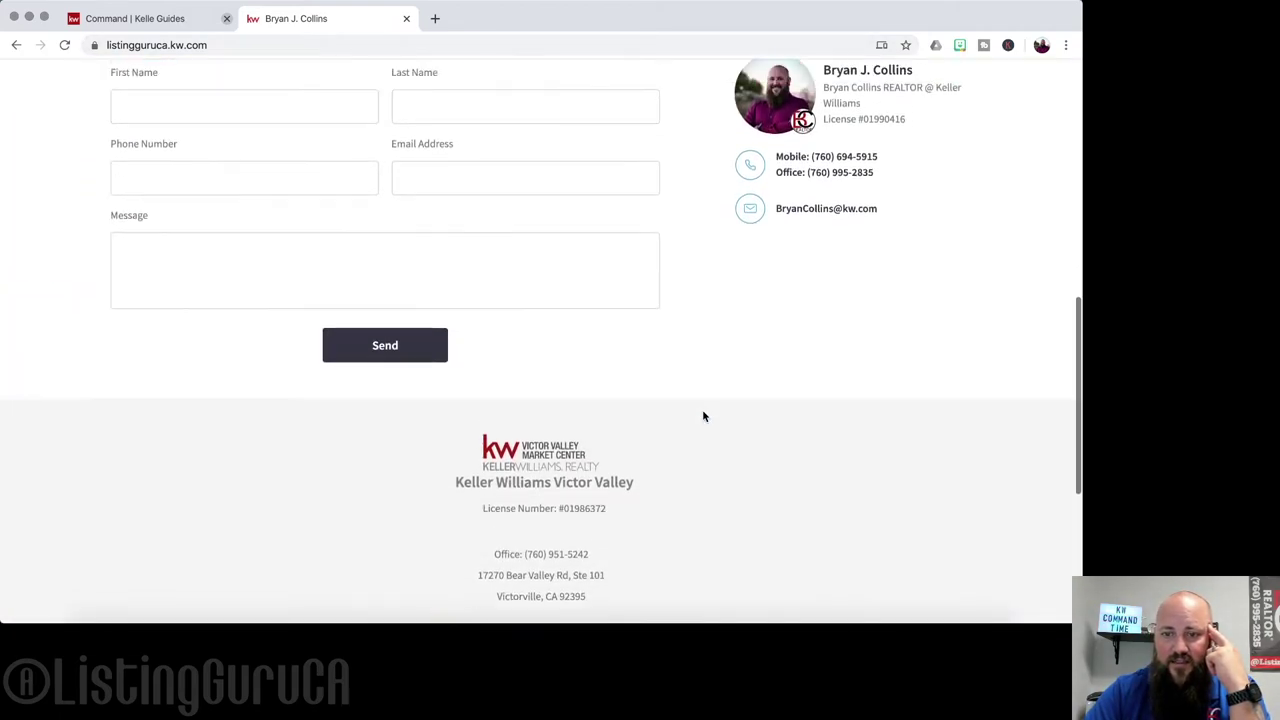
- Return to the top of the live homepage and open the site's Profile page, looking it over down to the contact form
{"action": "scroll", "coordinate": [703, 416], "scroll_direction": "up", "scroll_amount": 4}
{"action": "scroll", "coordinate": [714, 540], "scroll_direction": "down", "scroll_amount": 2}
{"action": "scroll", "coordinate": [713, 545], "scroll_direction": "up", "scroll_amount": 2}
{"action": "scroll", "coordinate": [712, 545], "scroll_direction": "up", "scroll_amount": 3}
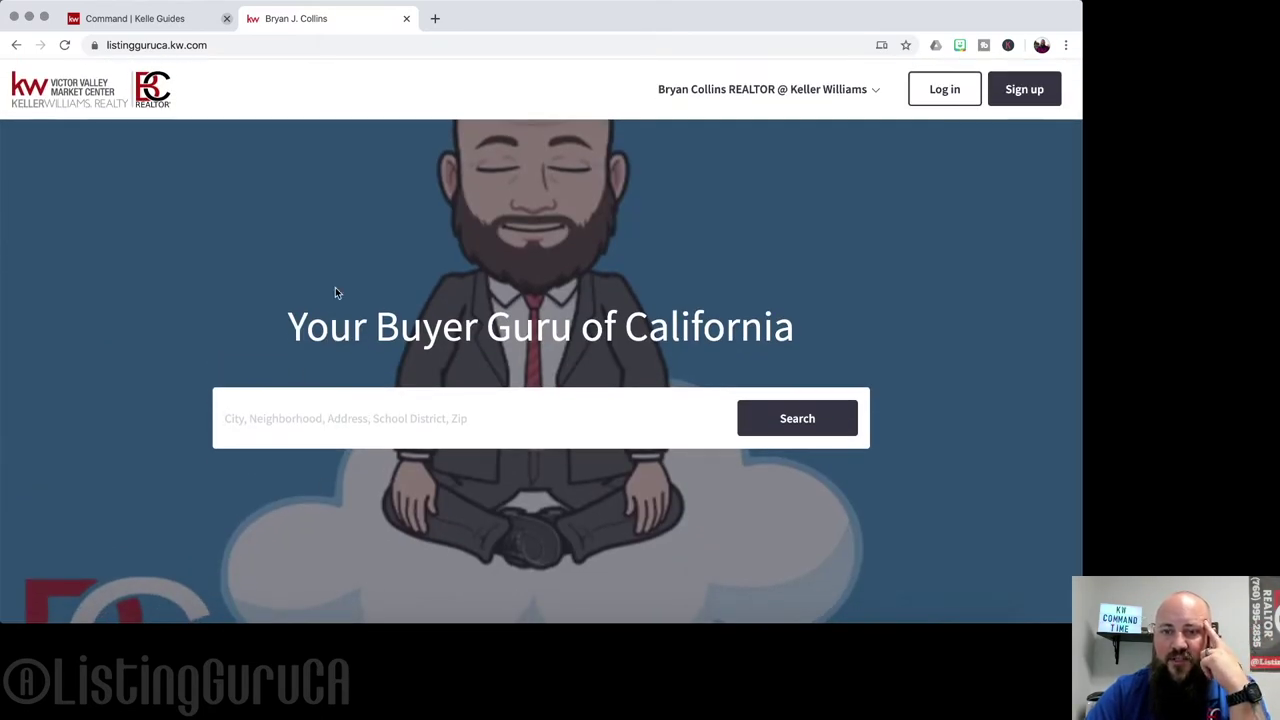
{"action": "left_click", "coordinate": [779, 89]}
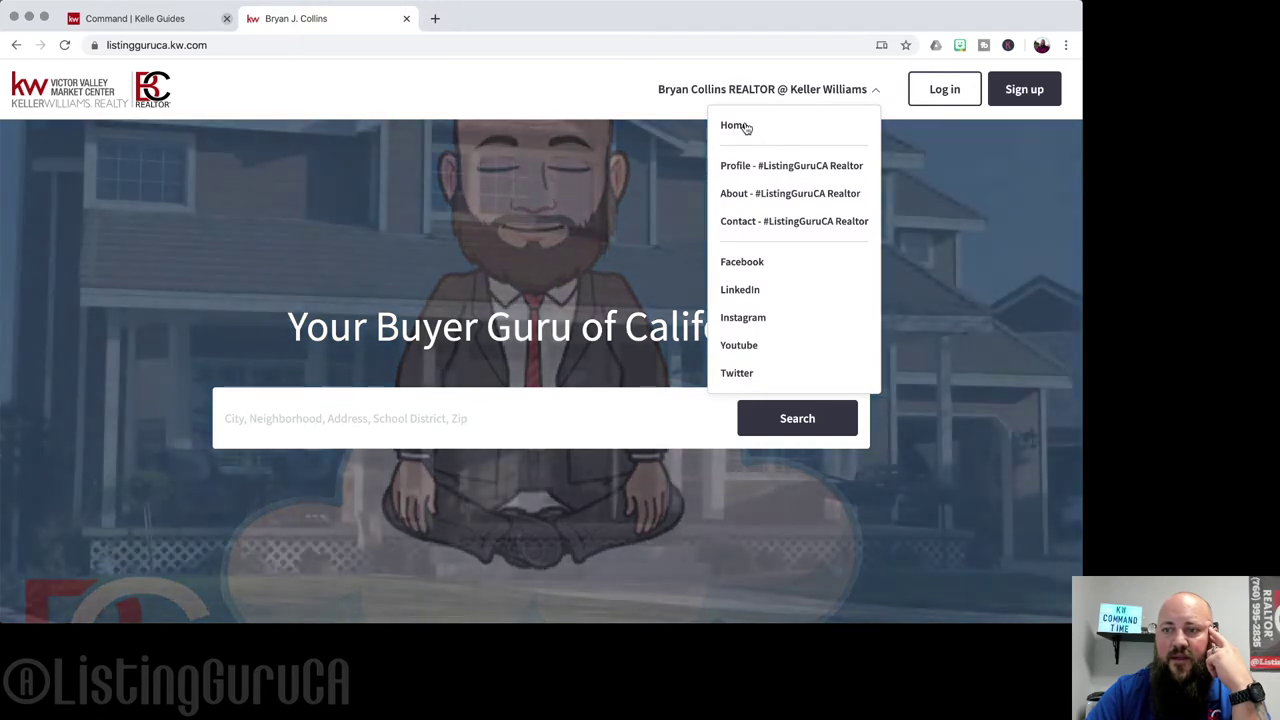
{"action": "left_click", "coordinate": [789, 166]}
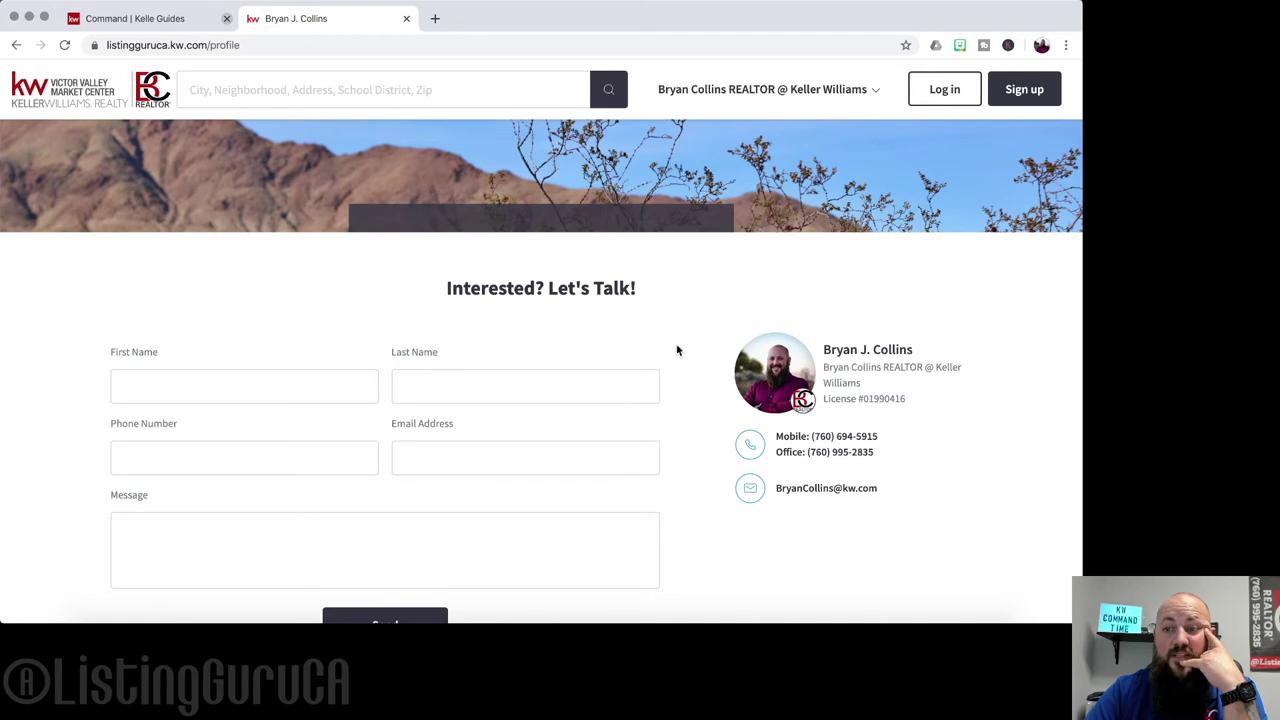
{"action": "scroll", "coordinate": [711, 378], "scroll_direction": "down", "scroll_amount": 10}
{"action": "scroll", "coordinate": [711, 378], "scroll_direction": "up", "scroll_amount": 10}
- Compare the guide's Company Profile preview with the live Profile page, and check the live site's navigation menu again
{"action": "left_click", "coordinate": [165, 18]}
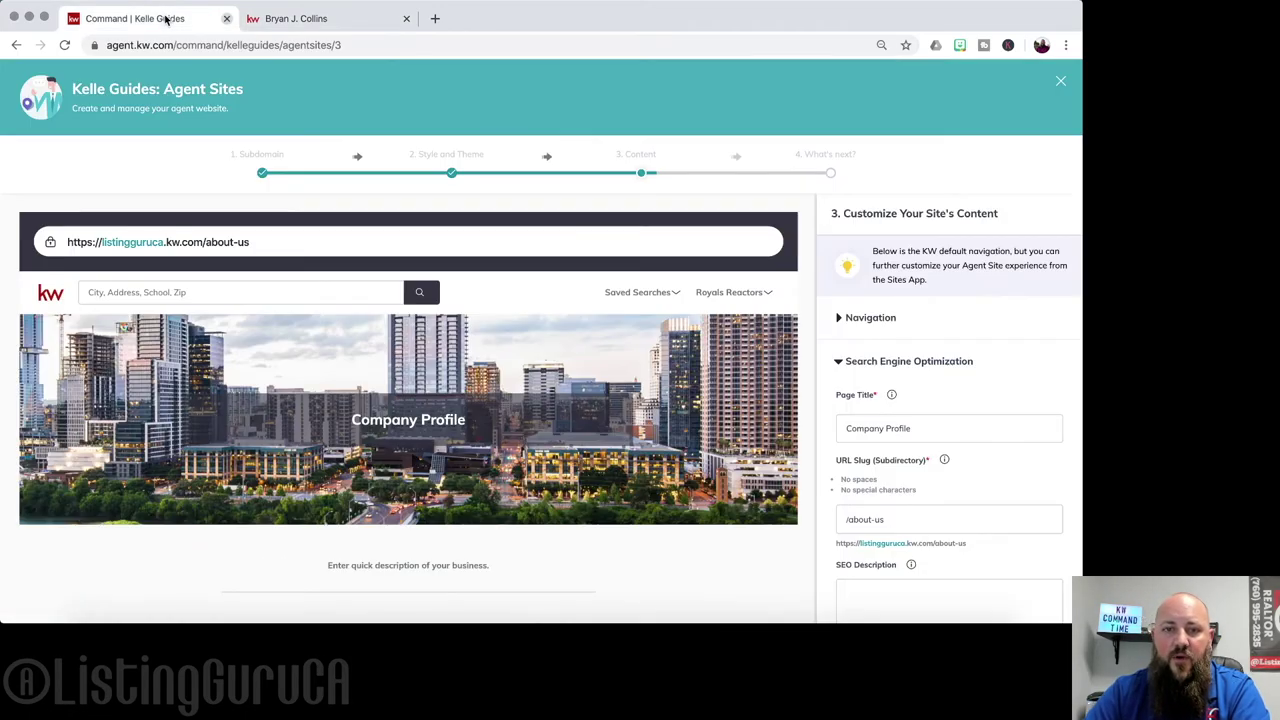
{"action": "scroll", "coordinate": [714, 403], "scroll_direction": "down", "scroll_amount": 5}
{"action": "scroll", "coordinate": [714, 406], "scroll_direction": "up", "scroll_amount": 5}
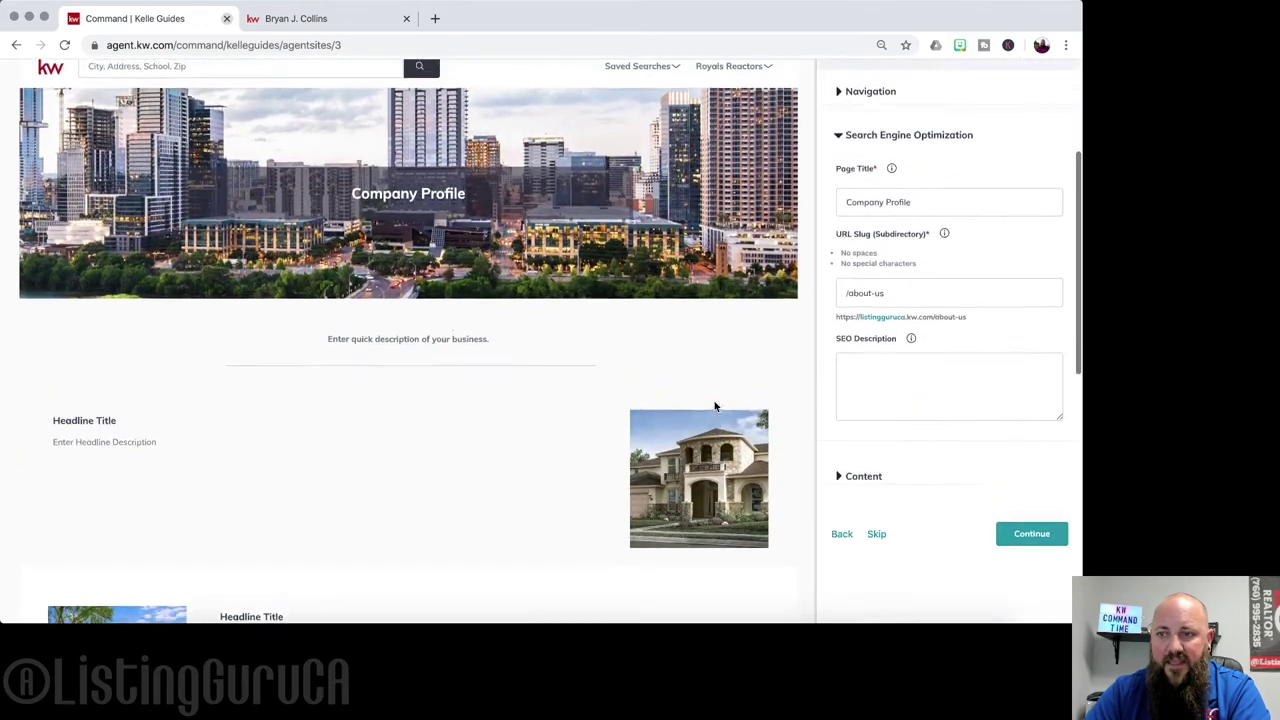
{"action": "key", "text": "ctrl+Tab"}
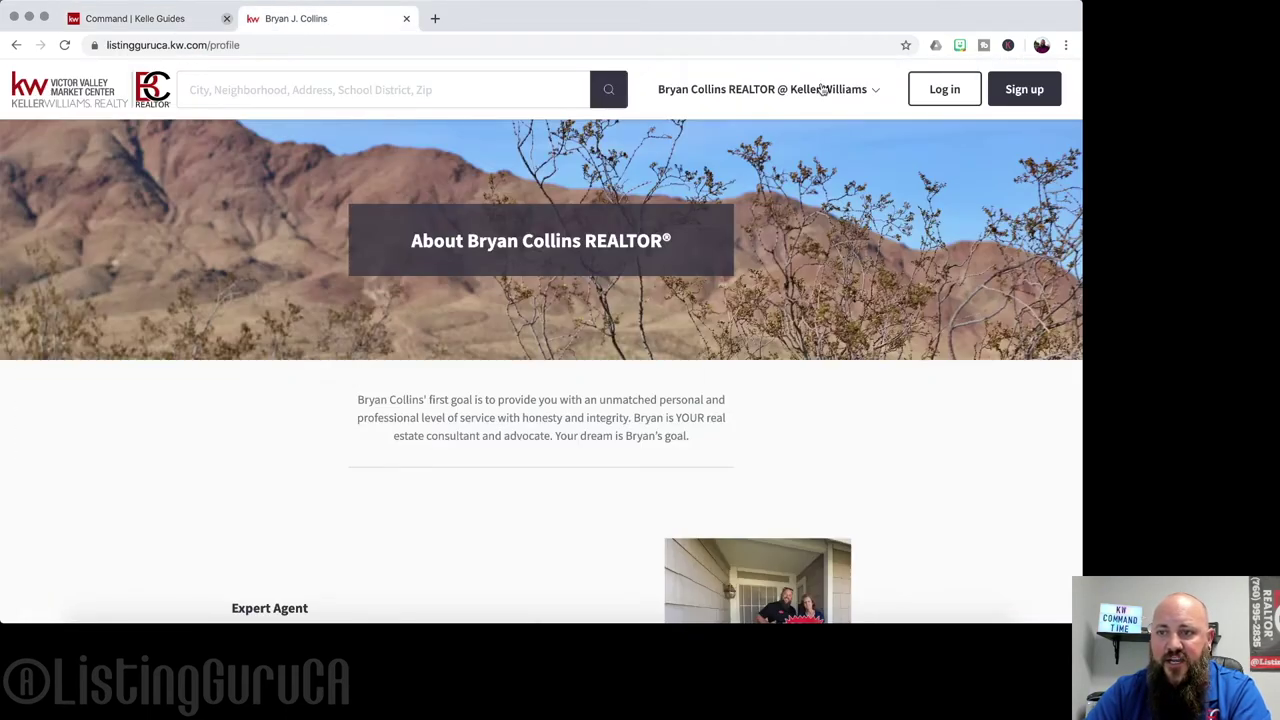
{"action": "left_click", "coordinate": [822, 89]}
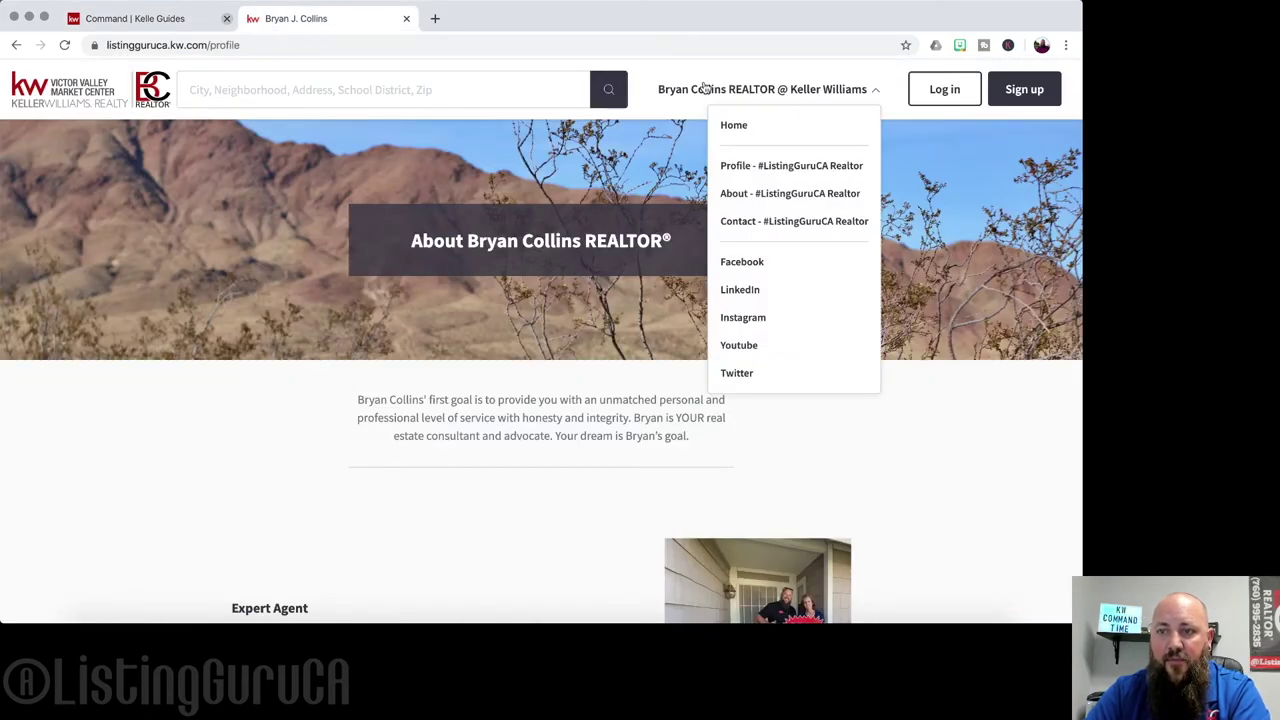
- Read through the live Profile page's intro and its Expert Agent, Find Your Next Home and Or Sell your Home sections
{"action": "scroll", "coordinate": [636, 380], "scroll_direction": "down", "scroll_amount": 2}
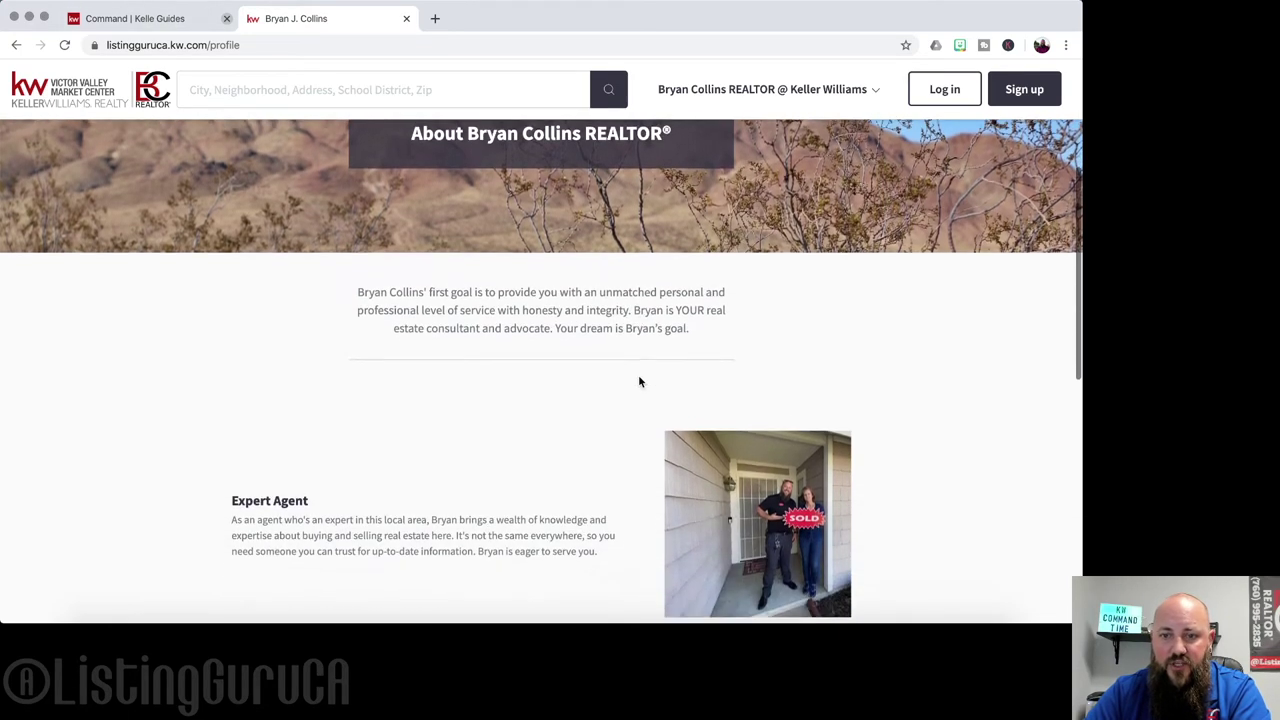
{"action": "scroll", "coordinate": [640, 382], "scroll_direction": "down", "scroll_amount": 1}
{"action": "scroll", "coordinate": [654, 289], "scroll_direction": "down", "scroll_amount": 4}
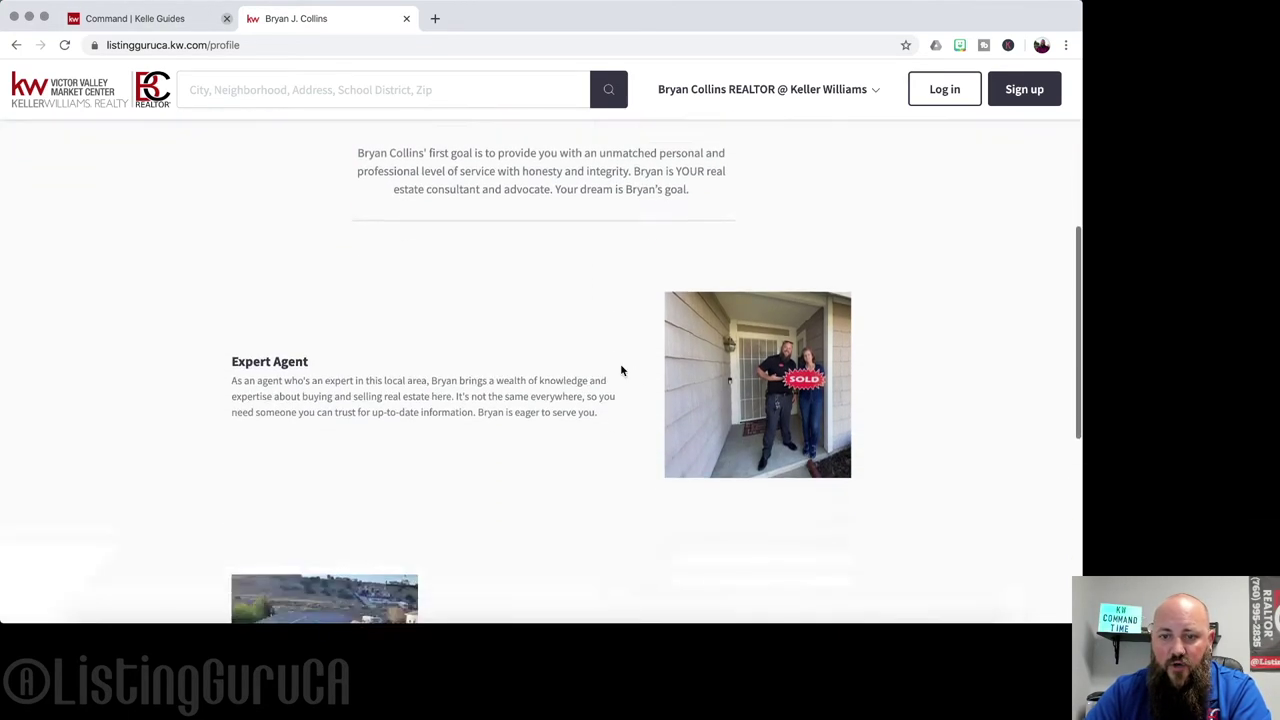
{"action": "scroll", "coordinate": [480, 350], "scroll_direction": "down", "scroll_amount": 1}
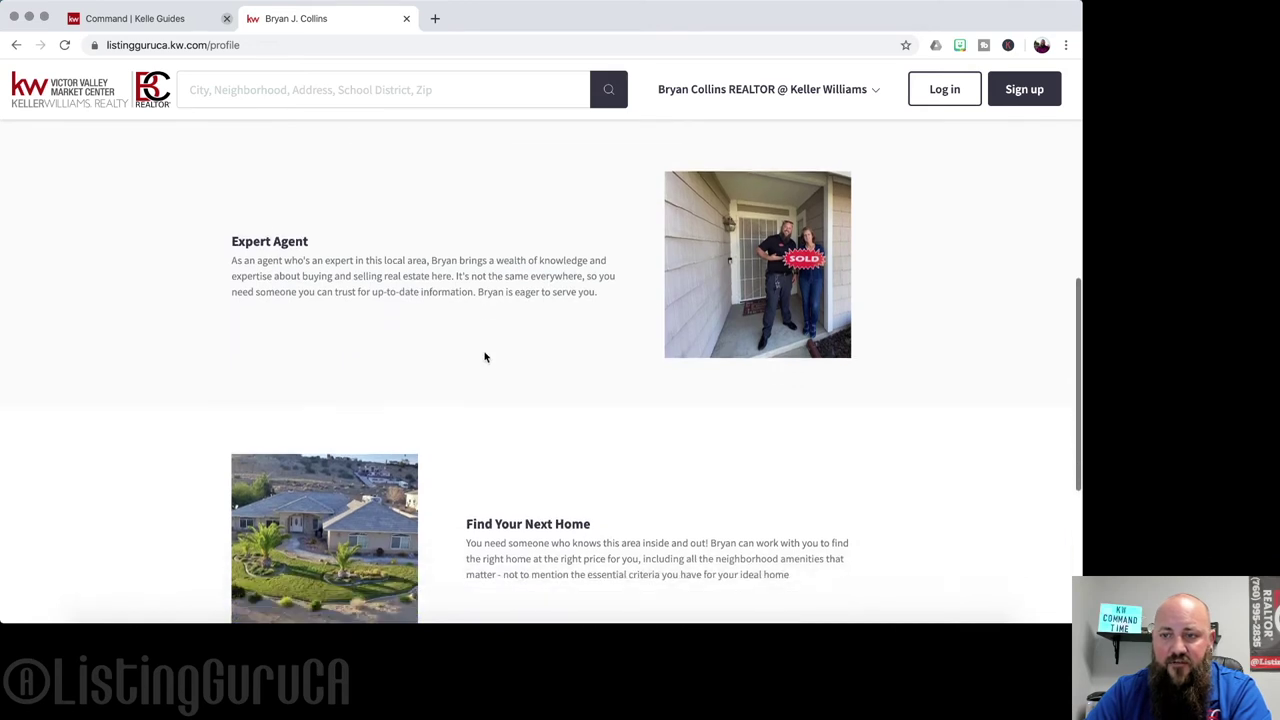
{"action": "scroll", "coordinate": [716, 374], "scroll_direction": "down", "scroll_amount": 2}
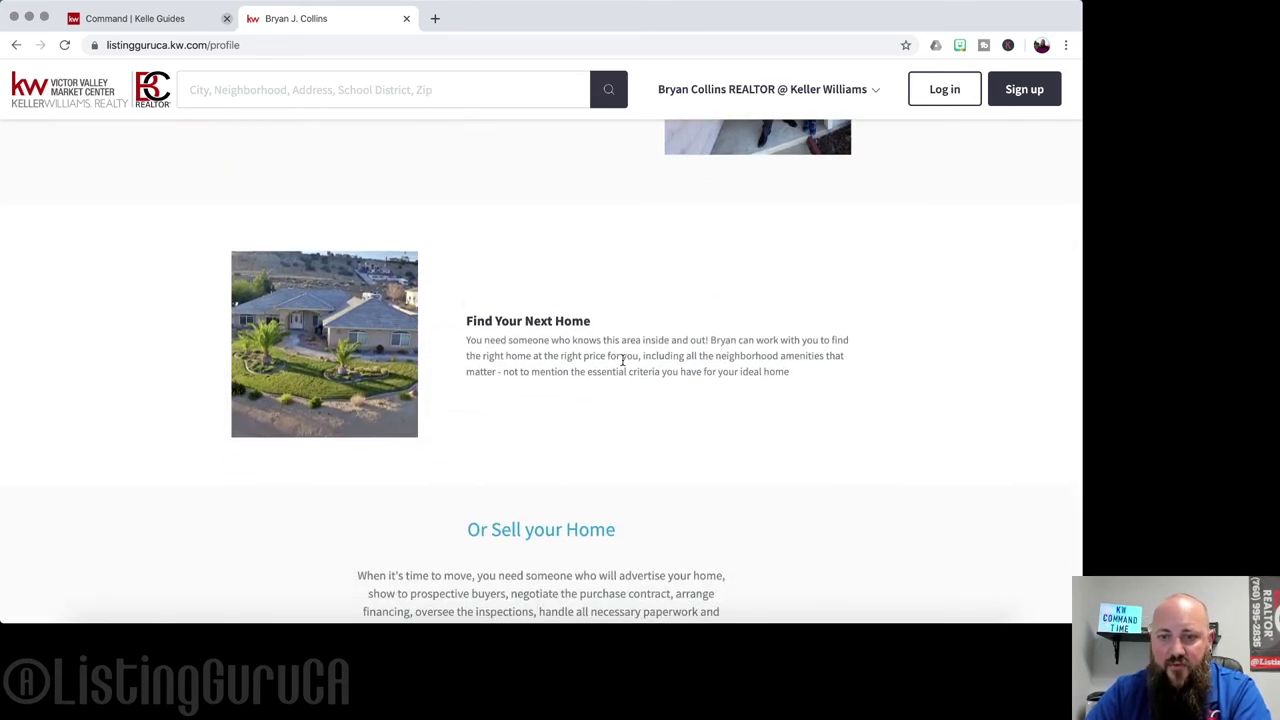
{"action": "scroll", "coordinate": [671, 369], "scroll_direction": "down", "scroll_amount": 5}
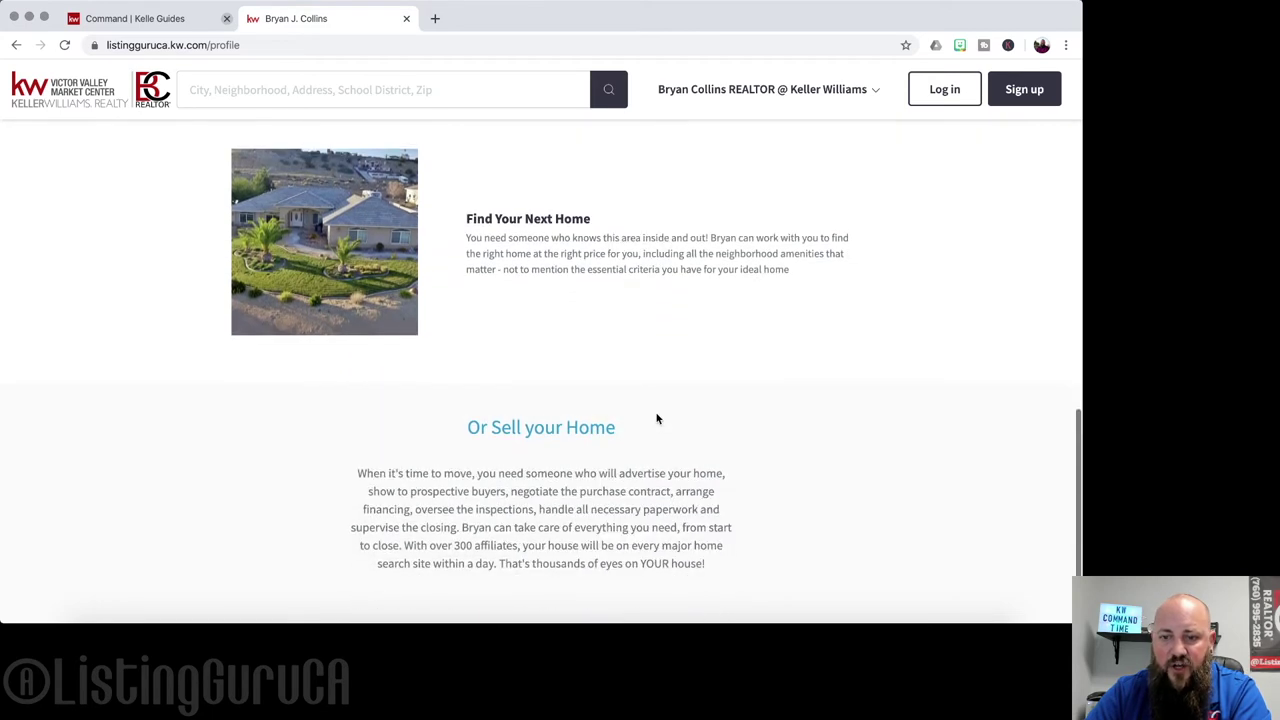
{"action": "scroll", "coordinate": [665, 444], "scroll_direction": "down", "scroll_amount": 1}
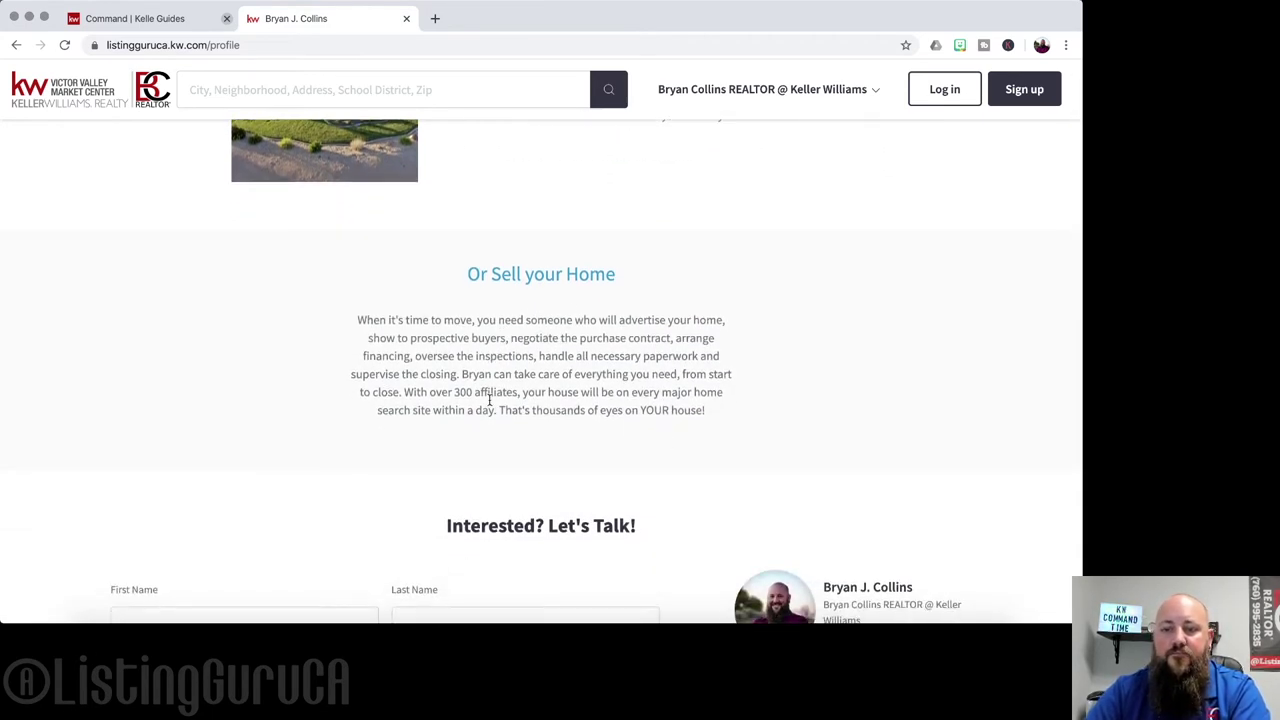
{"action": "scroll", "coordinate": [545, 412], "scroll_direction": "up", "scroll_amount": 3}
{"action": "scroll", "coordinate": [545, 412], "scroll_direction": "down", "scroll_amount": 3}
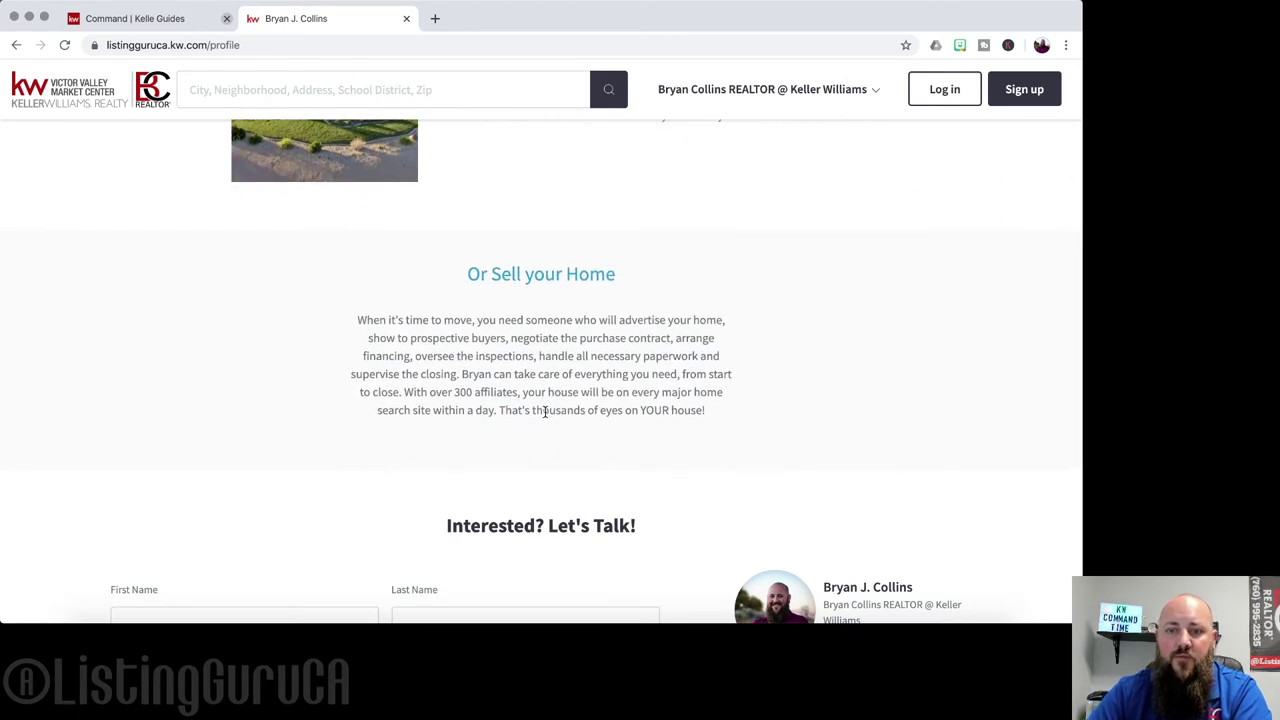
{"action": "scroll", "coordinate": [553, 352], "scroll_direction": "up", "scroll_amount": 1}
{"action": "scroll", "coordinate": [552, 348], "scroll_direction": "down", "scroll_amount": 1}
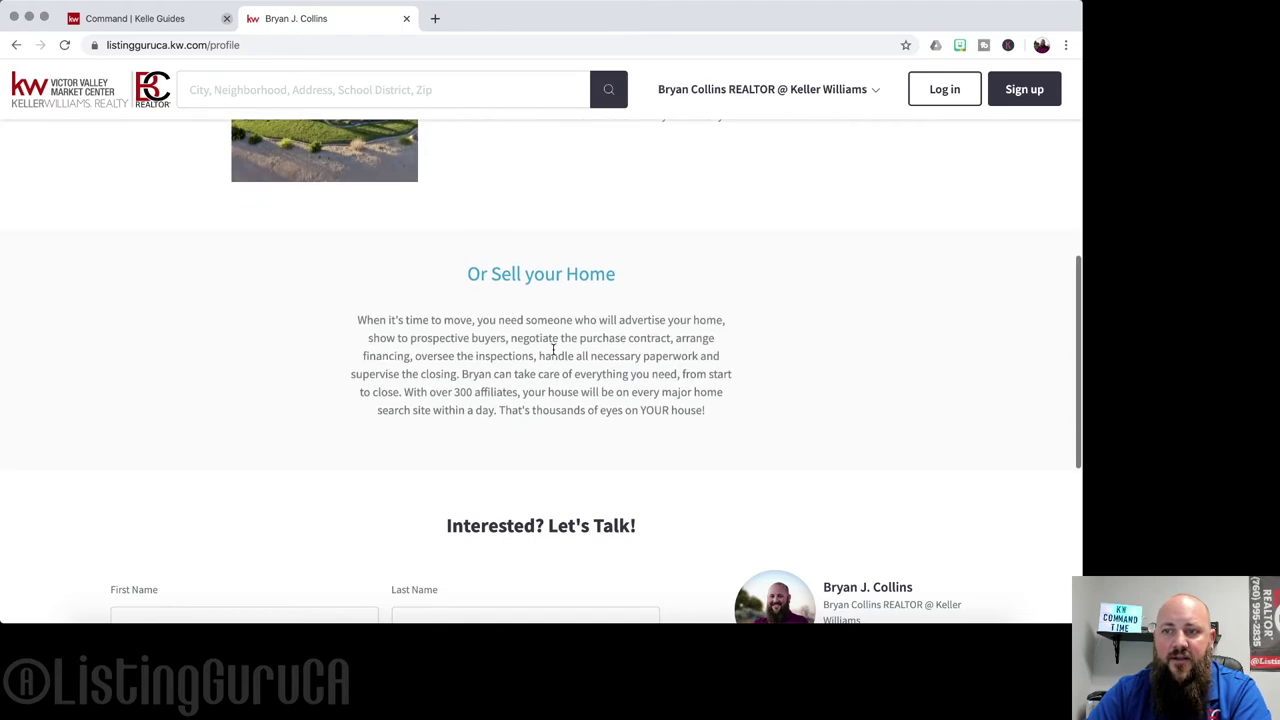
{"action": "scroll", "coordinate": [620, 374], "scroll_direction": "up", "scroll_amount": 10}
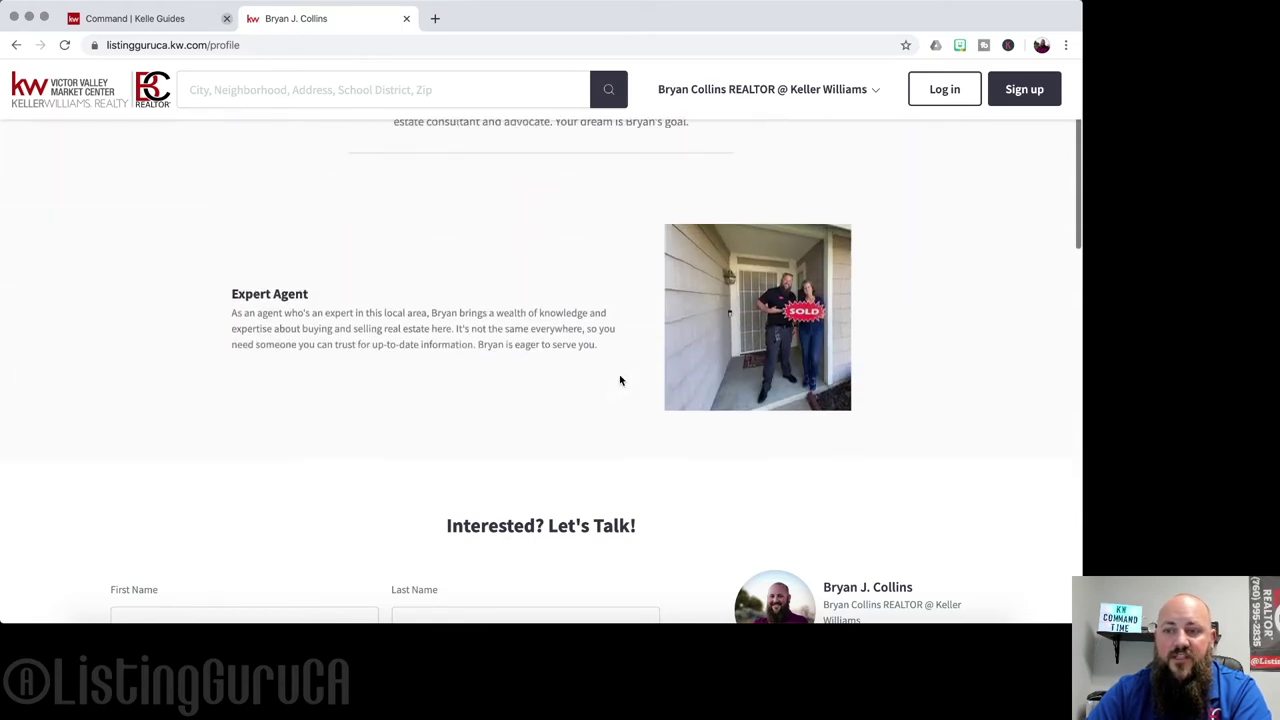
- Return to the Kelle Guide and look over the Company Profile preview's headline, image and footer placeholders
{"action": "left_click", "coordinate": [166, 24]}
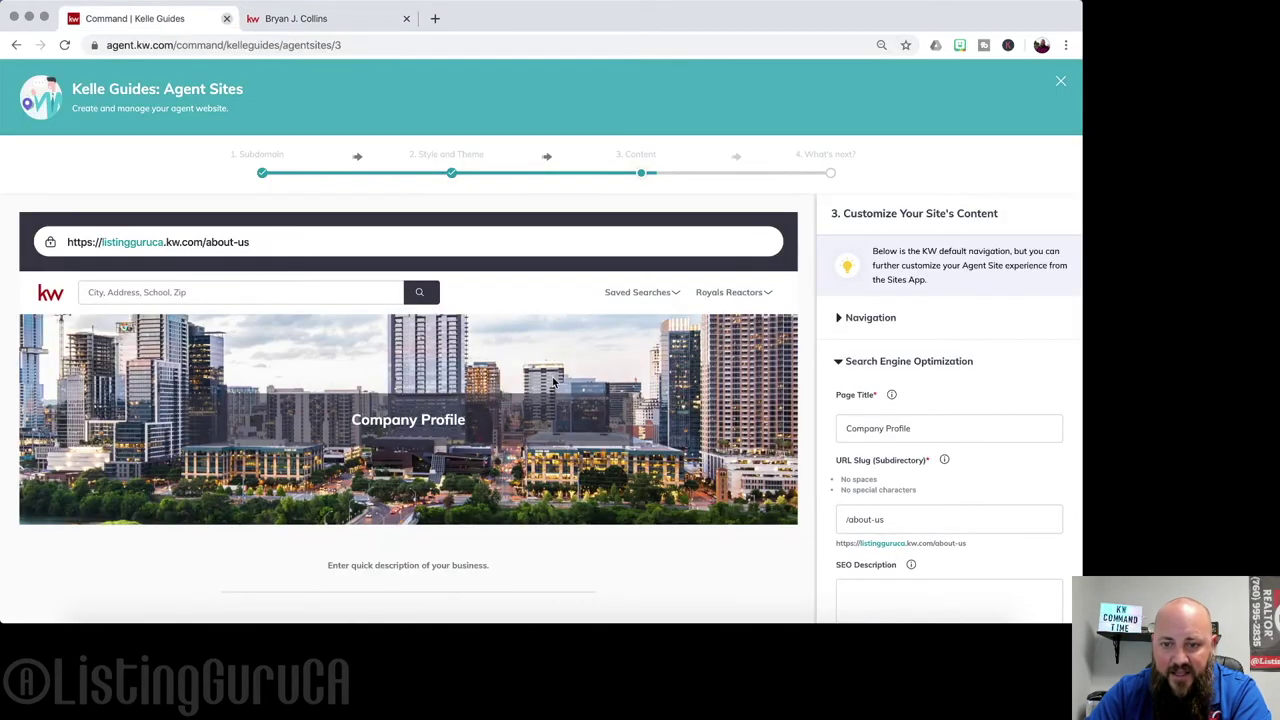
{"action": "scroll", "coordinate": [553, 382], "scroll_direction": "down", "scroll_amount": 5}
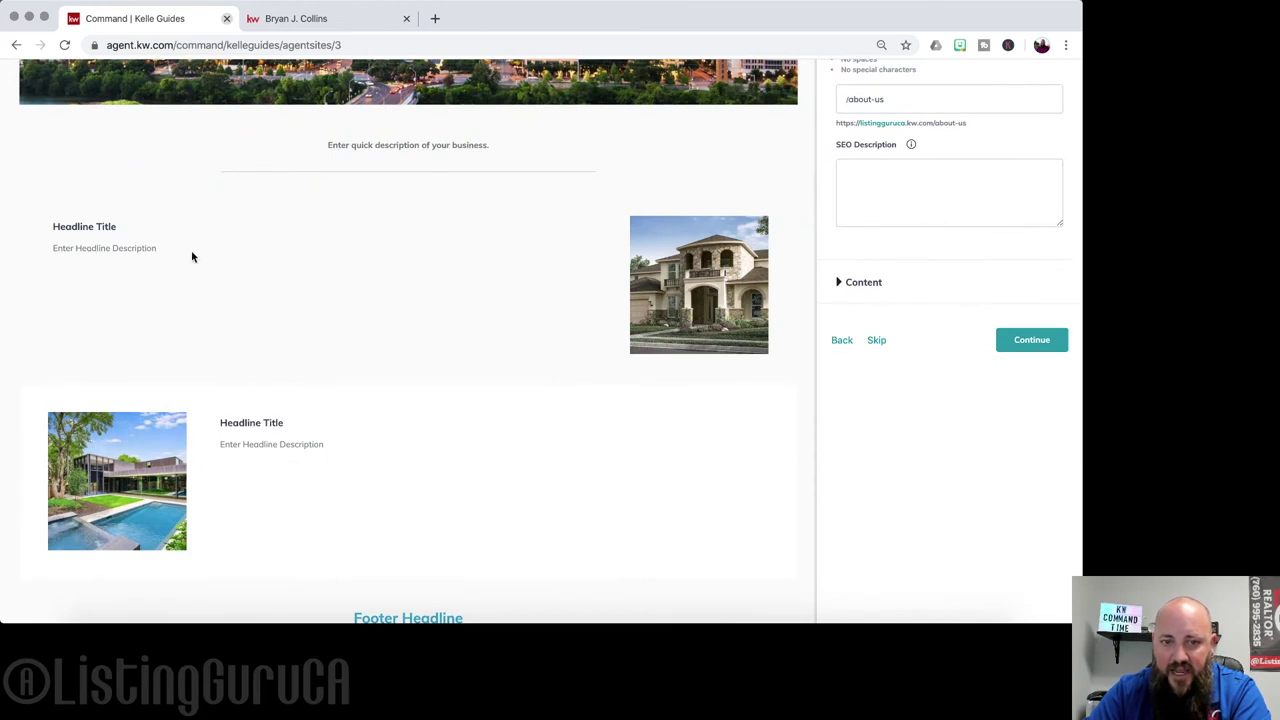
{"action": "scroll", "coordinate": [620, 422], "scroll_direction": "down", "scroll_amount": 3}
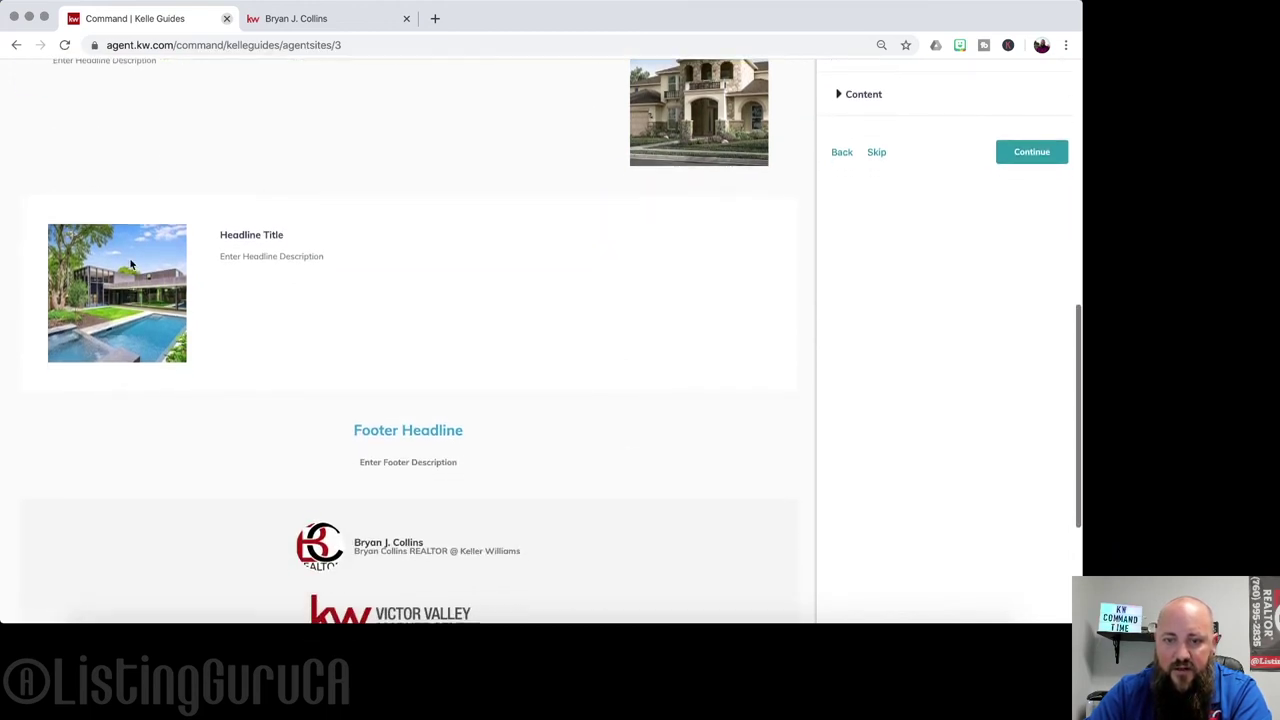
{"action": "scroll", "coordinate": [432, 420], "scroll_direction": "up", "scroll_amount": 10}
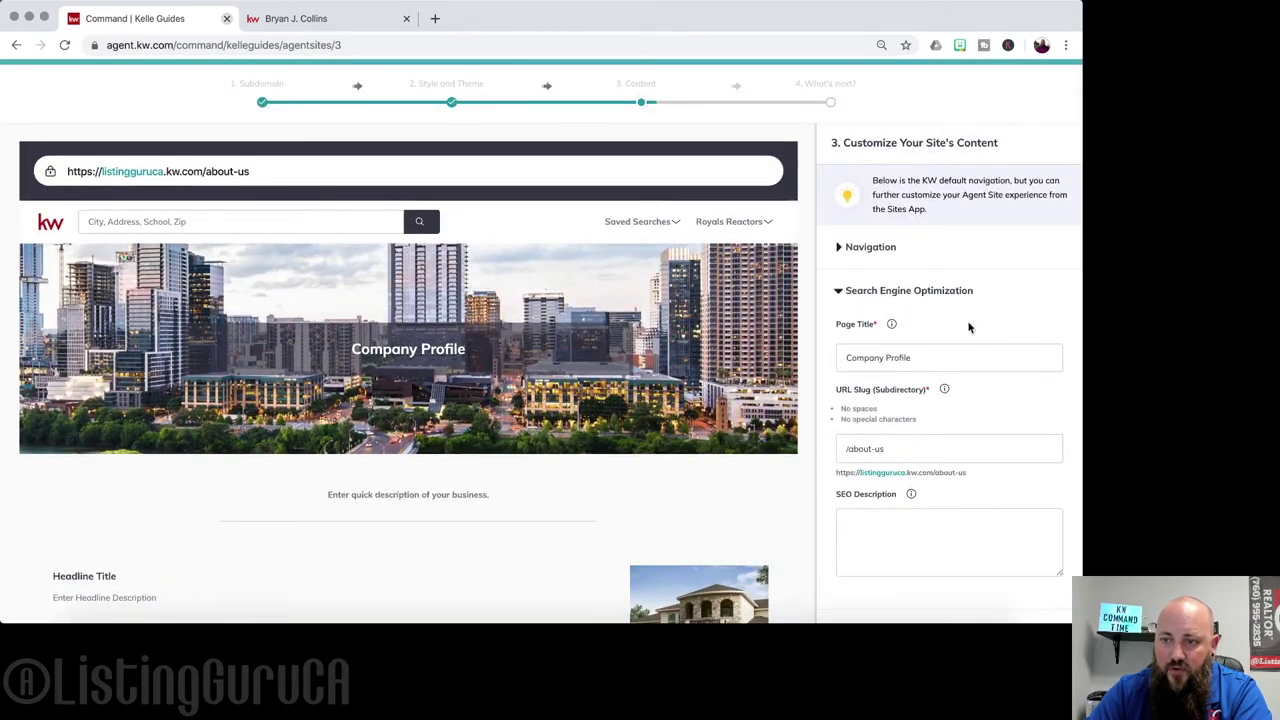
- Check the list of pages under Navigation, and expand the Content settings for the Company Profile page
{"action": "left_click", "coordinate": [840, 248]}
{"action": "scroll", "coordinate": [870, 222], "scroll_direction": "down", "scroll_amount": 1}
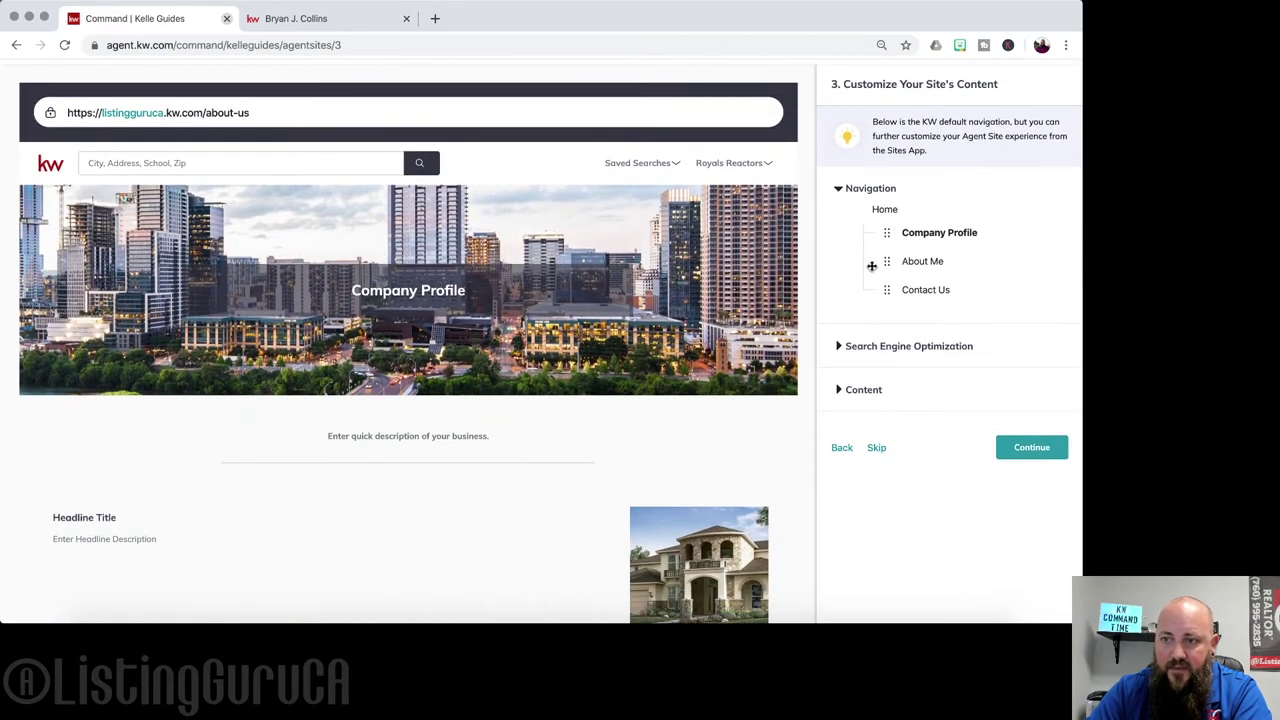
{"action": "left_click", "coordinate": [839, 189]}
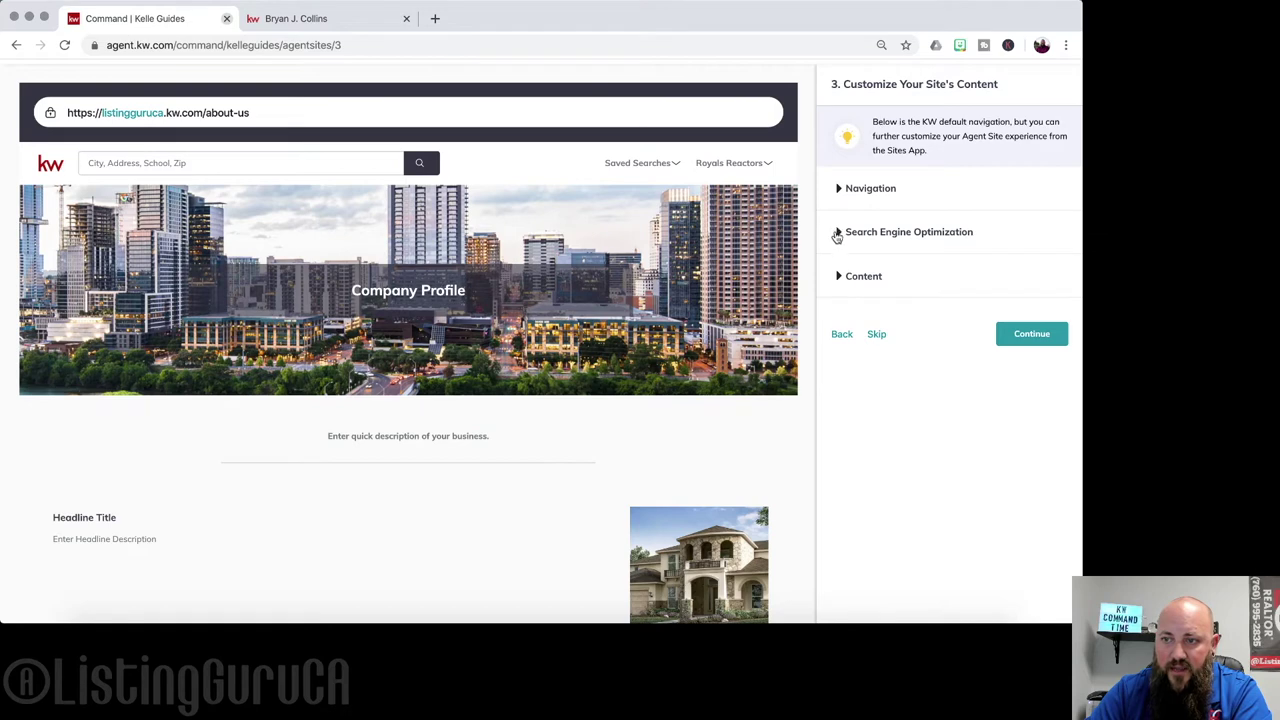
{"action": "left_click", "coordinate": [838, 276]}
{"action": "scroll", "coordinate": [911, 310], "scroll_direction": "down", "scroll_amount": 2}
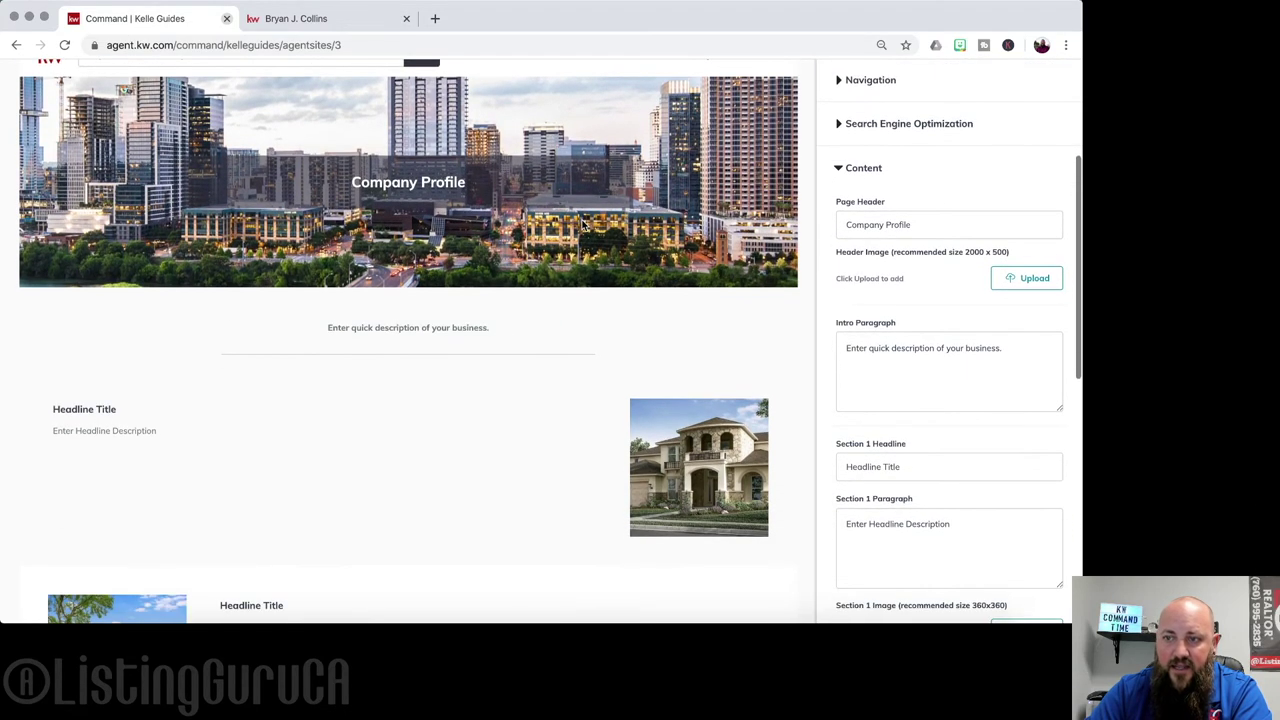
- Replace the Company Profile page header with "About" followed by the agent's full name
{"action": "scroll", "coordinate": [585, 225], "scroll_direction": "up", "scroll_amount": 1}
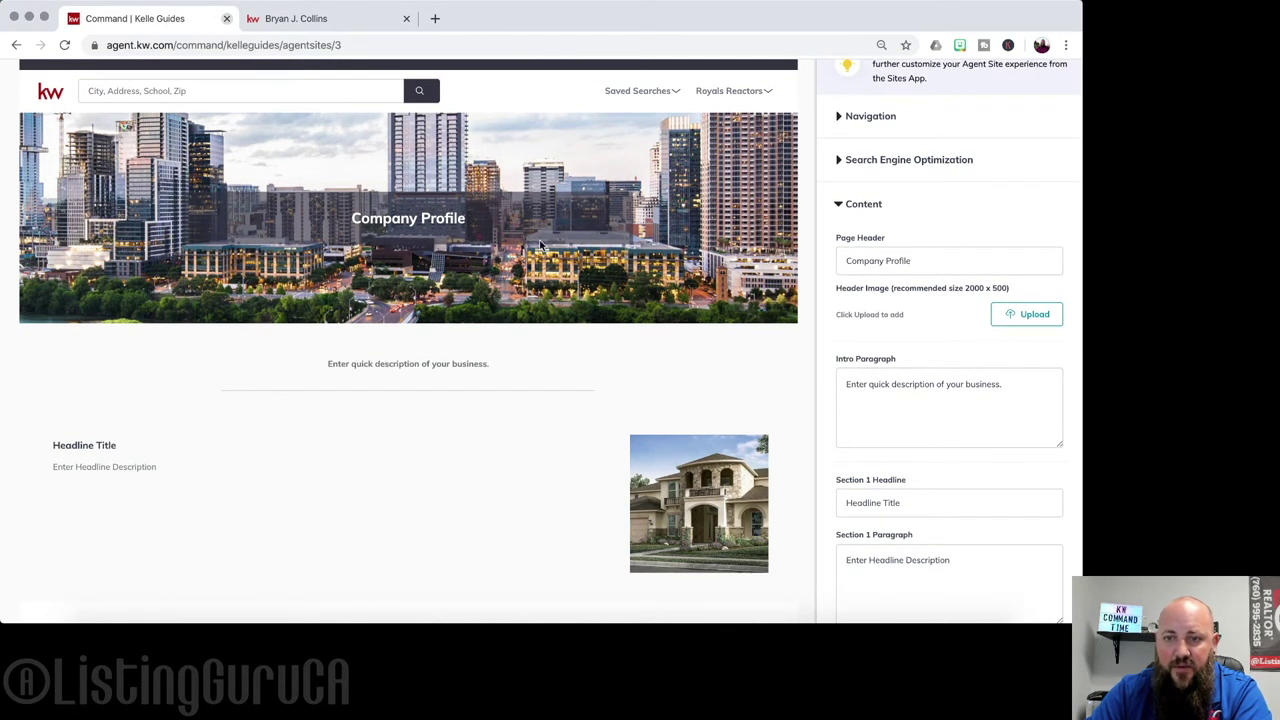
{"action": "left_click_drag", "start_coordinate": [914, 260], "coordinate": [792, 265]}
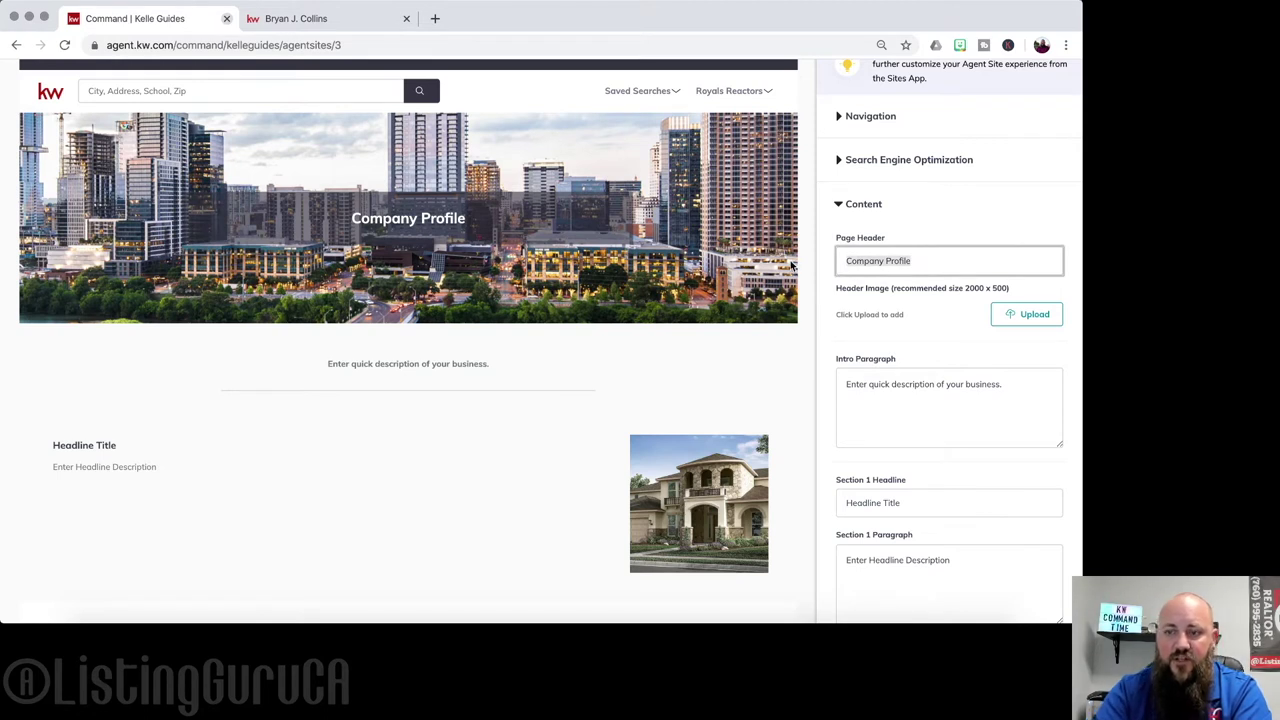
{"action": "type", "text": "Abo"}
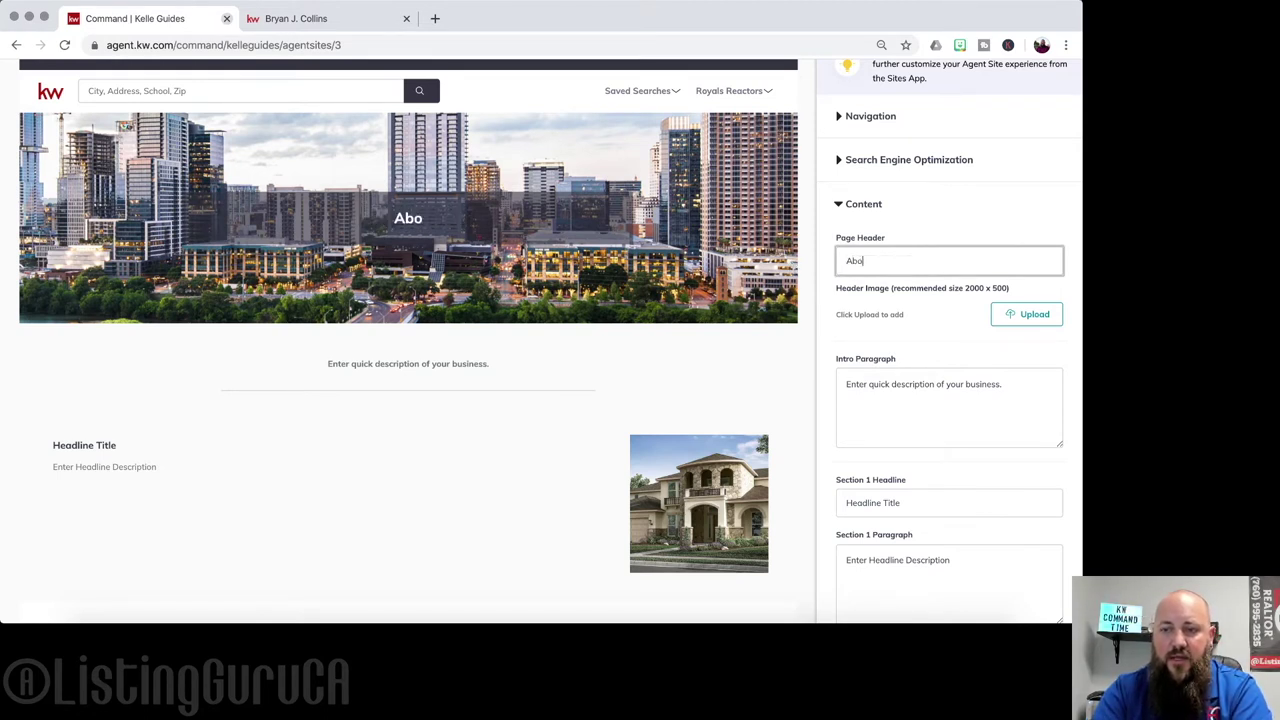
{"action": "type", "text": "ut Bryan Collins"}
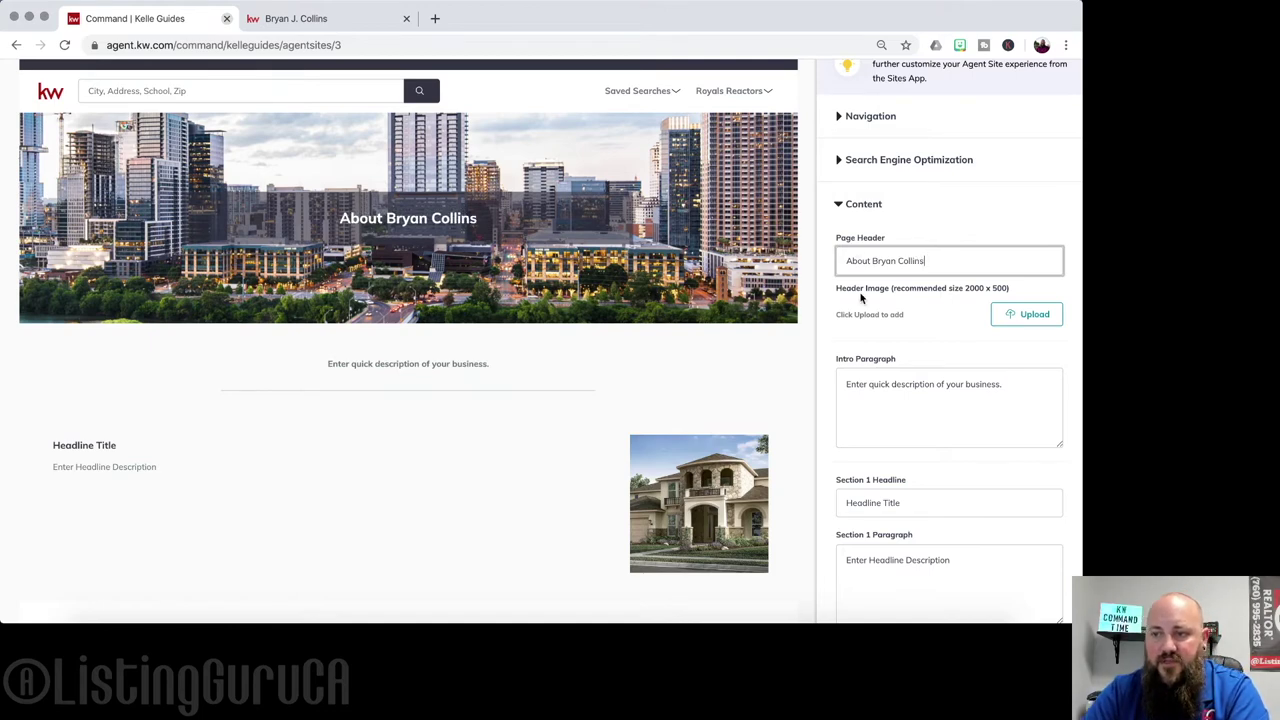
- Look over the header image and section fields, comparing them with the banner on the live Profile page
{"action": "scroll", "coordinate": [860, 294], "scroll_direction": "down", "scroll_amount": 2}
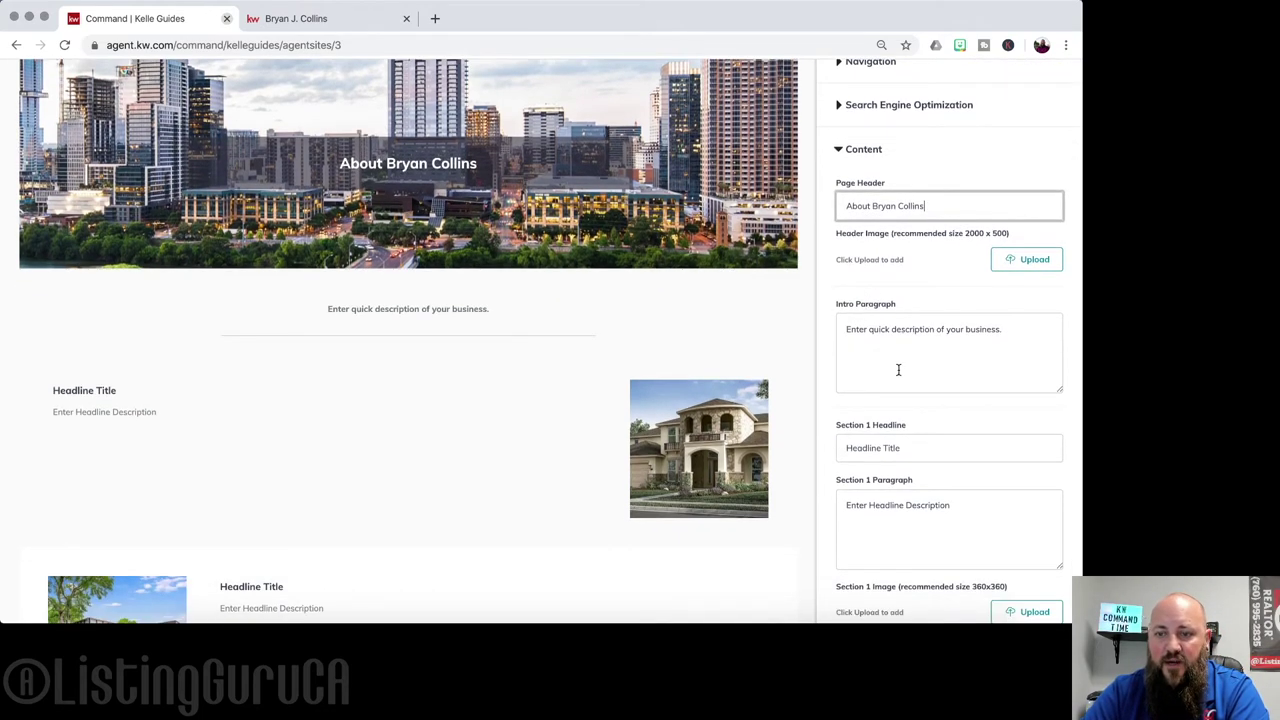
{"action": "scroll", "coordinate": [898, 370], "scroll_direction": "down", "scroll_amount": 2}
{"action": "scroll", "coordinate": [890, 330], "scroll_direction": "up", "scroll_amount": 2}
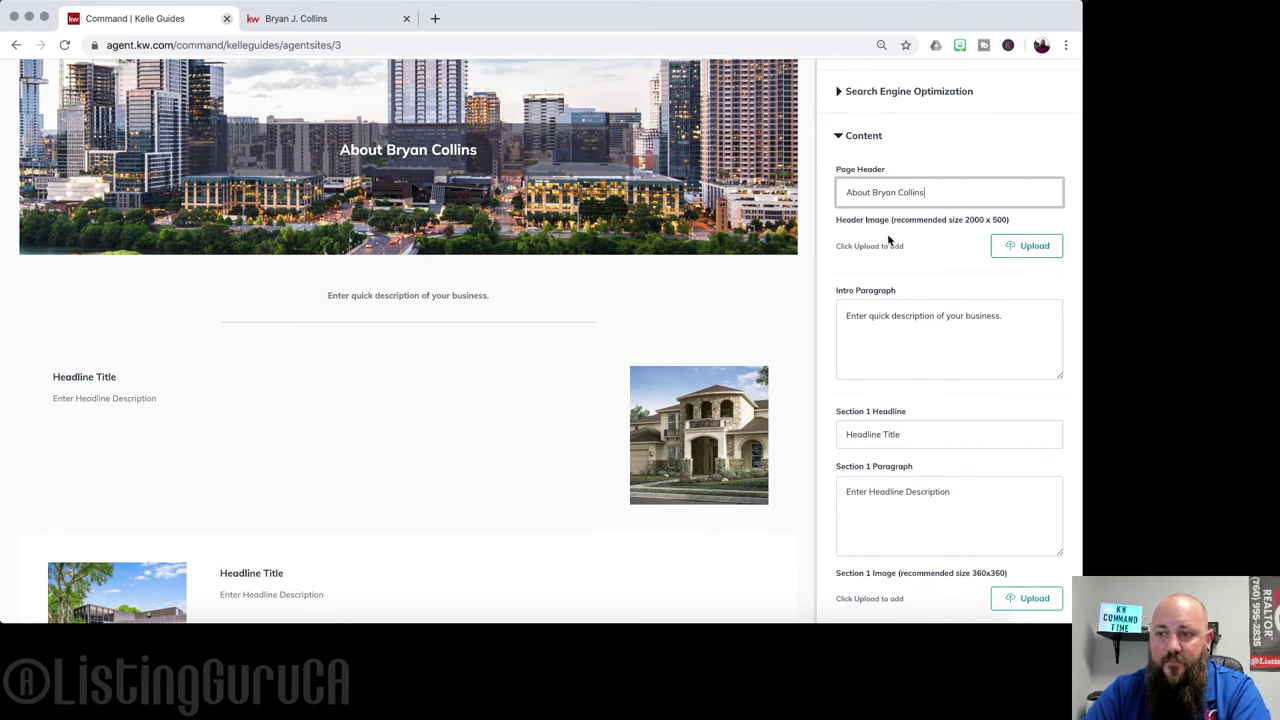
{"action": "scroll", "coordinate": [870, 238], "scroll_direction": "up", "scroll_amount": 2}
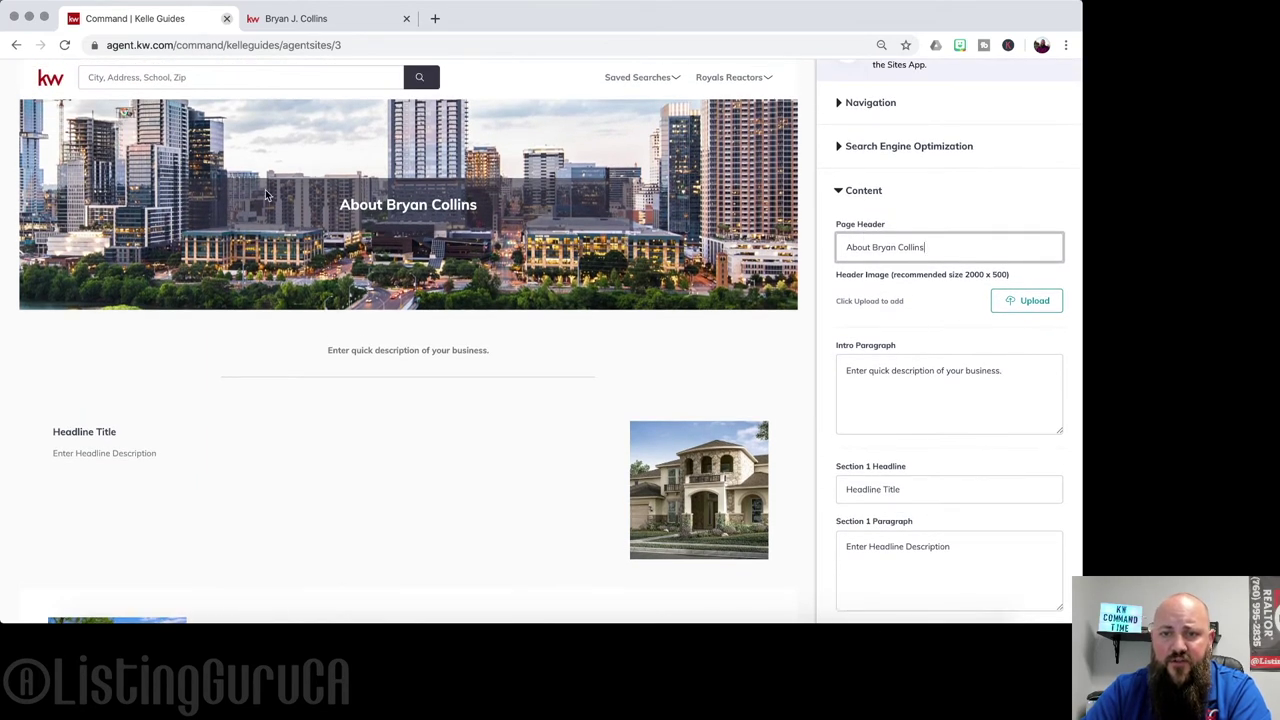
{"action": "left_click", "coordinate": [288, 18]}
{"action": "scroll", "coordinate": [438, 308], "scroll_direction": "up", "scroll_amount": 3}
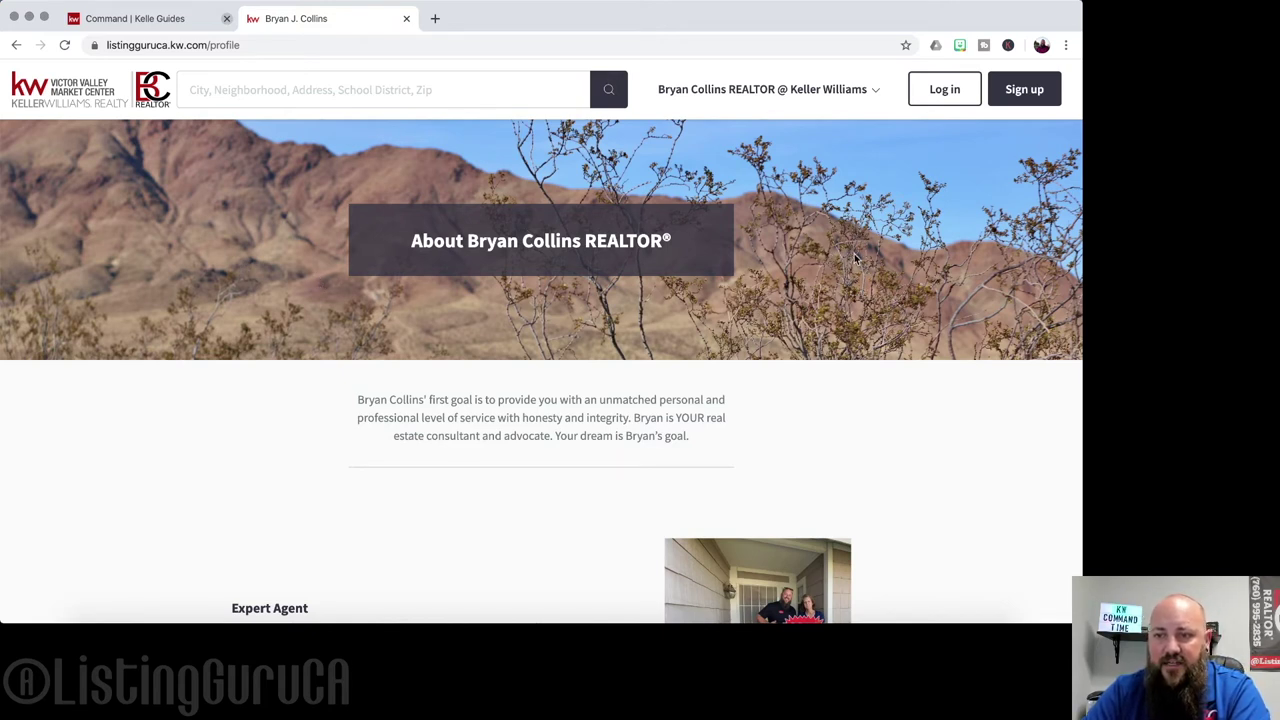
{"action": "left_click", "coordinate": [140, 18]}
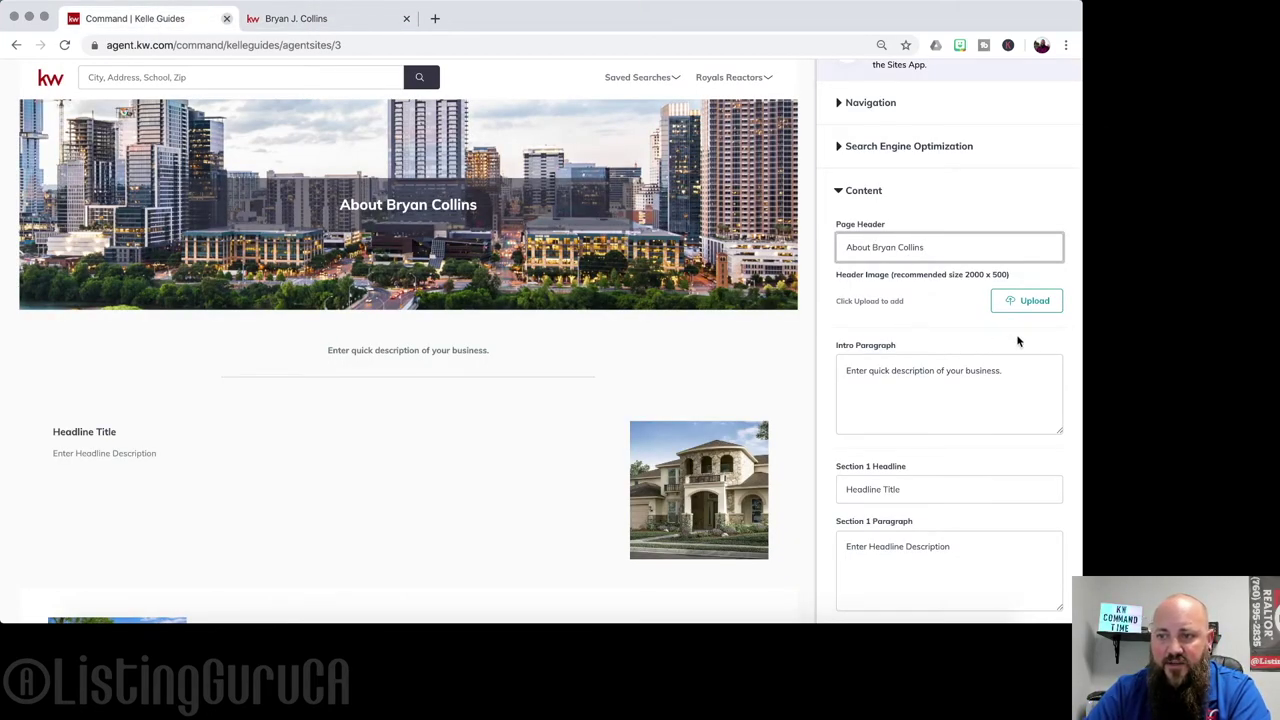
- Compare the Intro Paragraph placeholder with the introduction text on the live Profile page, and return to the Kelle Guide
{"action": "scroll", "coordinate": [905, 360], "scroll_direction": "down", "scroll_amount": 1}
{"action": "left_click", "coordinate": [933, 363]}
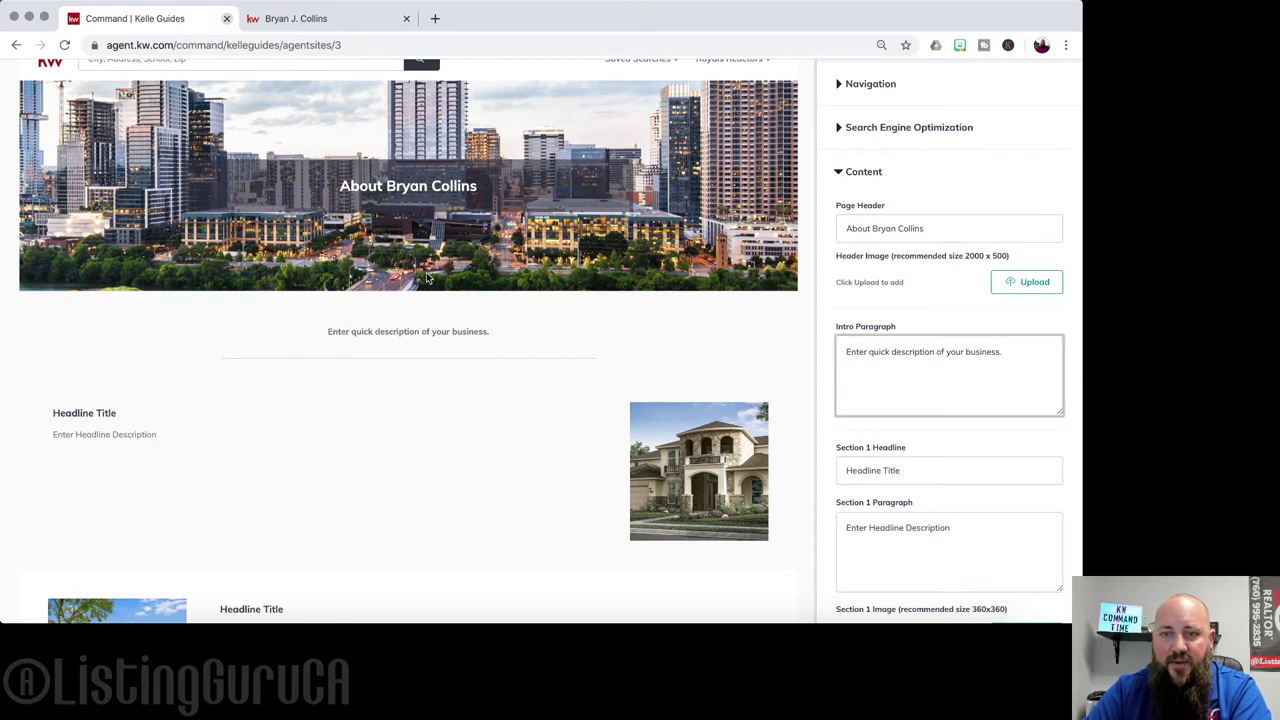
{"action": "key", "text": "ctrl+Tab"}
{"action": "scroll", "coordinate": [438, 282], "scroll_direction": "down", "scroll_amount": 2}
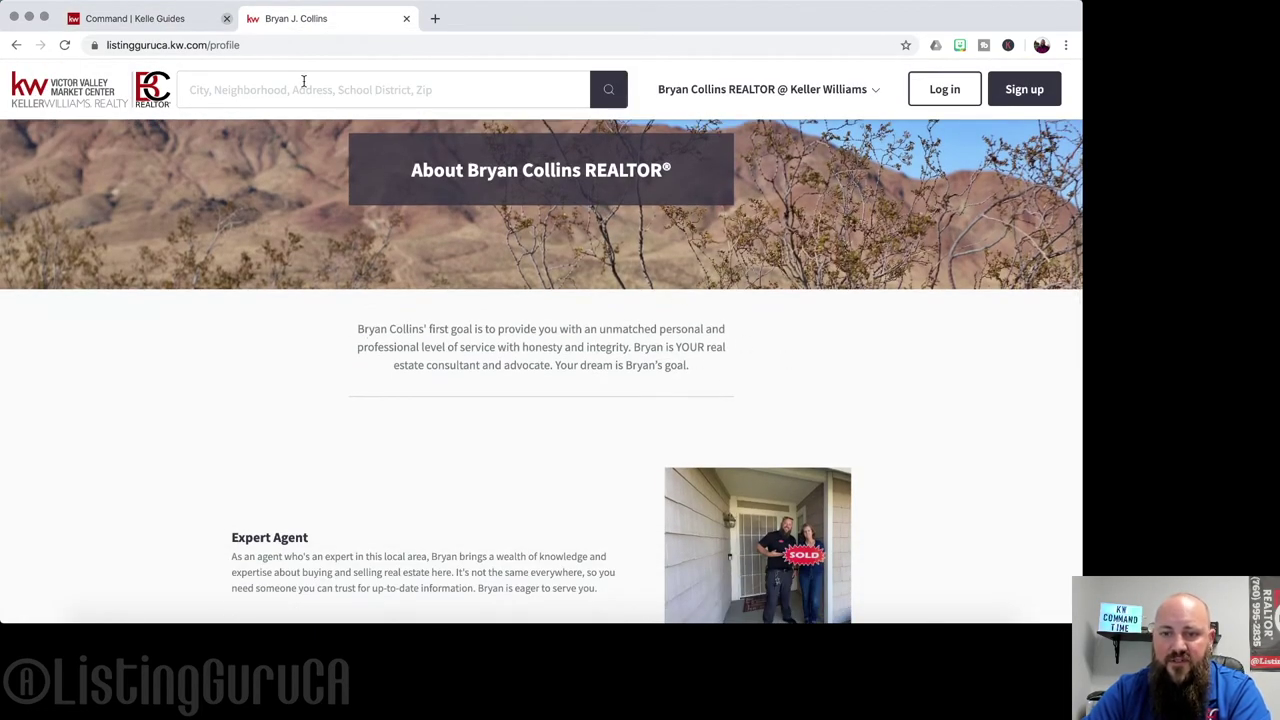
{"action": "left_click", "coordinate": [143, 15]}
{"action": "left_click", "coordinate": [926, 374]}
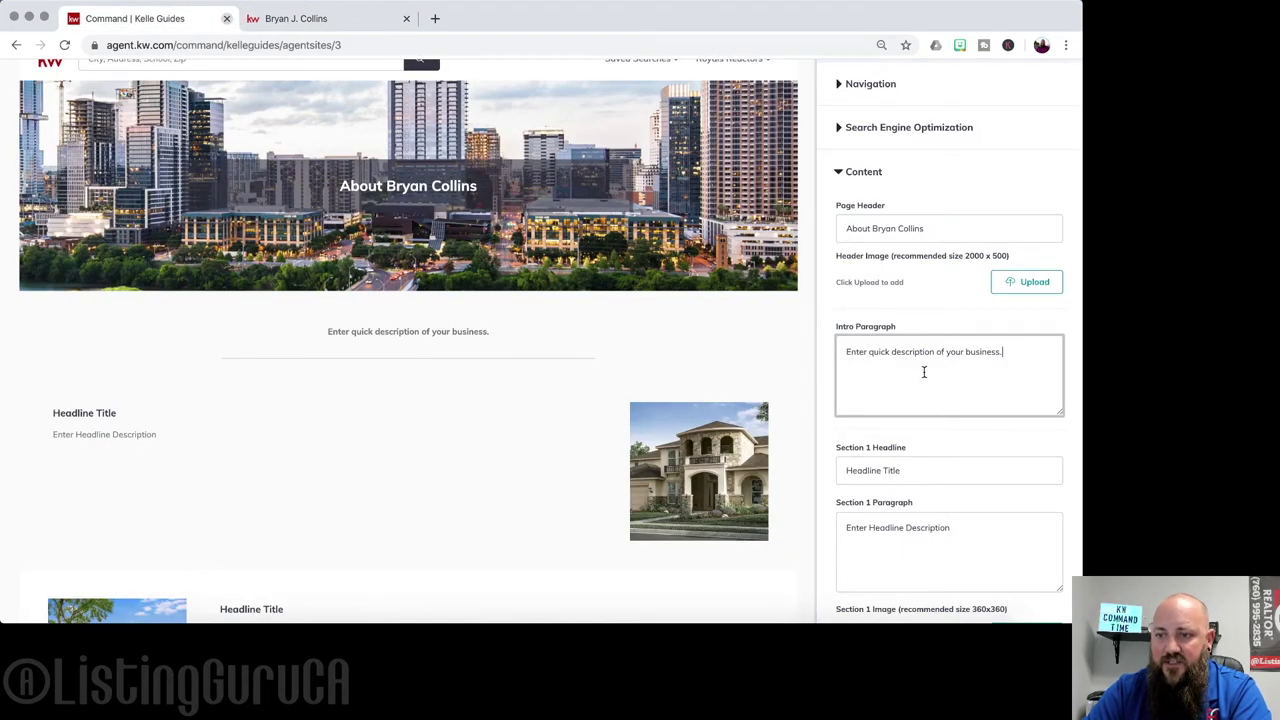
- Look over the section headline, paragraph, image and footer fields alongside the Company Profile preview
{"action": "scroll", "coordinate": [918, 369], "scroll_direction": "down", "scroll_amount": 4}
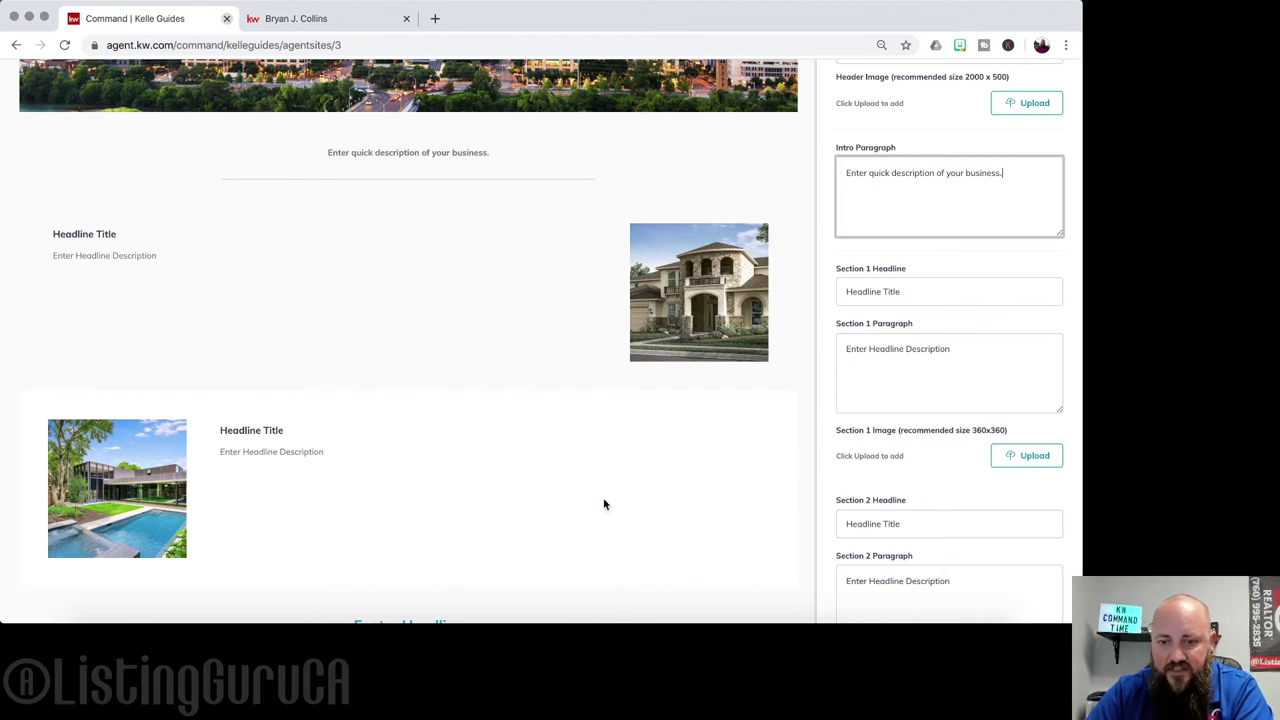
{"action": "scroll", "coordinate": [604, 504], "scroll_direction": "down", "scroll_amount": 1}
{"action": "scroll", "coordinate": [604, 504], "scroll_direction": "down", "scroll_amount": 5}
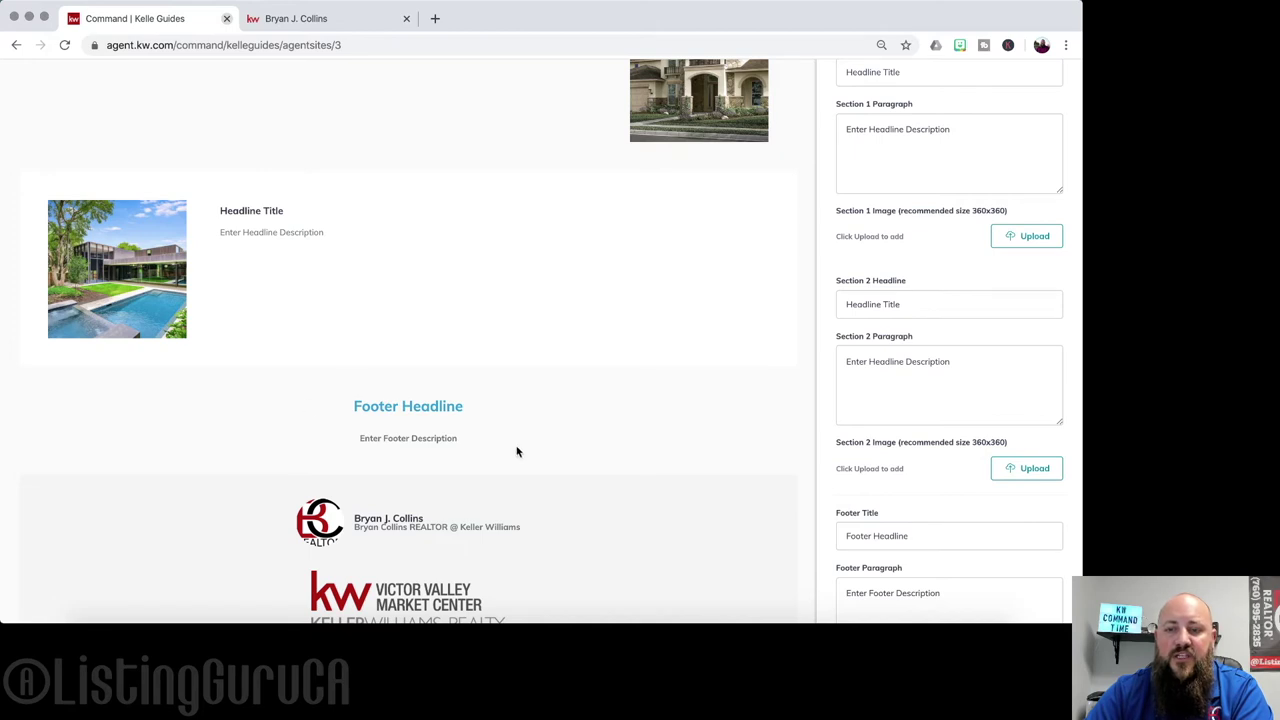
{"action": "scroll", "coordinate": [686, 469], "scroll_direction": "down", "scroll_amount": 5}
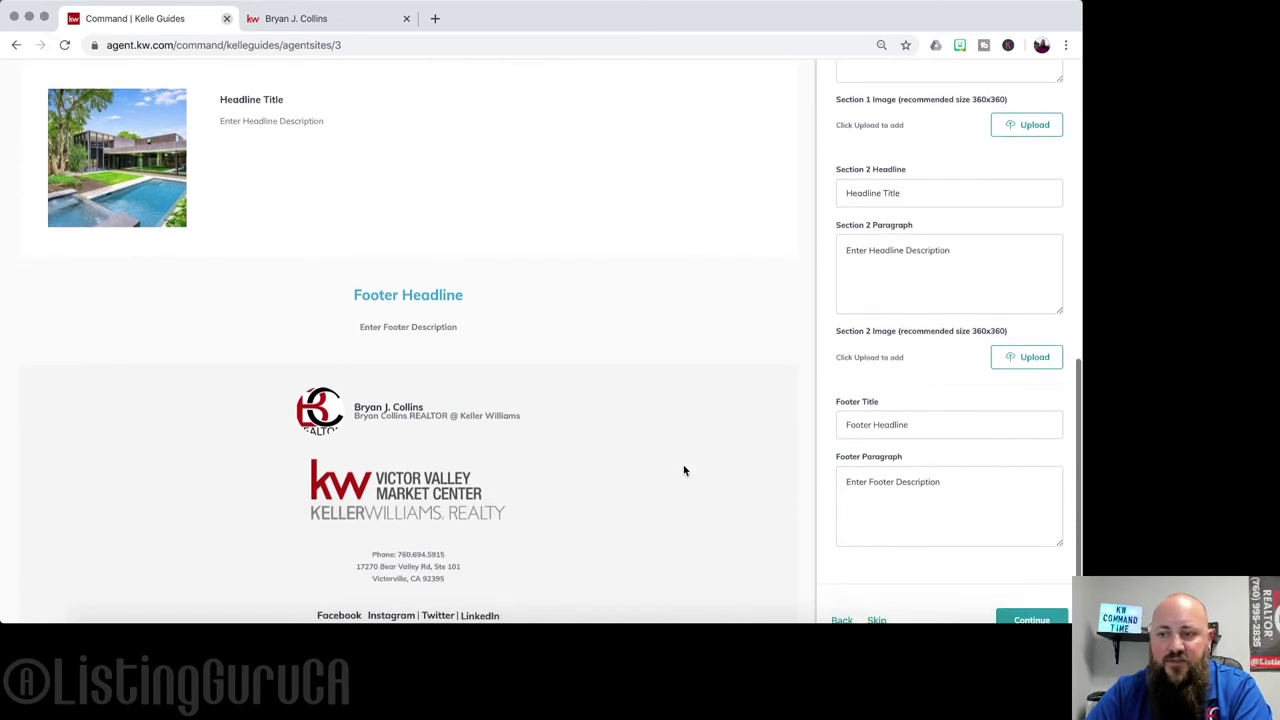
{"action": "scroll", "coordinate": [684, 470], "scroll_direction": "up", "scroll_amount": 2}
{"action": "scroll", "coordinate": [684, 470], "scroll_direction": "up", "scroll_amount": 1}
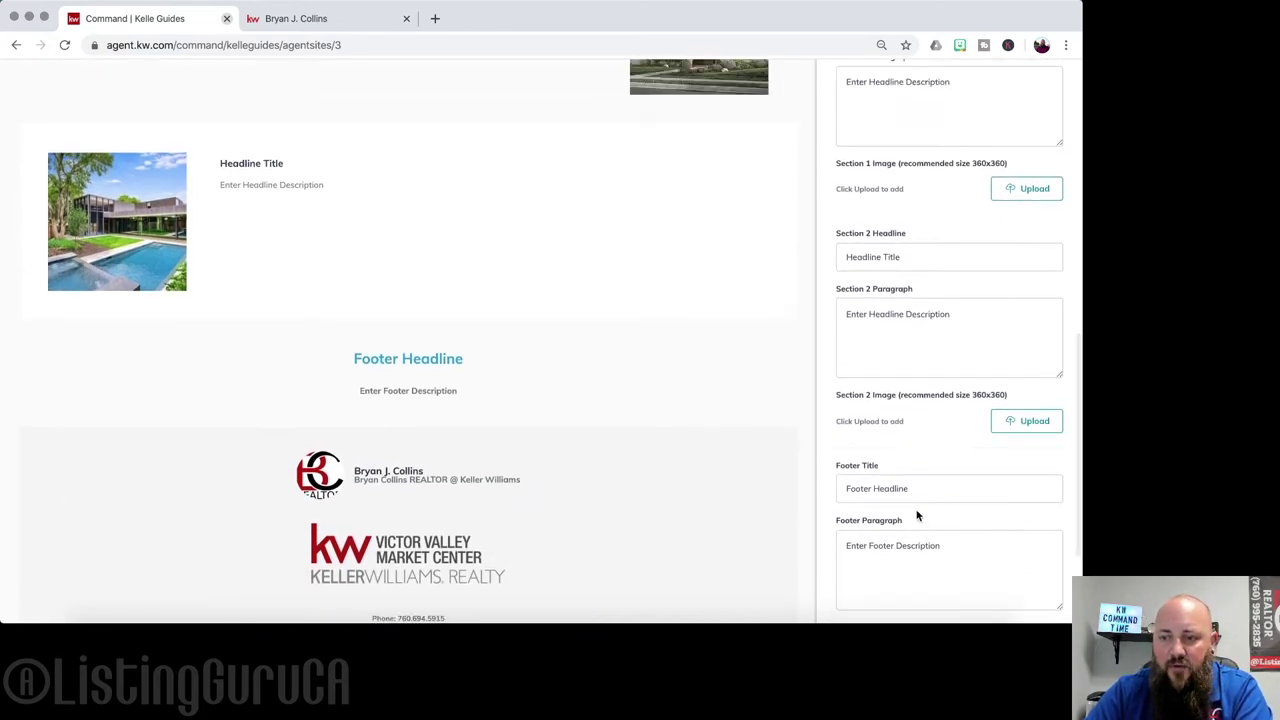
- Try adding test characters to the end of the Footer Paragraph, and remove them
{"action": "scroll", "coordinate": [885, 450], "scroll_direction": "down", "scroll_amount": 1}
{"action": "left_click", "coordinate": [873, 440]}
{"action": "left_click", "coordinate": [877, 492]}
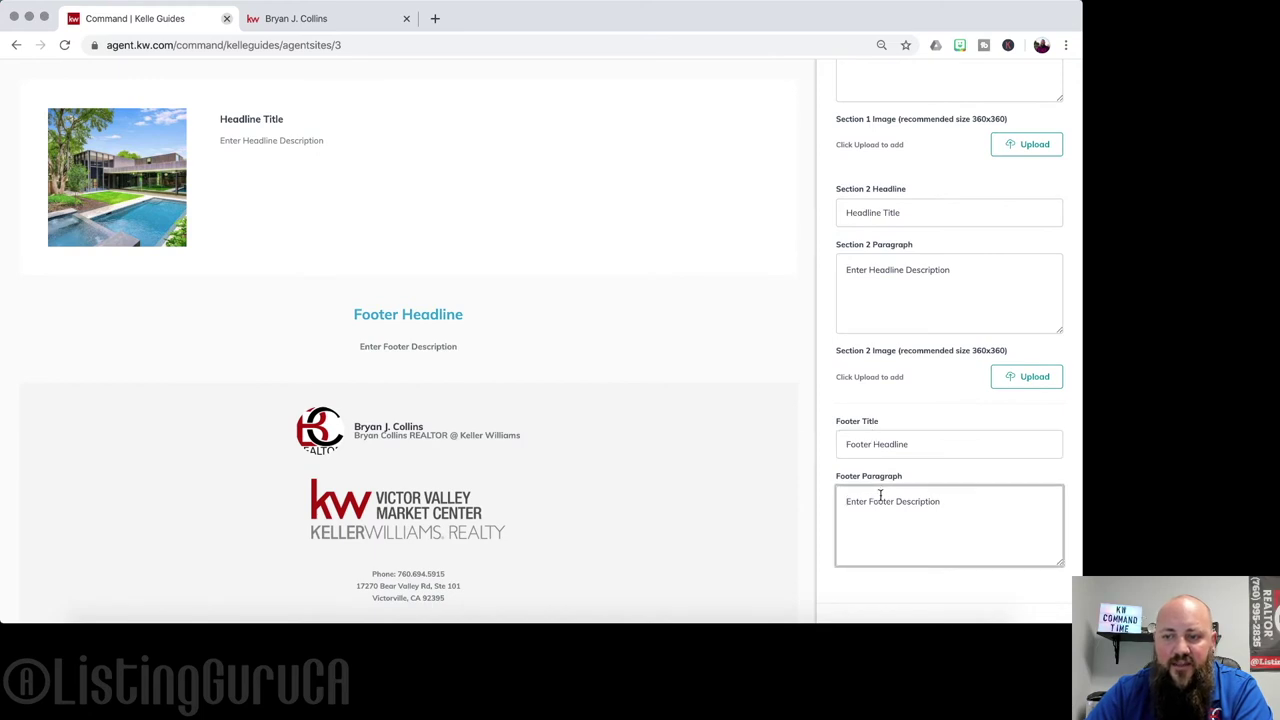
{"action": "type", "text": "dfdfdf"}
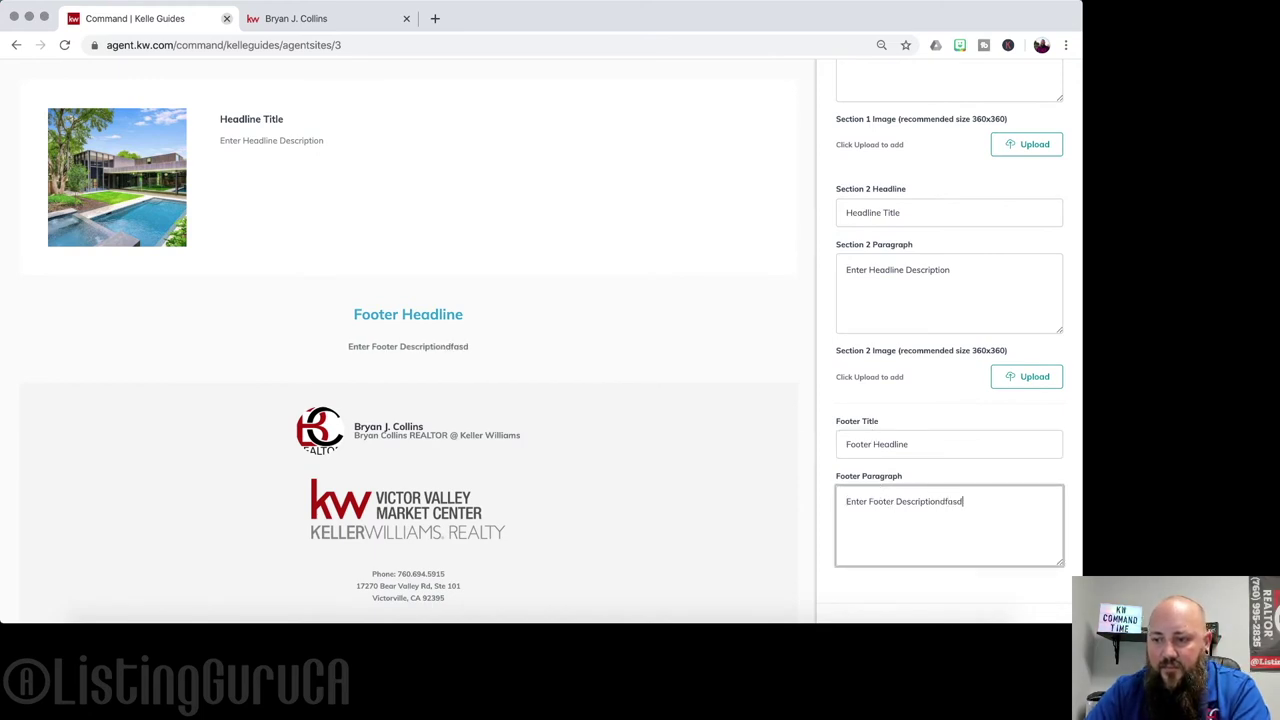
{"action": "key", "text": "BackSpace"}
{"action": "key", "text": "BackSpace"}
{"action": "key", "text": "BackSpace"}
{"action": "key", "text": "BackSpace"}
{"action": "key", "text": "BackSpace"}
{"action": "key", "text": "BackSpace"}
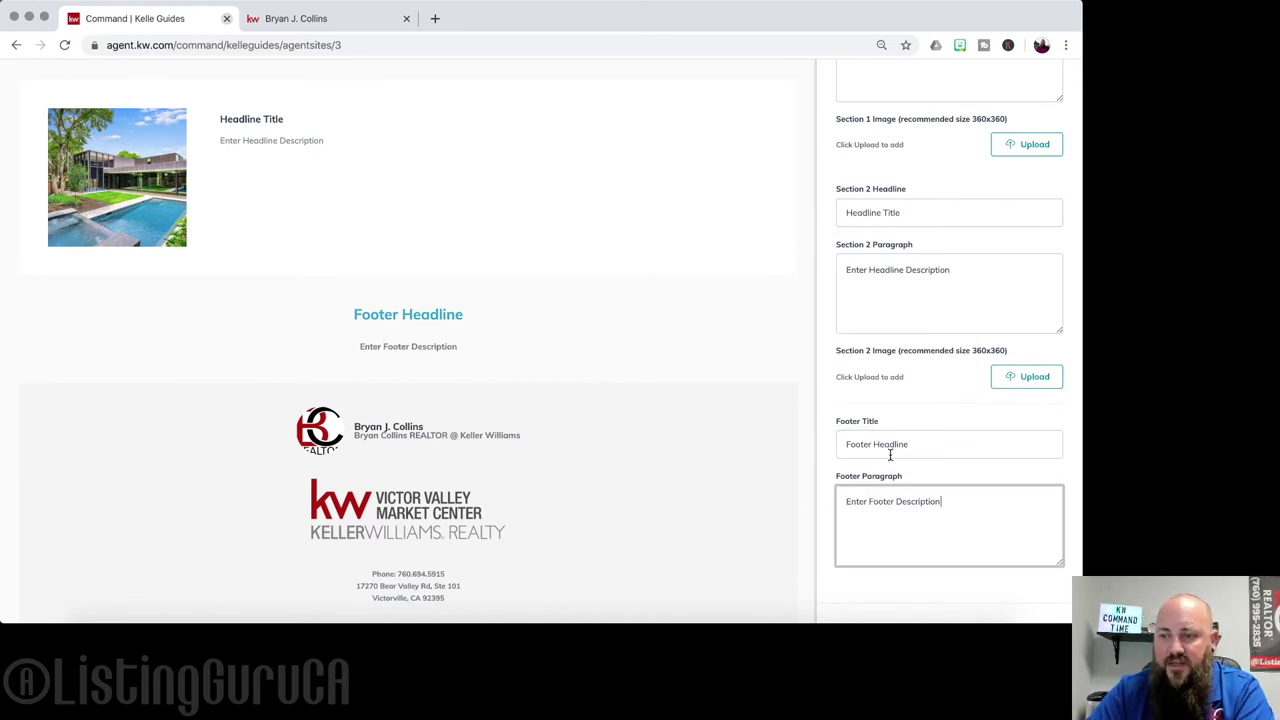
- Review the whole Company Profile page from the footer up to the header, comparing the preview with the Content fields
{"action": "scroll", "coordinate": [887, 428], "scroll_direction": "up", "scroll_amount": 1}
{"action": "scroll", "coordinate": [887, 428], "scroll_direction": "up", "scroll_amount": 2}
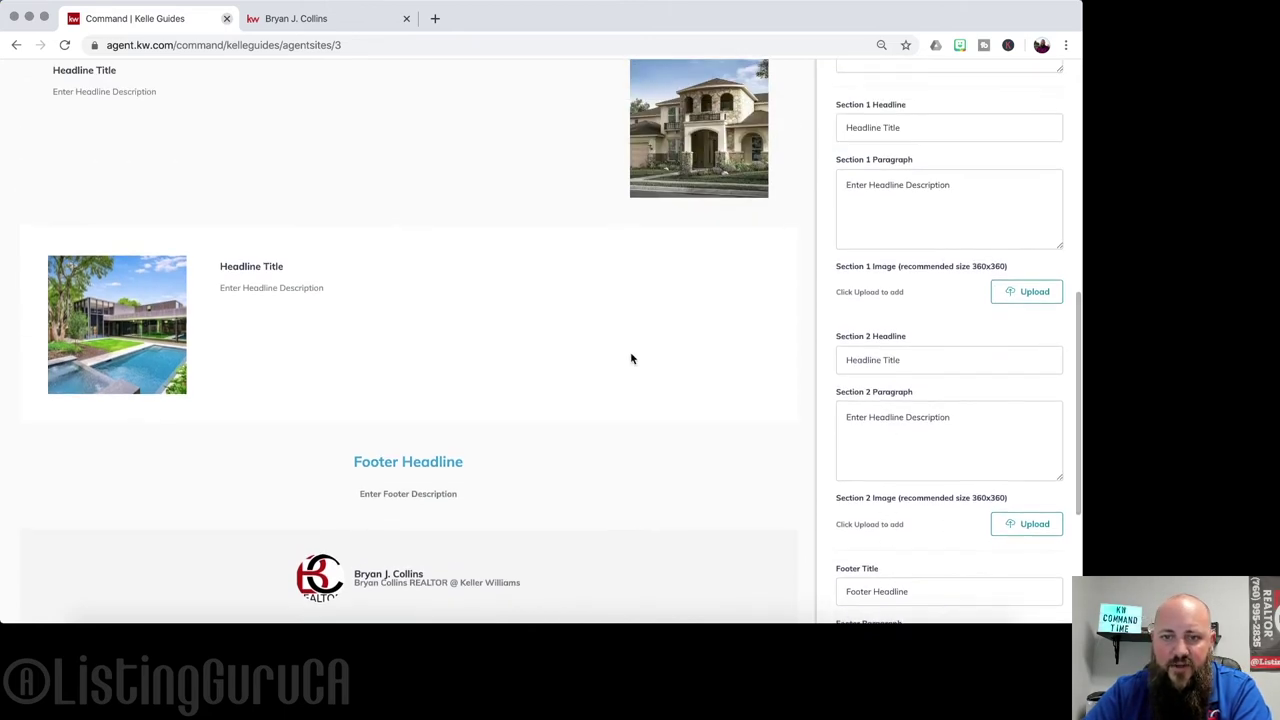
{"action": "scroll", "coordinate": [631, 357], "scroll_direction": "up", "scroll_amount": 3}
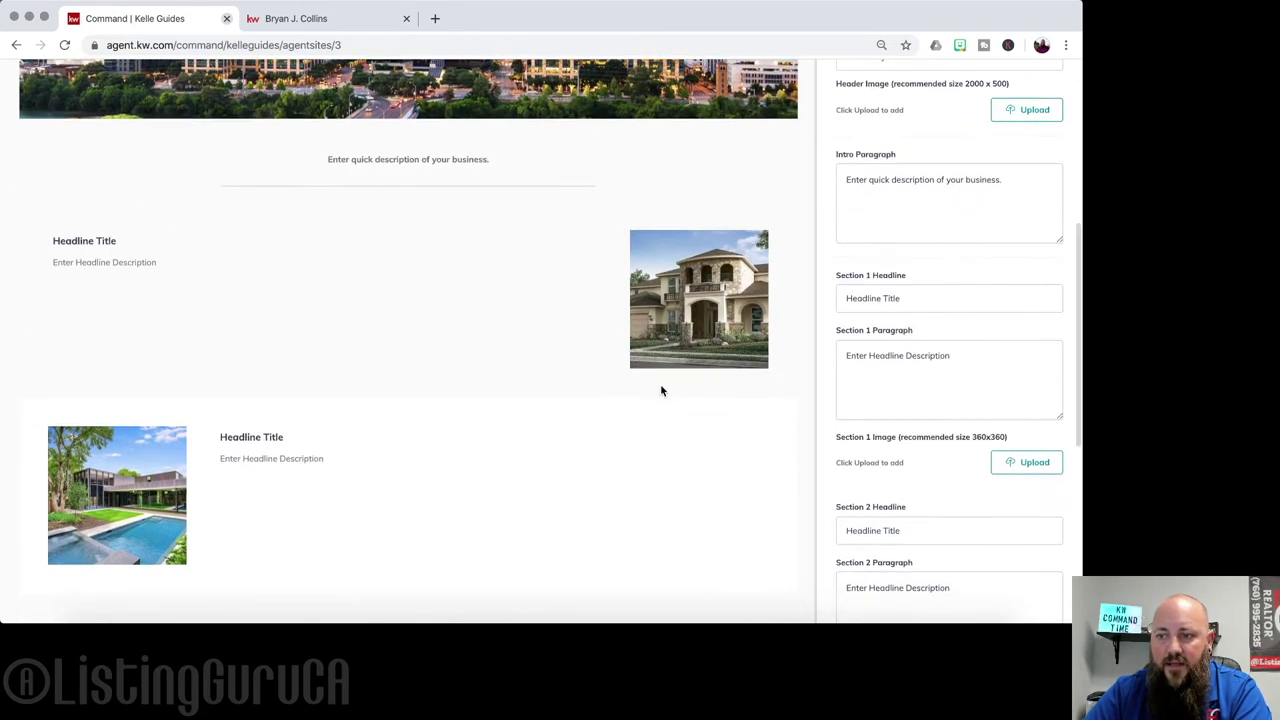
{"action": "scroll", "coordinate": [660, 389], "scroll_direction": "down", "scroll_amount": 1}
{"action": "scroll", "coordinate": [660, 389], "scroll_direction": "down", "scroll_amount": 5}
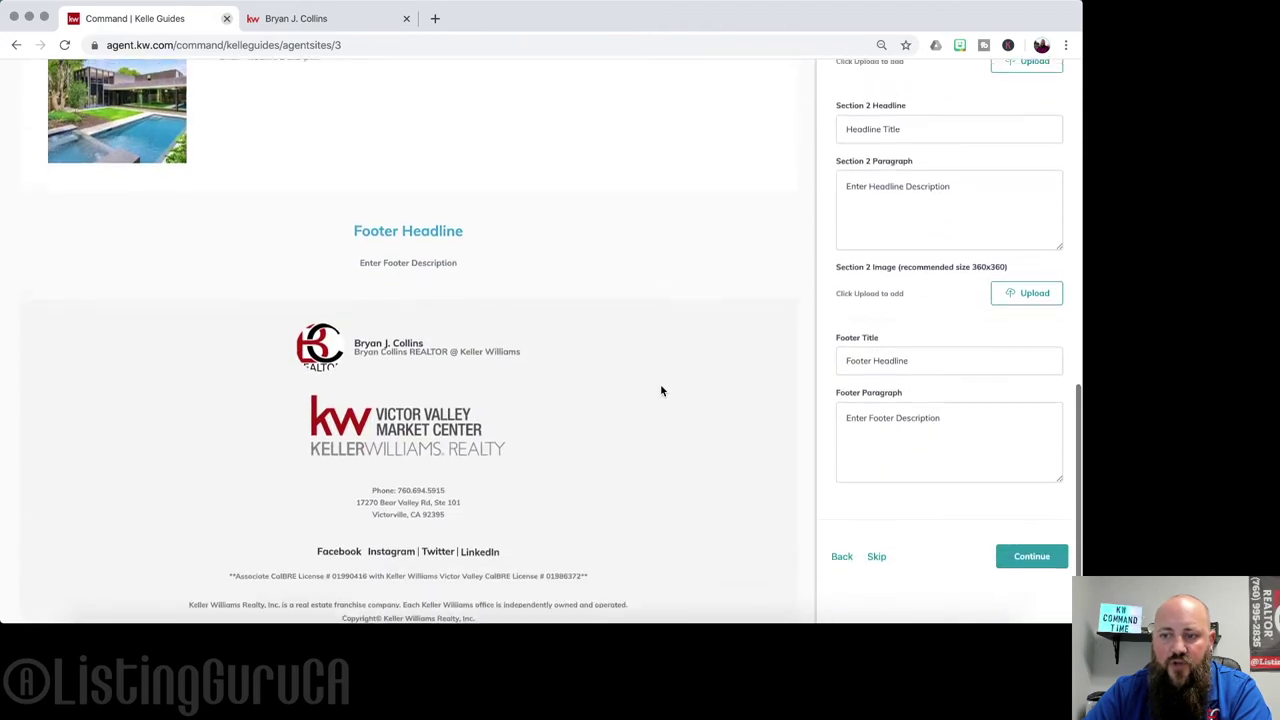
{"action": "scroll", "coordinate": [537, 314], "scroll_direction": "up", "scroll_amount": 4}
{"action": "scroll", "coordinate": [537, 314], "scroll_direction": "down", "scroll_amount": 4}
{"action": "scroll", "coordinate": [914, 271], "scroll_direction": "up", "scroll_amount": 15}
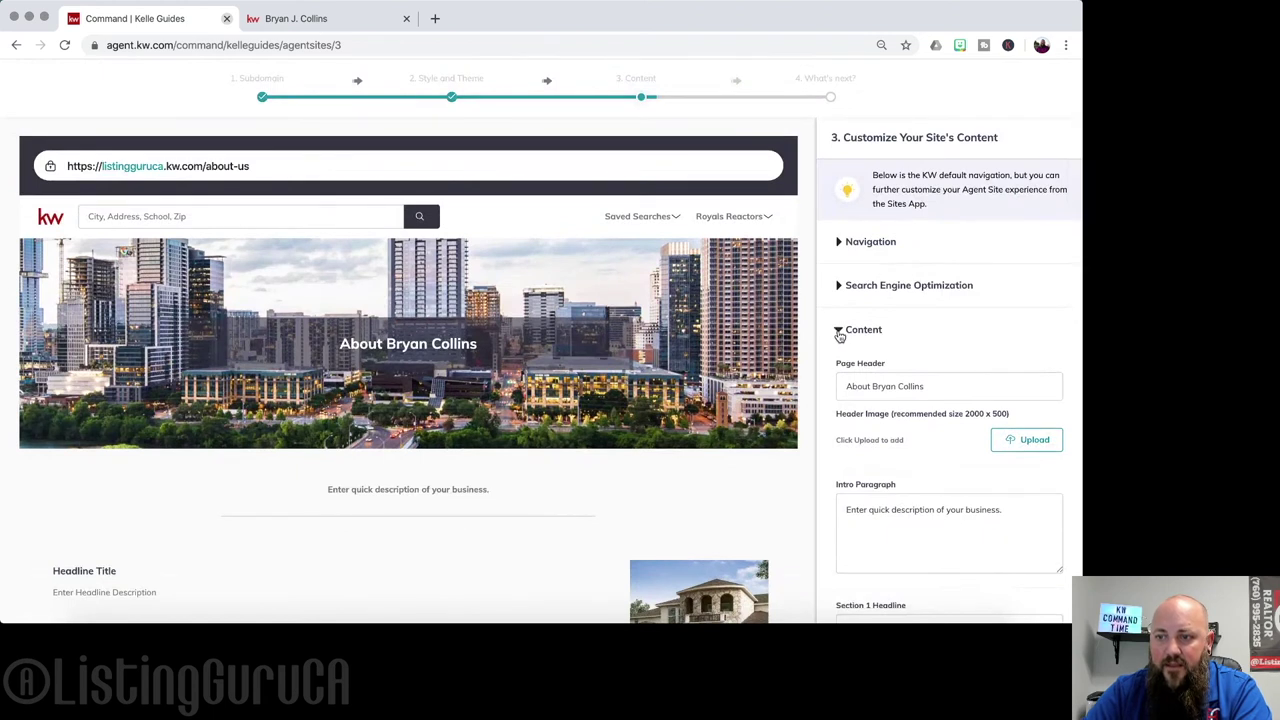
- Expand the Search Engine Optimization settings and replace the page title with the agent's full name followed by "REALTOR Victorville, Hesperia Apple Valley"
{"action": "left_click", "coordinate": [840, 333]}
{"action": "left_click", "coordinate": [837, 287]}
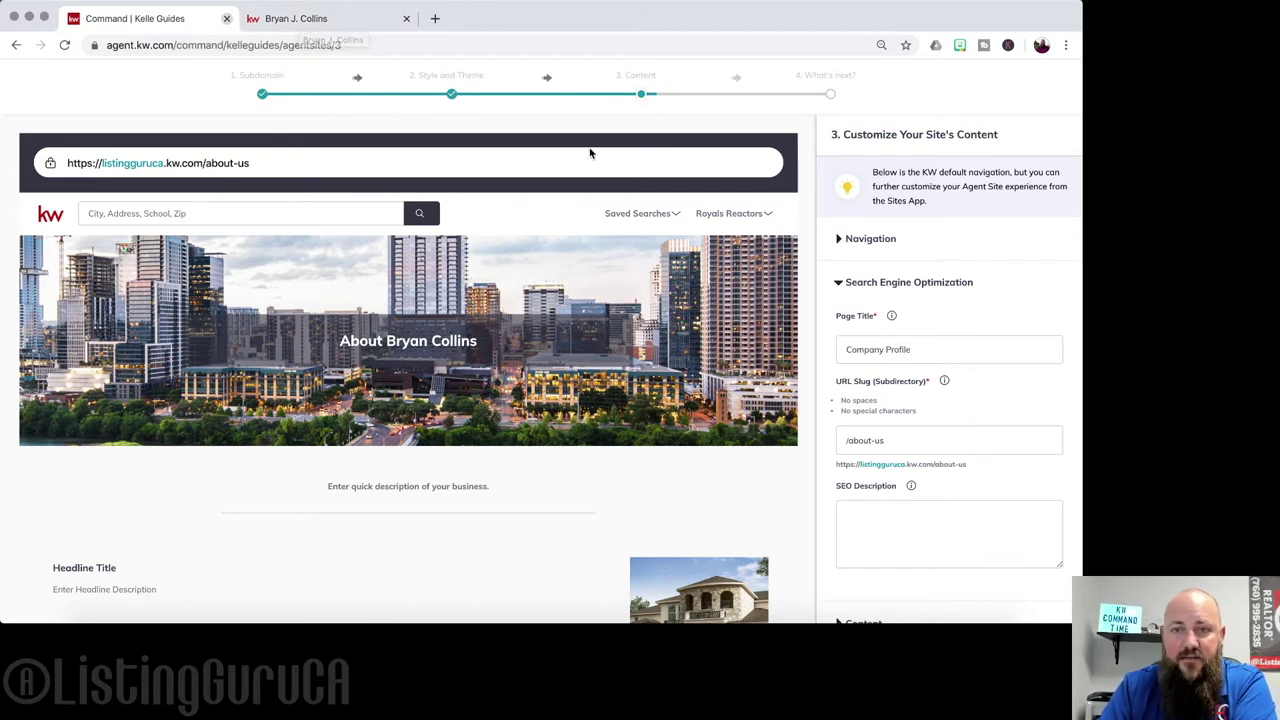
{"action": "left_click", "coordinate": [905, 350]}
{"action": "left_click_drag", "start_coordinate": [930, 350], "coordinate": [790, 357]}
{"action": "type", "text": "About"}
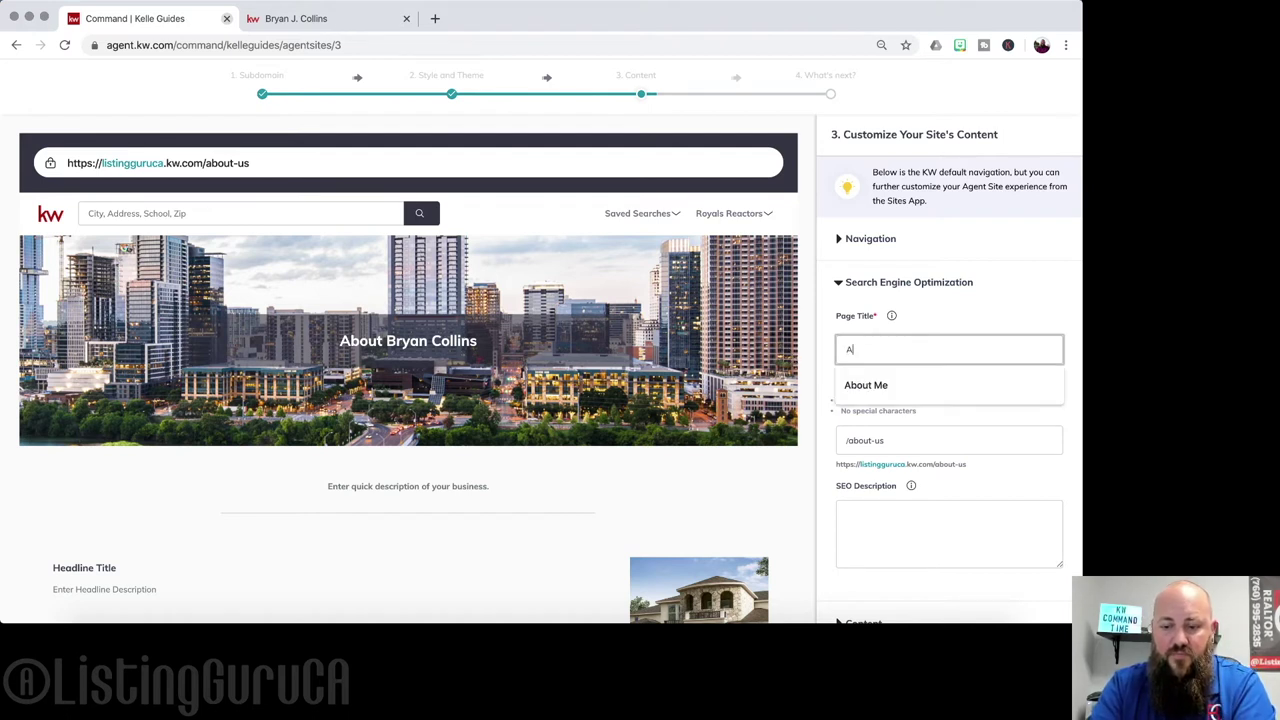
{"action": "key", "text": "BackSpace"}
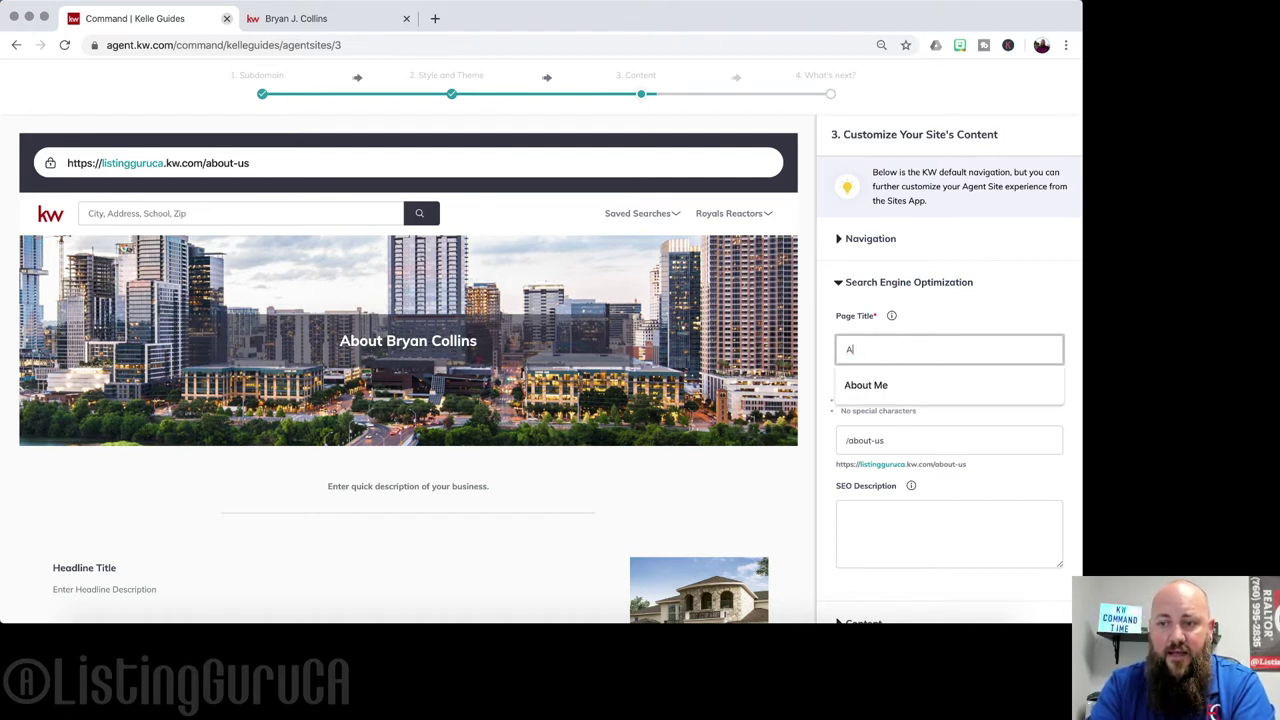
{"action": "key", "text": "BackSpace"}
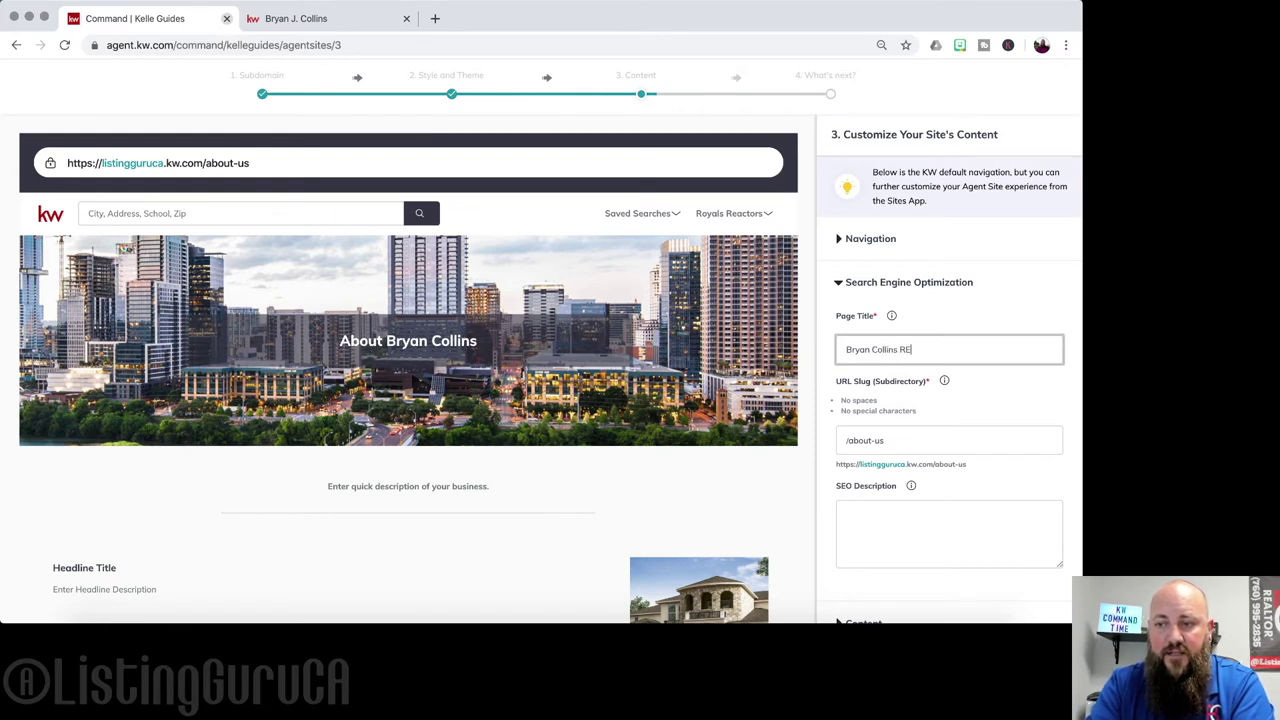
{"action": "type", "text": "Bryan Collins REALTOR Victorville, Hesperia Ac"}
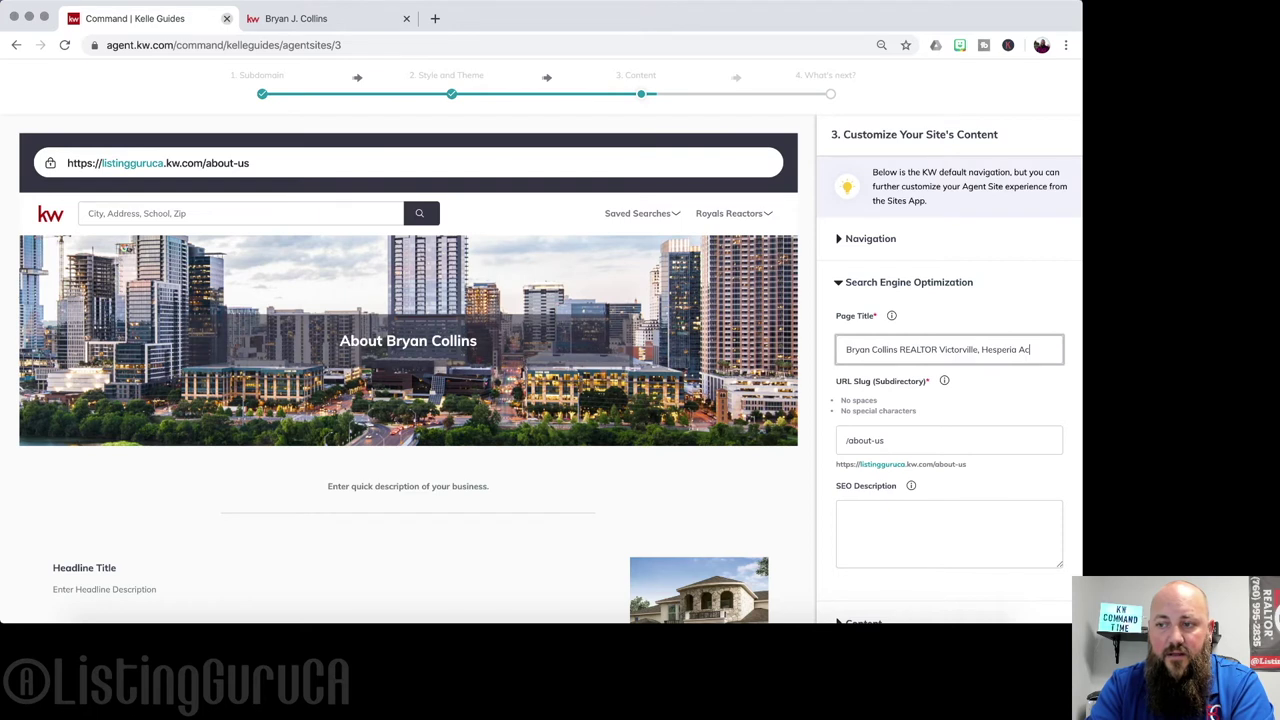
{"action": "key", "text": "BackSpace"}
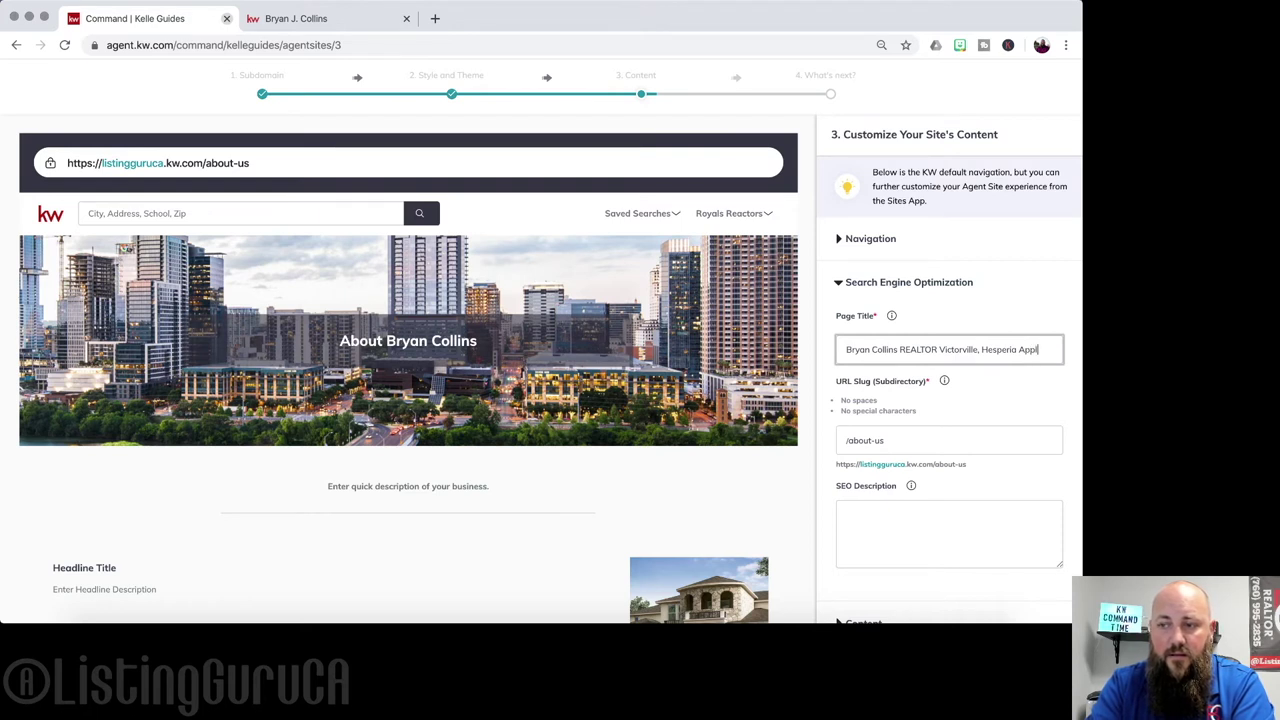
{"action": "type", "text": "alley."}
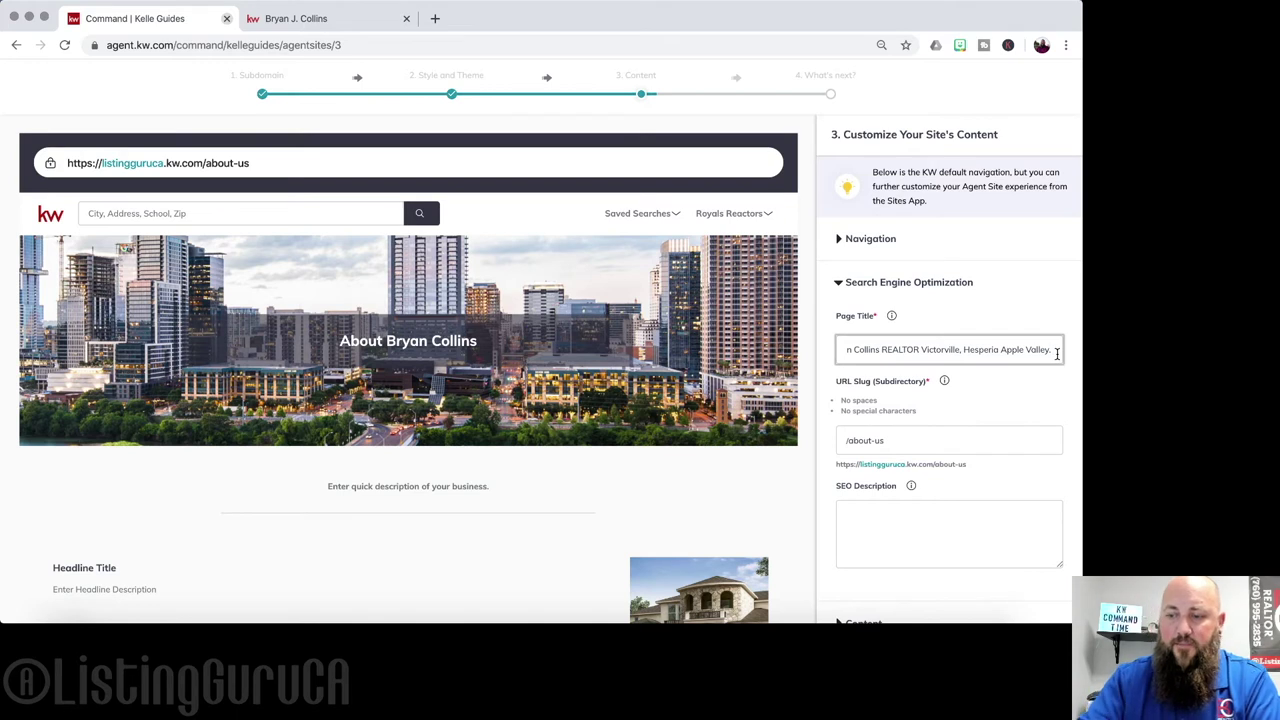
{"action": "key", "text": "BackSpace"}
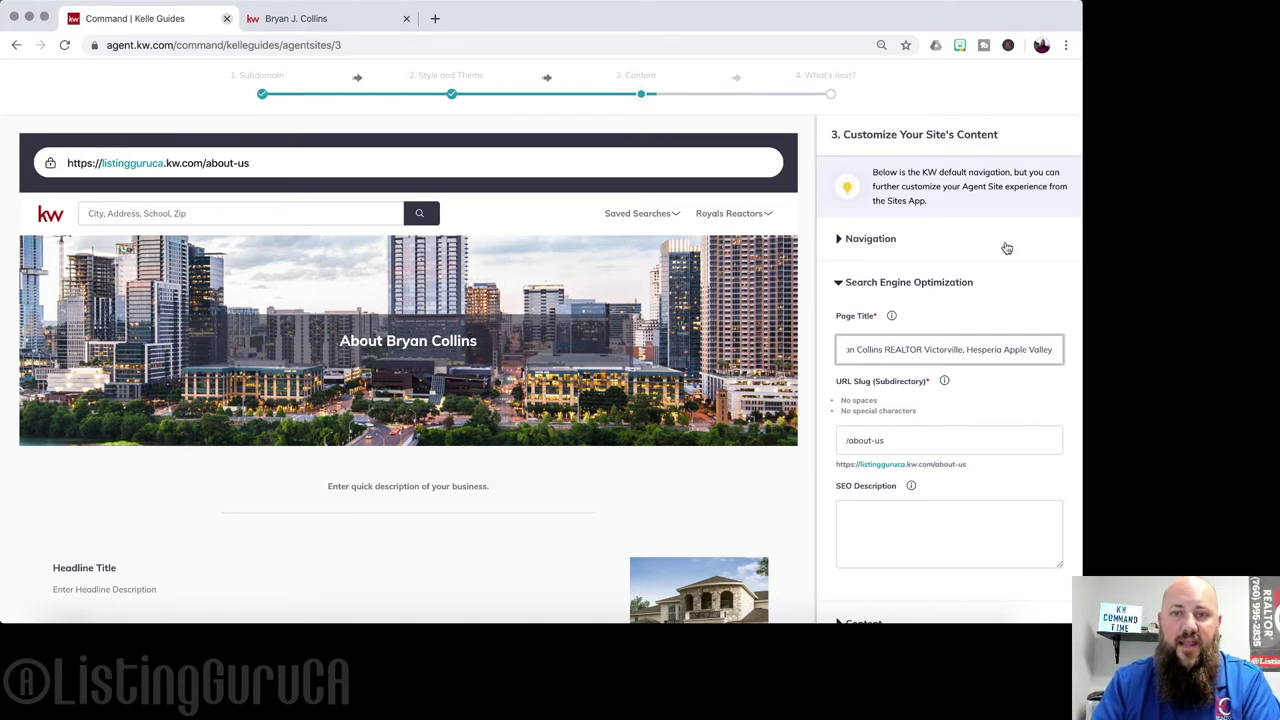
- Add commas after "Hesperia" and "REALTOR" in the SEO page title
{"action": "type", "text": ","}
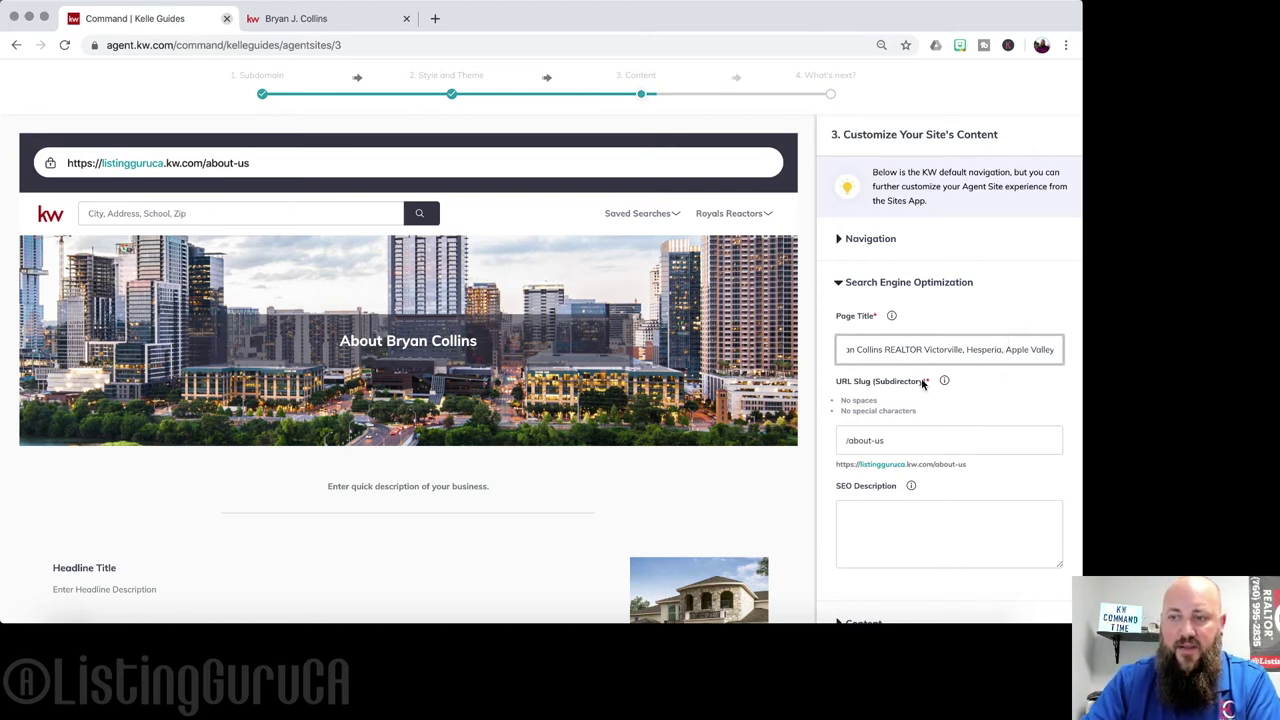
{"action": "type", "text": ","}
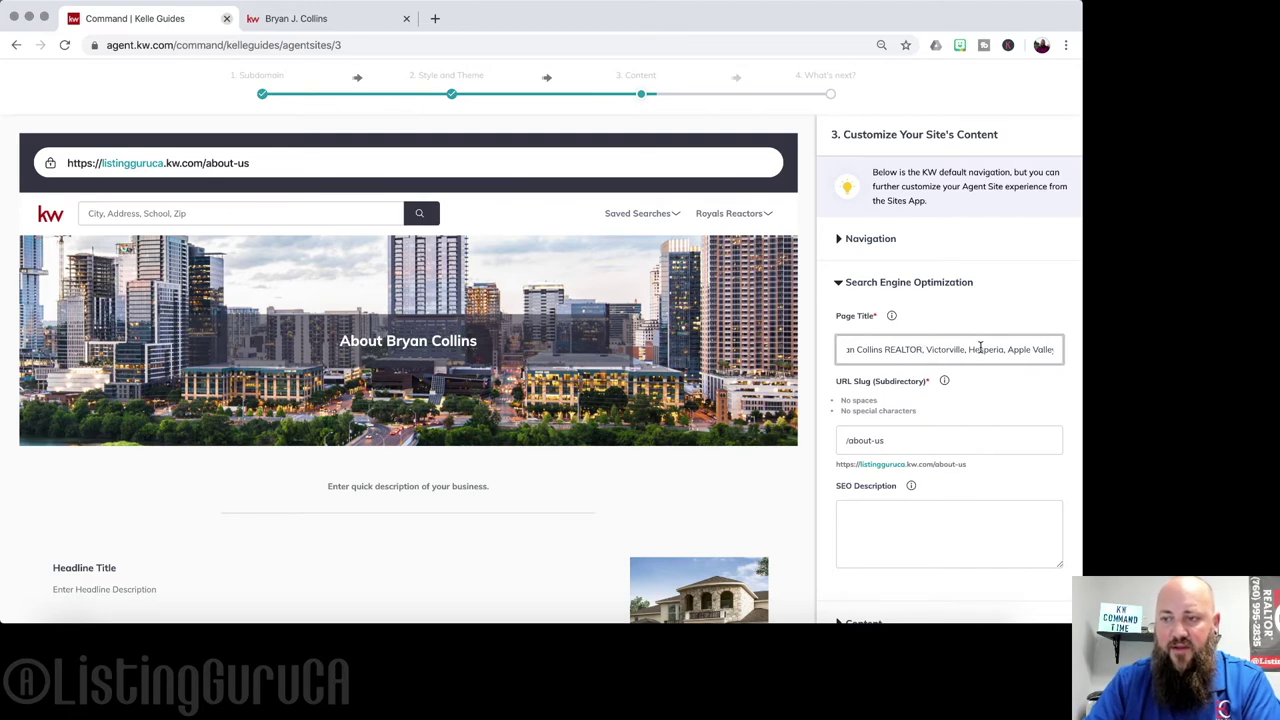
{"action": "left_click", "coordinate": [1009, 289]}
{"action": "left_click", "coordinate": [842, 283]}
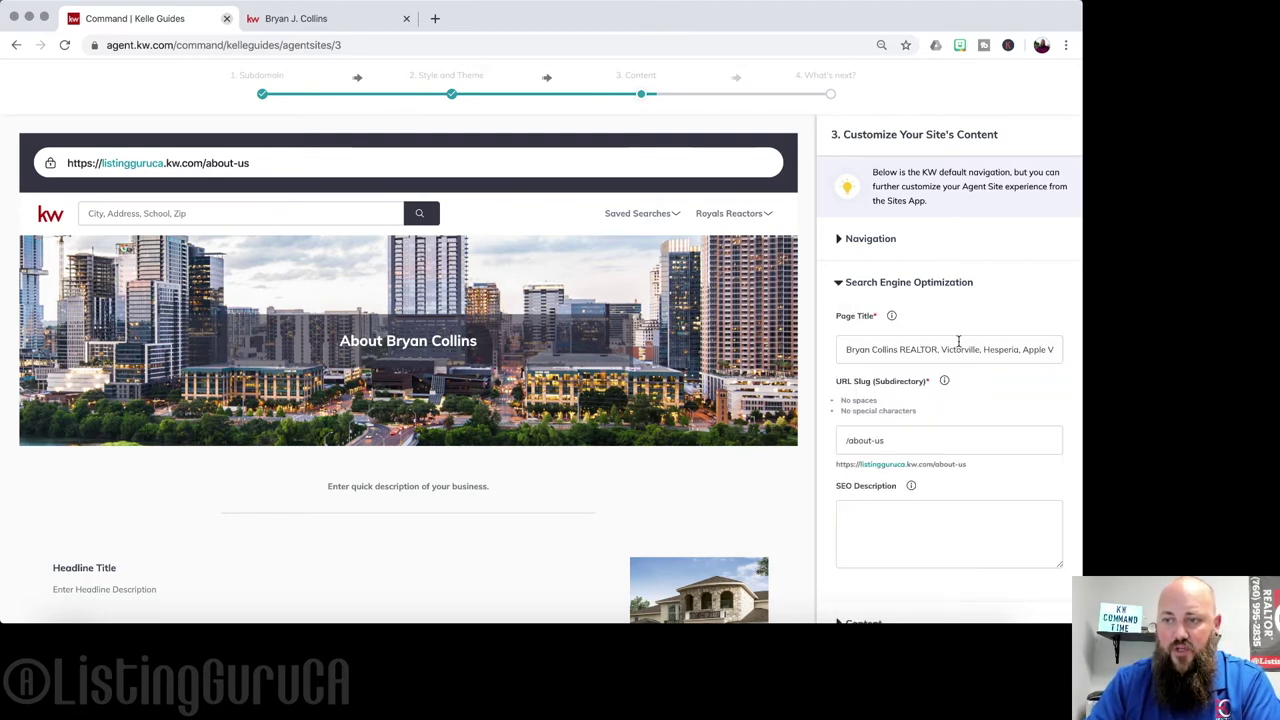
- Begin the SEO Description with the agent's full name followed by "Realtor"
{"action": "scroll", "coordinate": [957, 340], "scroll_direction": "down", "scroll_amount": 1}
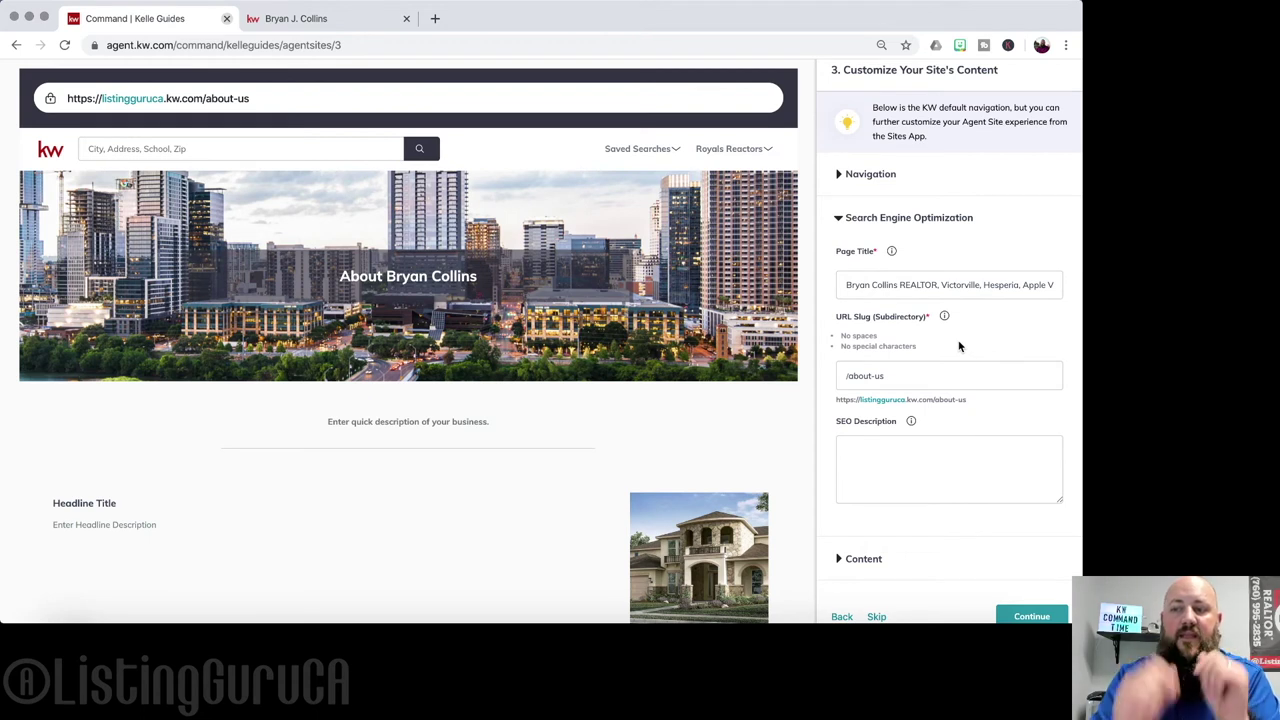
{"action": "left_click", "coordinate": [859, 476]}
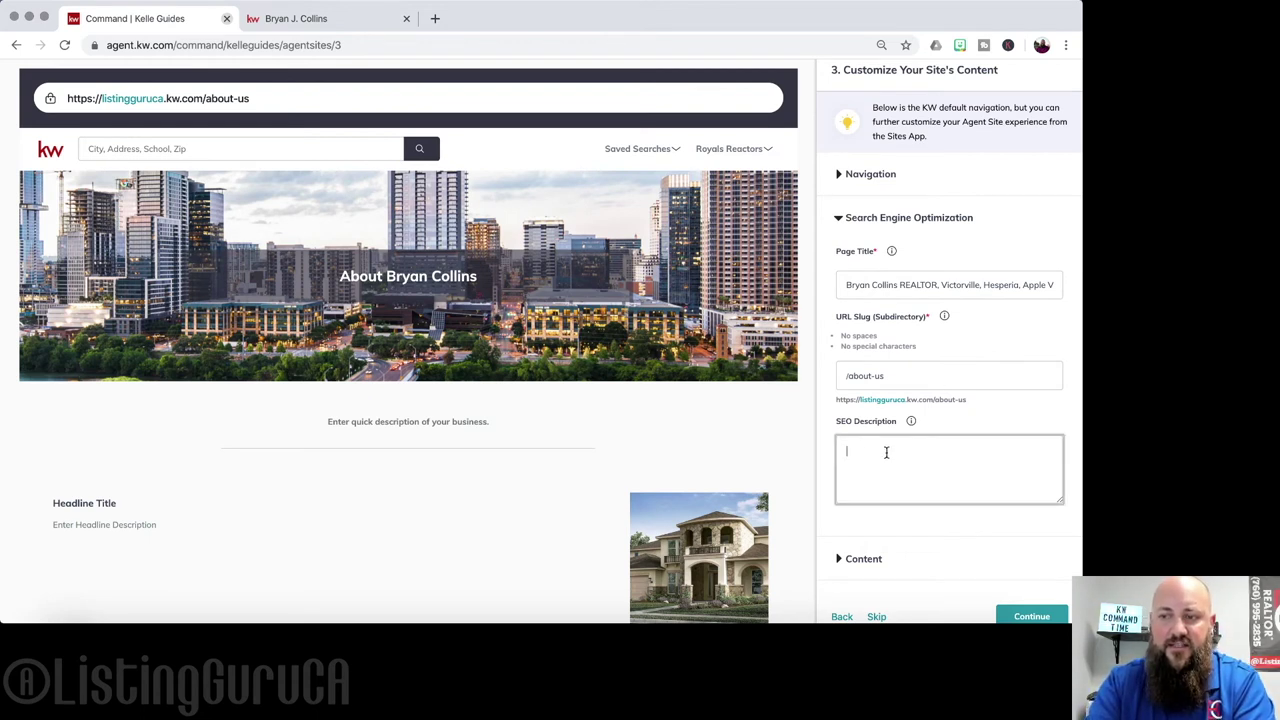
{"action": "type", "text": "Brya"}
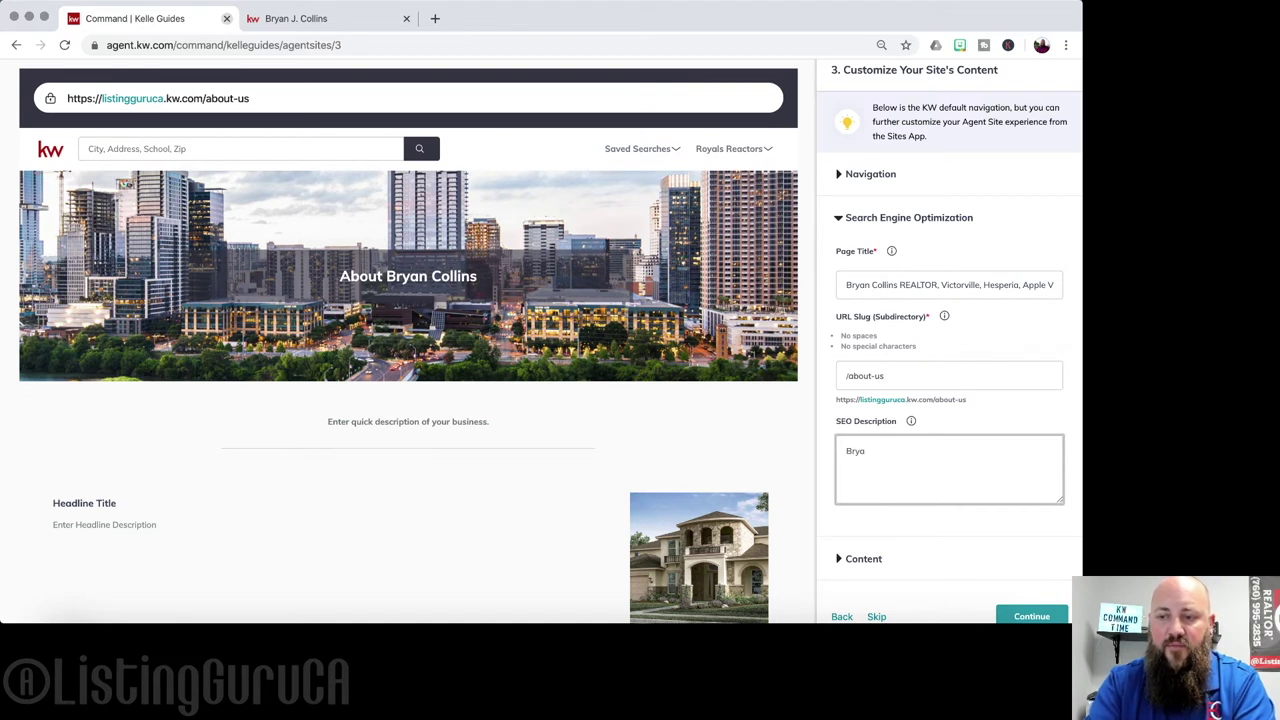
{"action": "type", "text": "n an"}
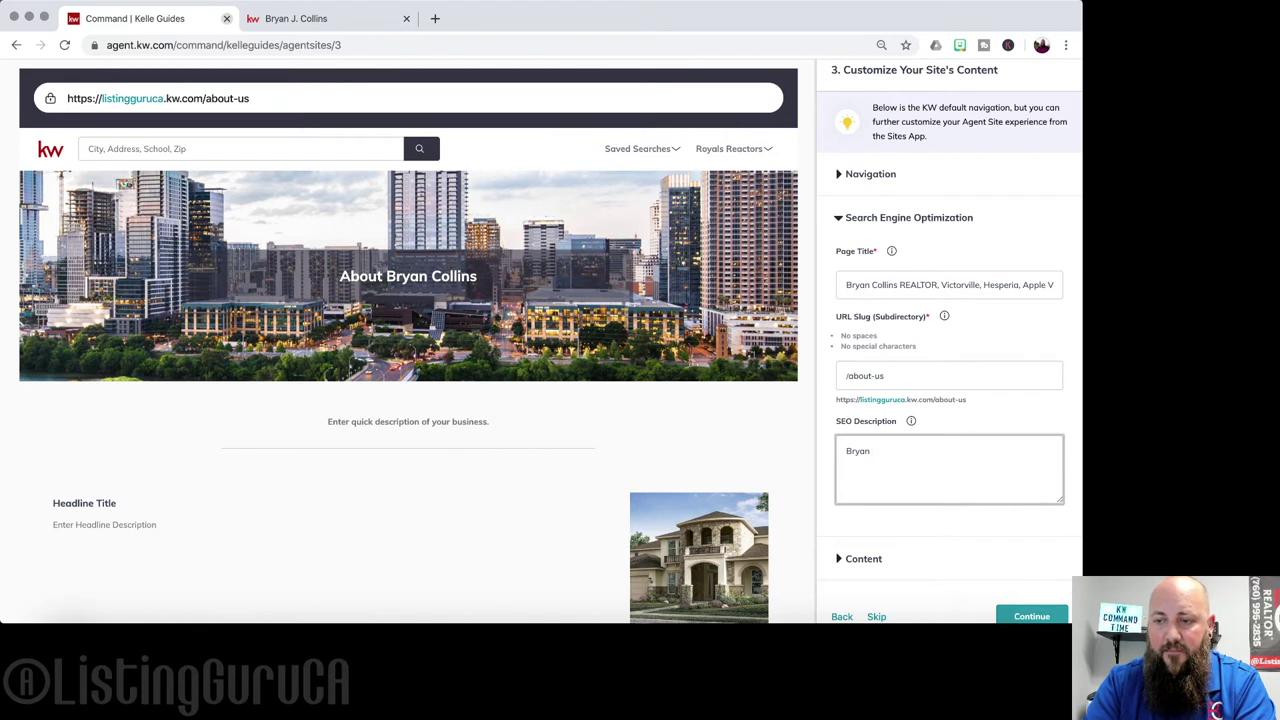
{"action": "type", "text": "Collins Realtor"}
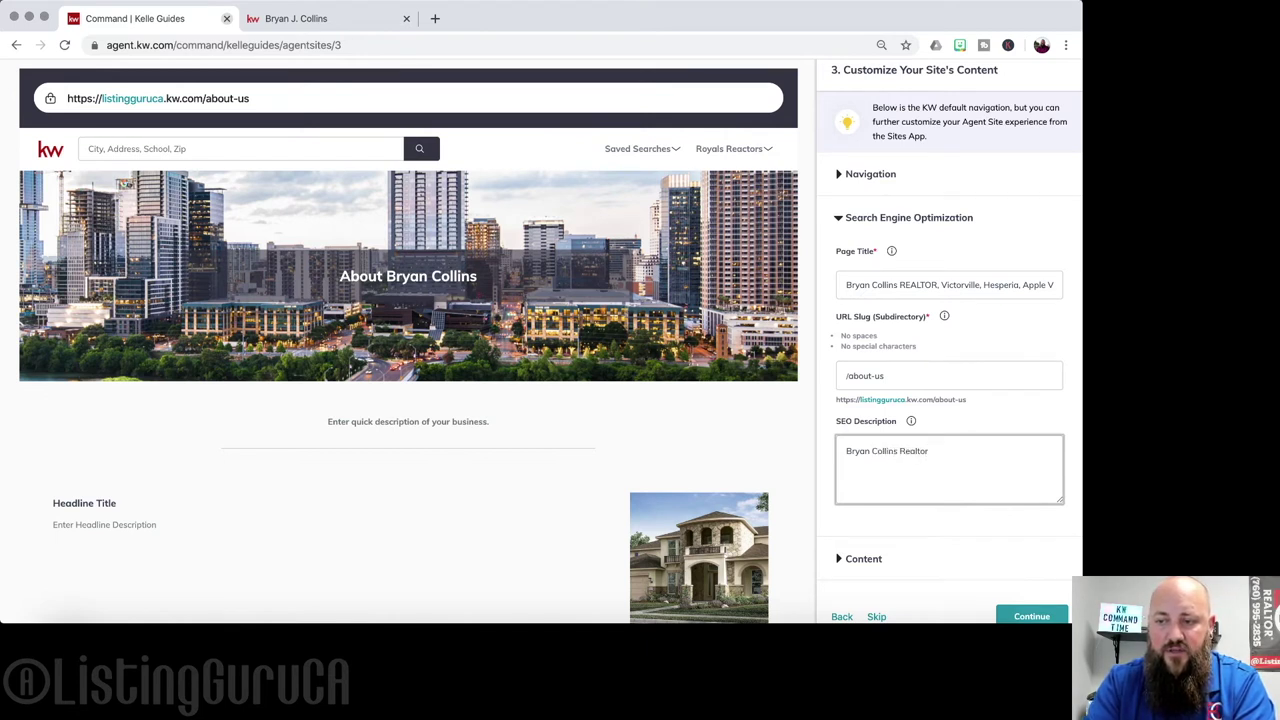
- Continue the SEO Description after "Realtor" with ", High desert", correcting the typing errors
{"action": "type", "text": ", Hight desert"}
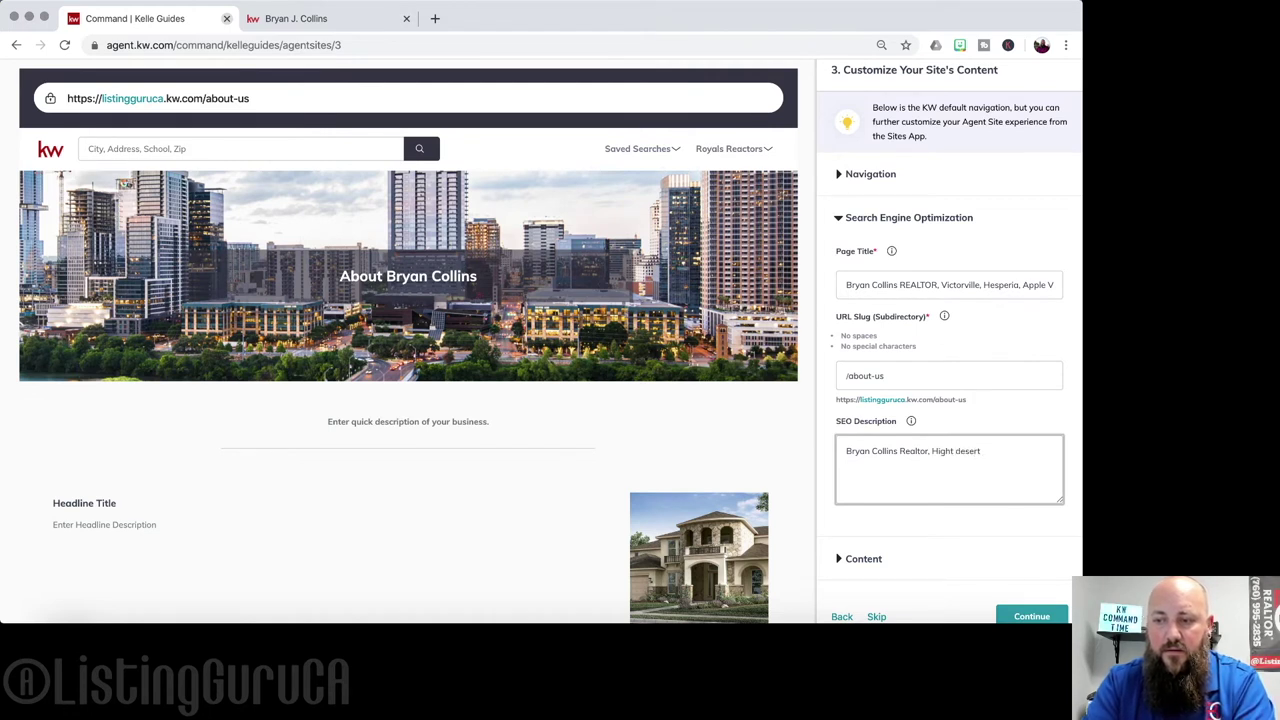
{"action": "key", "text": "BackSpace"}
{"action": "key", "text": "BackSpace"}
{"action": "key", "text": "BackSpace"}
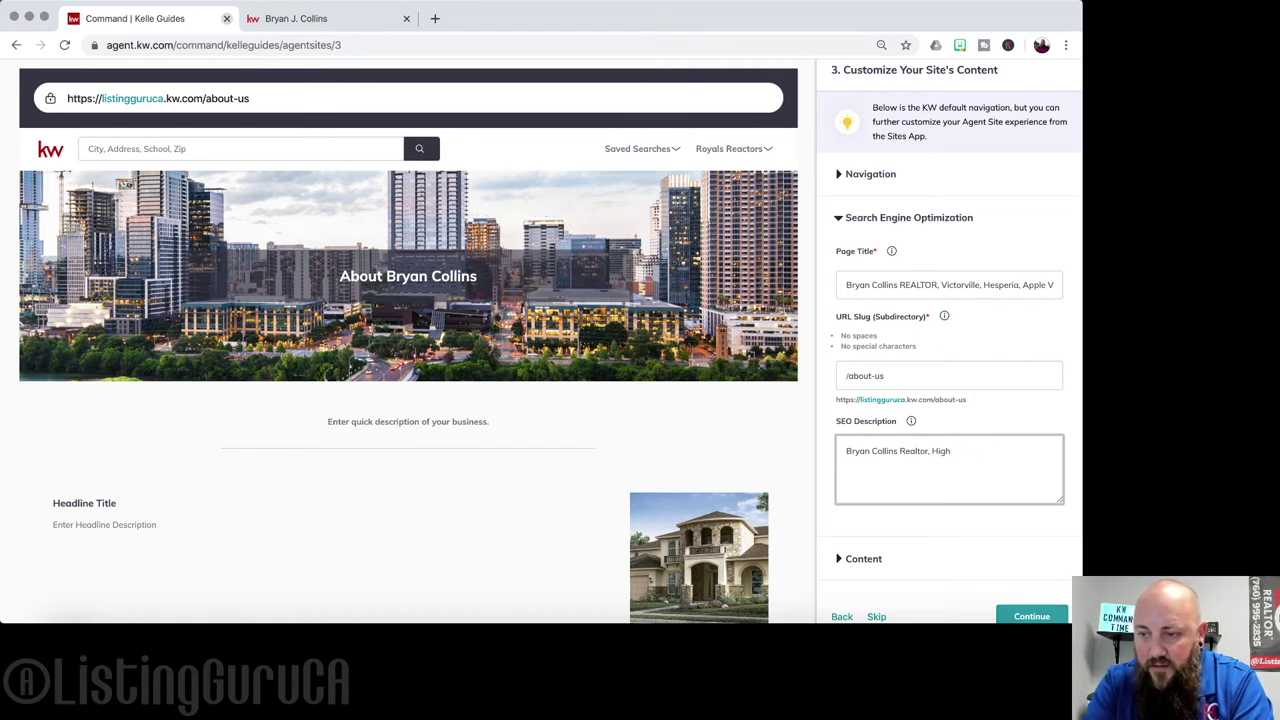
{"action": "type", "text": "desert realtto"}
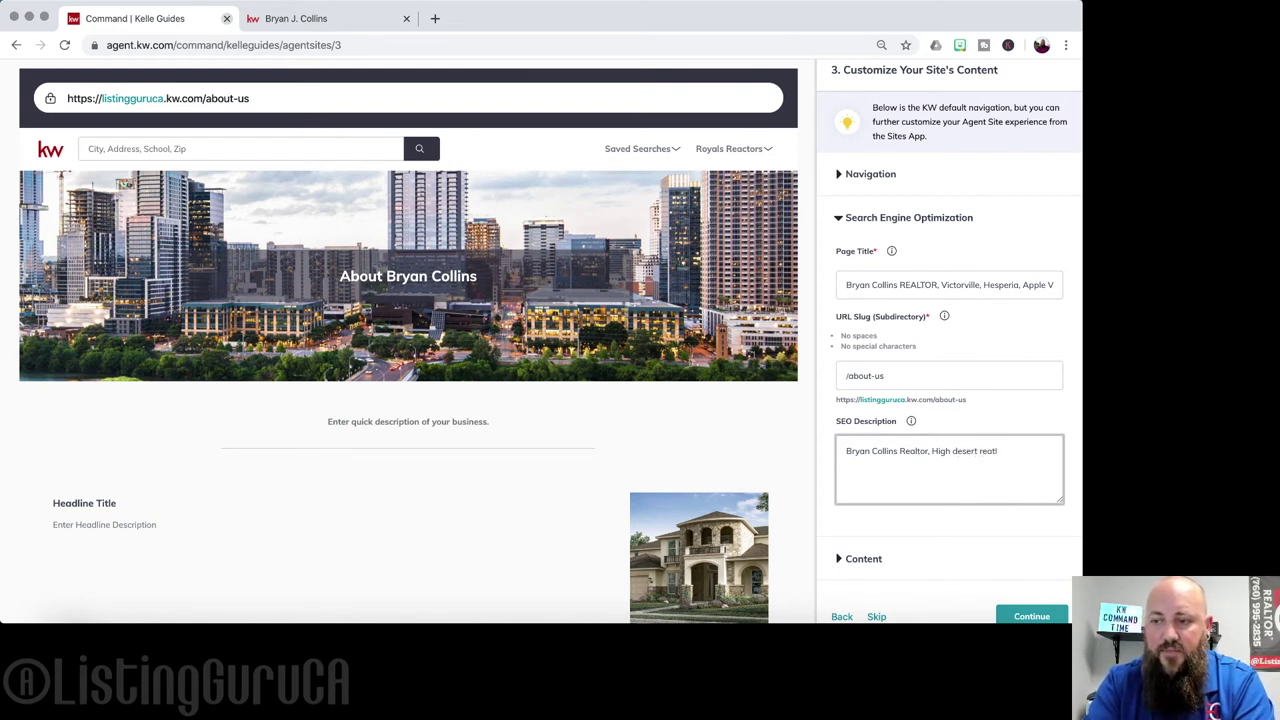
{"action": "key", "text": "BackSpace"}
{"action": "key", "text": "BackSpace"}
{"action": "key", "text": "BackSpace"}
{"action": "key", "text": "BackSpace"}
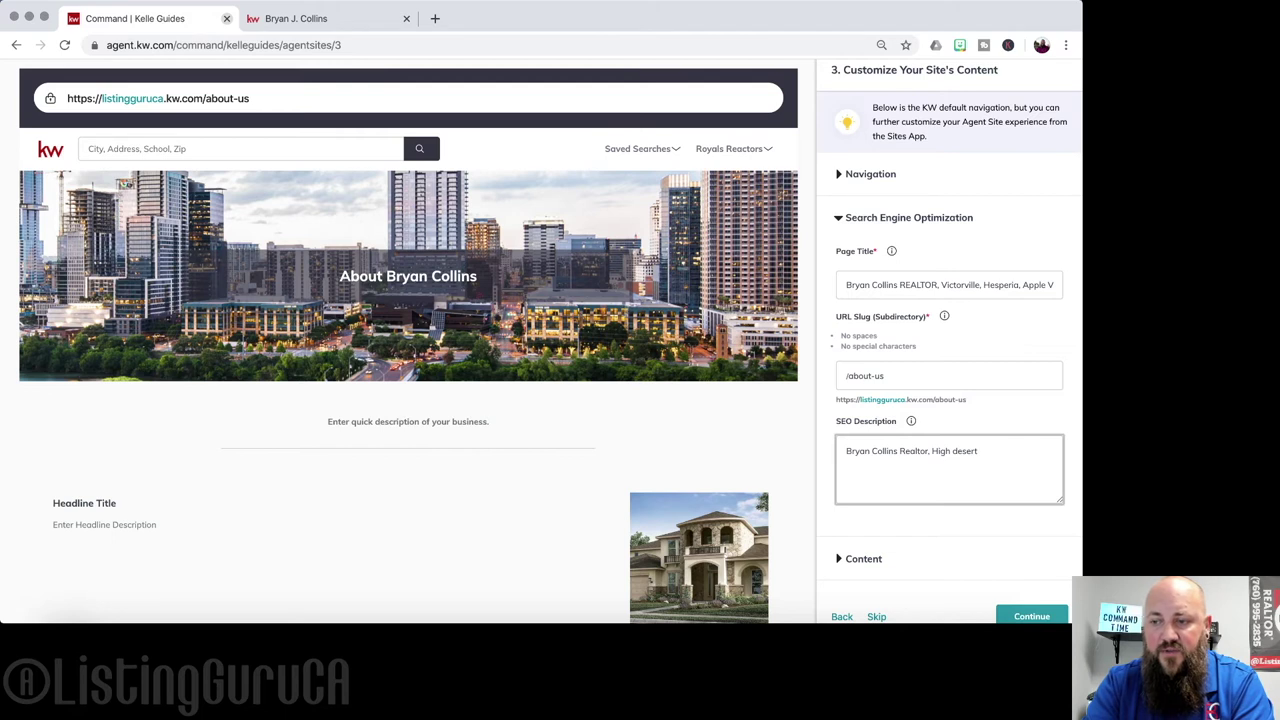
- Append the service areas ", victorville hesperia apple valley oak hills." to the SEO Description
{"action": "type", "text": ", victorv"}
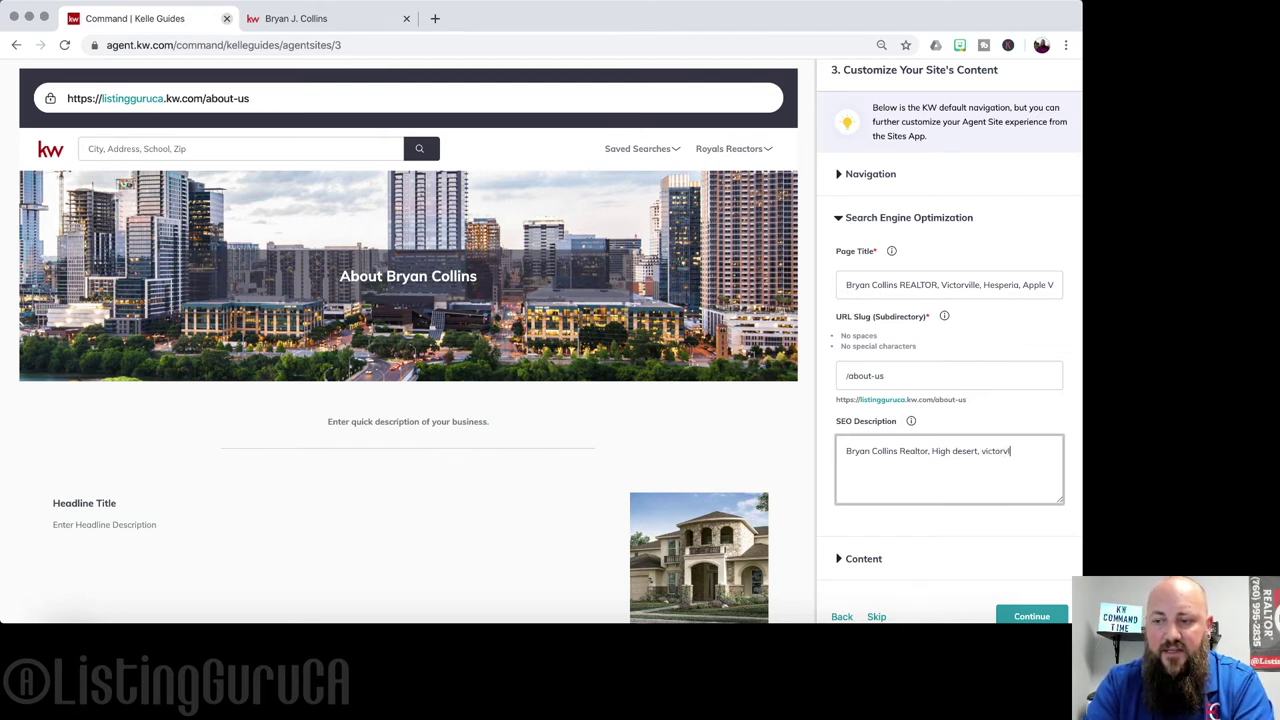
{"action": "type", "text": "ille"}
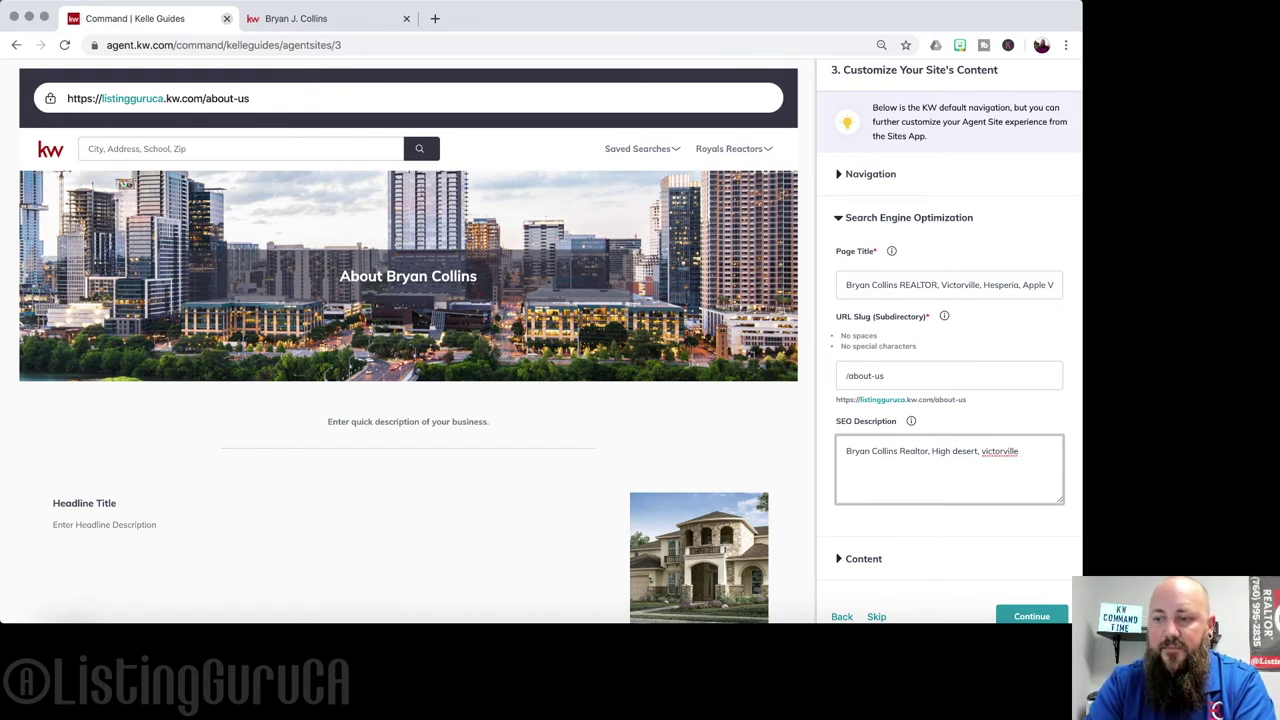
{"action": "type", "text": "hesper"}
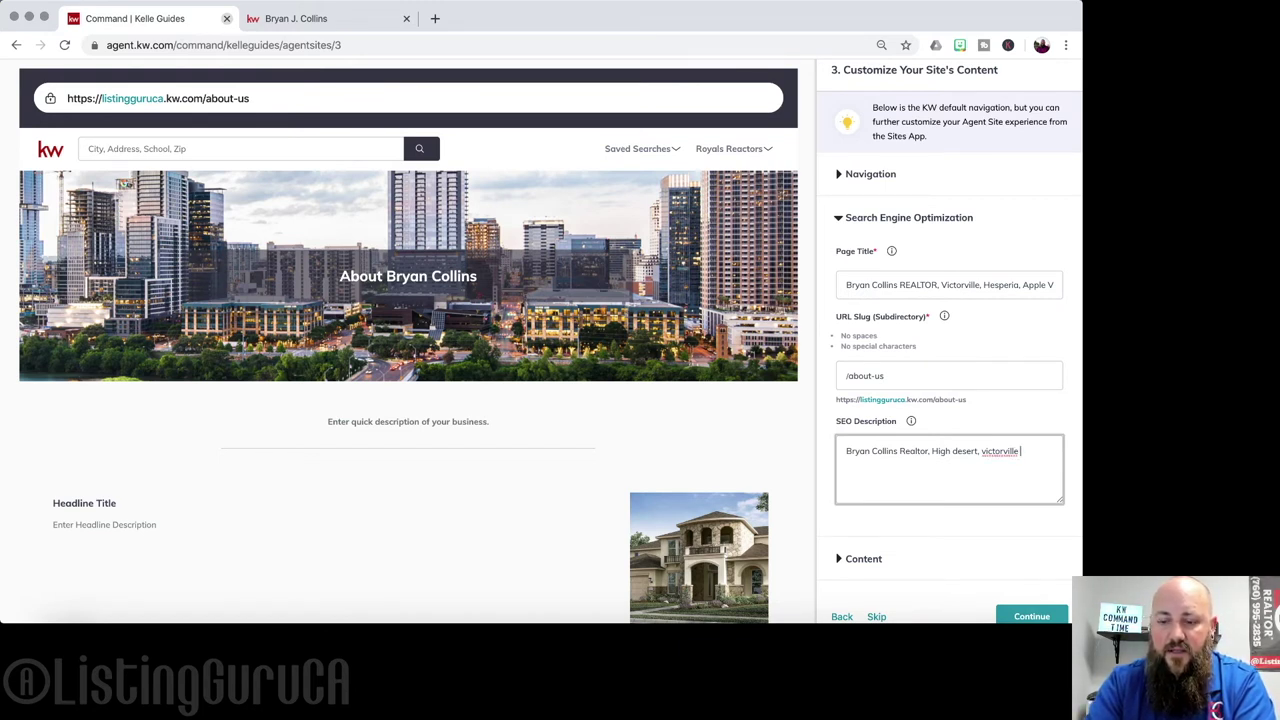
{"action": "type", "text": "ia"}
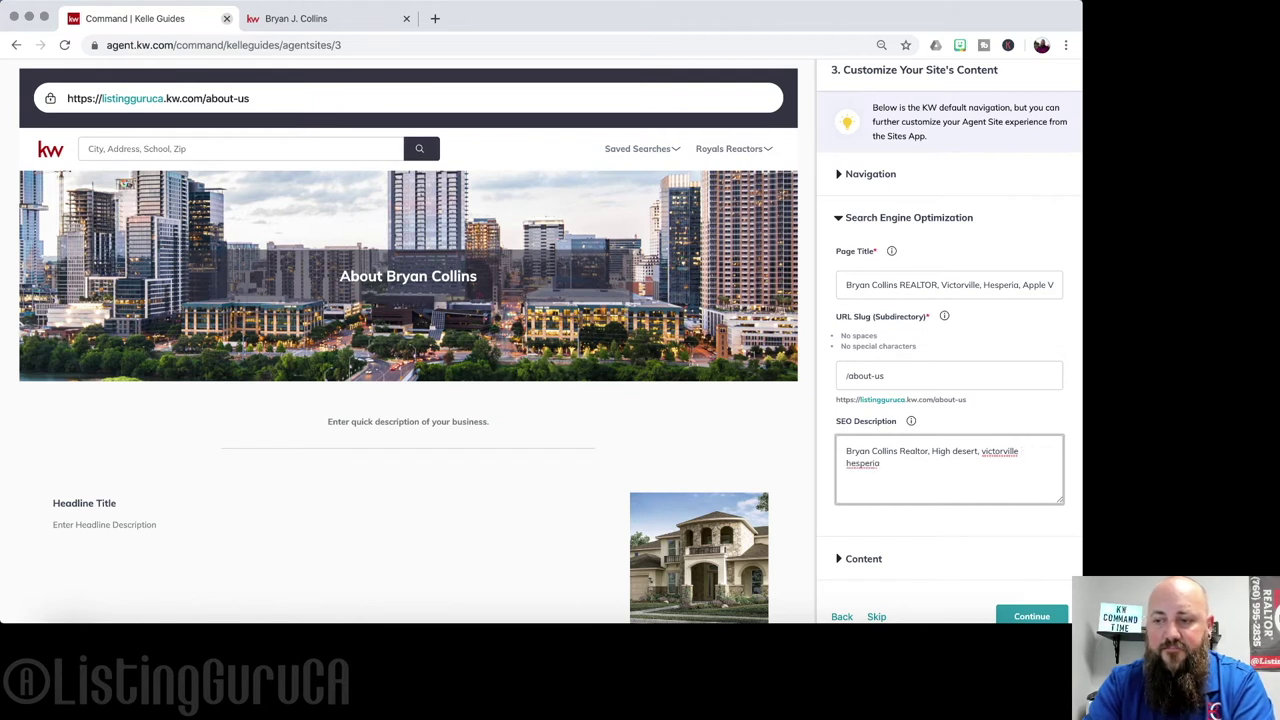
{"action": "type", "text": " apple valley,"}
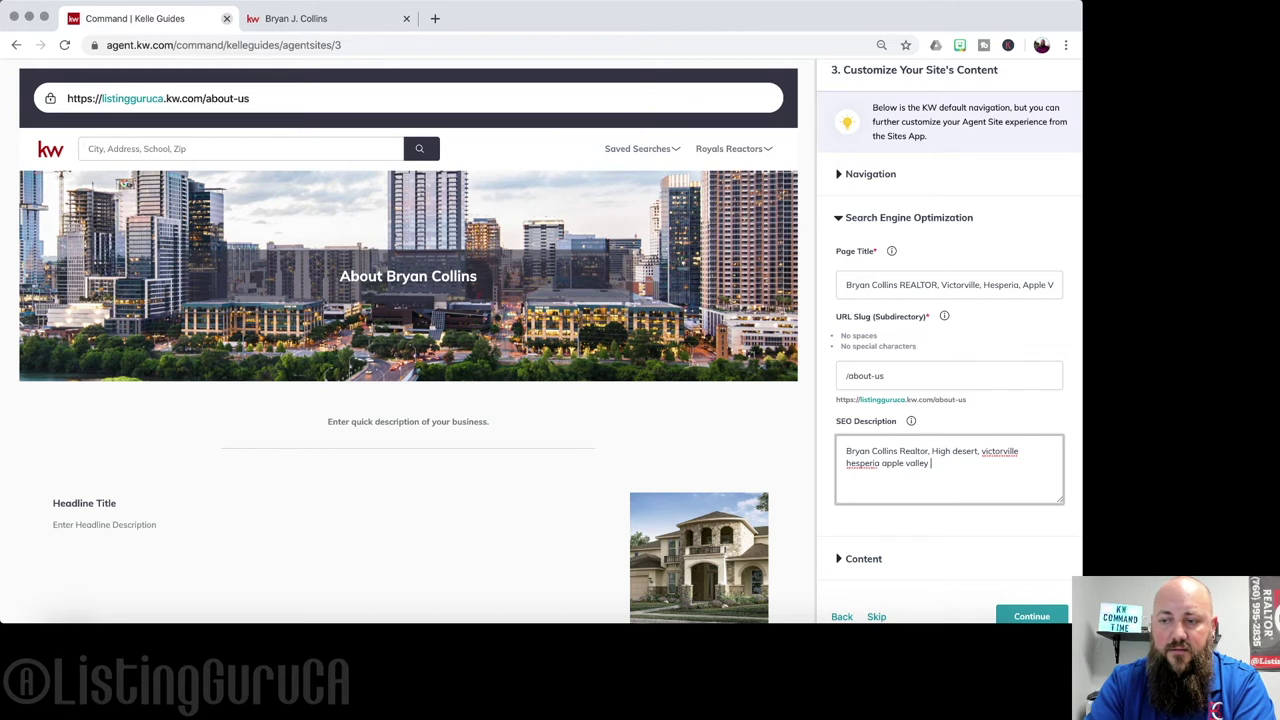
{"action": "type", "text": " oak hills."}
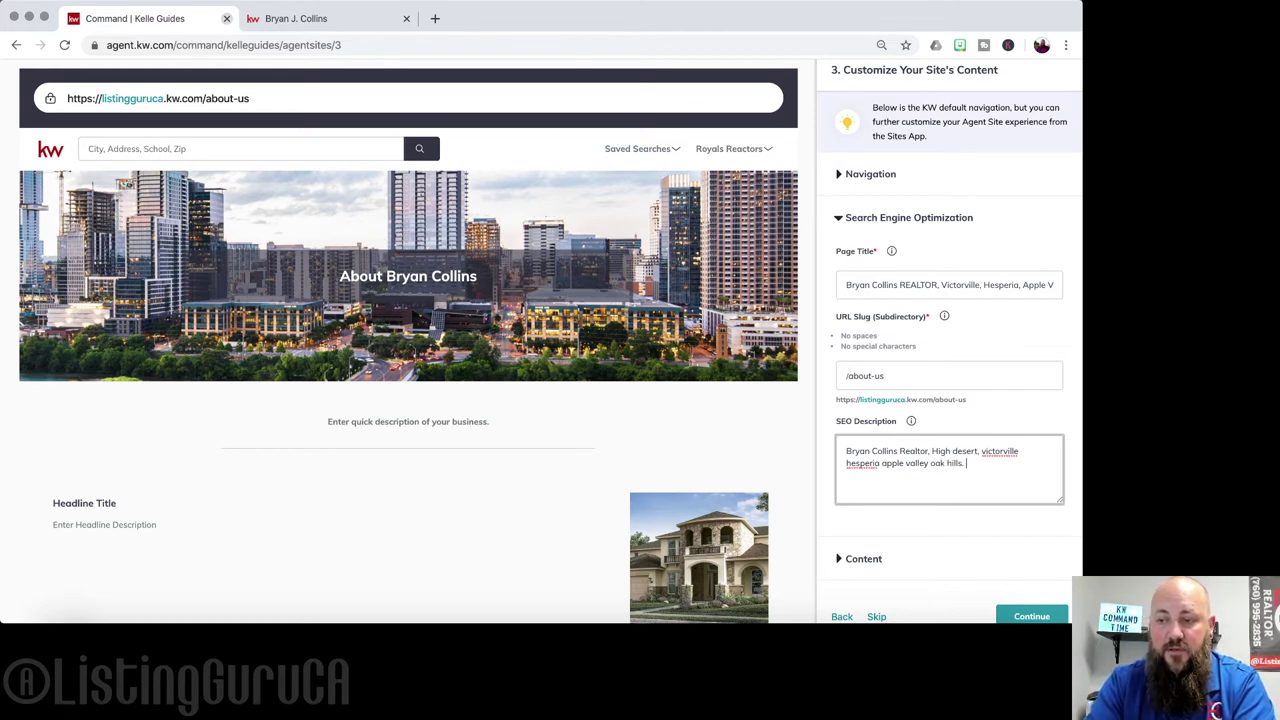
- Finish the SEO Description with "southern california real estate agent"
{"action": "type", "text": " souther"}
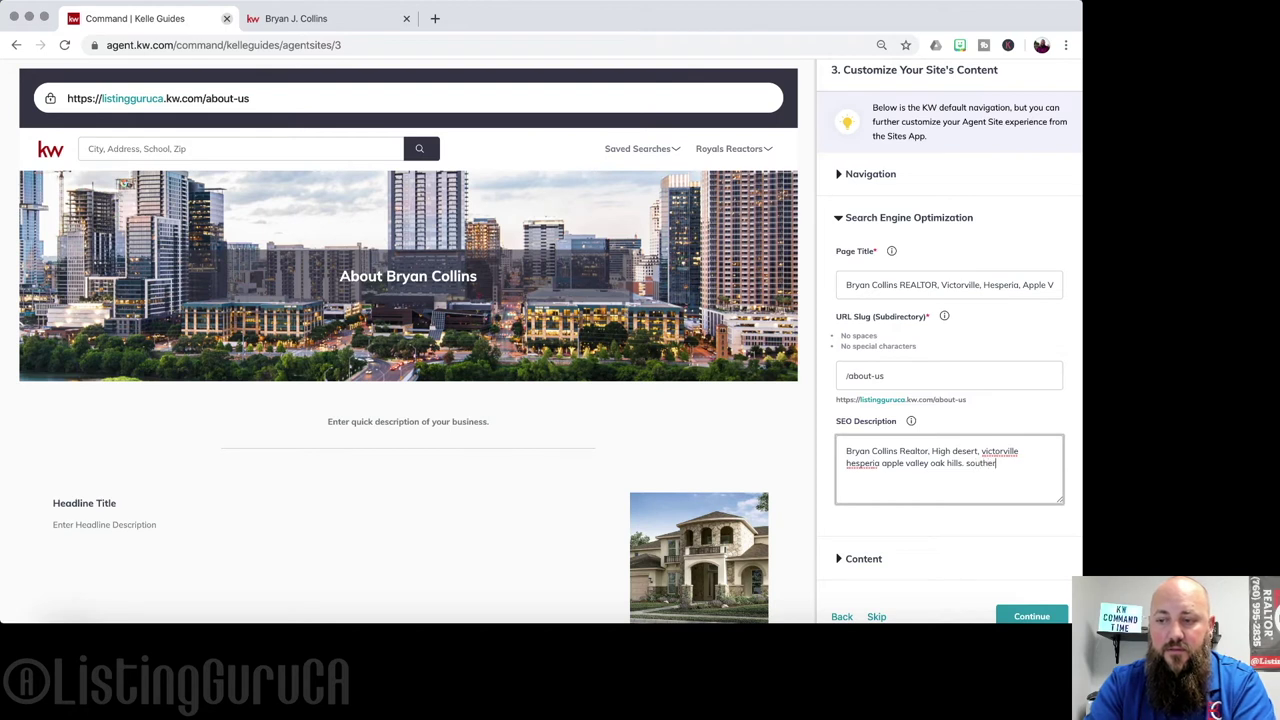
{"action": "type", "text": "n calif"}
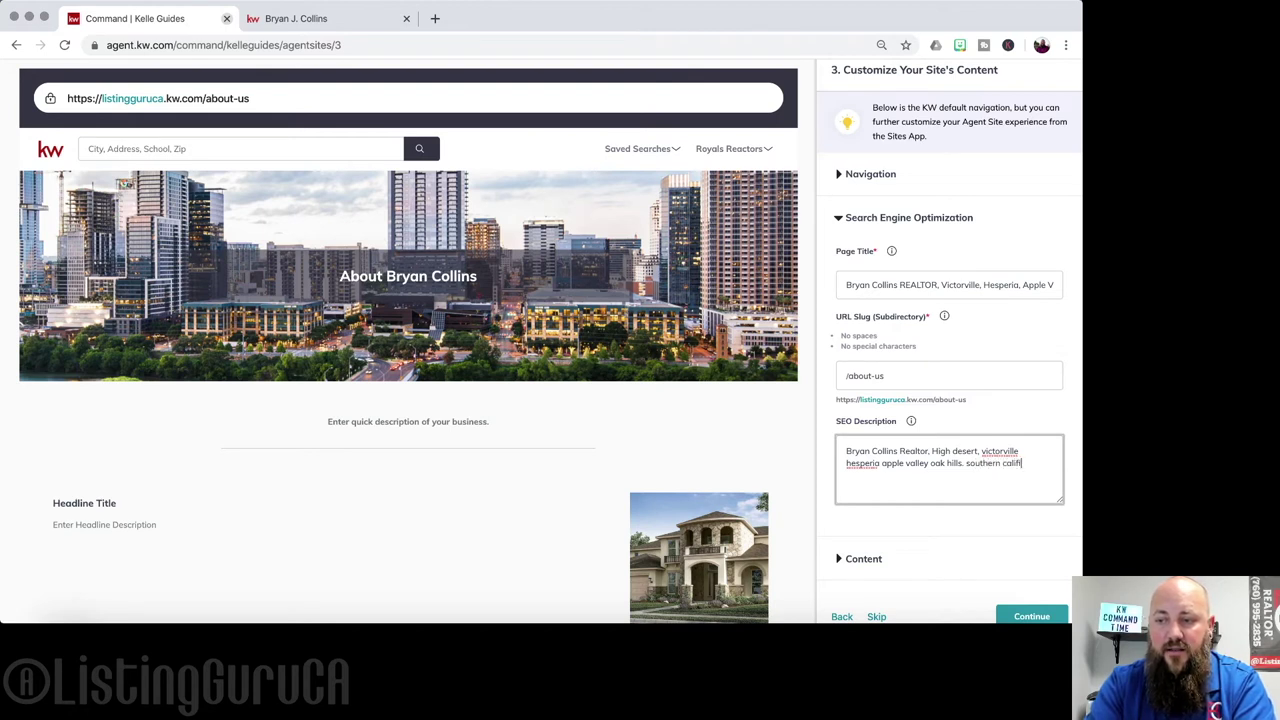
{"action": "type", "text": "irn"}
{"action": "key", "text": "BackSpace"}
{"action": "key", "text": "BackSpace"}
{"action": "key", "text": "BackSpace"}
{"action": "type", "text": "outhern califor"}
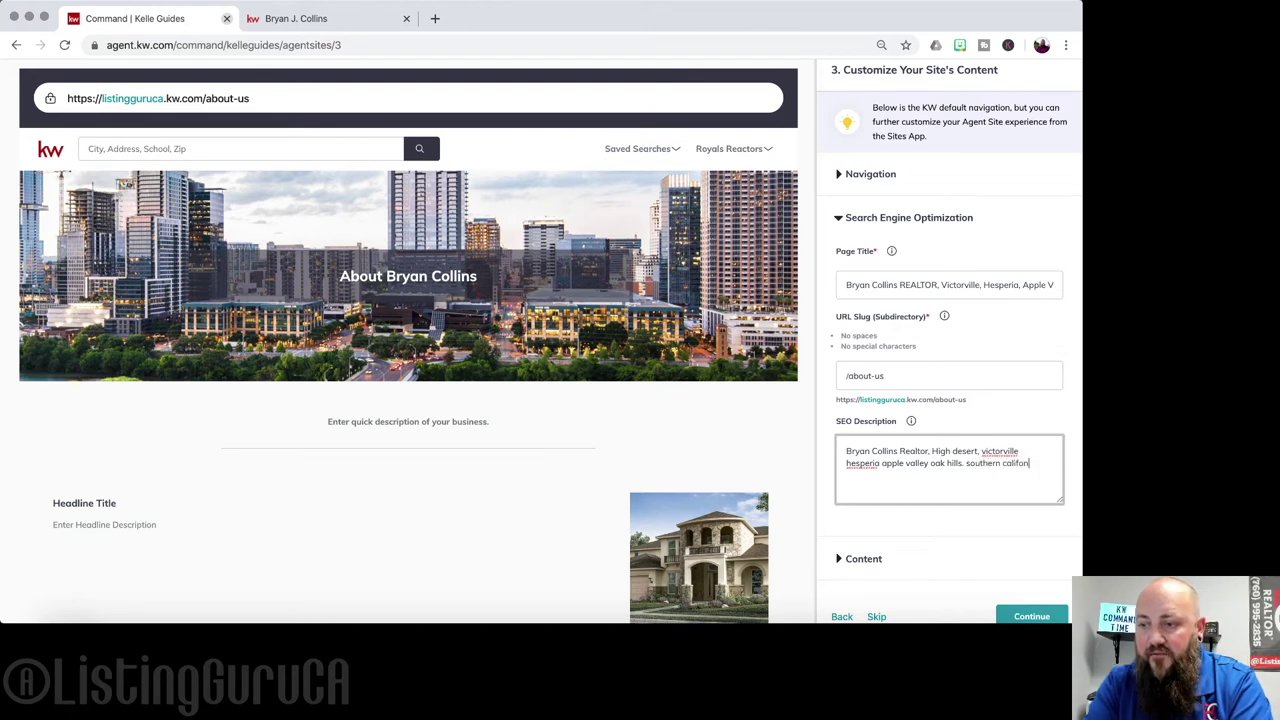
{"action": "type", "text": "nia "}
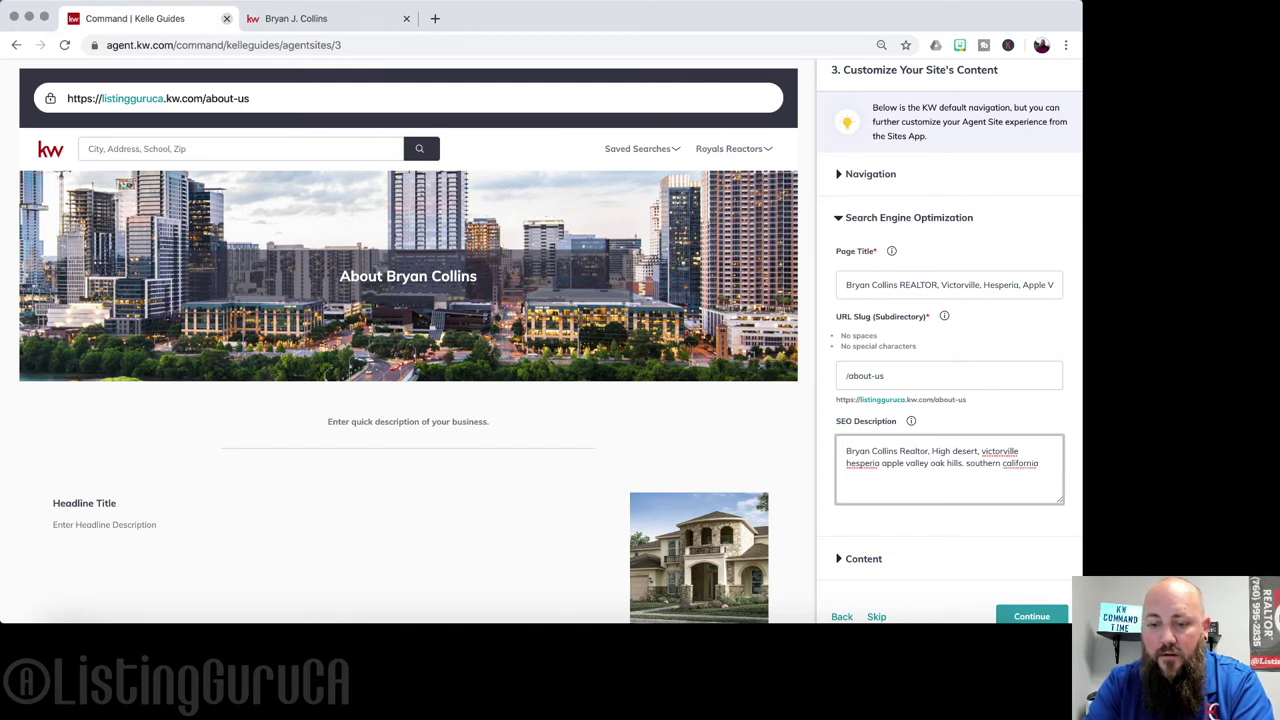
{"action": "type", "text": "real estate agent"}
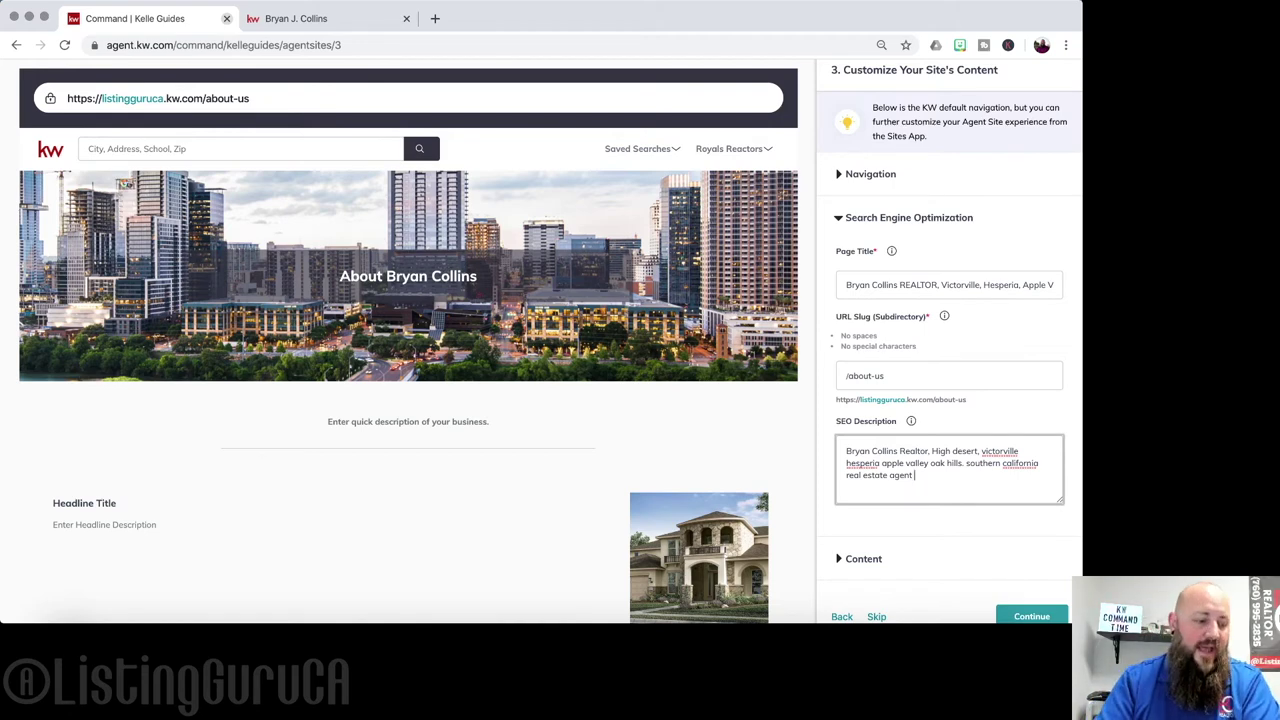
- Change the Company Profile page's URL slug to "/about" and check the full address shown below it
{"action": "scroll", "coordinate": [939, 508], "scroll_direction": "down", "scroll_amount": 1}
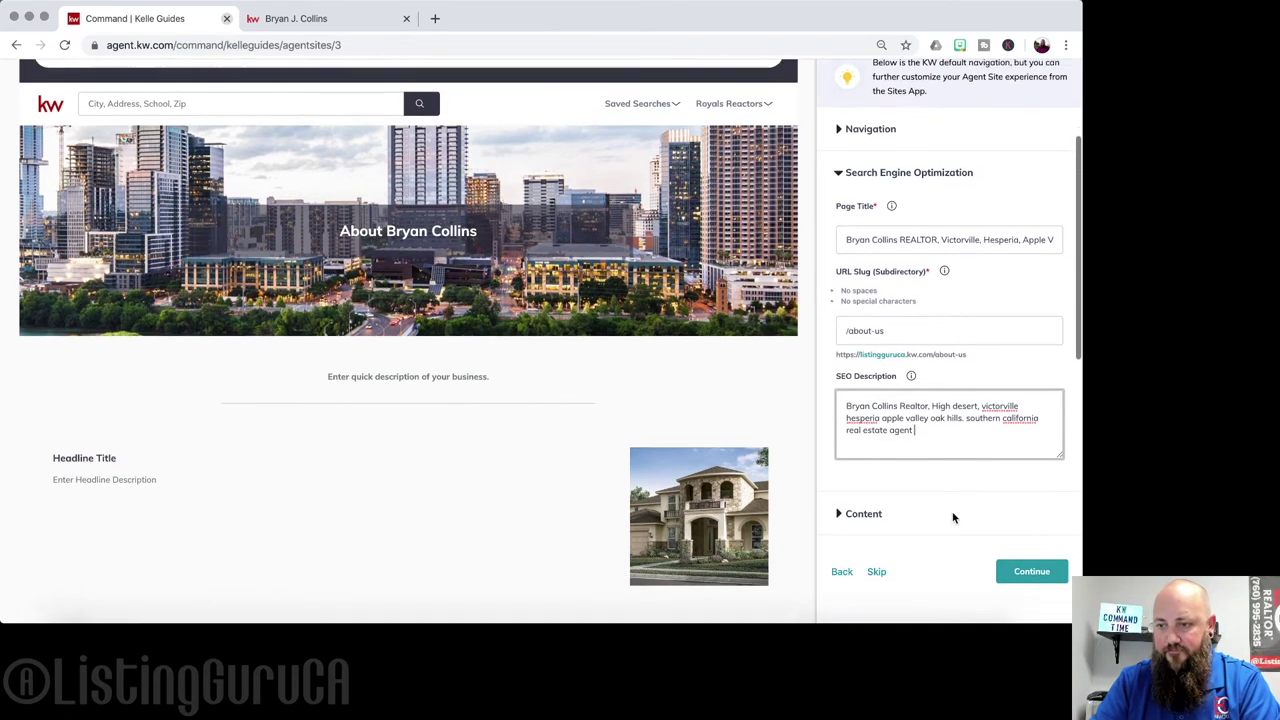
{"action": "left_click", "coordinate": [878, 323]}
{"action": "left_click_drag", "start_coordinate": [902, 323], "coordinate": [845, 323]}
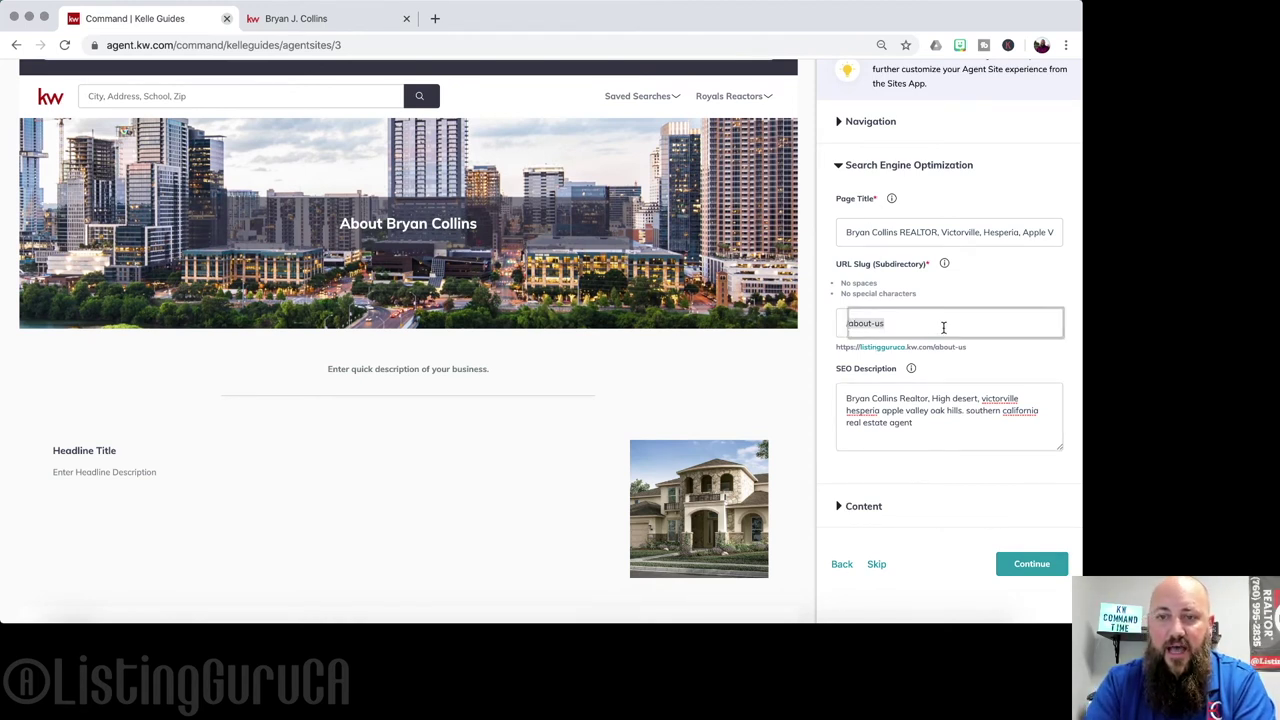
{"action": "type", "text": "/About"}
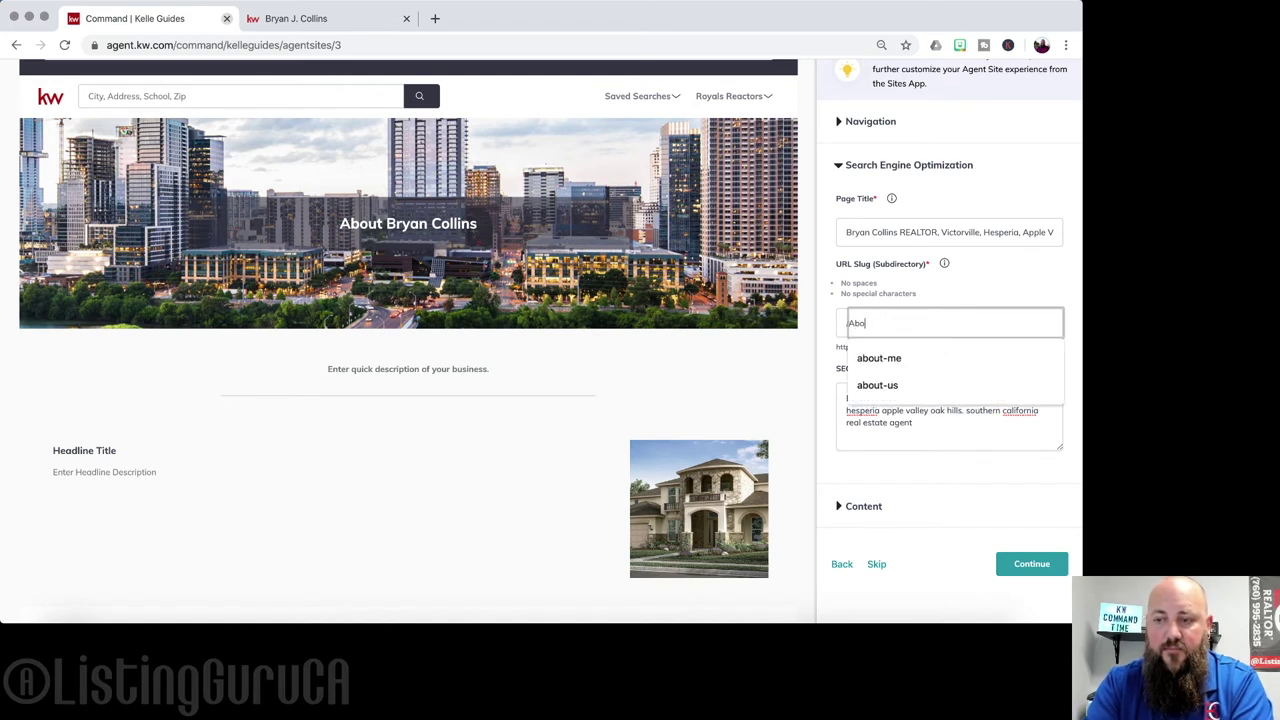
{"action": "key", "text": "BackSpace"}
{"action": "key", "text": "BackSpace"}
{"action": "key", "text": "BackSpace"}
{"action": "key", "text": "BackSpace"}
{"action": "type", "text": "about"}
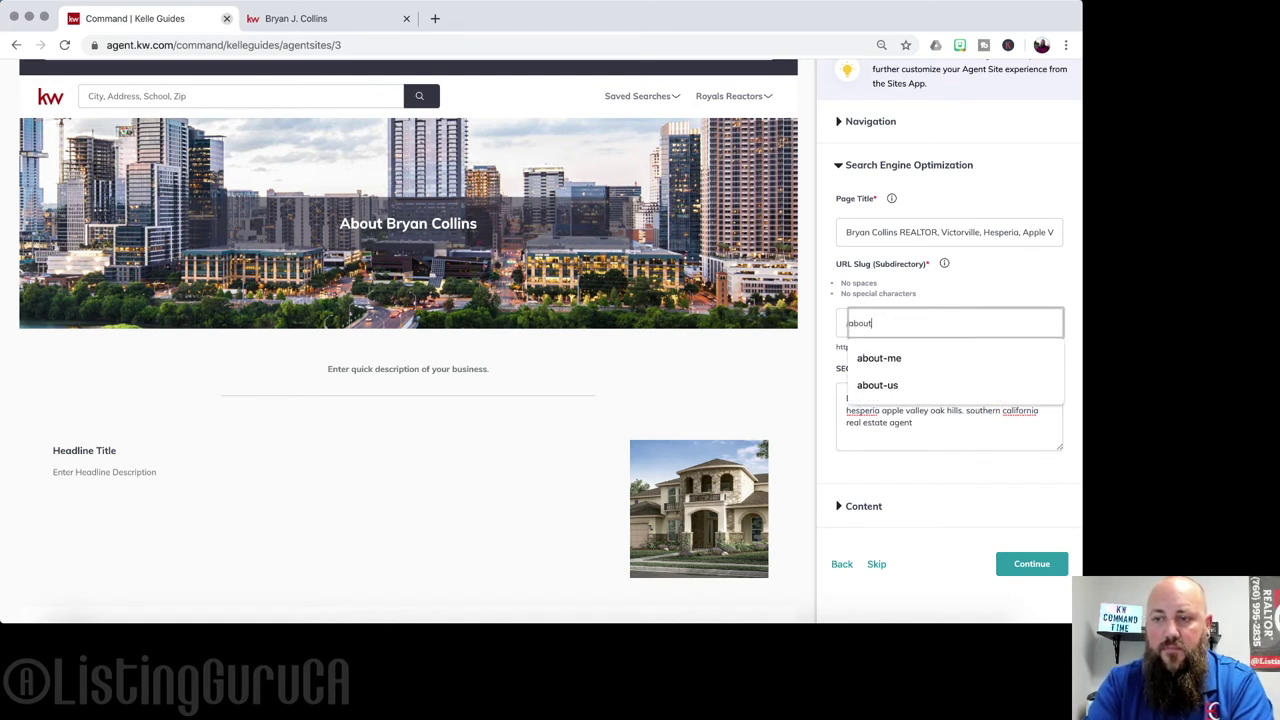
{"action": "key", "text": "Tab"}
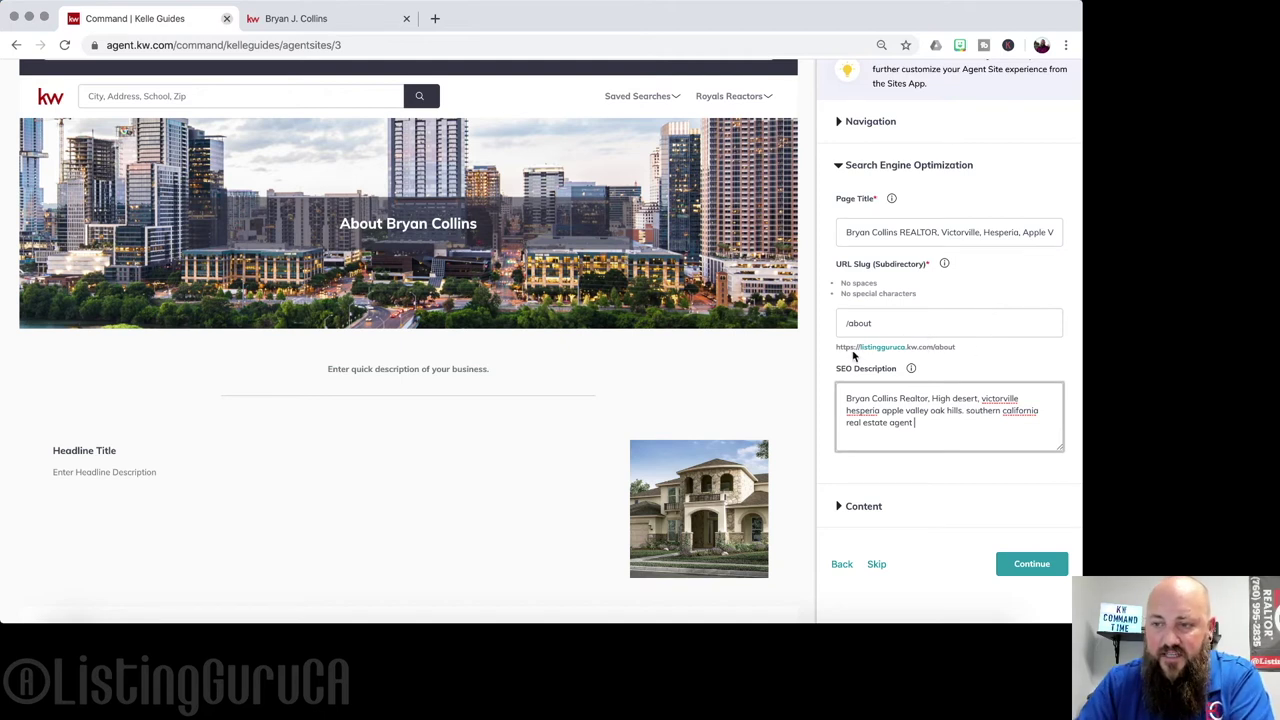
{"action": "left_click_drag", "start_coordinate": [838, 347], "coordinate": [956, 343]}
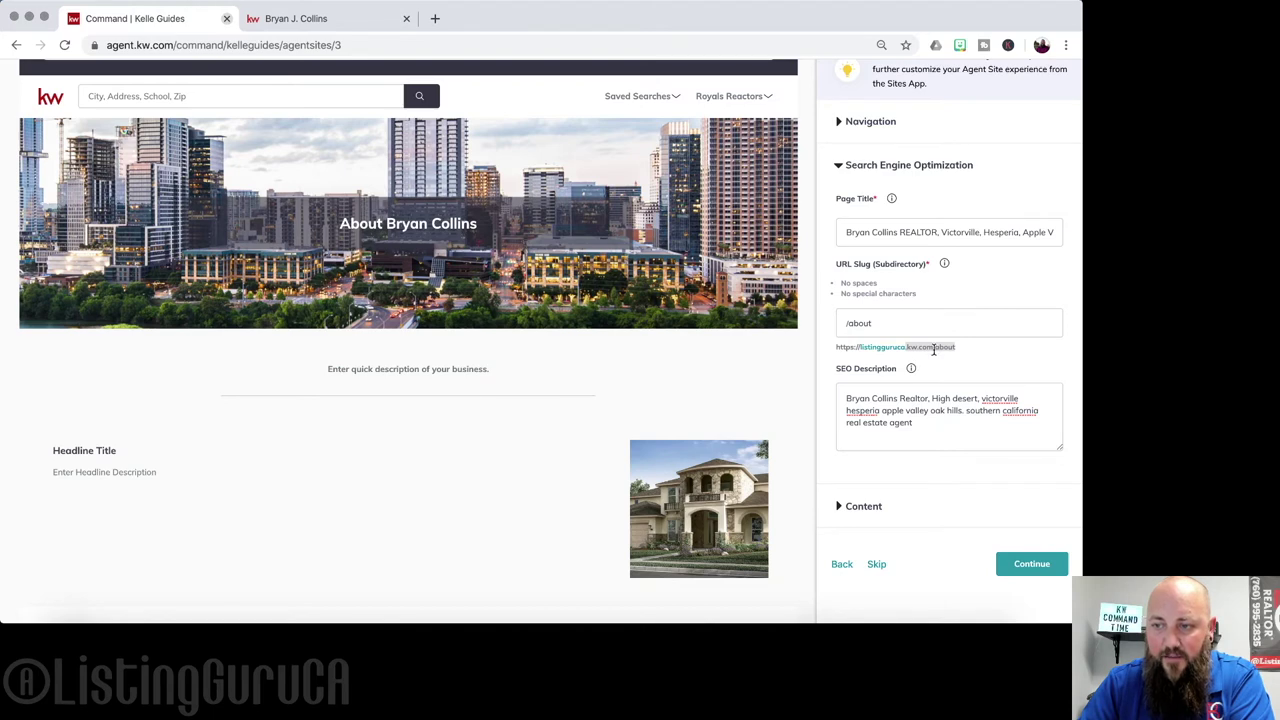
{"action": "left_click", "coordinate": [990, 349]}
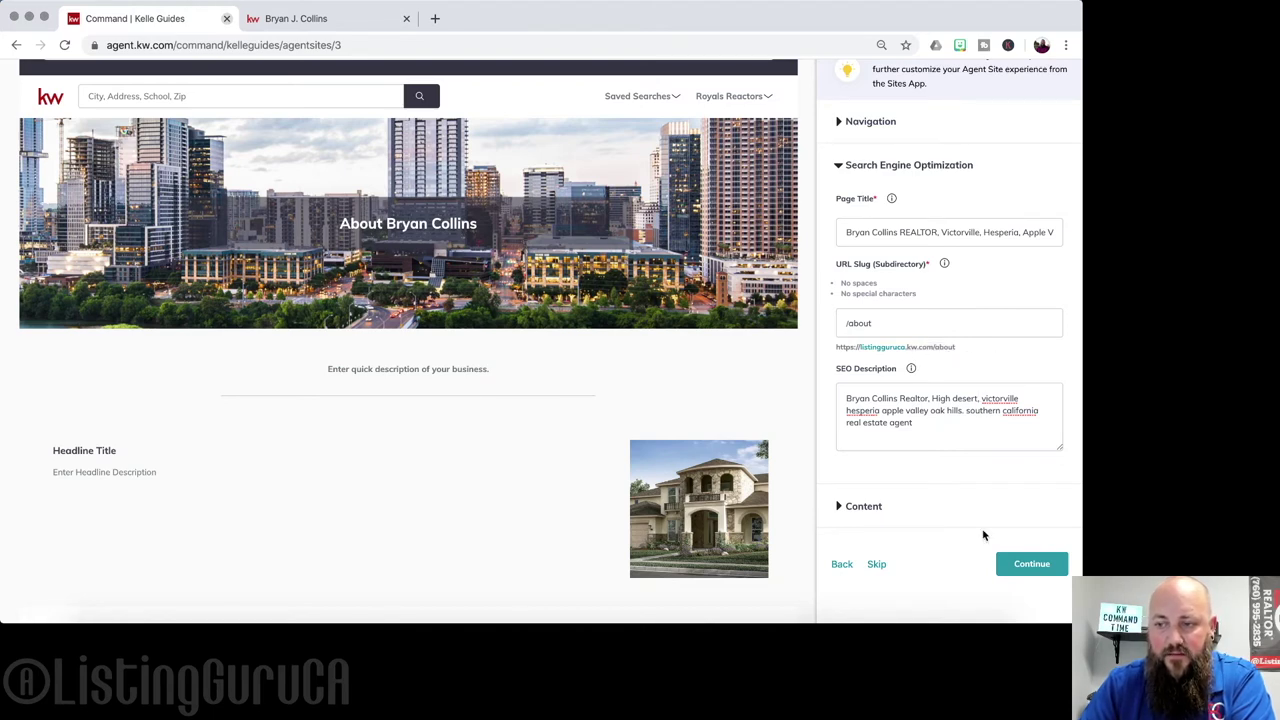
- Move on to the About Me page in the guide and look over its preview
{"action": "left_click", "coordinate": [877, 564]}
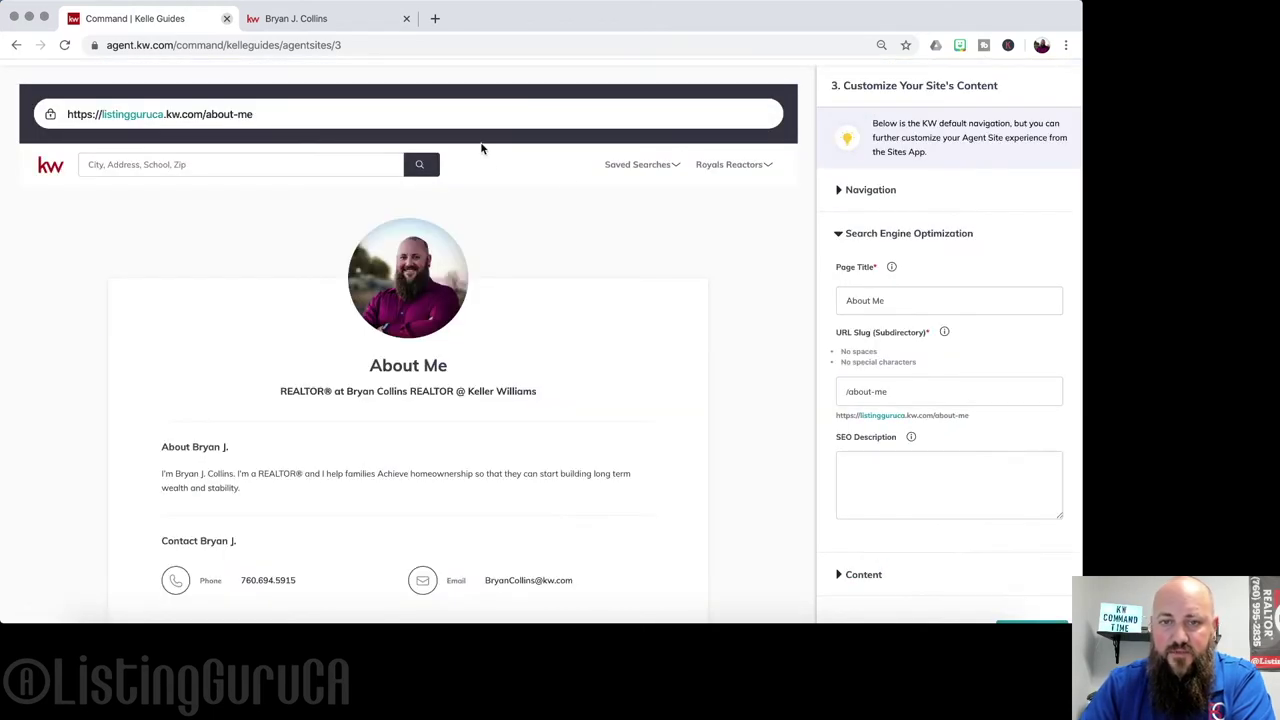
{"action": "scroll", "coordinate": [631, 251], "scroll_direction": "down", "scroll_amount": 1}
{"action": "scroll", "coordinate": [631, 251], "scroll_direction": "up", "scroll_amount": 2}
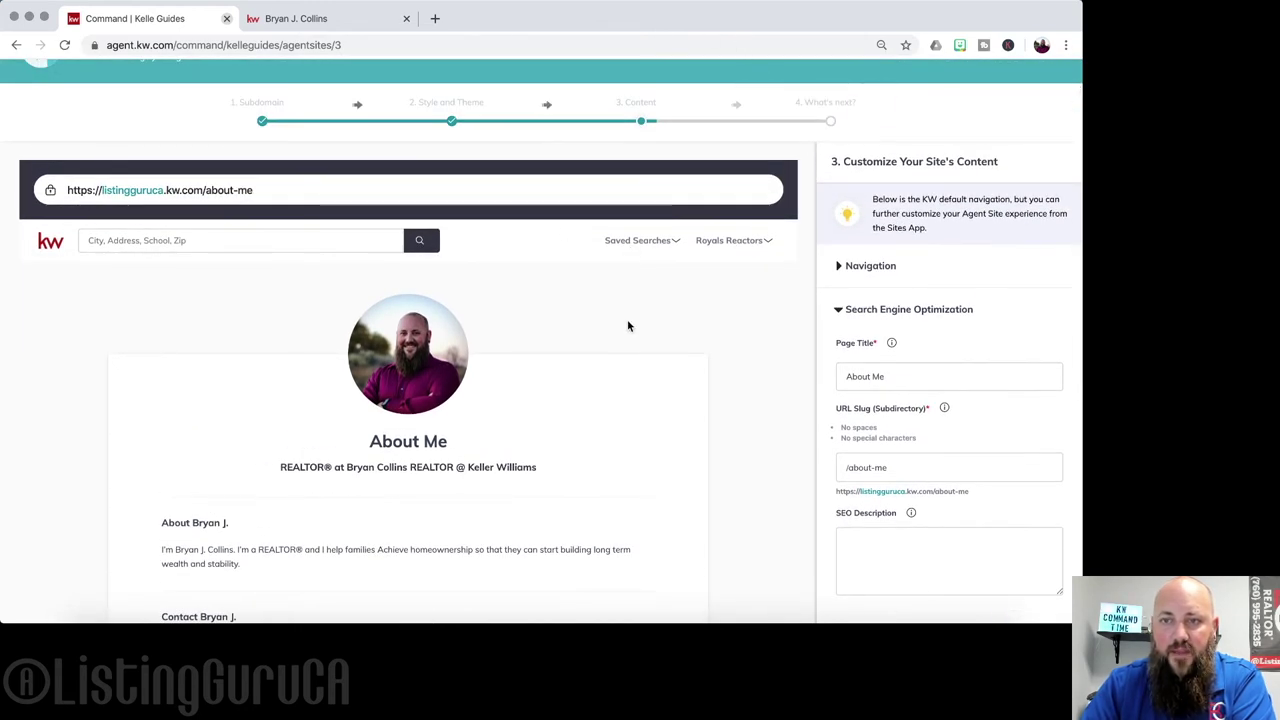
{"action": "scroll", "coordinate": [671, 374], "scroll_direction": "down", "scroll_amount": 1}
{"action": "scroll", "coordinate": [671, 374], "scroll_direction": "up", "scroll_amount": 2}
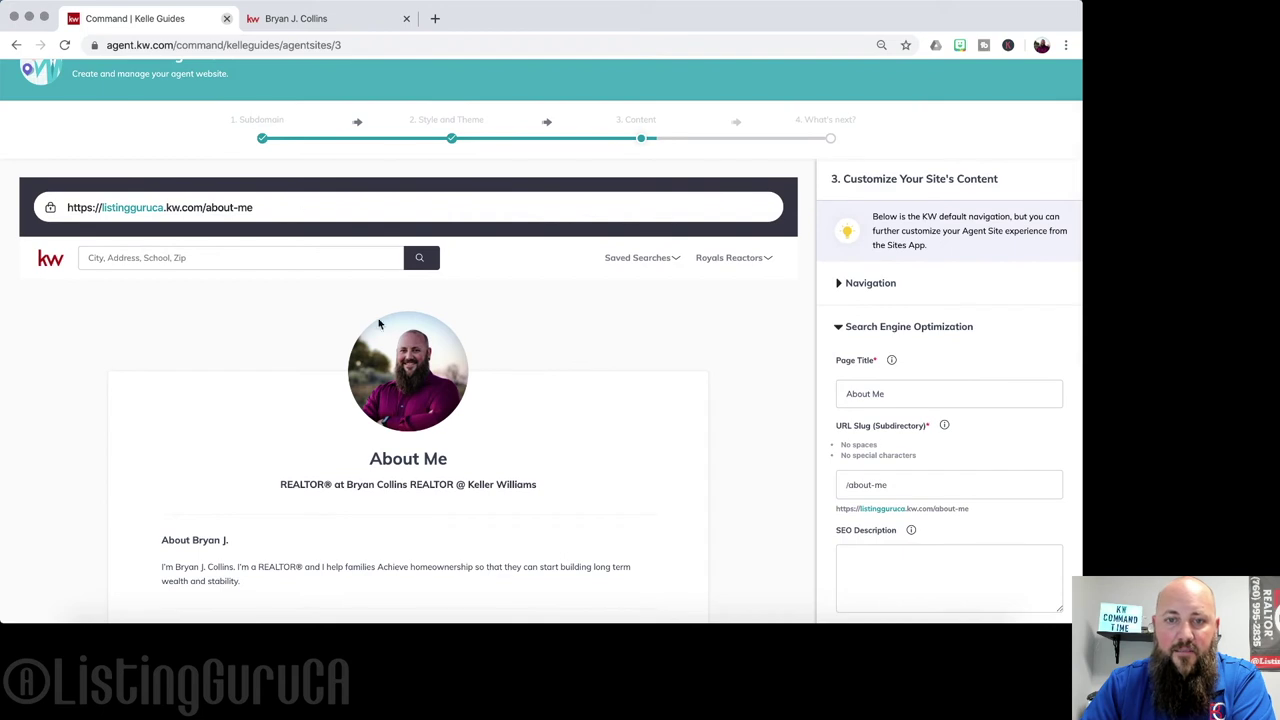
- Switch to the live agent website and open its Profile page, followed by its About page, for comparison
{"action": "left_click", "coordinate": [313, 20]}
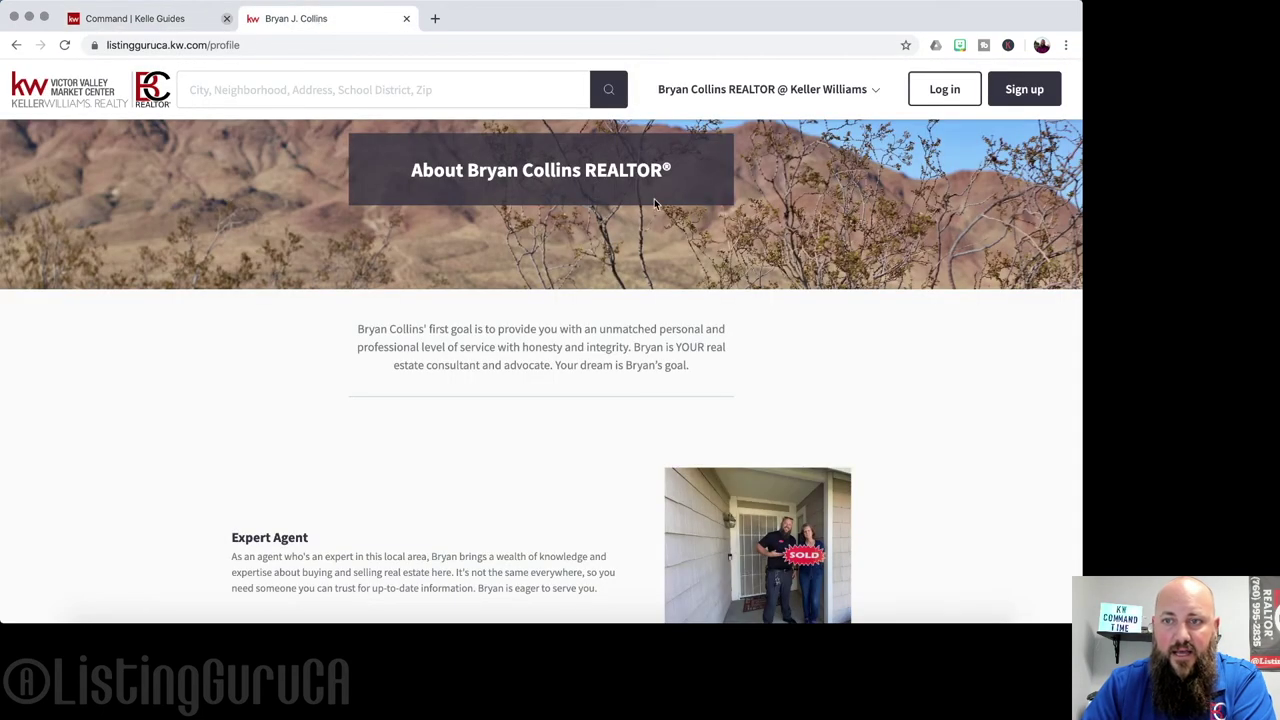
{"action": "left_click", "coordinate": [857, 92]}
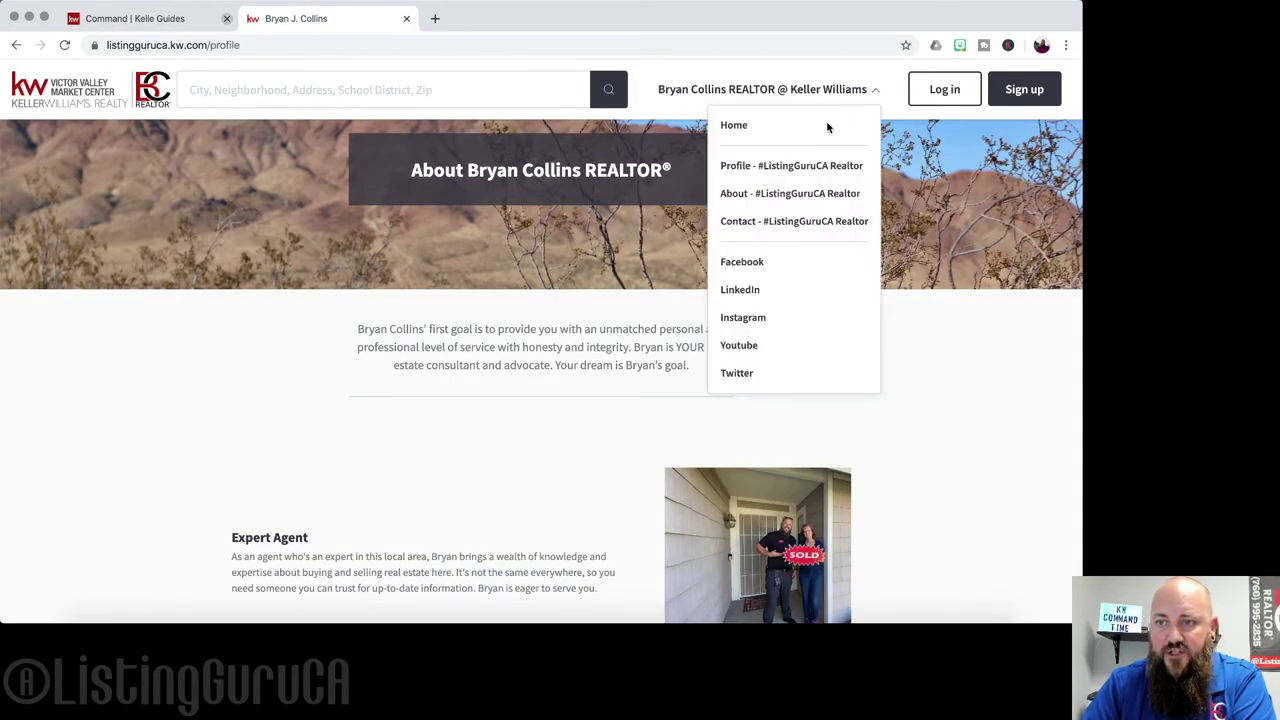
{"action": "left_click", "coordinate": [781, 166]}
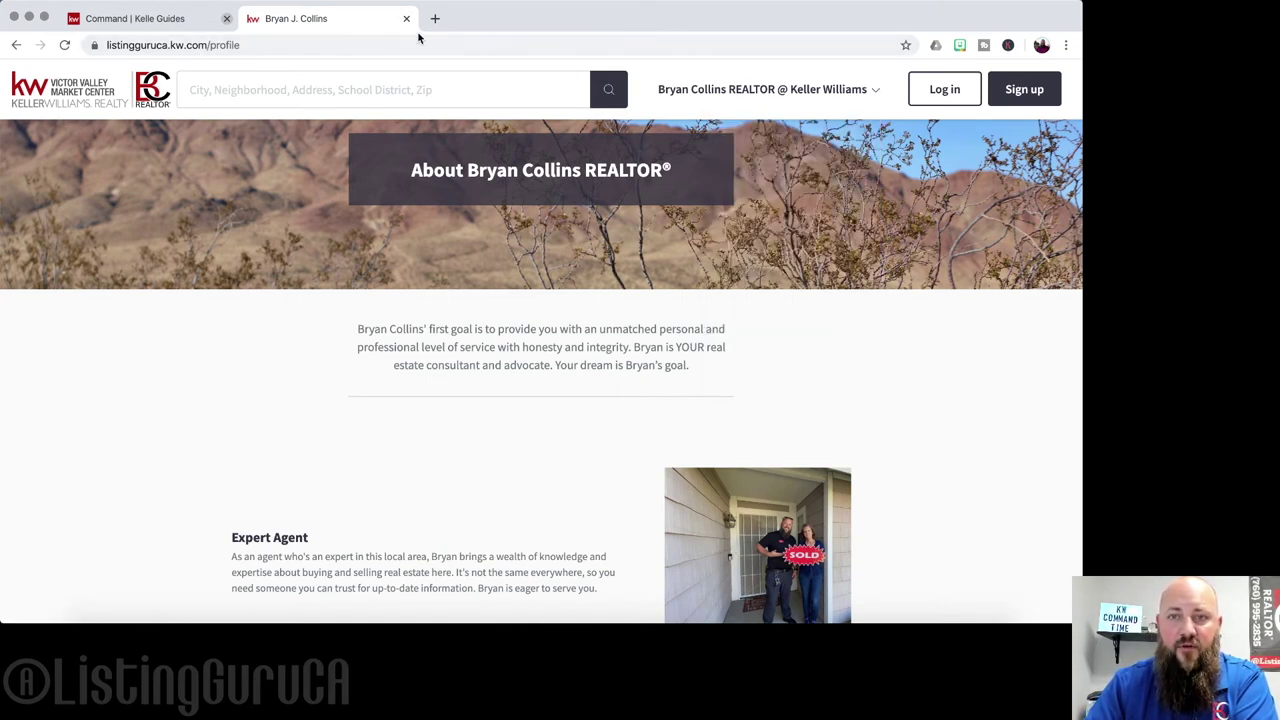
{"action": "left_click", "coordinate": [800, 92]}
{"action": "left_click", "coordinate": [797, 198]}
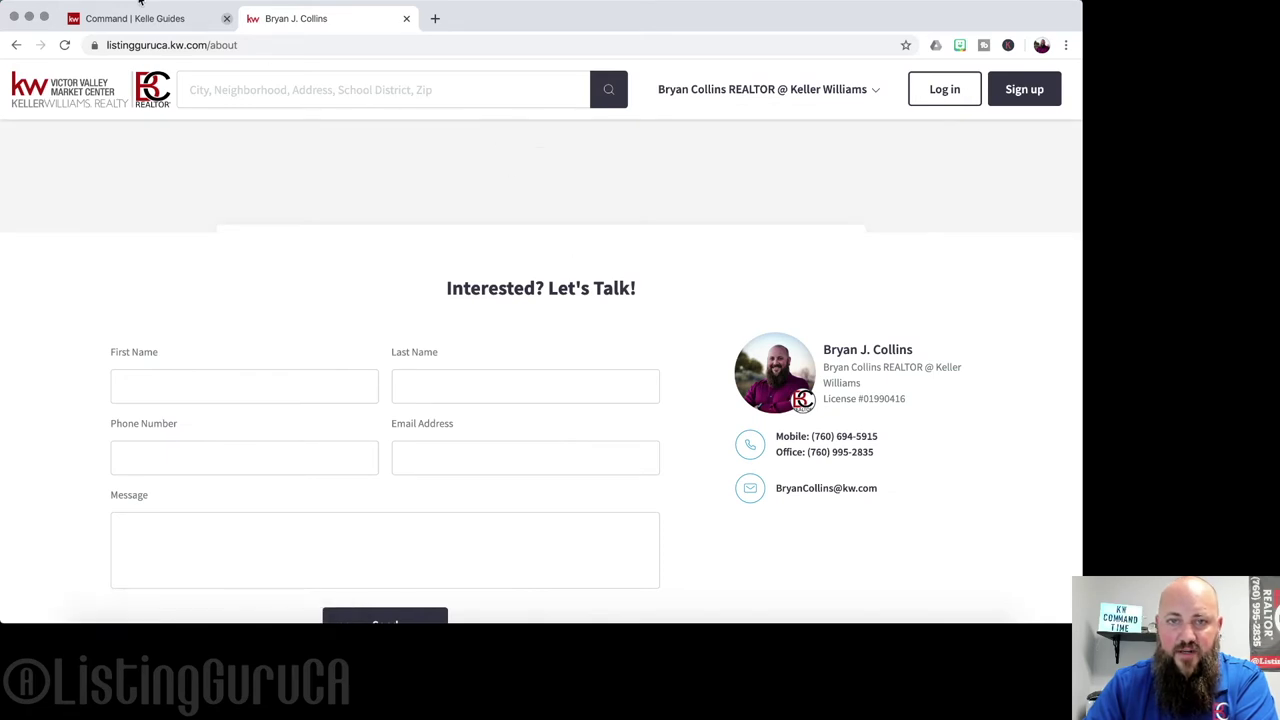
- Review the live About page's photo, headline, bio and contact details
{"action": "scroll", "coordinate": [569, 286], "scroll_direction": "down", "scroll_amount": 2}
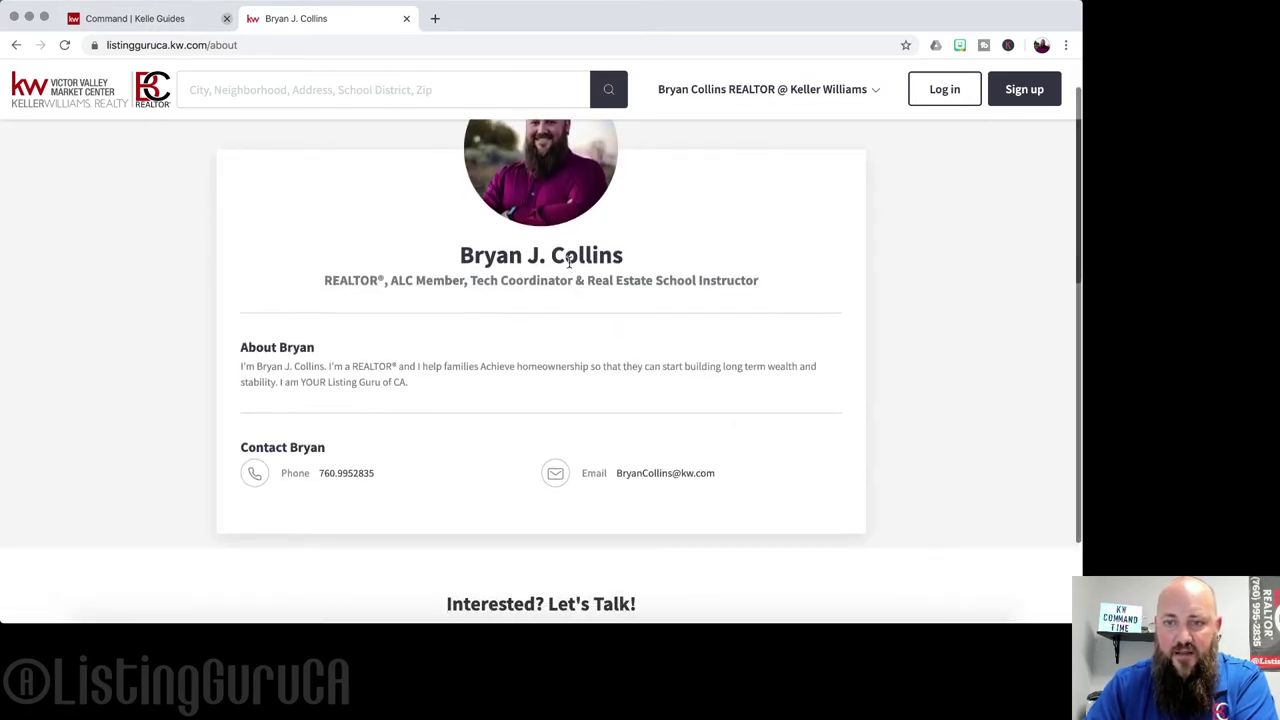
{"action": "scroll", "coordinate": [643, 274], "scroll_direction": "up", "scroll_amount": 1}
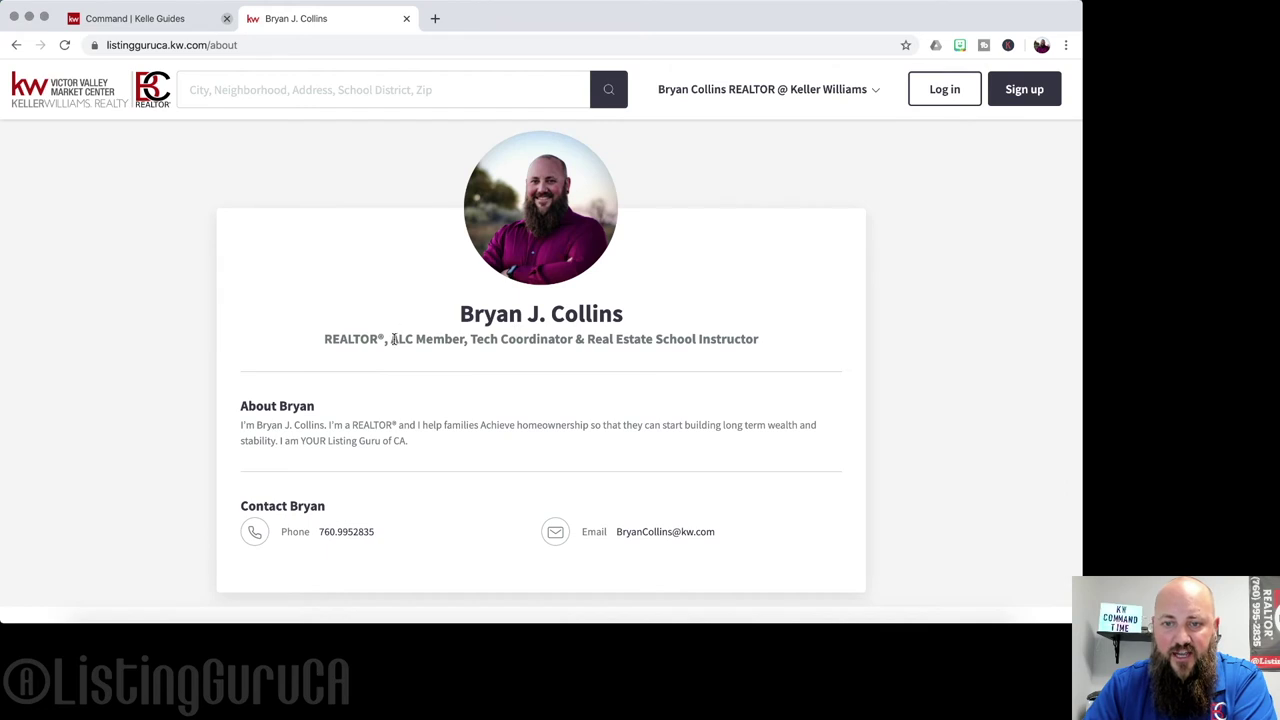
{"action": "scroll", "coordinate": [570, 418], "scroll_direction": "down", "scroll_amount": 1}
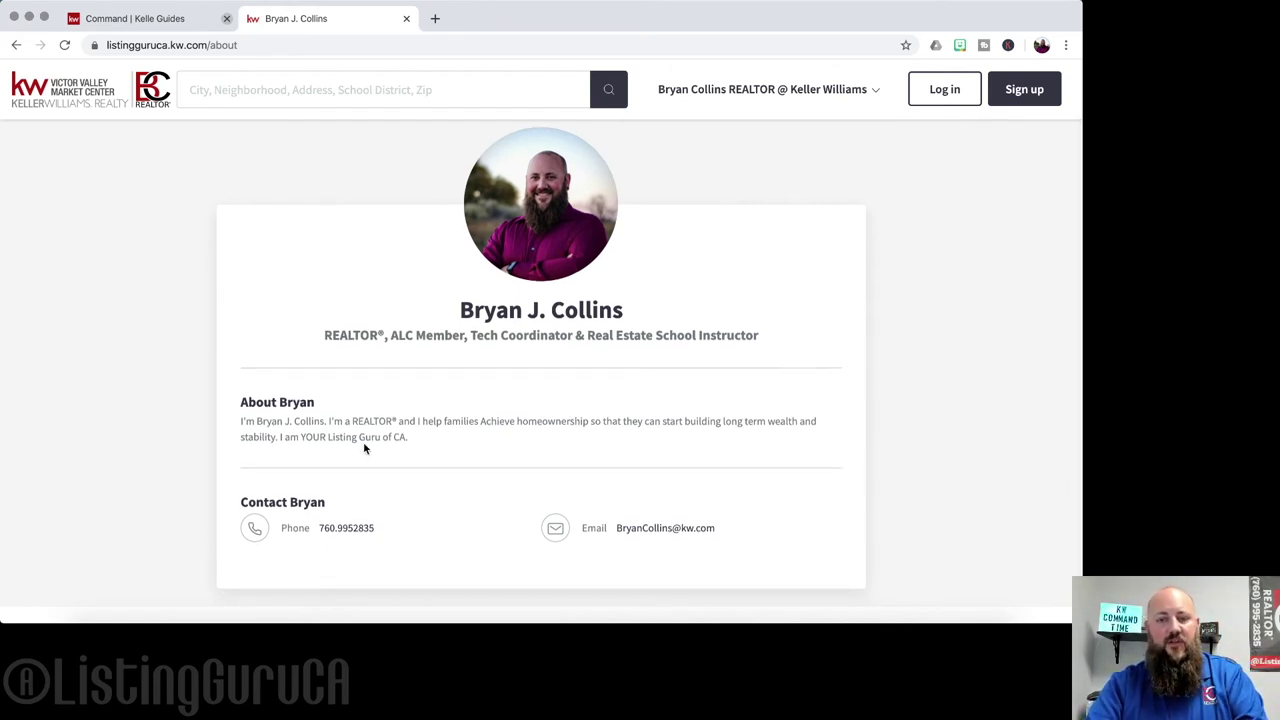
{"action": "scroll", "coordinate": [738, 500], "scroll_direction": "down", "scroll_amount": 2}
{"action": "scroll", "coordinate": [711, 497], "scroll_direction": "down", "scroll_amount": 3}
{"action": "scroll", "coordinate": [433, 416], "scroll_direction": "up", "scroll_amount": 5}
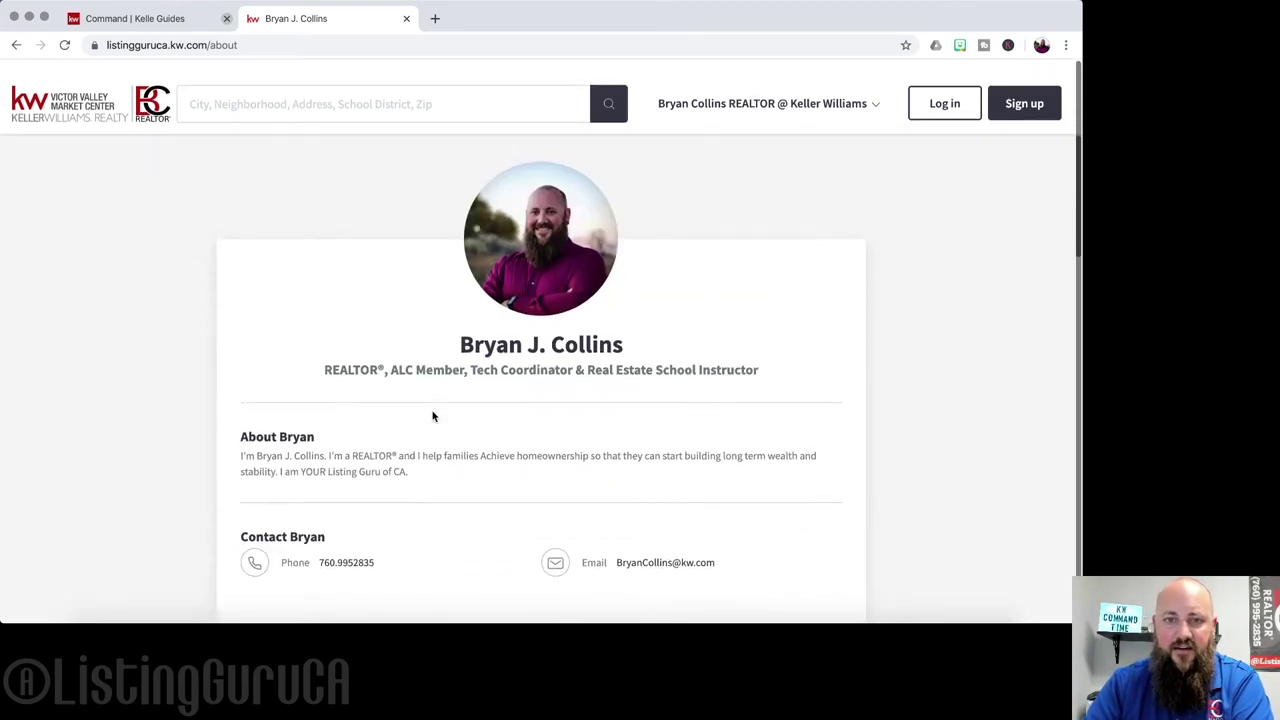
- Return to the Kelle Guide and bring up the content settings of the About Me page
{"action": "left_click", "coordinate": [151, 19]}
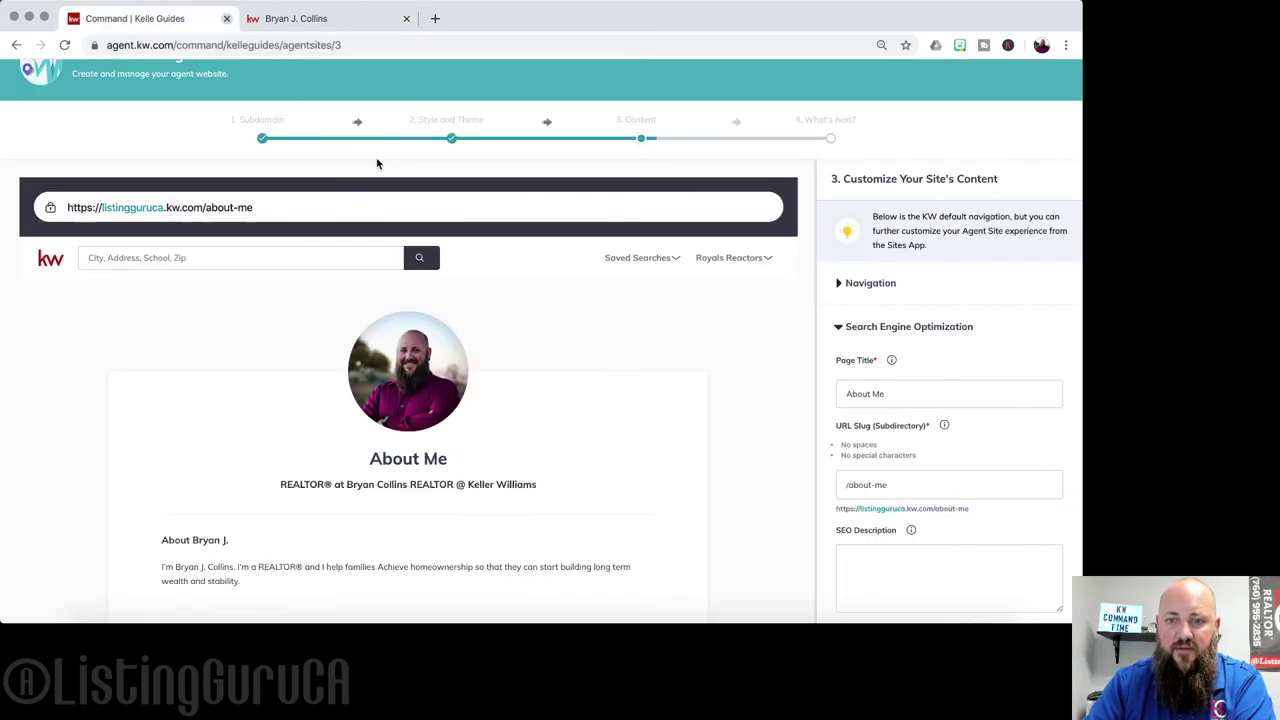
{"action": "scroll", "coordinate": [711, 428], "scroll_direction": "down", "scroll_amount": 3}
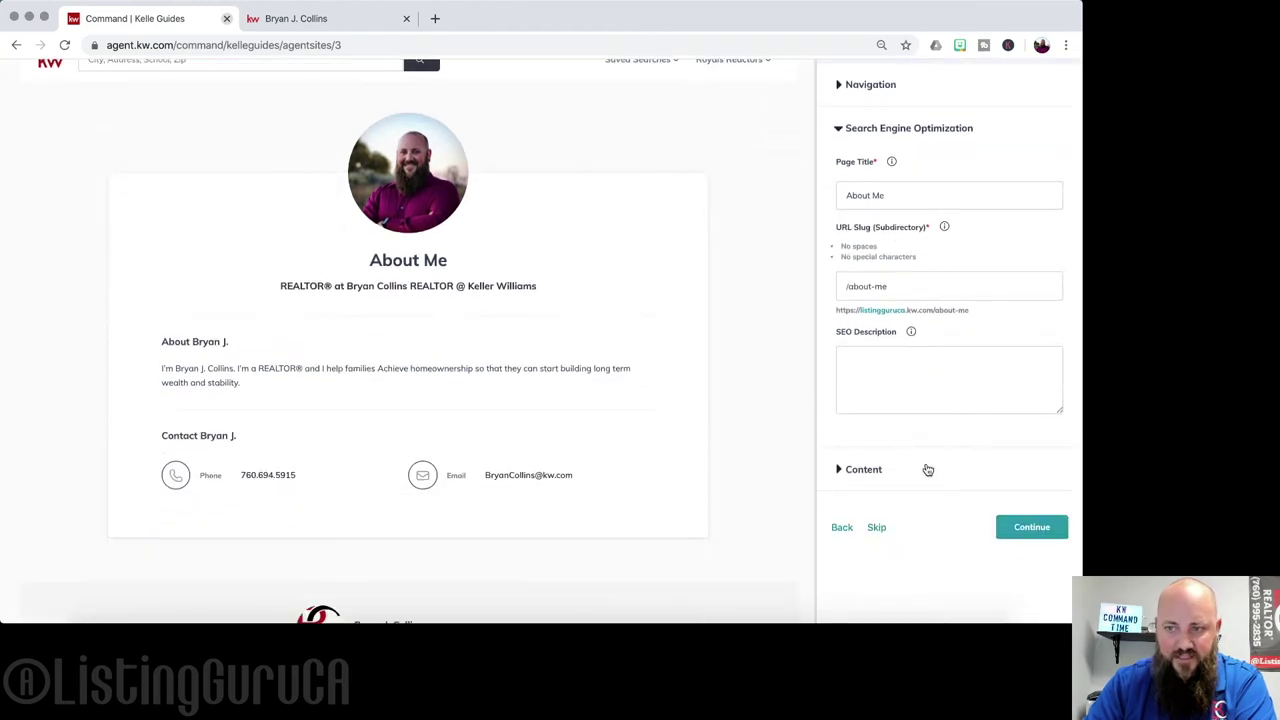
{"action": "scroll", "coordinate": [908, 337], "scroll_direction": "up", "scroll_amount": 1}
{"action": "left_click", "coordinate": [842, 170]}
{"action": "left_click", "coordinate": [844, 170]}
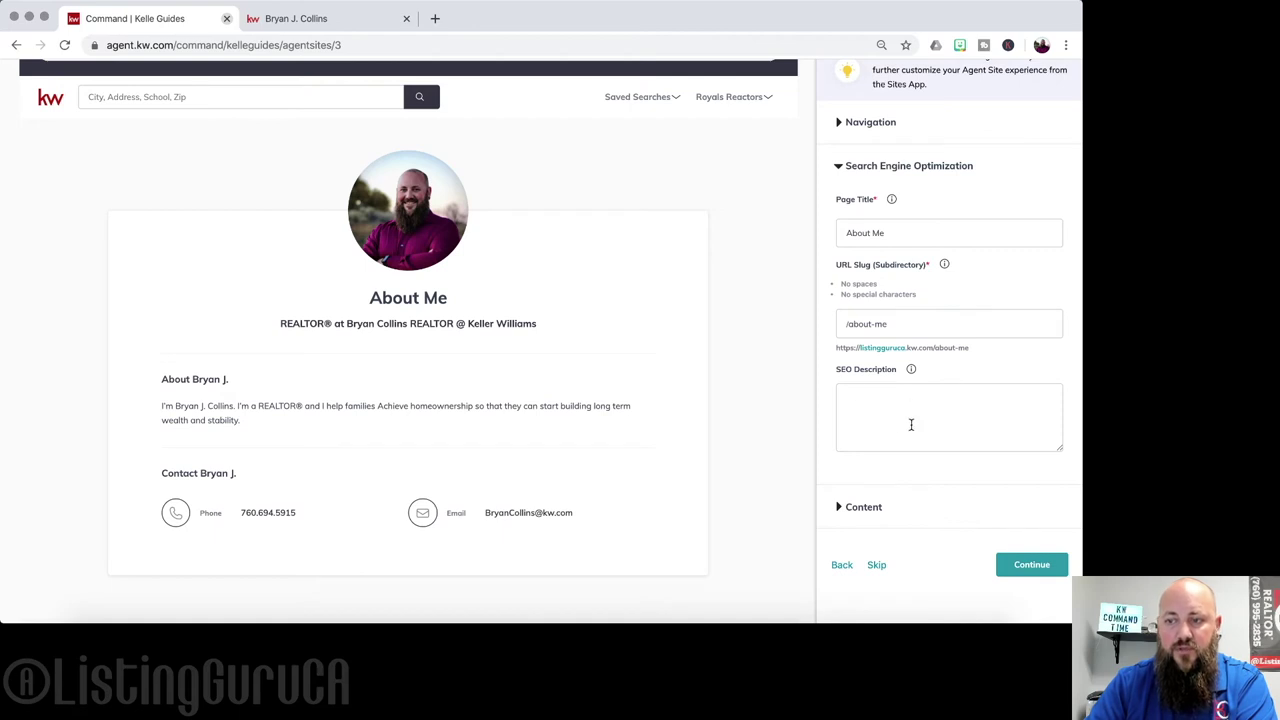
{"action": "left_click", "coordinate": [838, 507]}
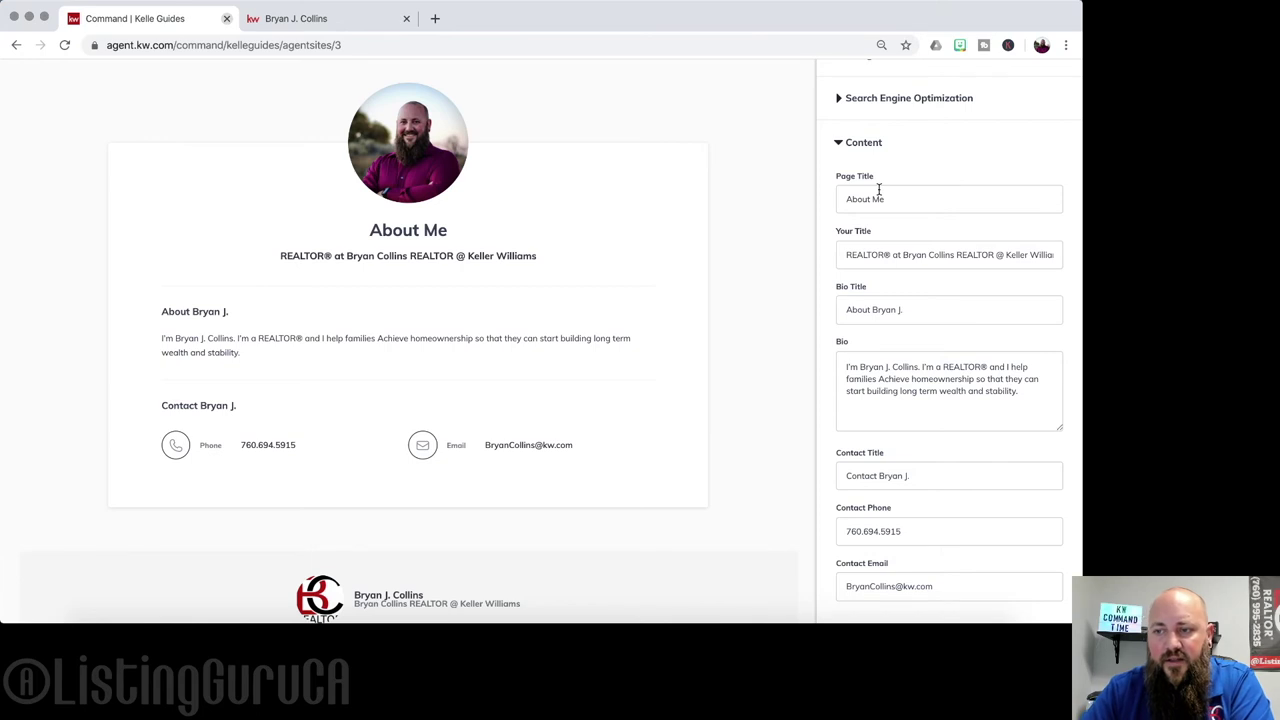
{"action": "scroll", "coordinate": [879, 189], "scroll_direction": "down", "scroll_amount": 2}
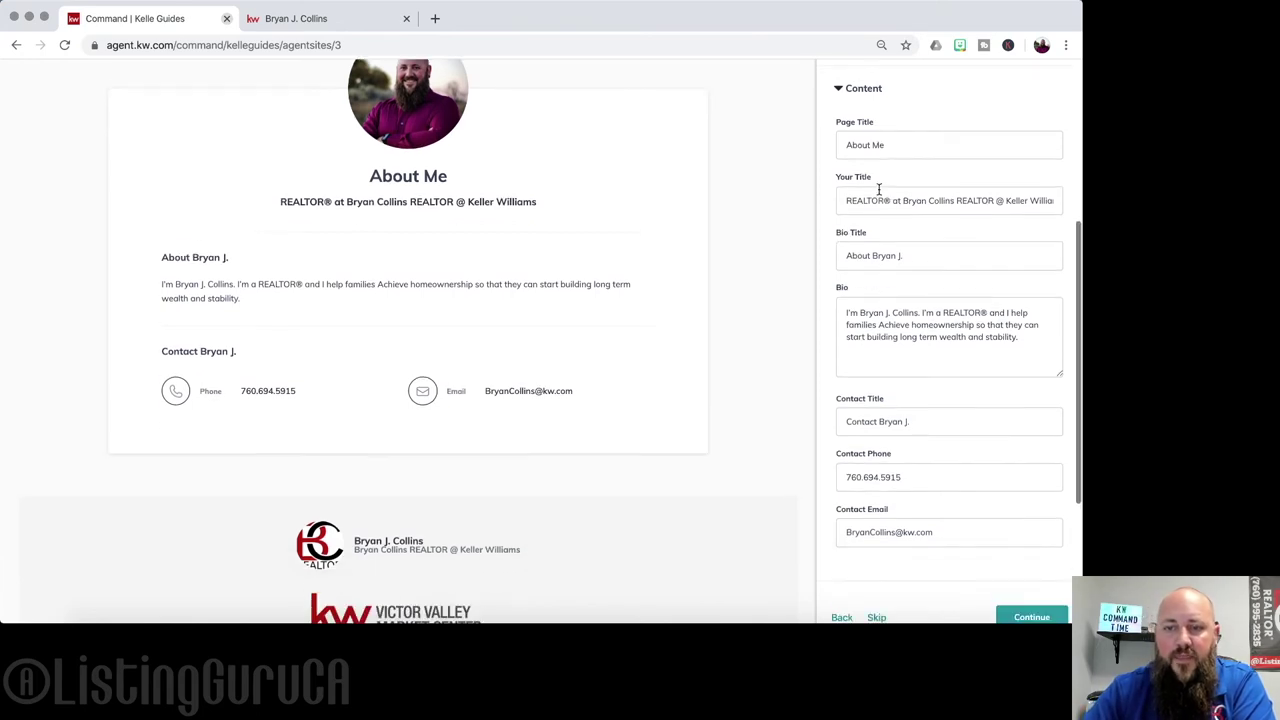
- Shorten the About Me page's bio title and contact title to the agent's first name without the middle initial, and continue to the Contact Us page
{"action": "left_click", "coordinate": [905, 241]}
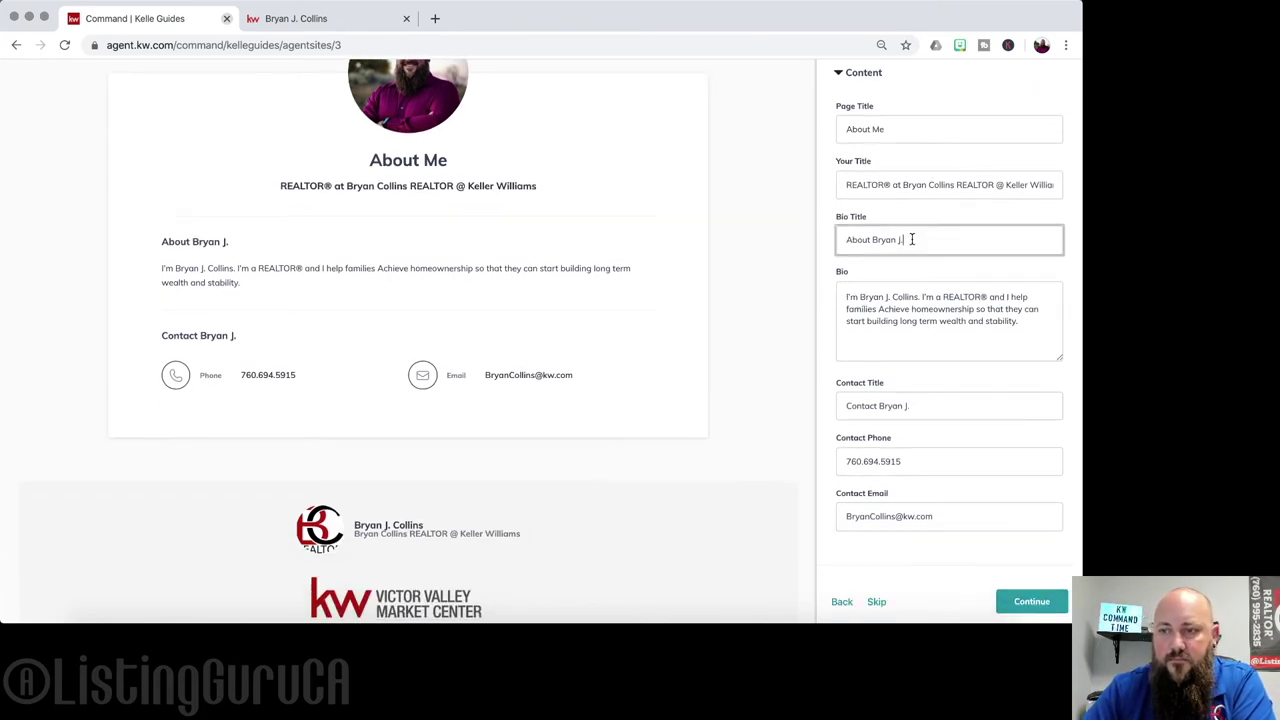
{"action": "key", "text": "BackSpace"}
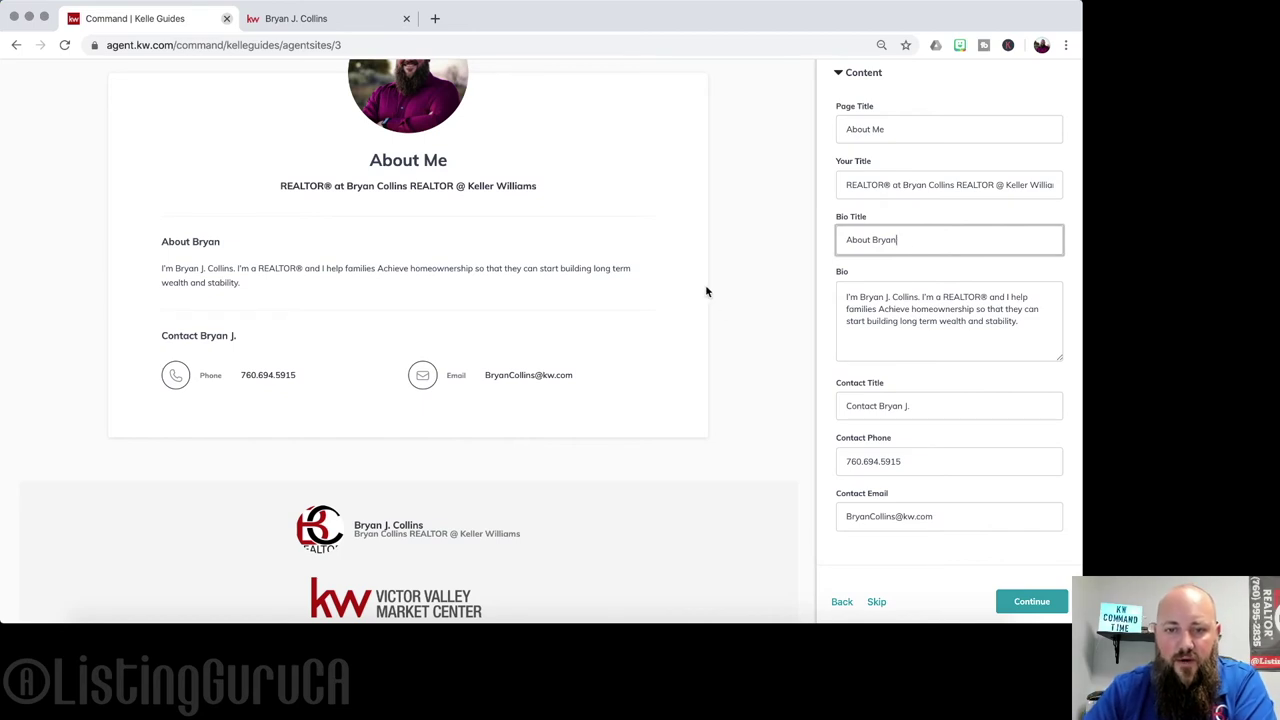
{"action": "left_click", "coordinate": [915, 412]}
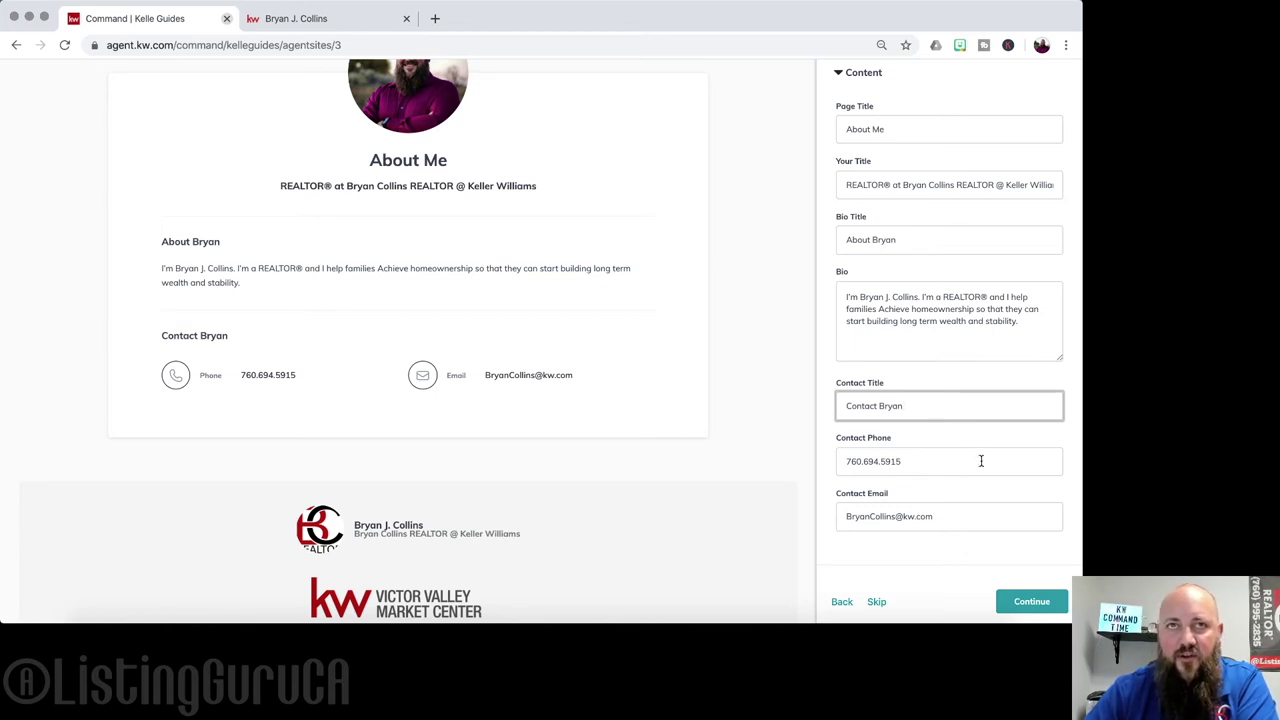
{"action": "left_click", "coordinate": [1017, 598]}
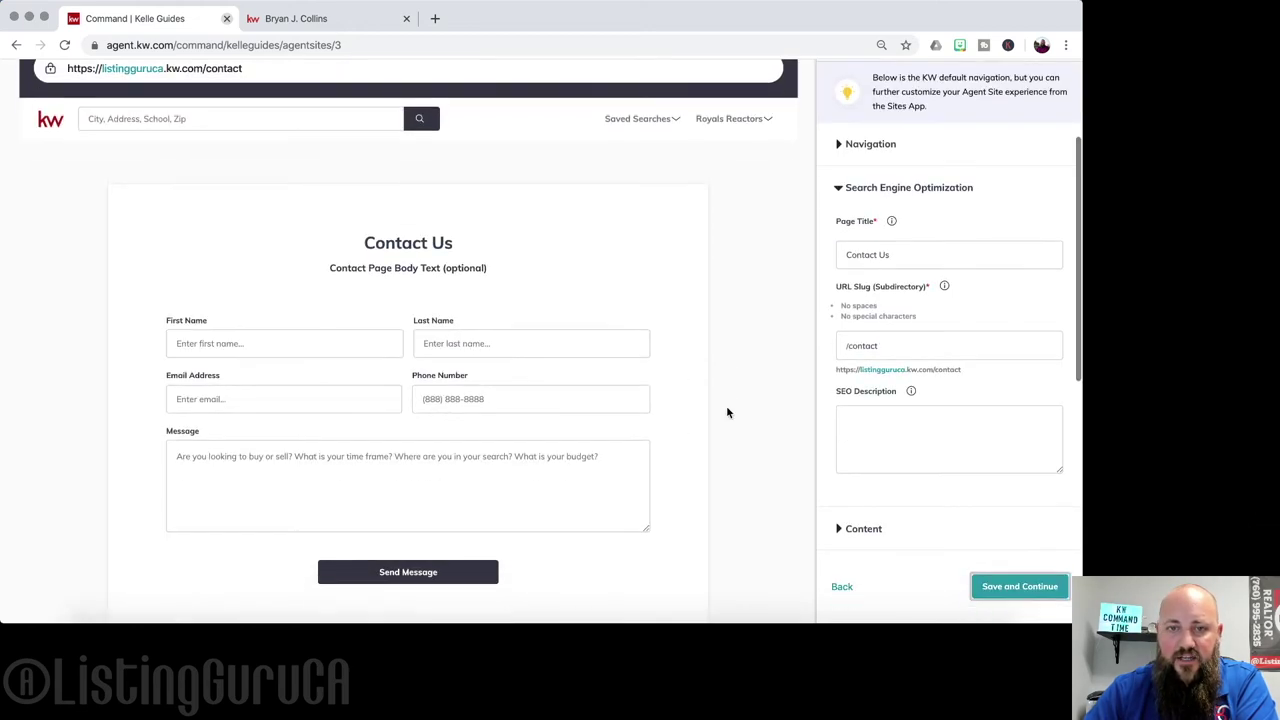
- Switch to the live agent website and view its Contact page for comparison
{"action": "left_click", "coordinate": [368, 18]}
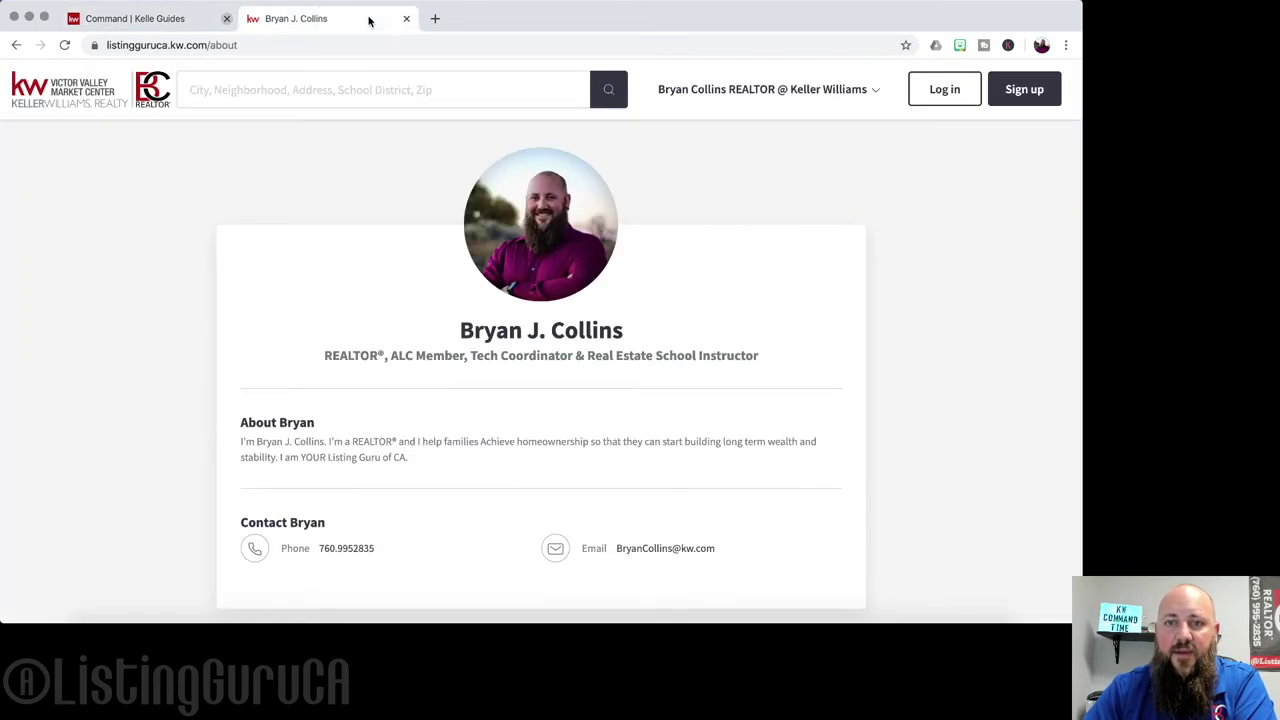
{"action": "left_click", "coordinate": [810, 91]}
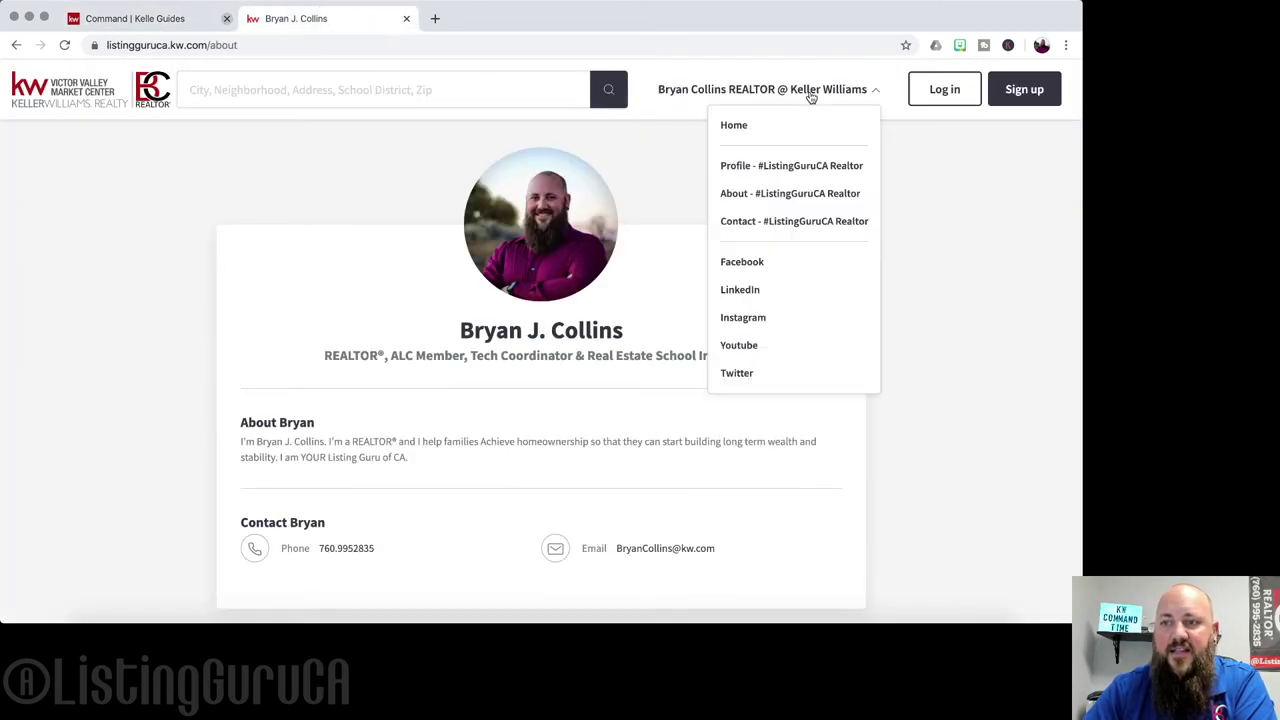
{"action": "left_click", "coordinate": [767, 220]}
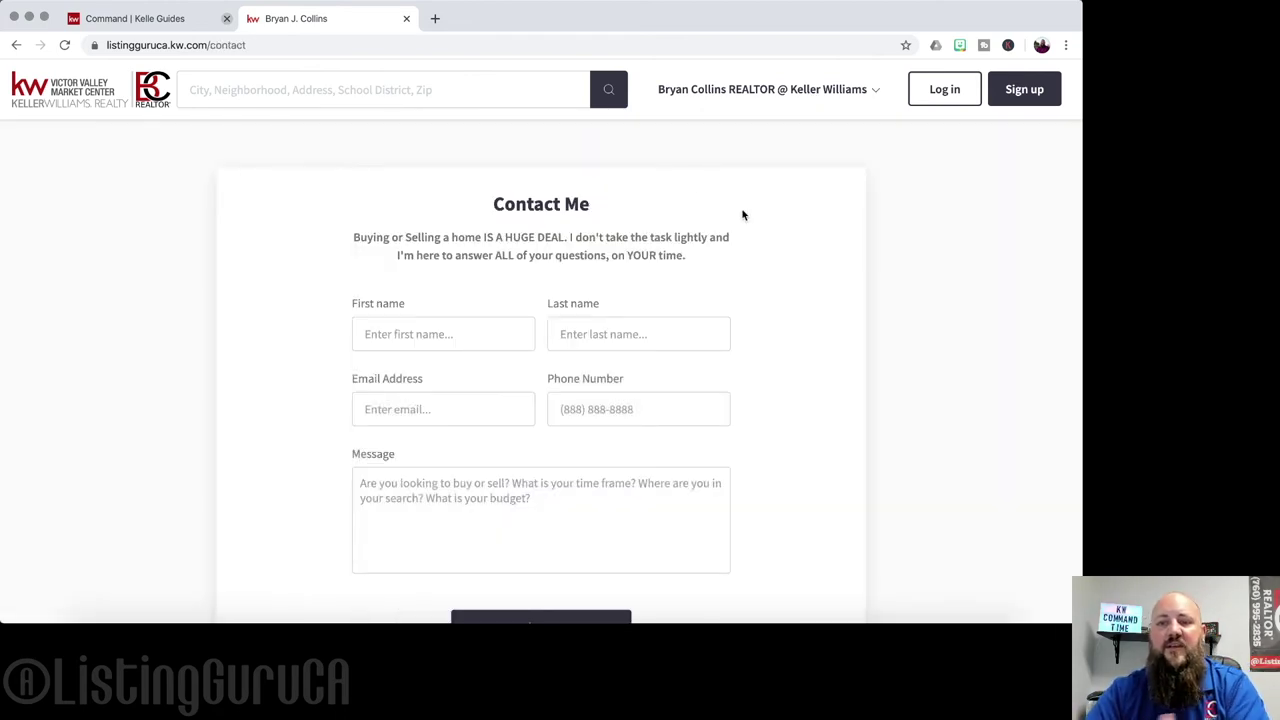
- Back in the Kelle Guide, change the Contact page's header to "Contact Me" in its content settings
{"action": "left_click", "coordinate": [168, 25]}
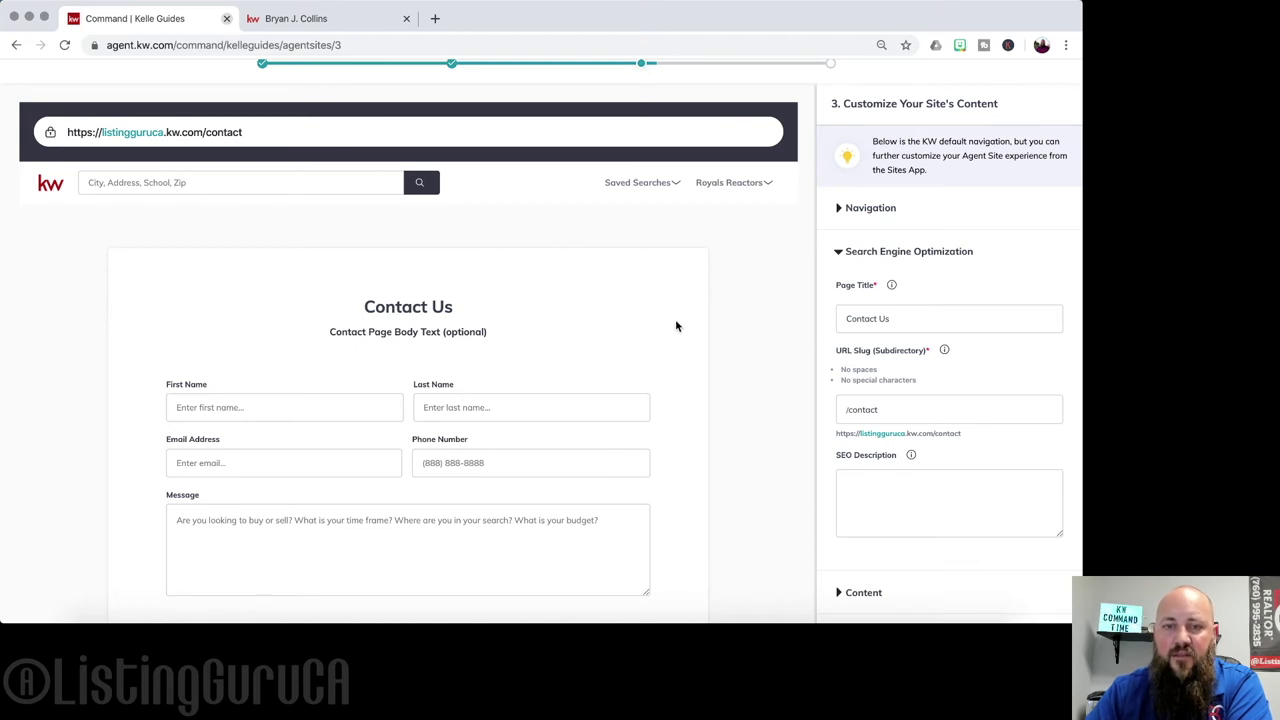
{"action": "scroll", "coordinate": [706, 337], "scroll_direction": "down", "scroll_amount": 1}
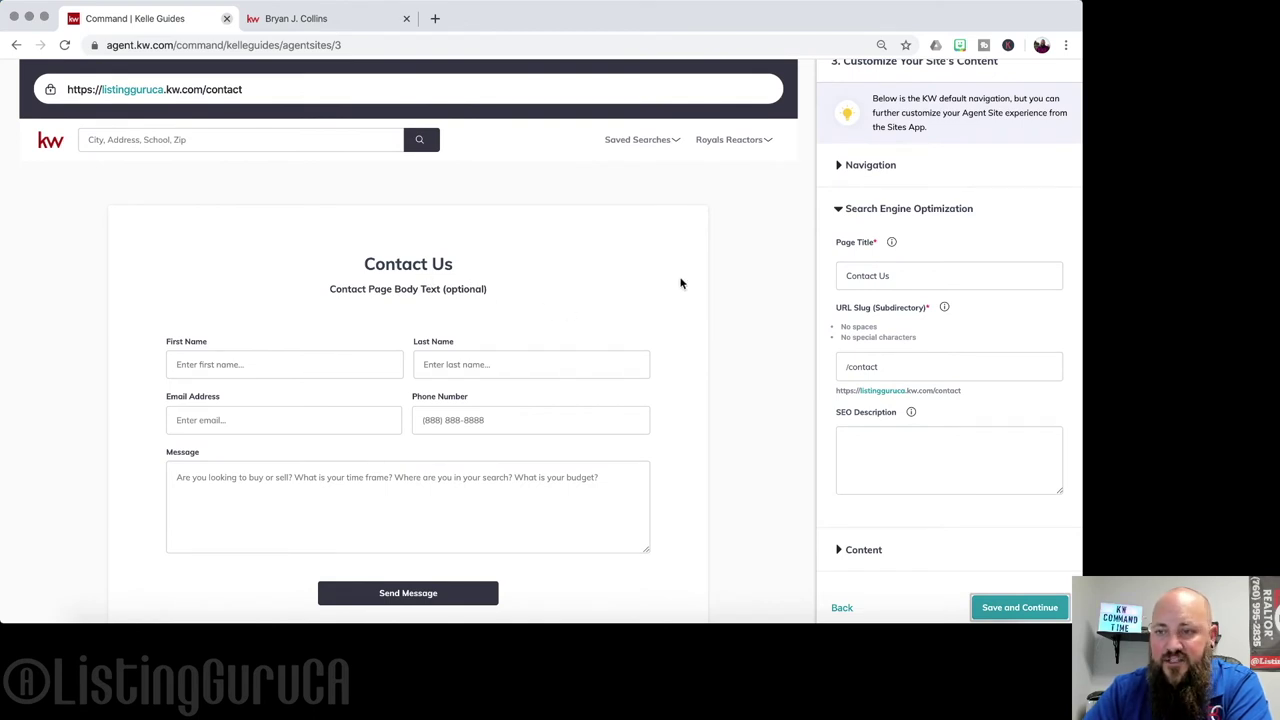
{"action": "left_click", "coordinate": [845, 215]}
{"action": "left_click", "coordinate": [845, 212]}
{"action": "left_click", "coordinate": [840, 252]}
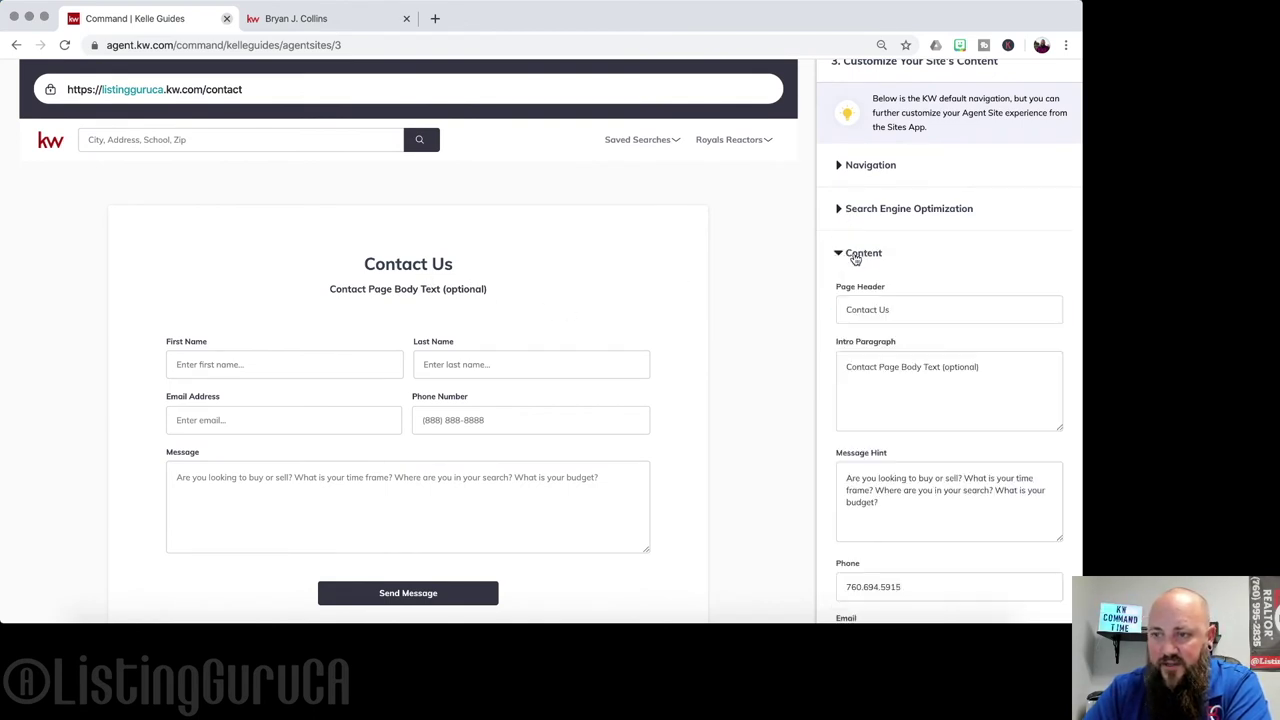
{"action": "scroll", "coordinate": [890, 280], "scroll_direction": "down", "scroll_amount": 1}
{"action": "left_click", "coordinate": [884, 262]}
{"action": "left_click", "coordinate": [917, 262]}
{"action": "key", "text": "BackSpace"}
{"action": "key", "text": "BackSpace"}
{"action": "key", "text": "BackSpace"}
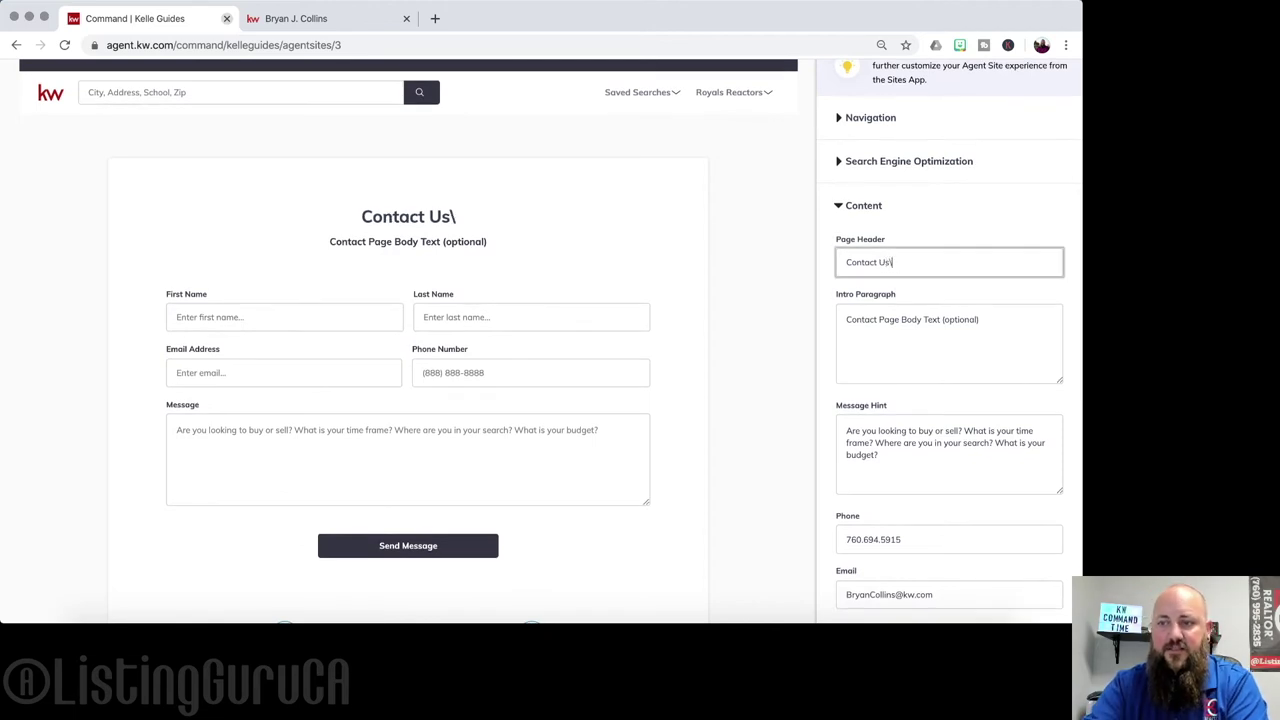
{"action": "type", "text": "Me"}
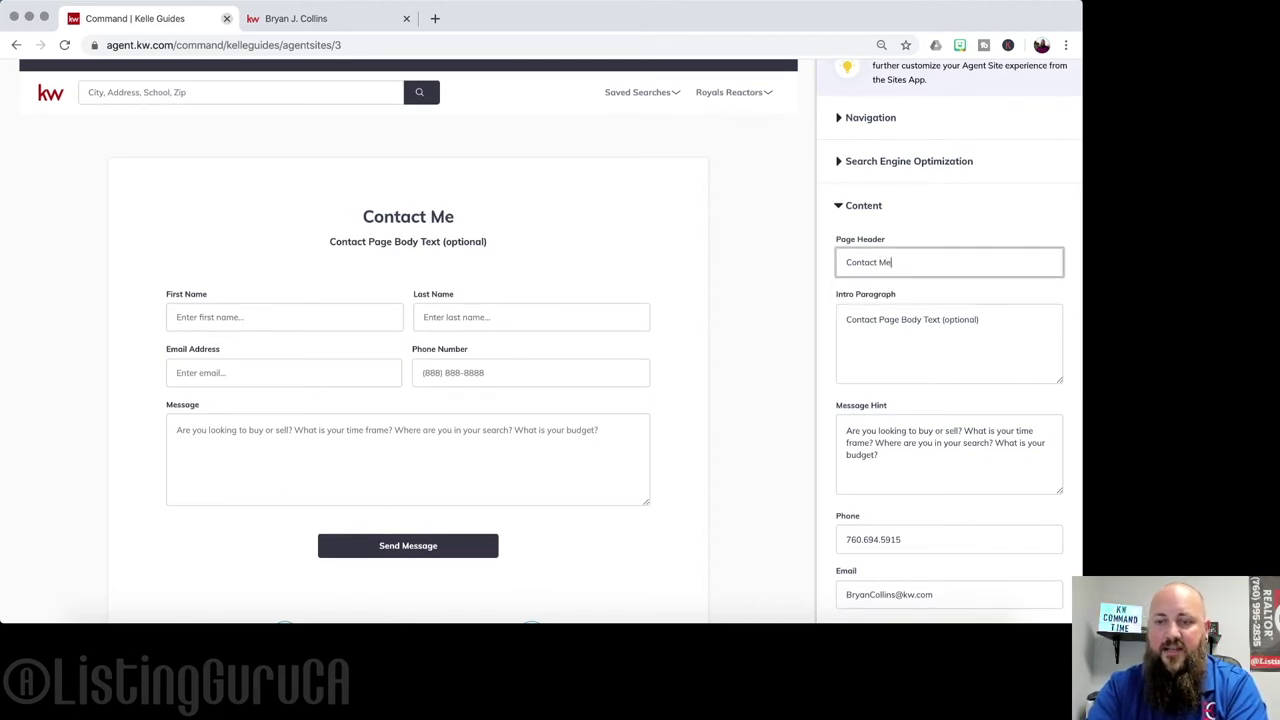
- Replace the placeholder intro paragraph with "I love helping people buy and sell homes, it's my passion."
{"action": "left_click", "coordinate": [956, 318]}
{"action": "triple_click", "coordinate": [958, 318]}
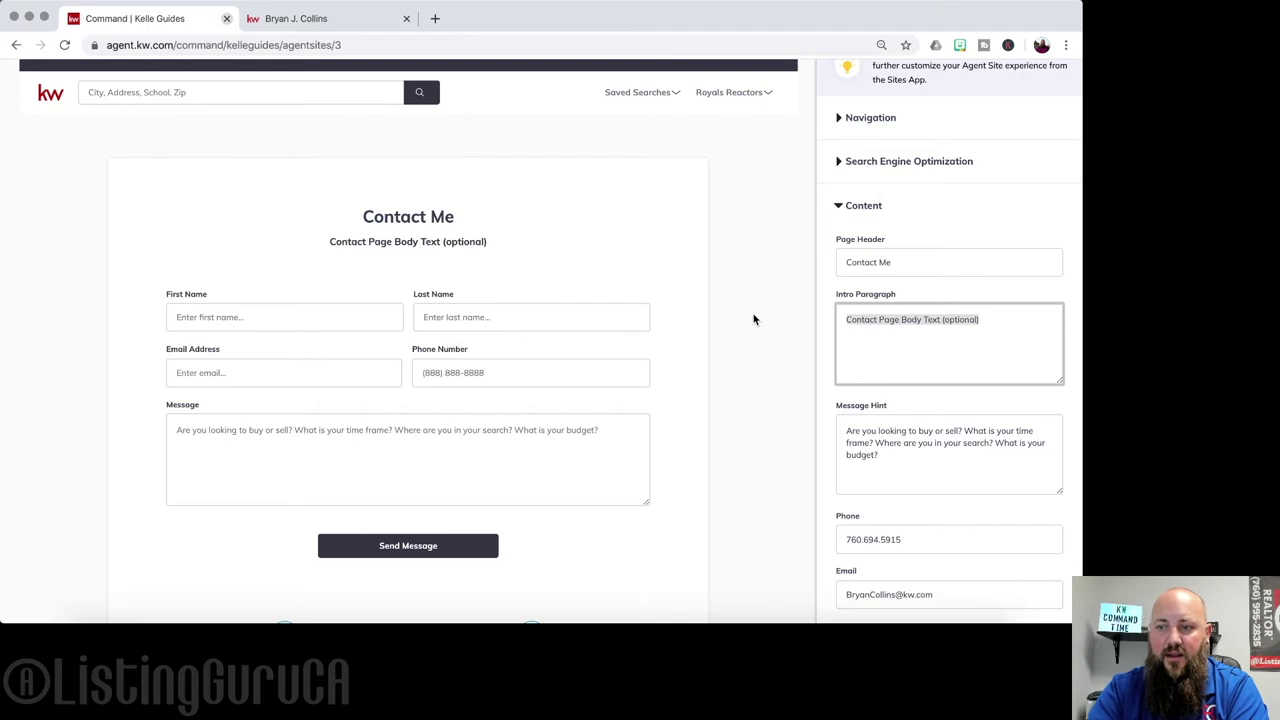
{"action": "type", "text": "I lo"}
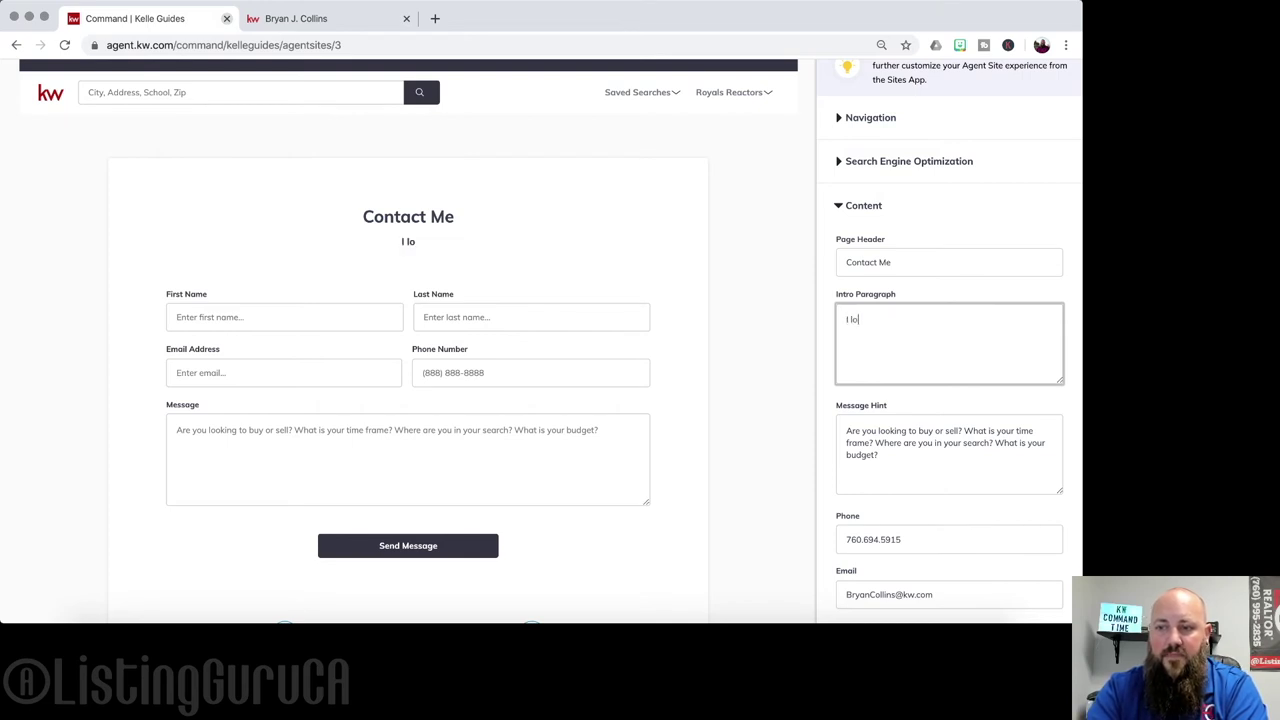
{"action": "type", "text": "pong"}
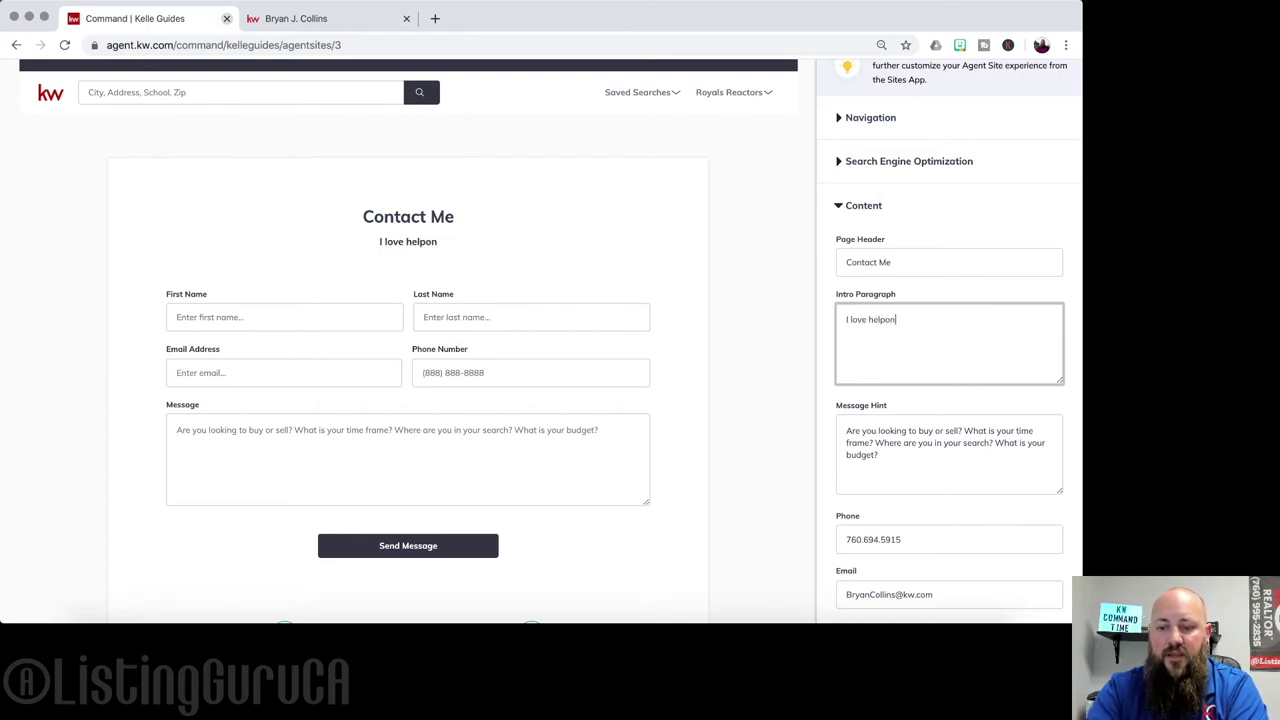
{"action": "key", "text": "BackSpace"}
{"action": "key", "text": "BackSpace"}
{"action": "key", "text": "BackSpace"}
{"action": "key", "text": "BackSpace"}
{"action": "type", "text": "in"}
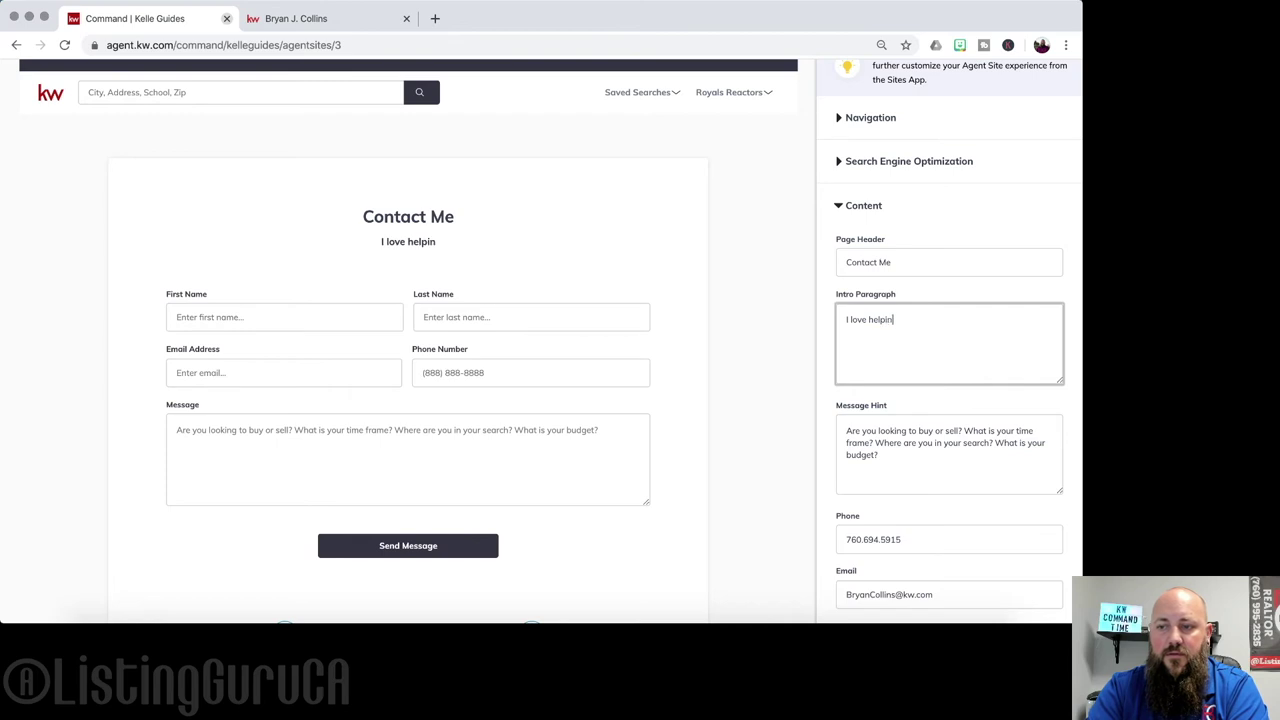
{"action": "type", "text": "g people bu"}
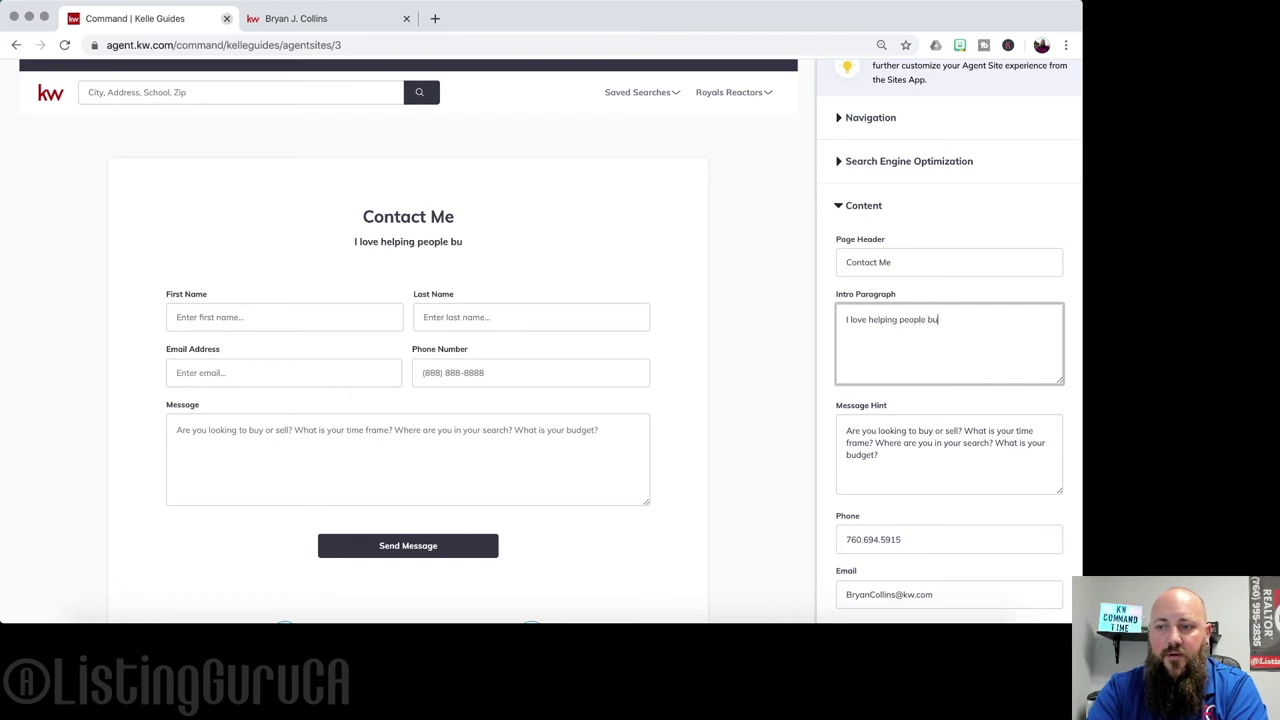
{"action": "type", "text": "y and sell ho"}
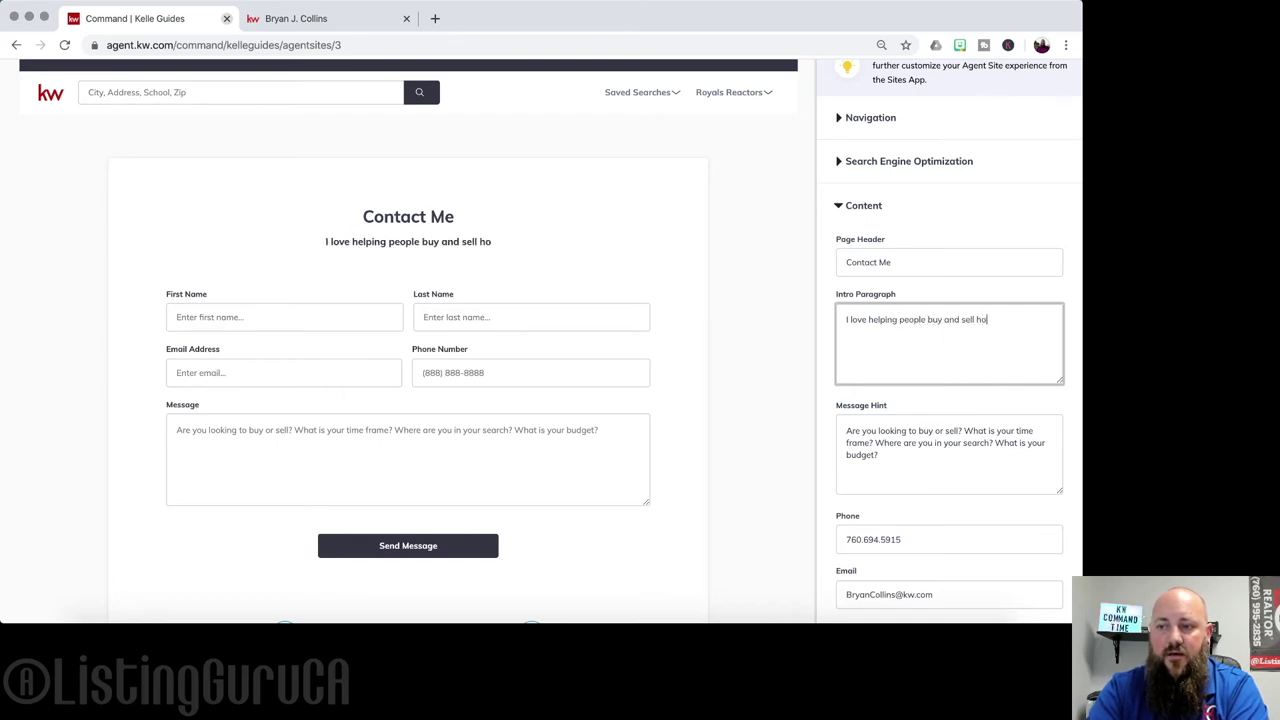
{"action": "type", "text": "mes, it's my psa"}
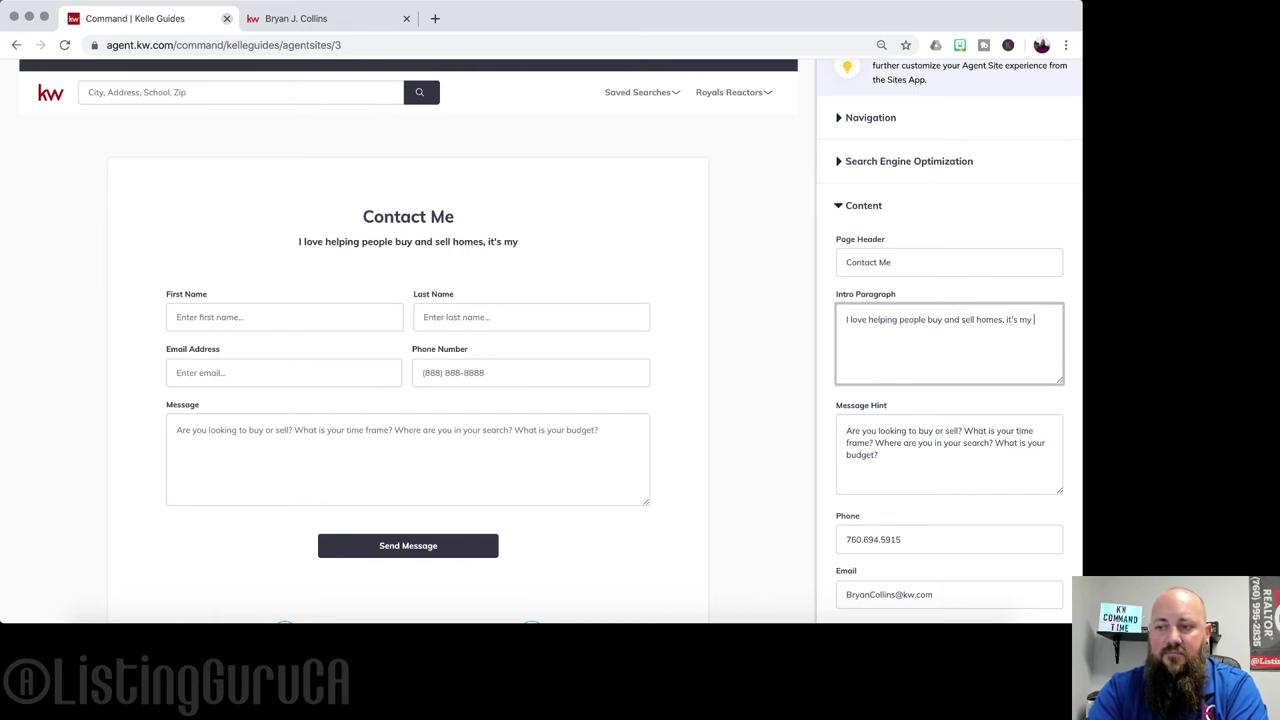
{"action": "key", "text": "BackSpace"}
{"action": "key", "text": "BackSpace"}
{"action": "type", "text": "assion."}
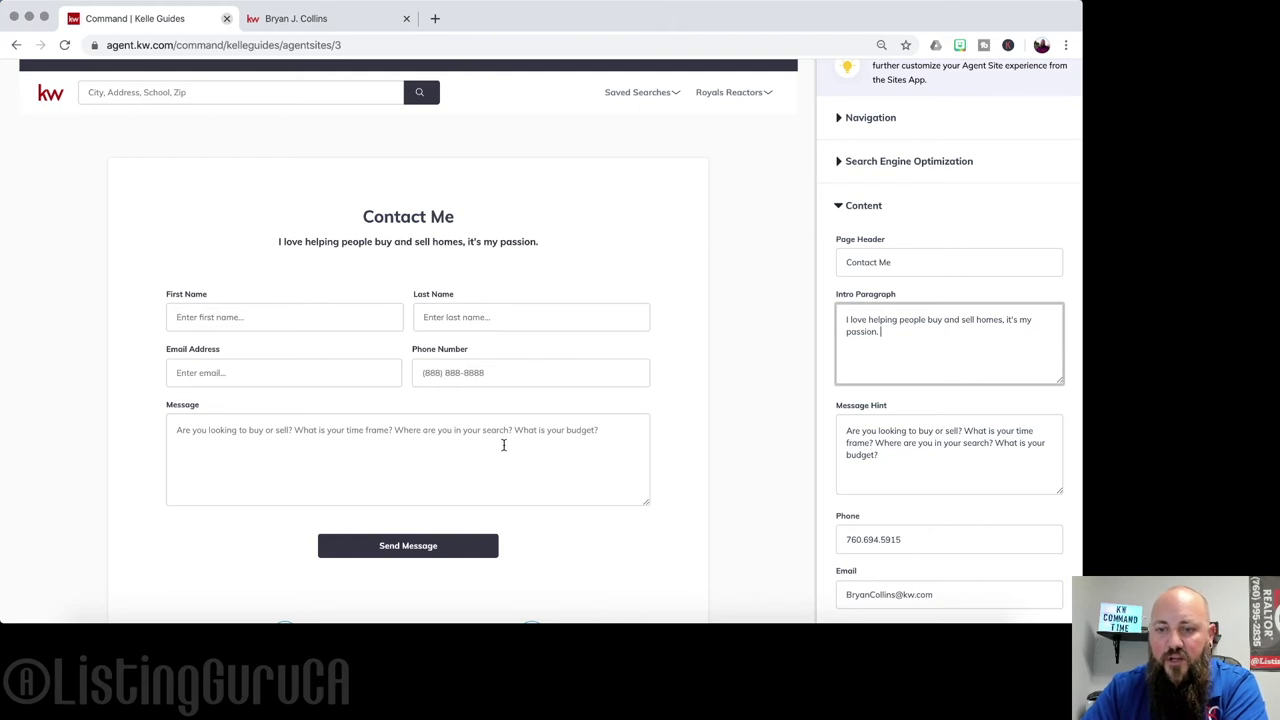
- Review the Contact page's preview along with its message hint, phone and email fields
{"action": "scroll", "coordinate": [921, 455], "scroll_direction": "down", "scroll_amount": 2}
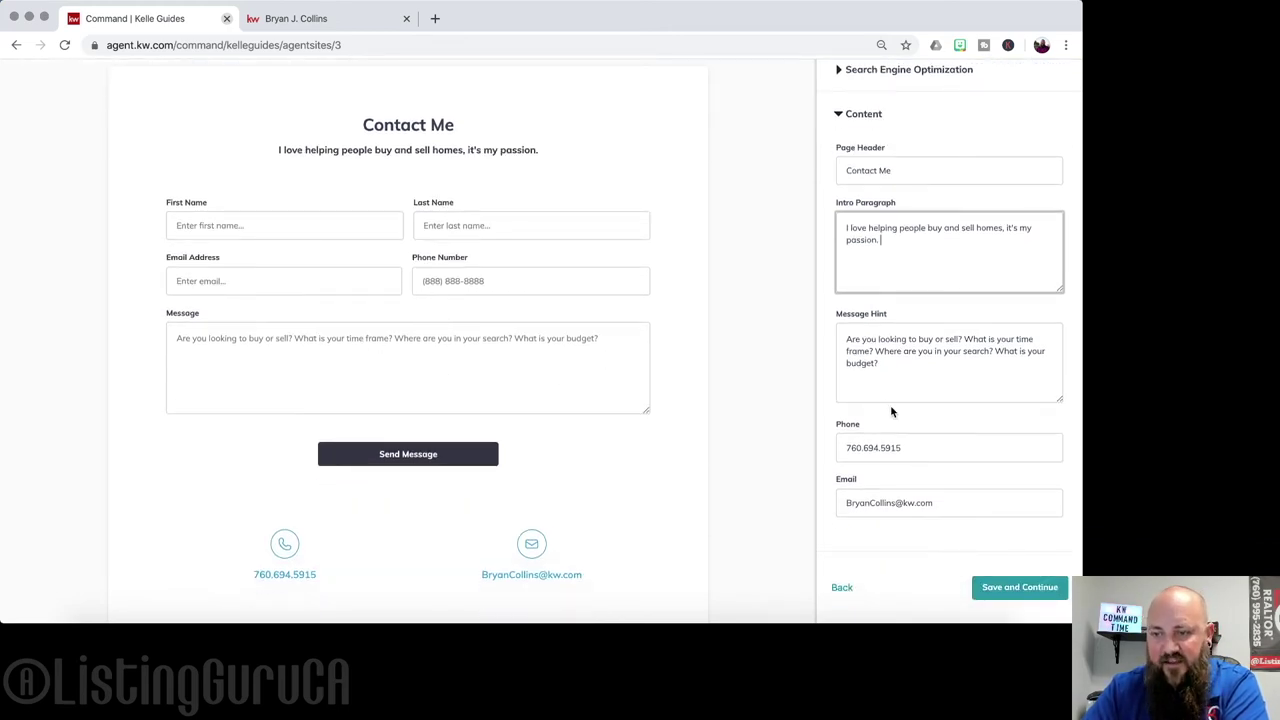
{"action": "scroll", "coordinate": [891, 409], "scroll_direction": "down", "scroll_amount": 3}
{"action": "scroll", "coordinate": [903, 410], "scroll_direction": "up", "scroll_amount": 10}
{"action": "scroll", "coordinate": [903, 408], "scroll_direction": "down", "scroll_amount": 8}
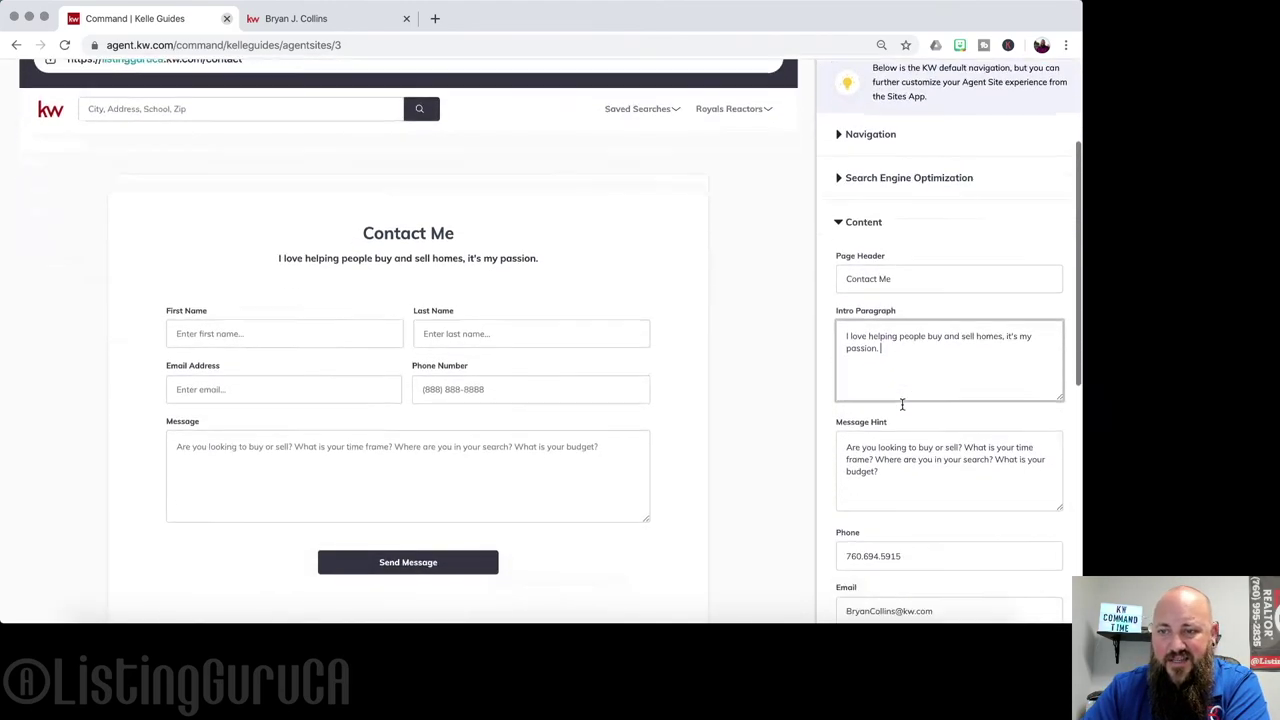
{"action": "scroll", "coordinate": [903, 408], "scroll_direction": "up", "scroll_amount": 4}
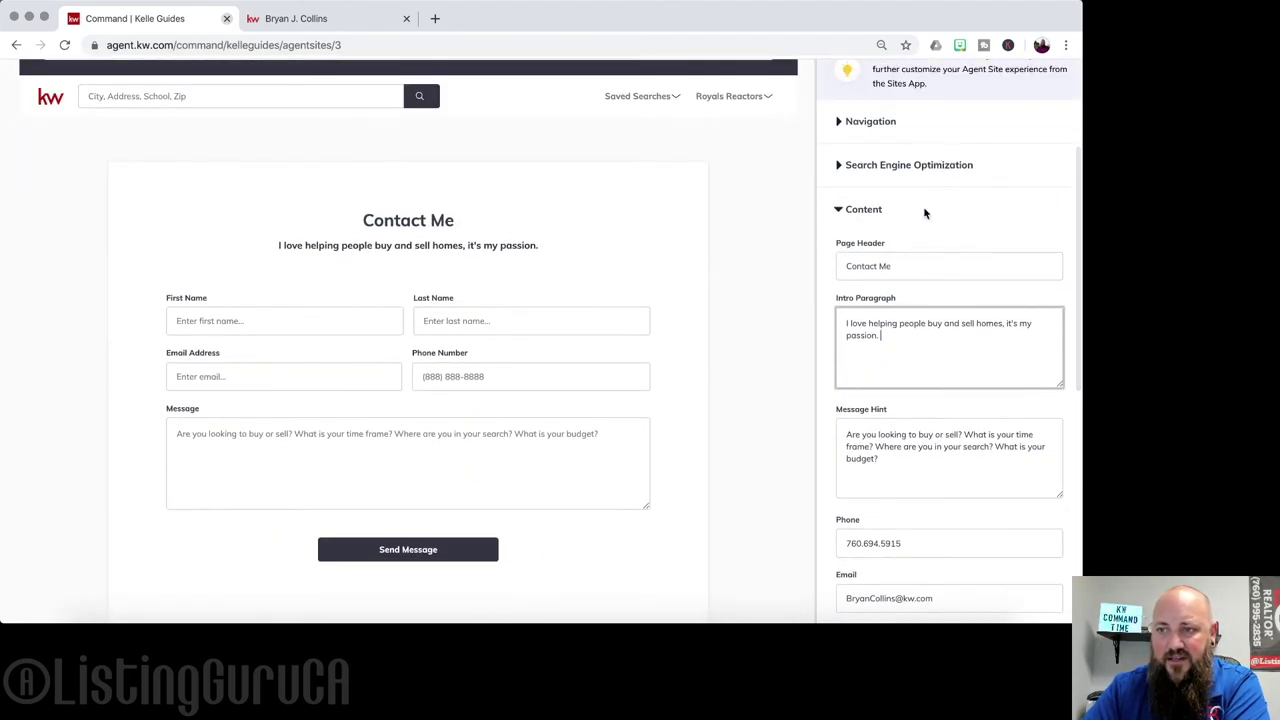
{"action": "scroll", "coordinate": [923, 240], "scroll_direction": "up", "scroll_amount": 2}
{"action": "scroll", "coordinate": [923, 260], "scroll_direction": "down", "scroll_amount": 7}
{"action": "scroll", "coordinate": [923, 260], "scroll_direction": "up", "scroll_amount": 8}
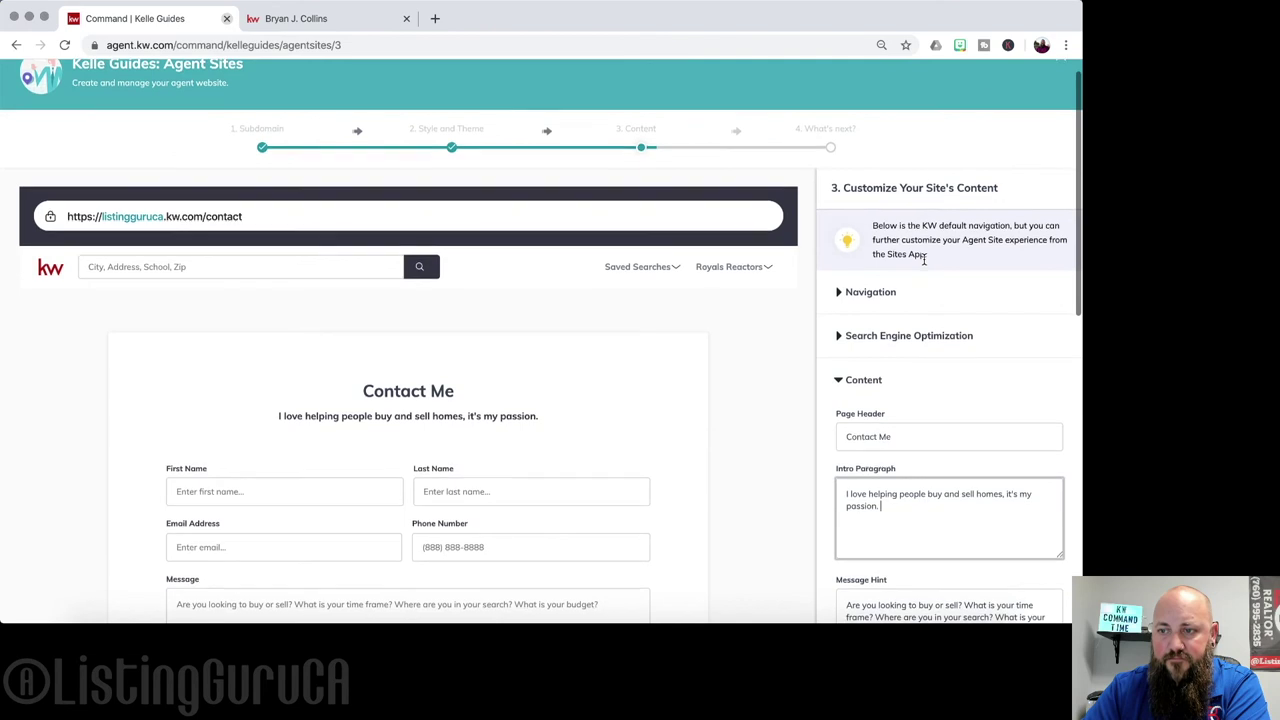
{"action": "scroll", "coordinate": [923, 260], "scroll_direction": "down", "scroll_amount": 4}
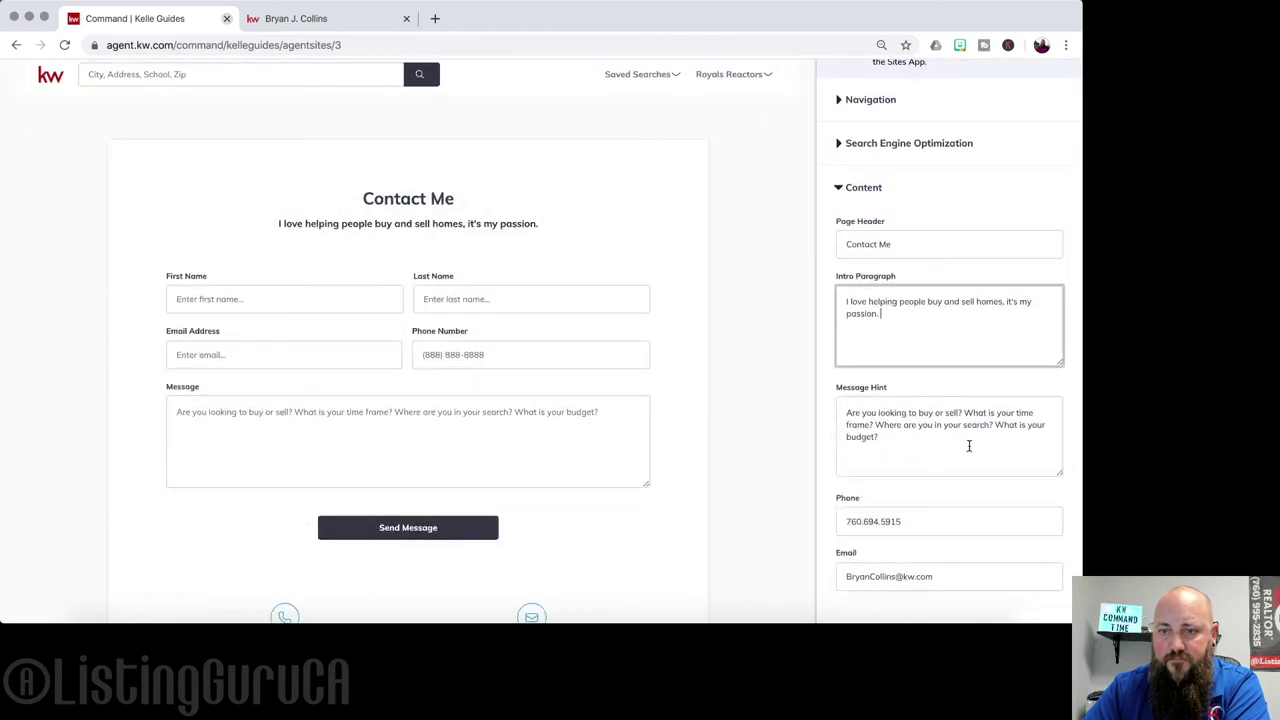
- Replace the intro paragraph with the "Buying or Selling a home IS A HUGE DEAL" text copied from the live Contact page
{"action": "left_click", "coordinate": [313, 20]}
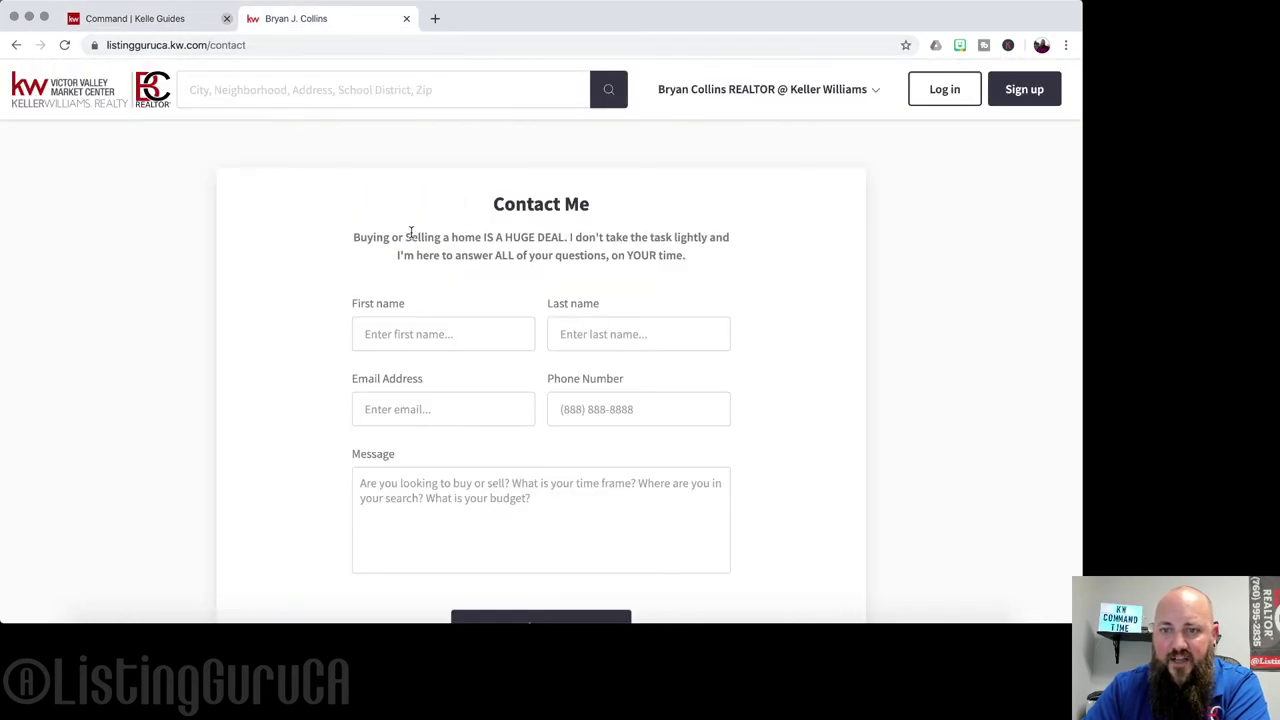
{"action": "left_click_drag", "start_coordinate": [352, 238], "coordinate": [697, 262]}
{"action": "key", "text": "super+c"}
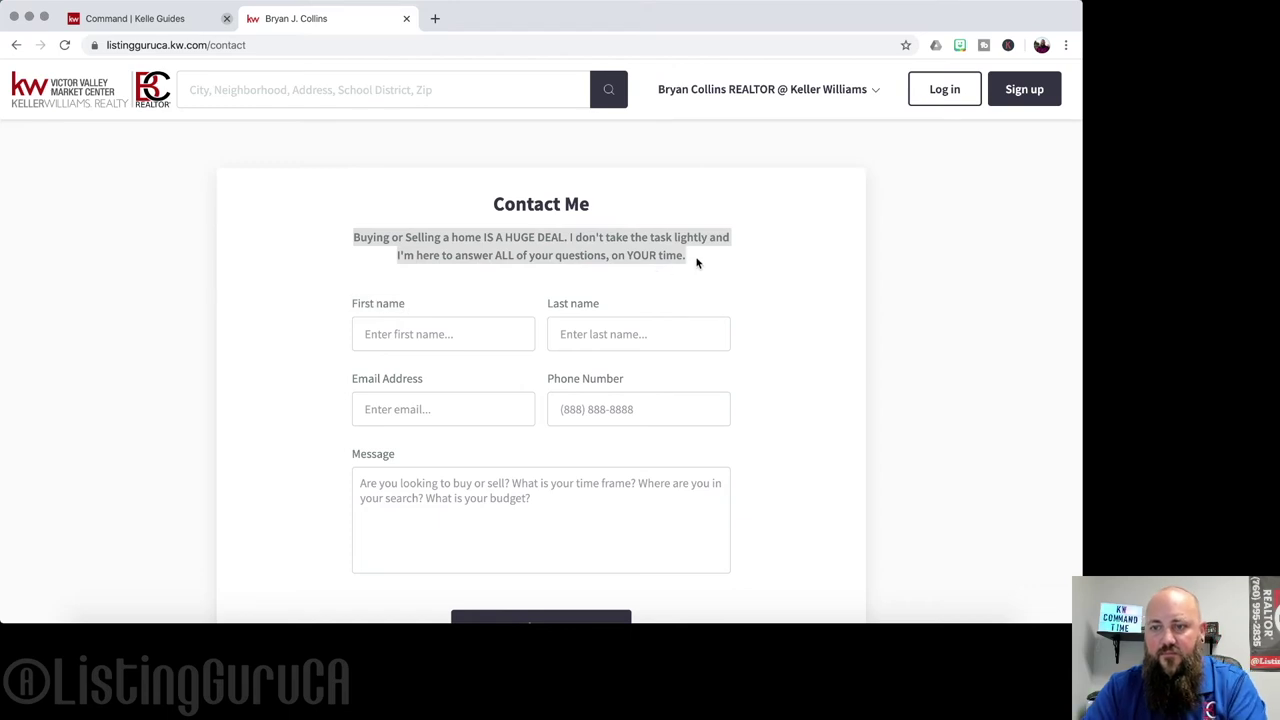
{"action": "left_click", "coordinate": [134, 19]}
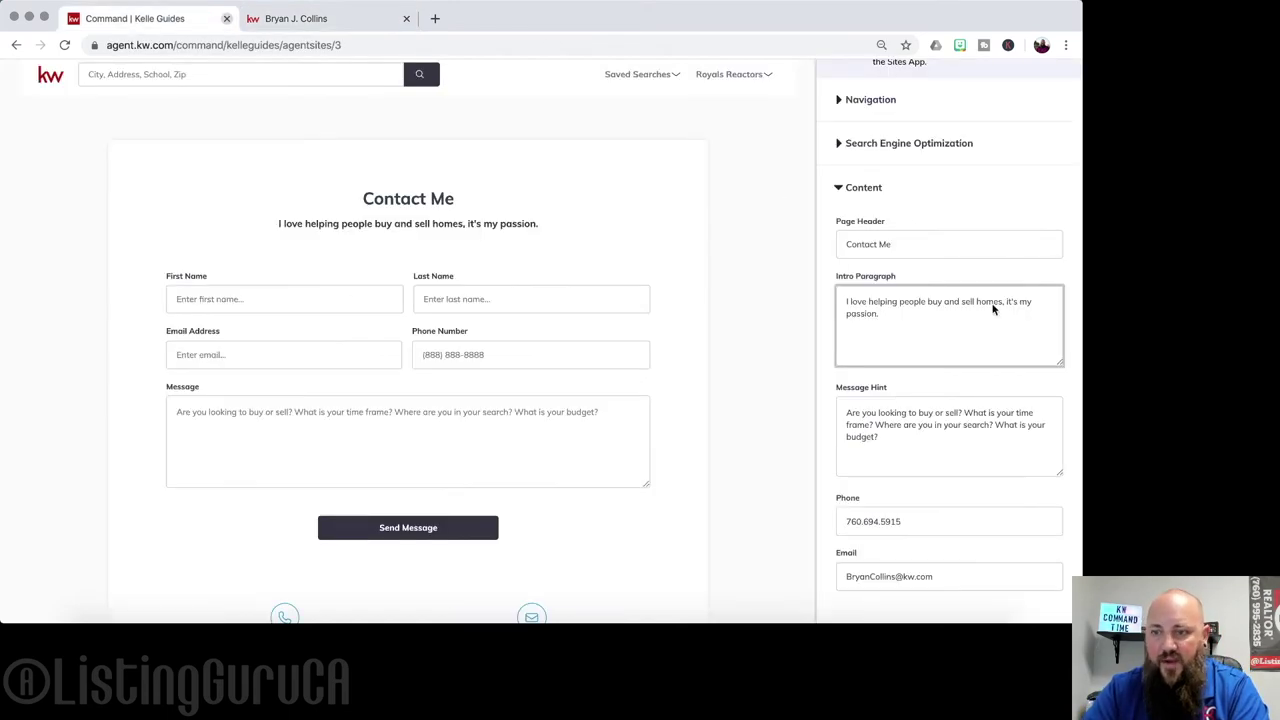
{"action": "left_click_drag", "start_coordinate": [894, 319], "coordinate": [815, 295]}
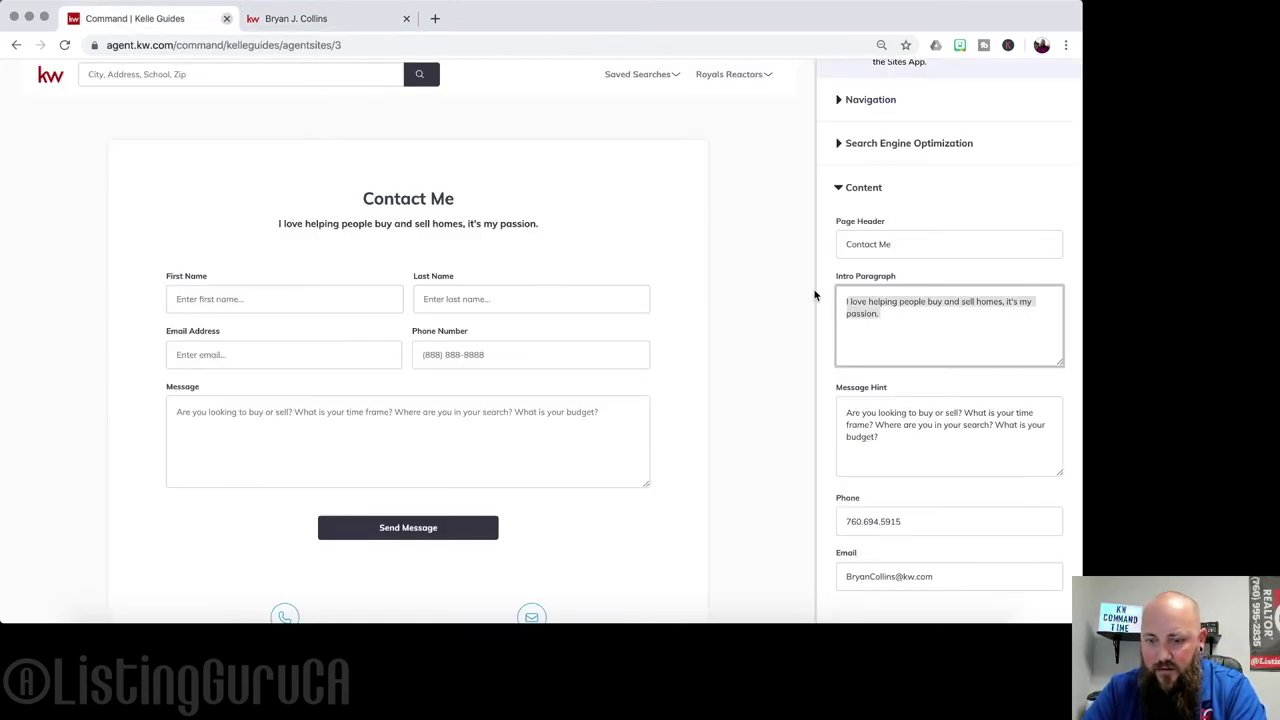
{"action": "key", "text": "super+v"}
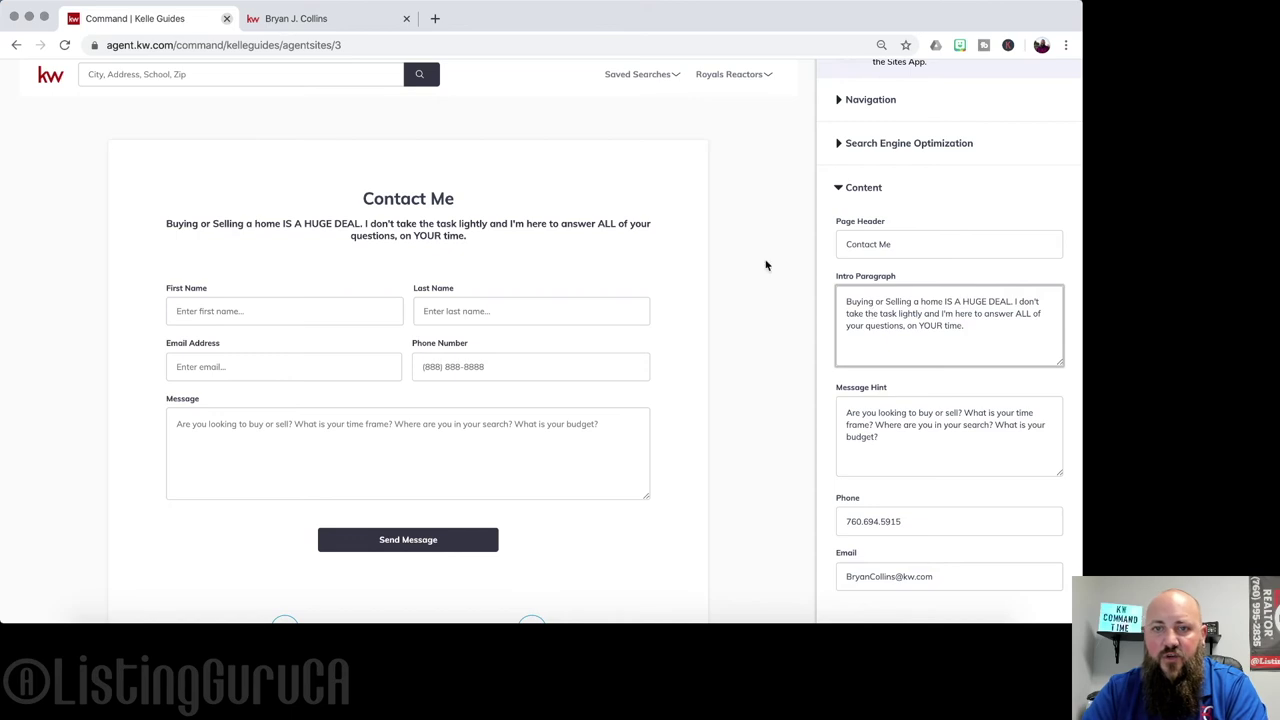
- Compare the edited Contact page with the live site's version and complete the guide's Content stage
{"action": "left_click", "coordinate": [285, 20]}
{"action": "left_click", "coordinate": [517, 302]}
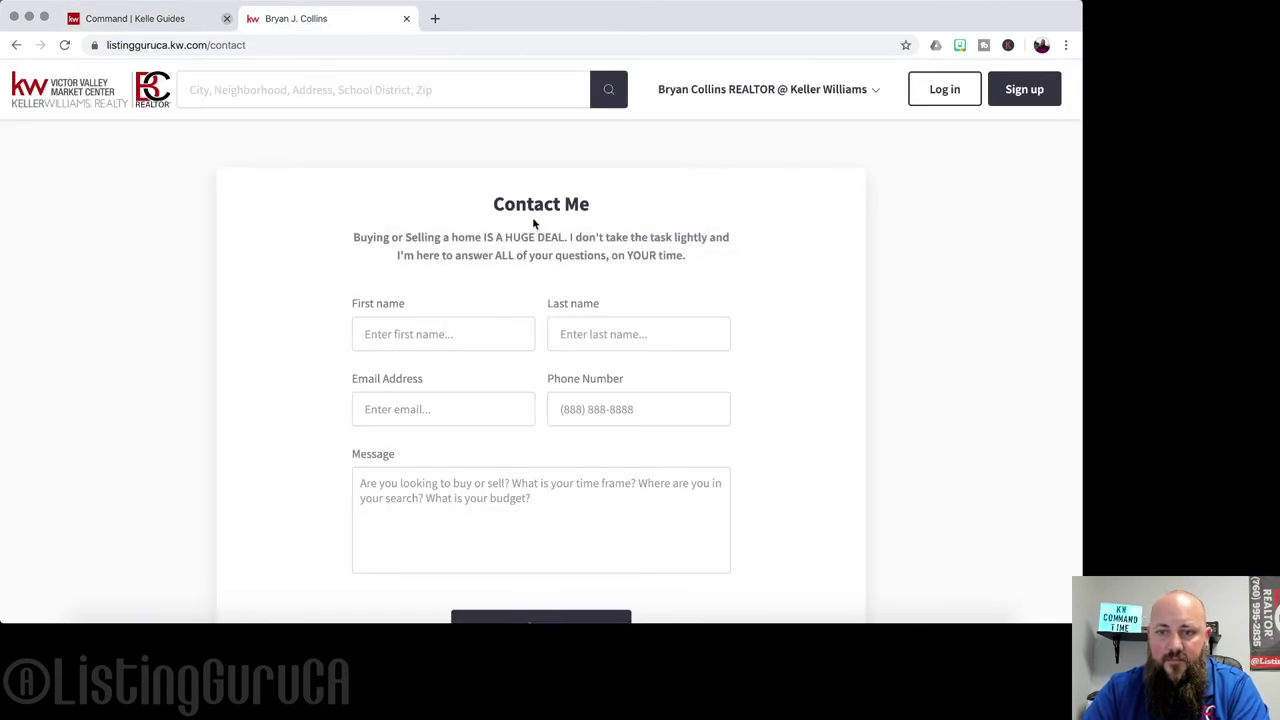
{"action": "left_click", "coordinate": [163, 18]}
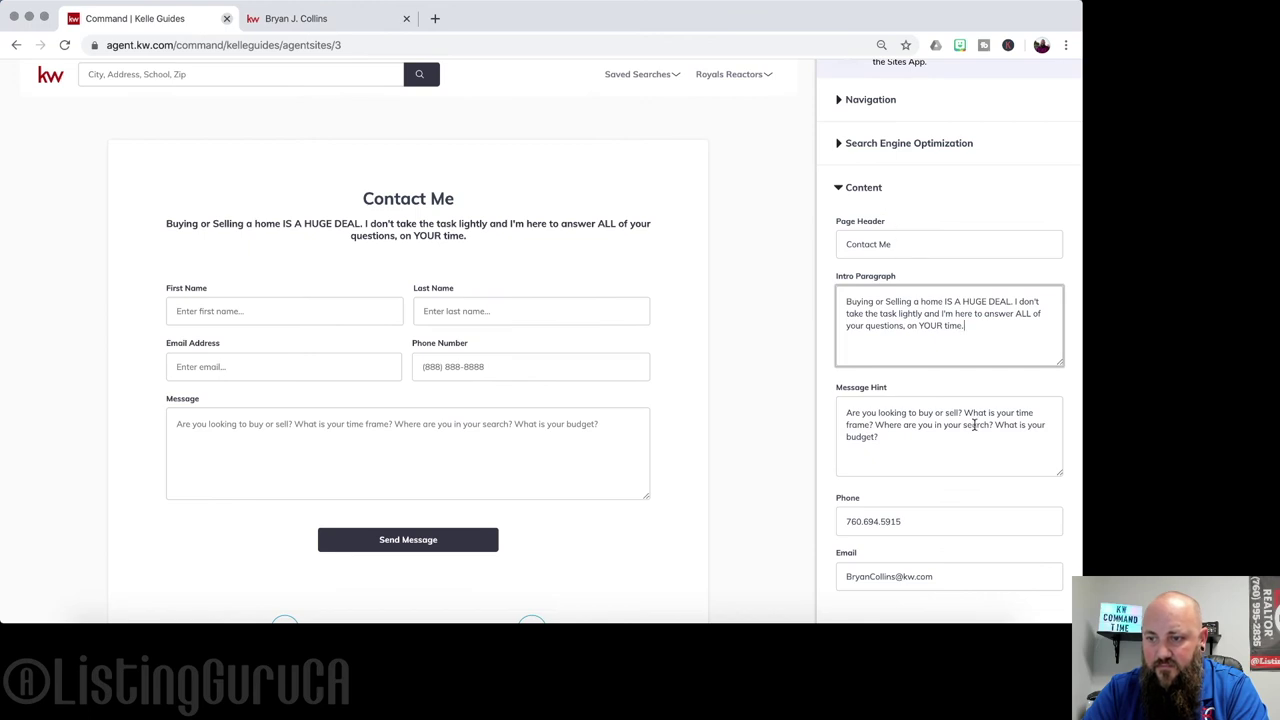
{"action": "scroll", "coordinate": [973, 424], "scroll_direction": "down", "scroll_amount": 3}
{"action": "left_click", "coordinate": [1010, 494]}
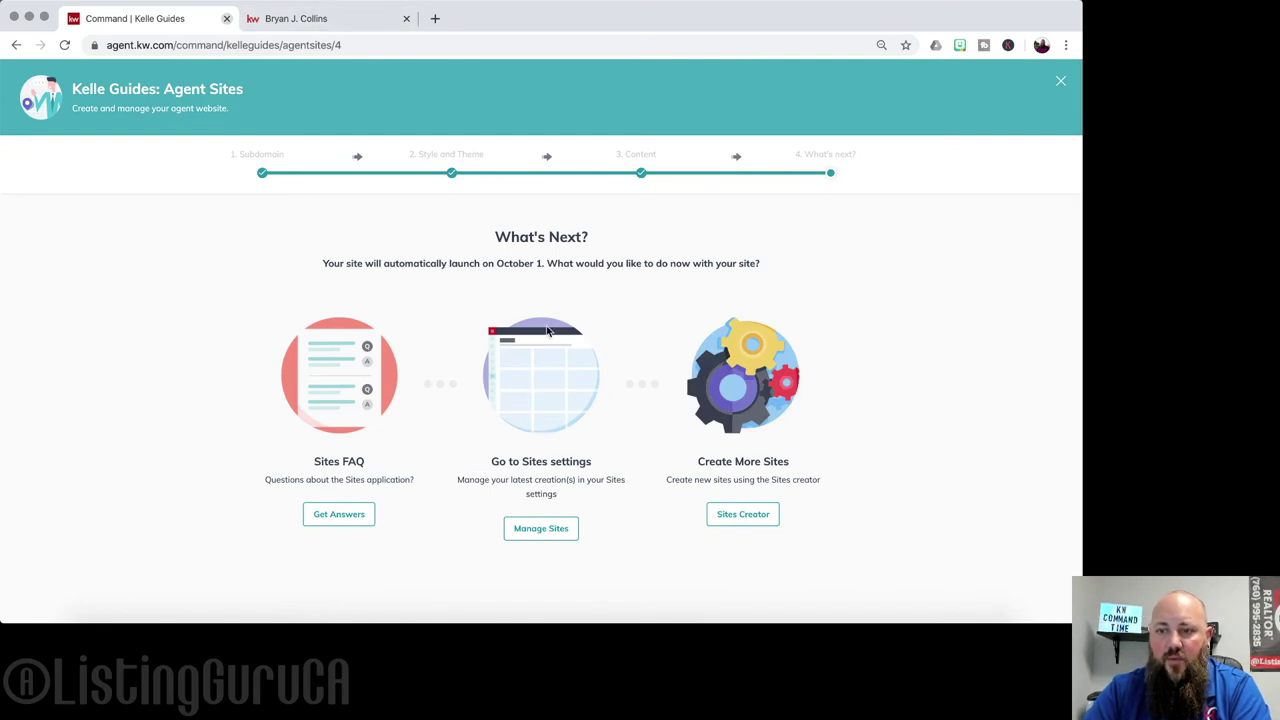
- Open the Sites Creator from the What's Next options and save the agent site's general settings
{"action": "scroll", "coordinate": [503, 330], "scroll_direction": "down", "scroll_amount": 1}
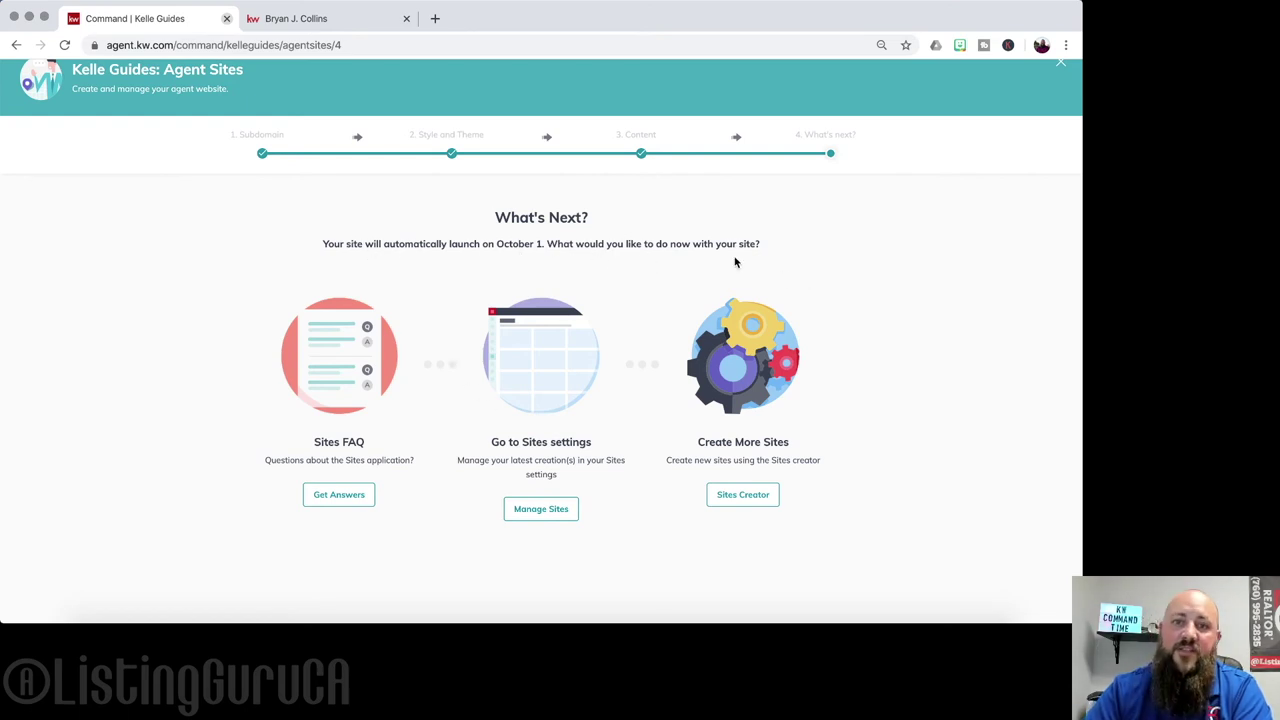
{"action": "scroll", "coordinate": [678, 408], "scroll_direction": "down", "scroll_amount": 1}
{"action": "scroll", "coordinate": [677, 406], "scroll_direction": "up", "scroll_amount": 2}
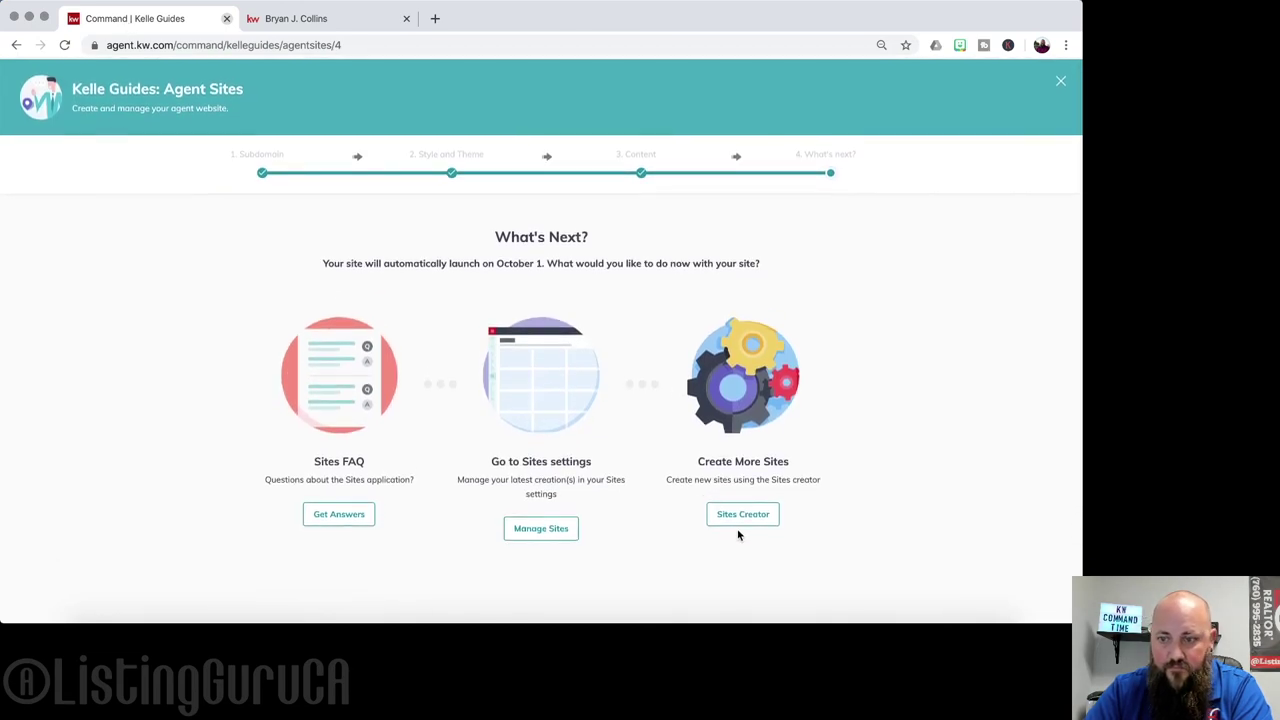
{"action": "left_click", "coordinate": [750, 519]}
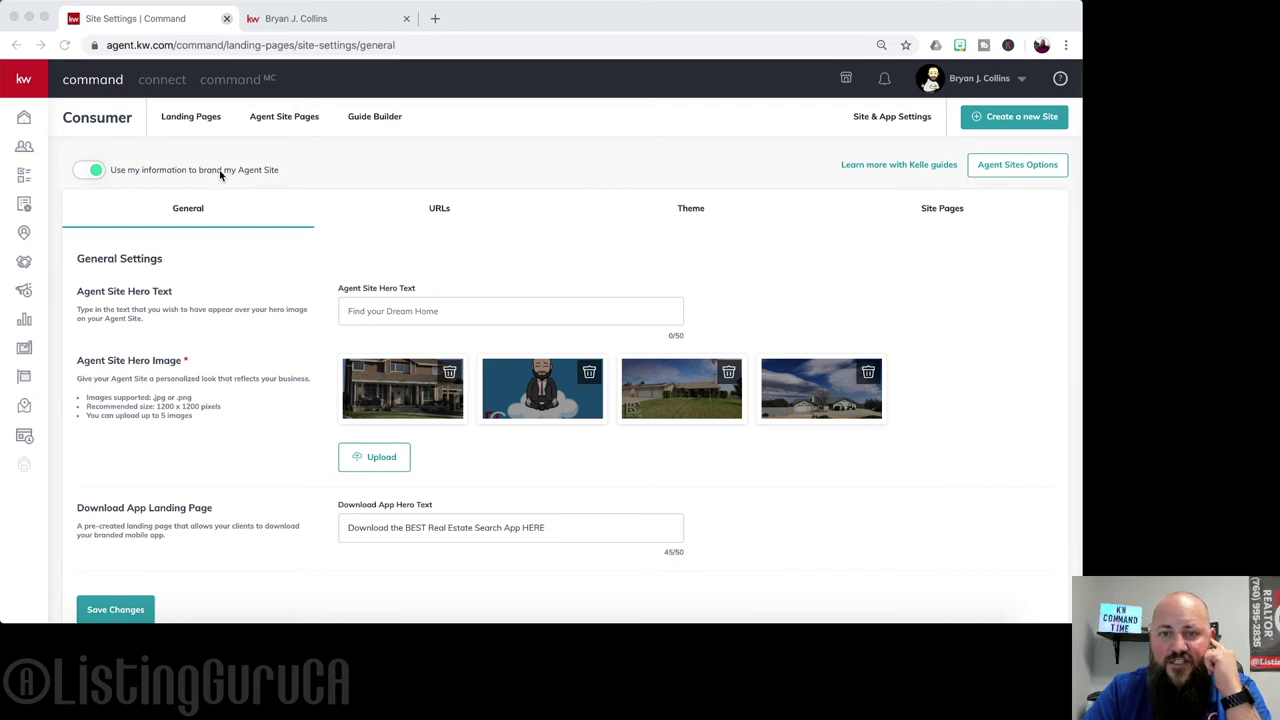
{"action": "left_click", "coordinate": [118, 607]}
{"action": "left_click", "coordinate": [118, 607]}
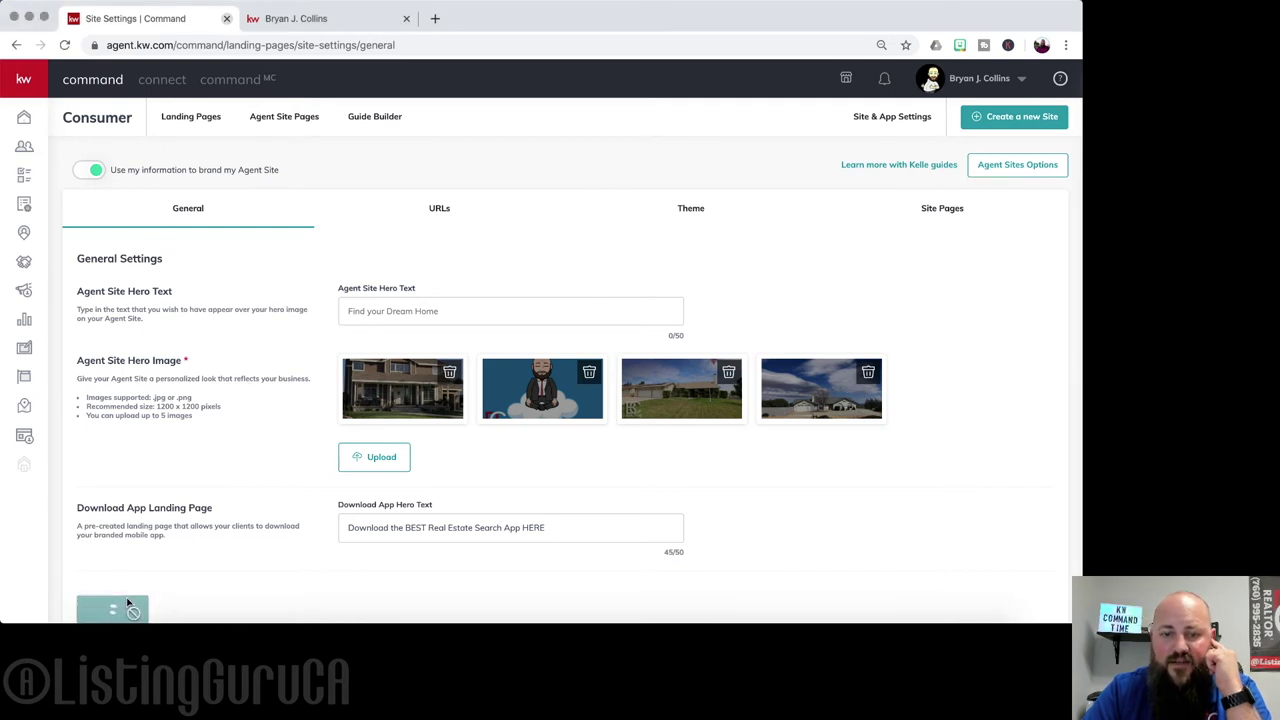
- Go to the Consumer applet, look at its Guide Builder, and open the general Site & App Settings
{"action": "left_click", "coordinate": [24, 436]}
{"action": "left_click", "coordinate": [652, 220]}
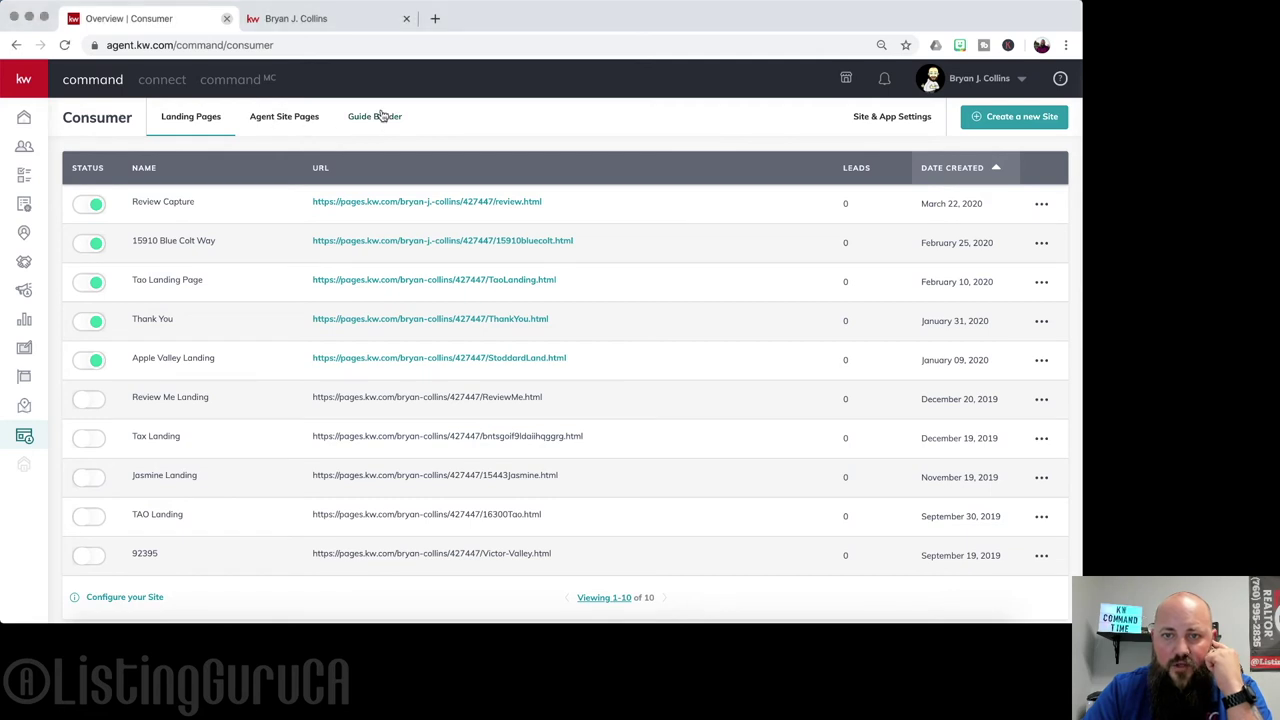
{"action": "left_click", "coordinate": [424, 117]}
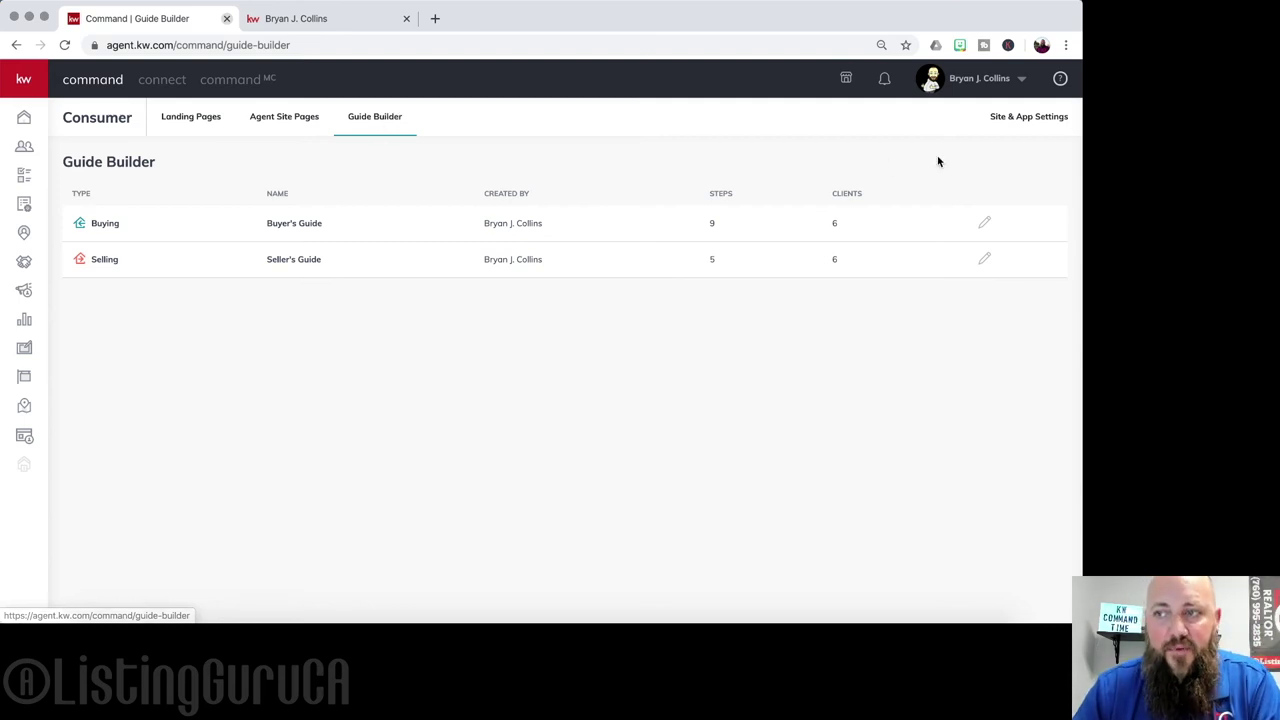
{"action": "left_click", "coordinate": [1010, 114]}
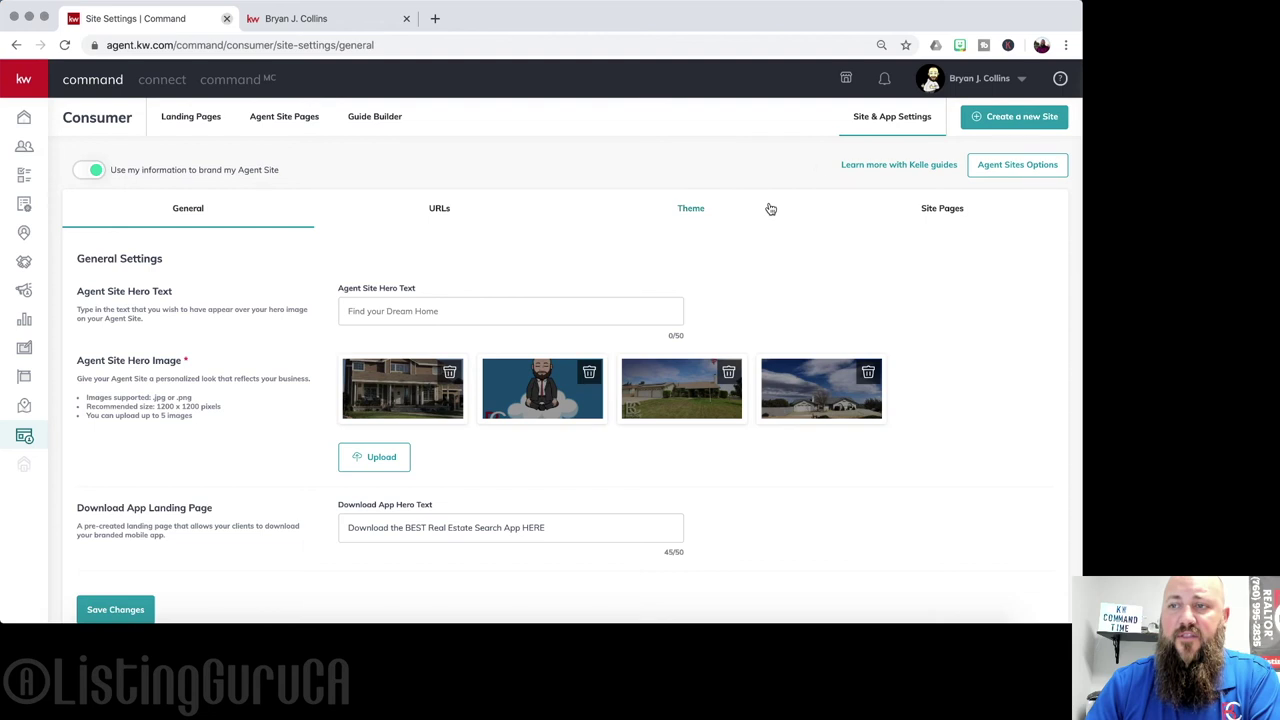
{"action": "scroll", "coordinate": [146, 341], "scroll_direction": "down", "scroll_amount": 1}
{"action": "scroll", "coordinate": [146, 341], "scroll_direction": "up", "scroll_amount": 1}
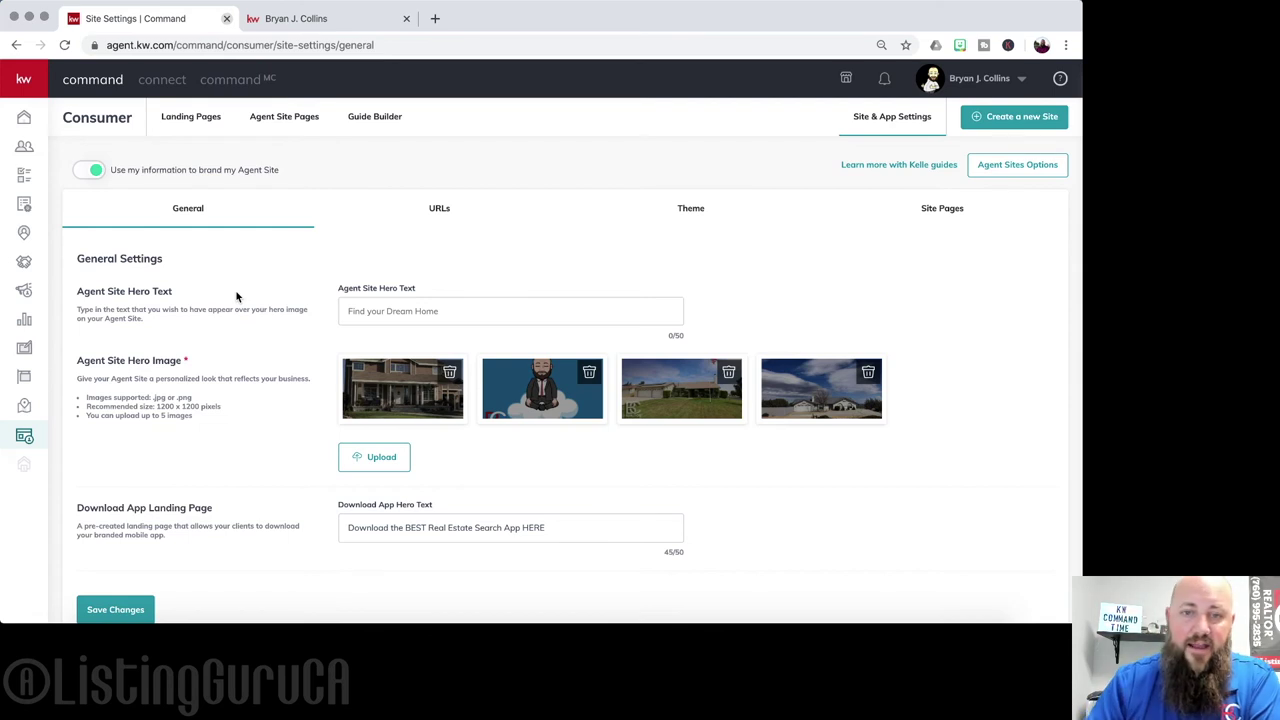
{"action": "scroll", "coordinate": [237, 296], "scroll_direction": "down", "scroll_amount": 1}
{"action": "scroll", "coordinate": [237, 296], "scroll_direction": "up", "scroll_amount": 1}
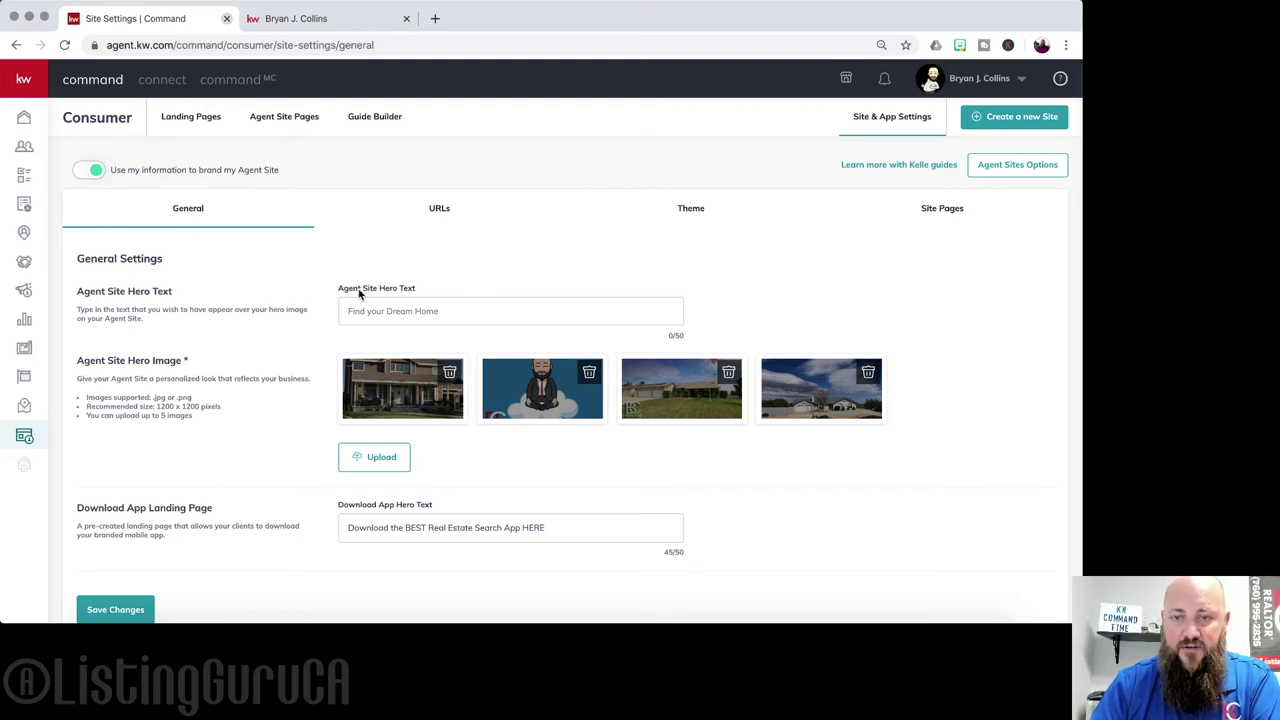
- Compare the Agent Site hero text and hero image settings with the live site's home page
{"action": "left_click", "coordinate": [450, 310]}
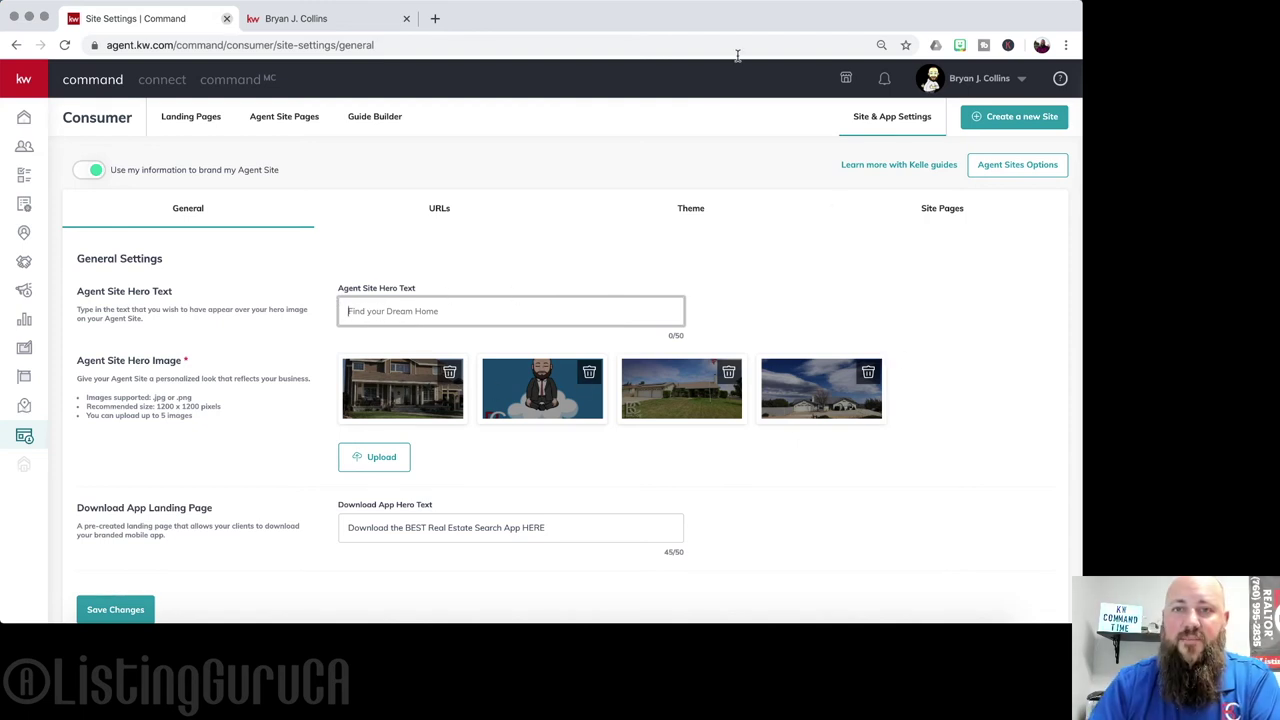
{"action": "left_click", "coordinate": [248, 32]}
{"action": "left_click", "coordinate": [712, 91]}
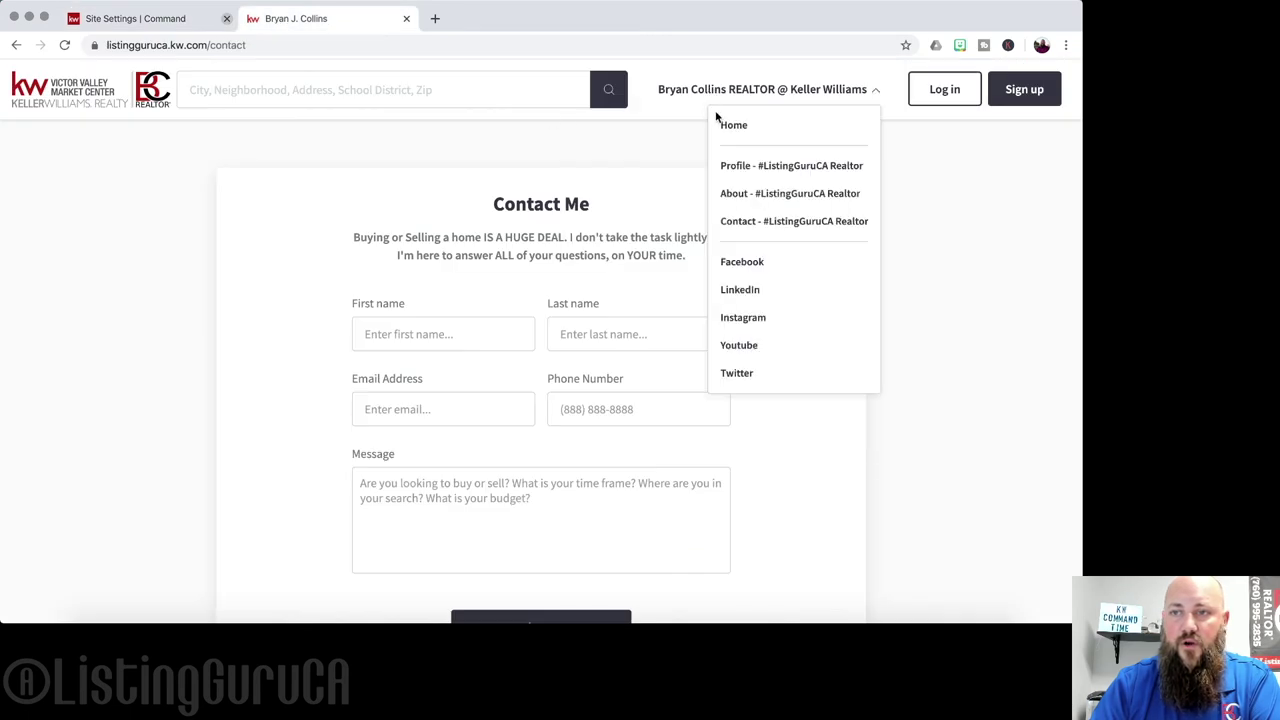
{"action": "left_click", "coordinate": [735, 126]}
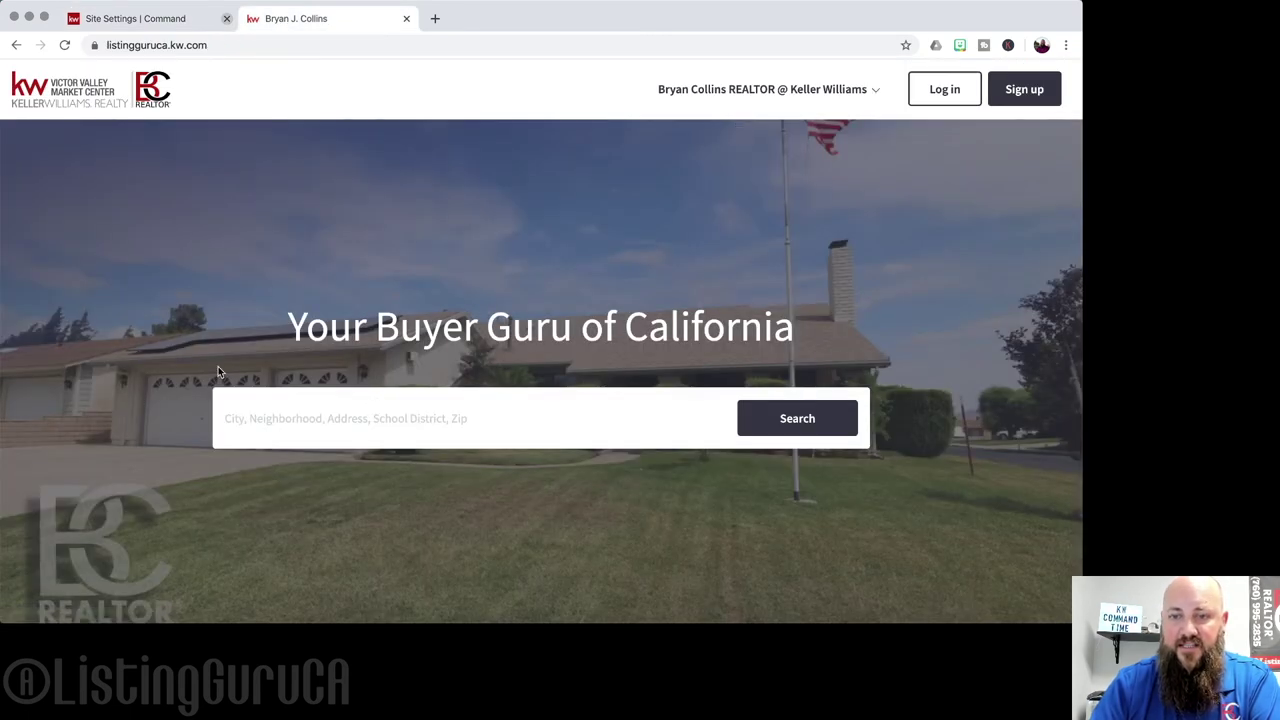
{"action": "left_click", "coordinate": [110, 18]}
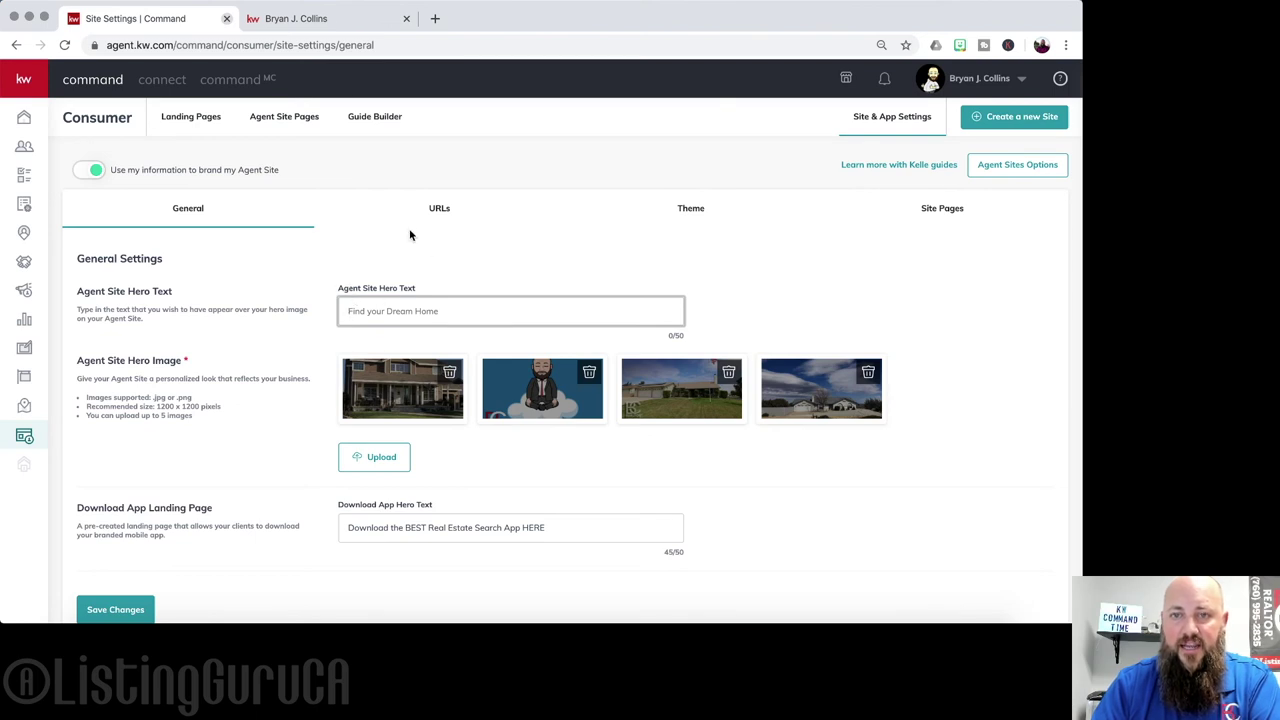
{"action": "left_click", "coordinate": [322, 20]}
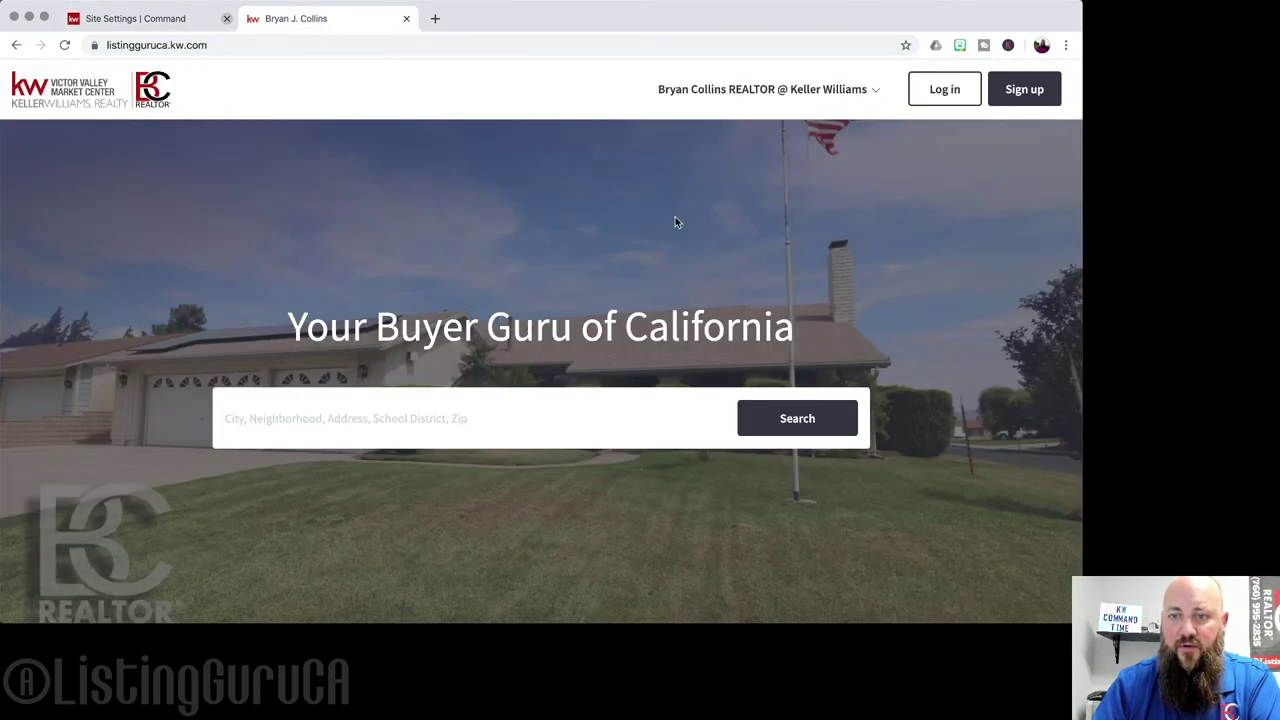
{"action": "left_click", "coordinate": [107, 24]}
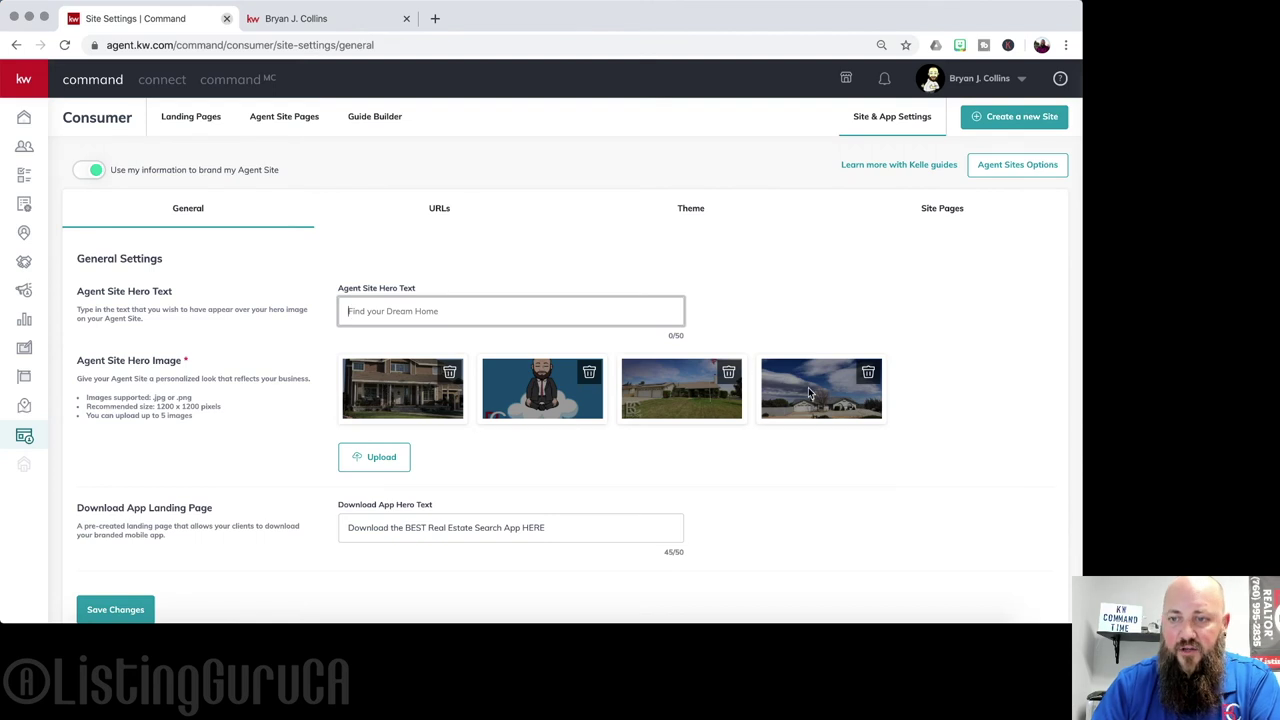
- Check the Download App hero text setting and examine the live home page from hero image to footer
{"action": "scroll", "coordinate": [424, 443], "scroll_direction": "down", "scroll_amount": 2}
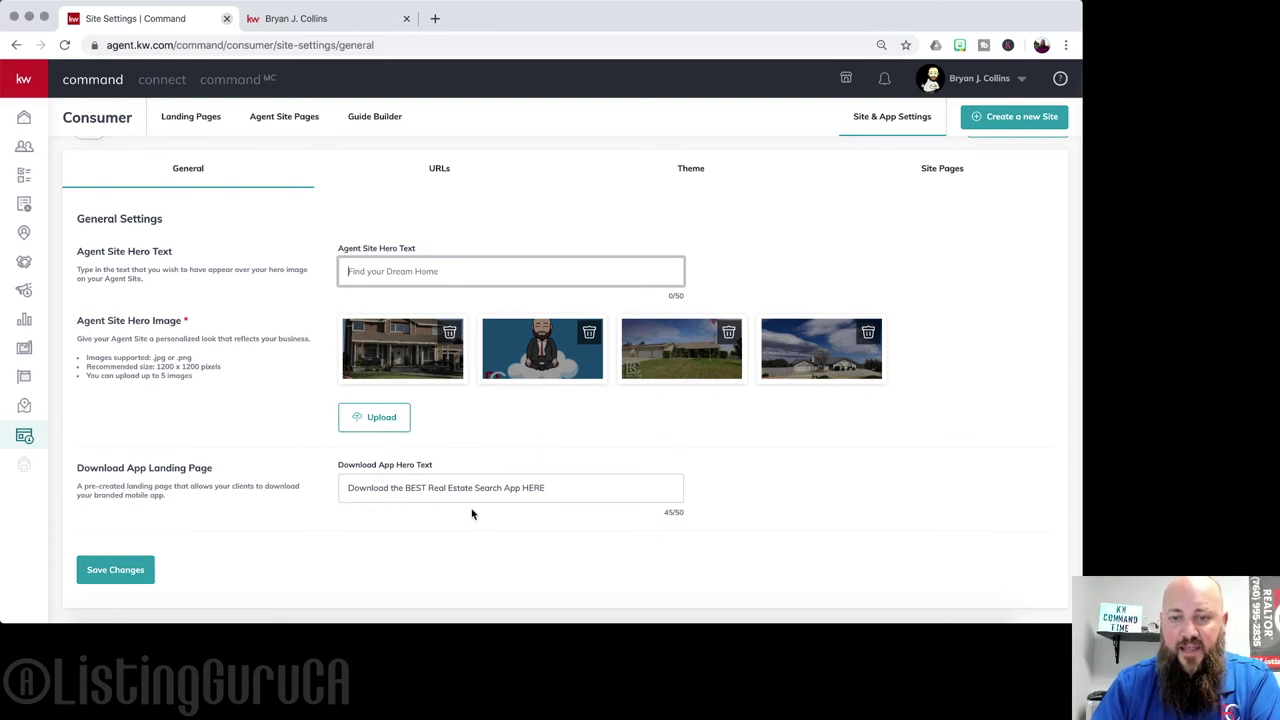
{"action": "left_click", "coordinate": [316, 20]}
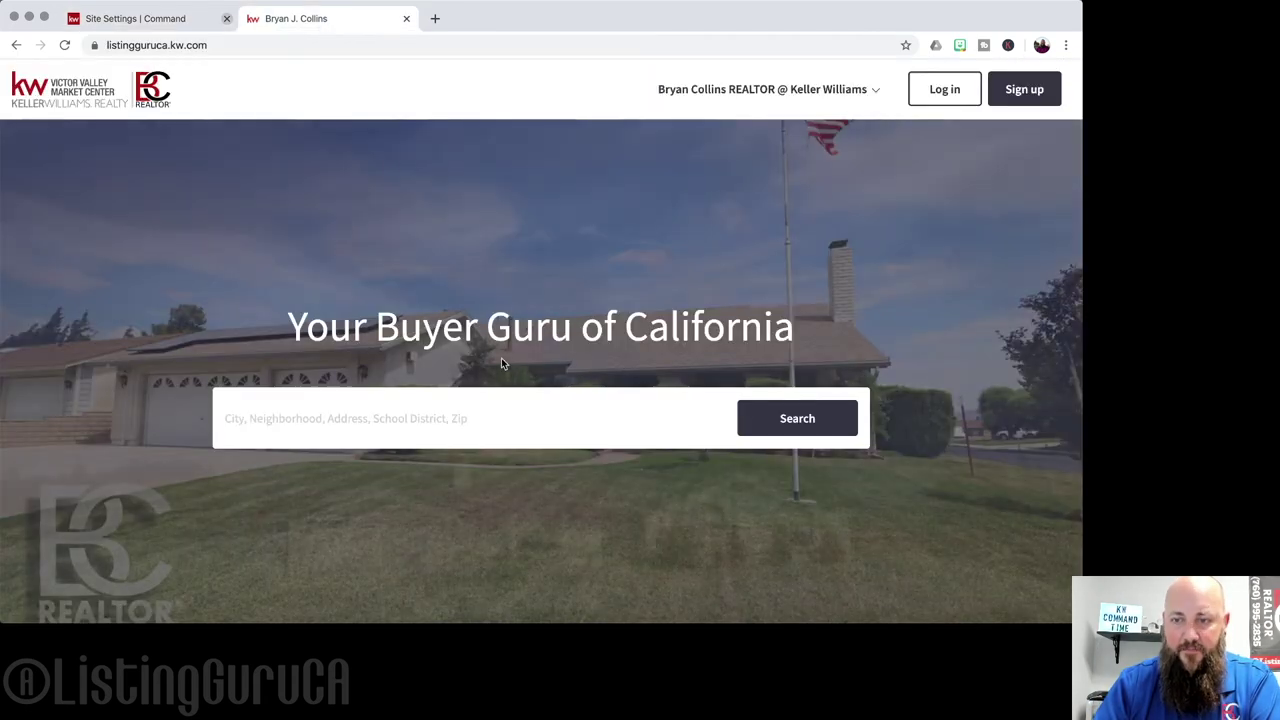
{"action": "scroll", "coordinate": [501, 362], "scroll_direction": "down", "scroll_amount": 20}
{"action": "scroll", "coordinate": [501, 357], "scroll_direction": "down", "scroll_amount": 2}
{"action": "scroll", "coordinate": [501, 357], "scroll_direction": "up", "scroll_amount": 20}
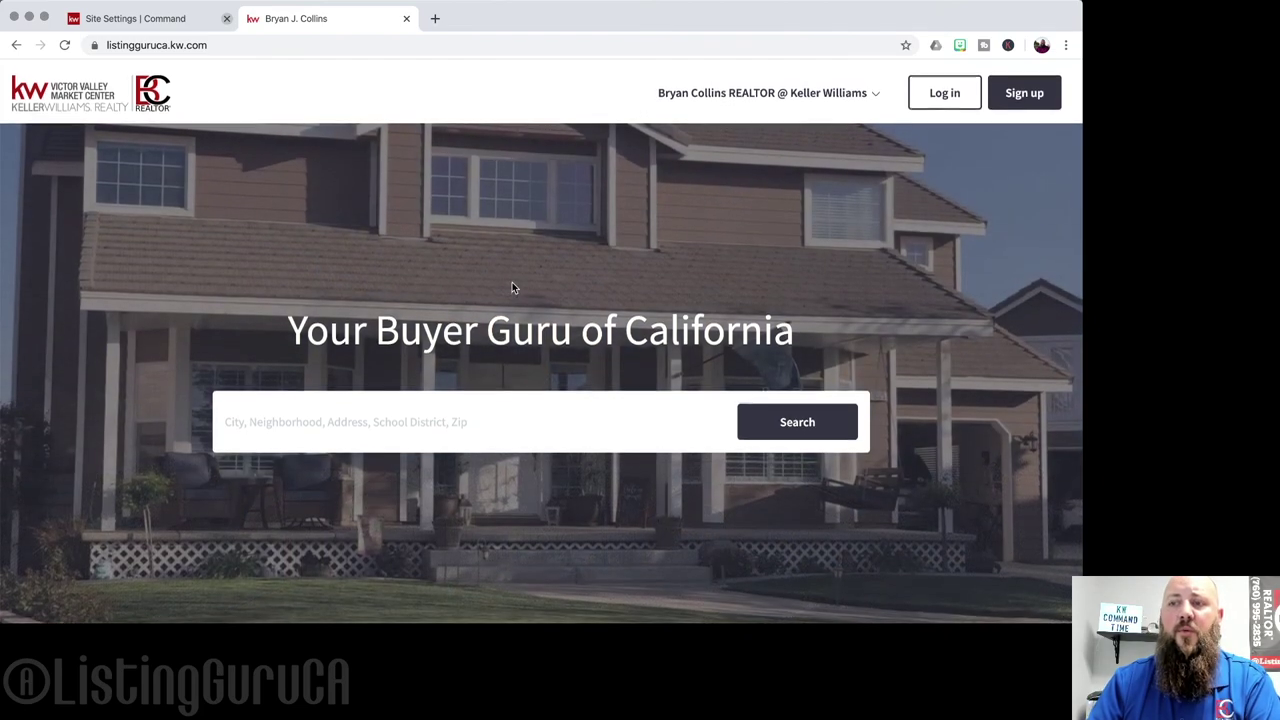
{"action": "scroll", "coordinate": [512, 288], "scroll_direction": "down", "scroll_amount": 5}
{"action": "scroll", "coordinate": [512, 288], "scroll_direction": "down", "scroll_amount": 5}
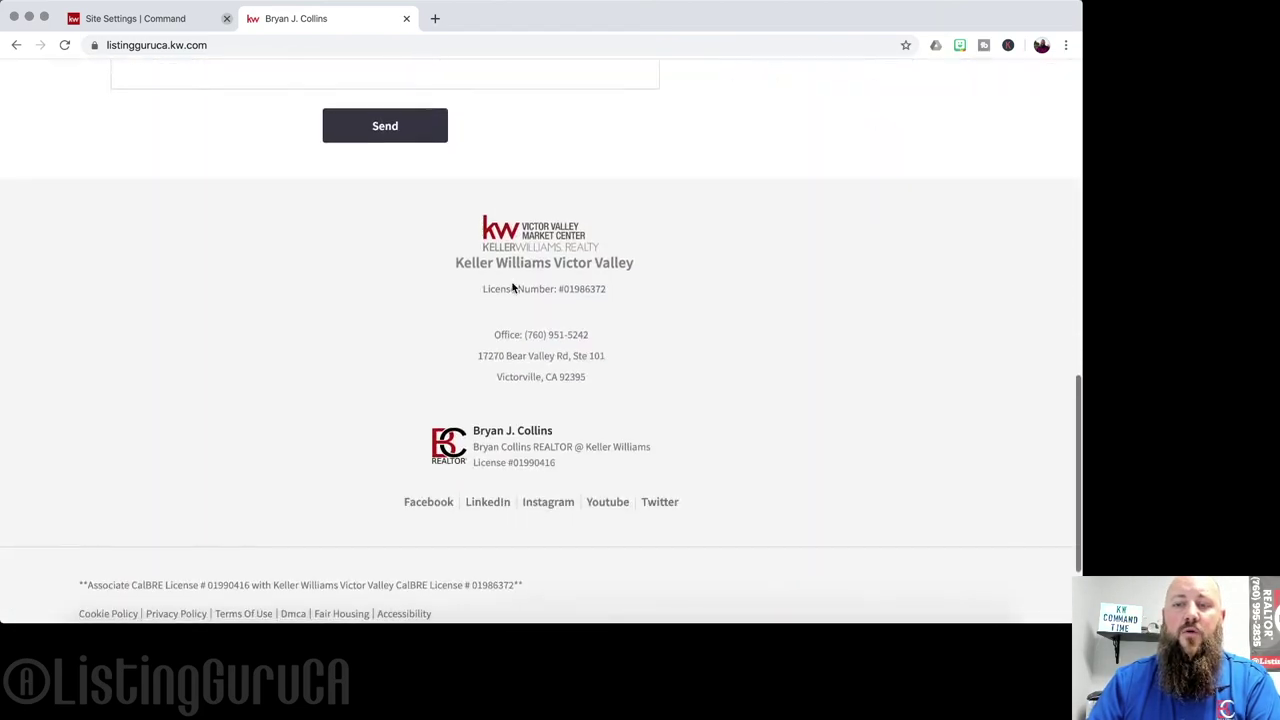
{"action": "scroll", "coordinate": [512, 288], "scroll_direction": "up", "scroll_amount": 12}
- Back in the site settings, copy the App URL from the URL settings
{"action": "left_click", "coordinate": [150, 25]}
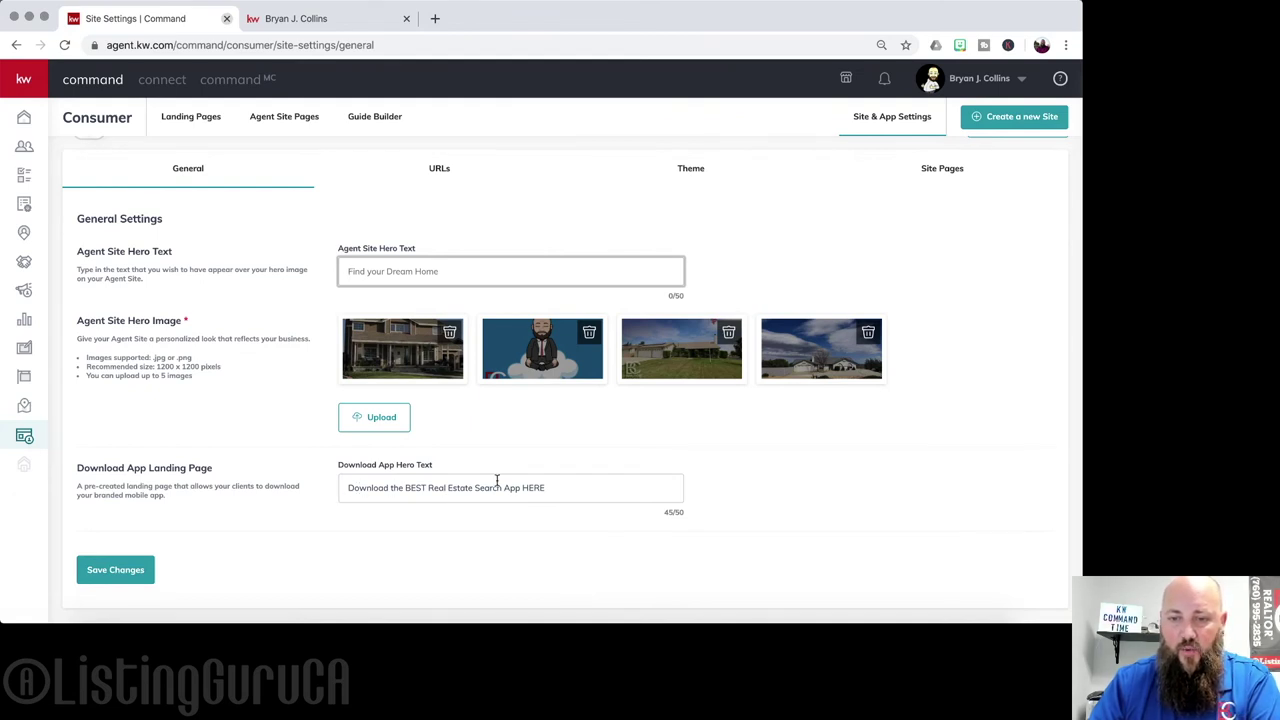
{"action": "left_click", "coordinate": [431, 183]}
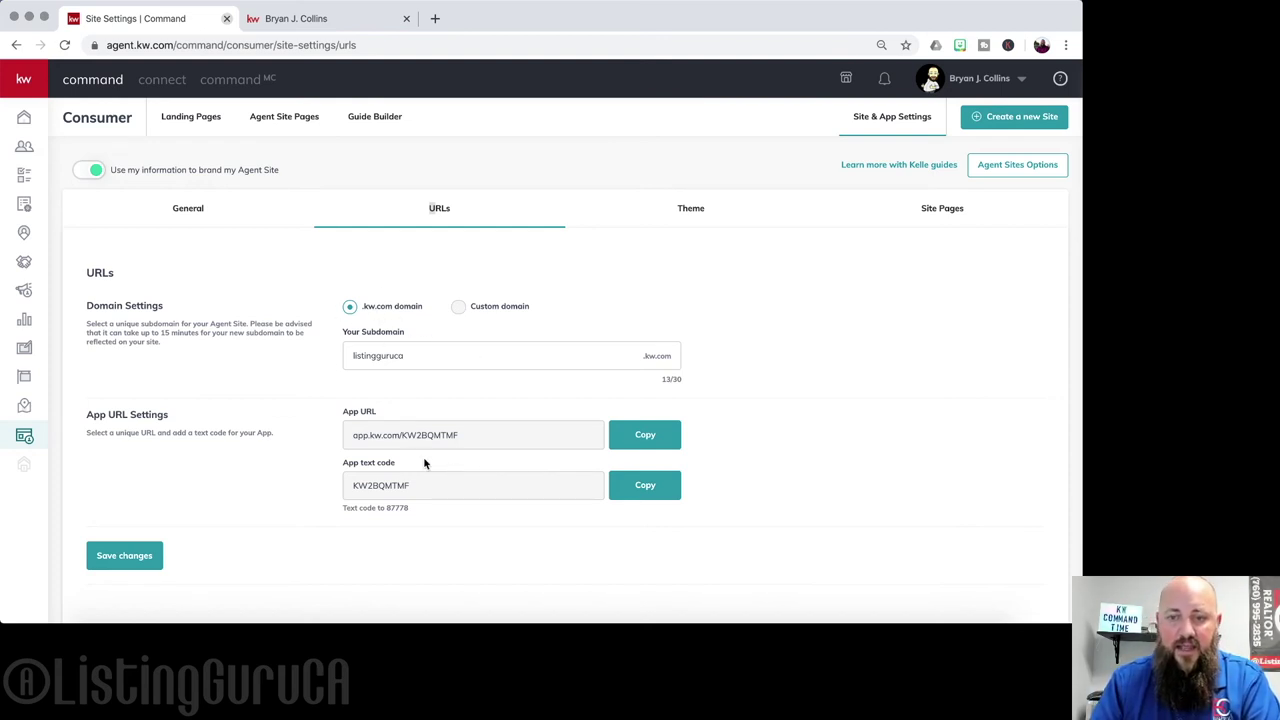
{"action": "left_click", "coordinate": [630, 438]}
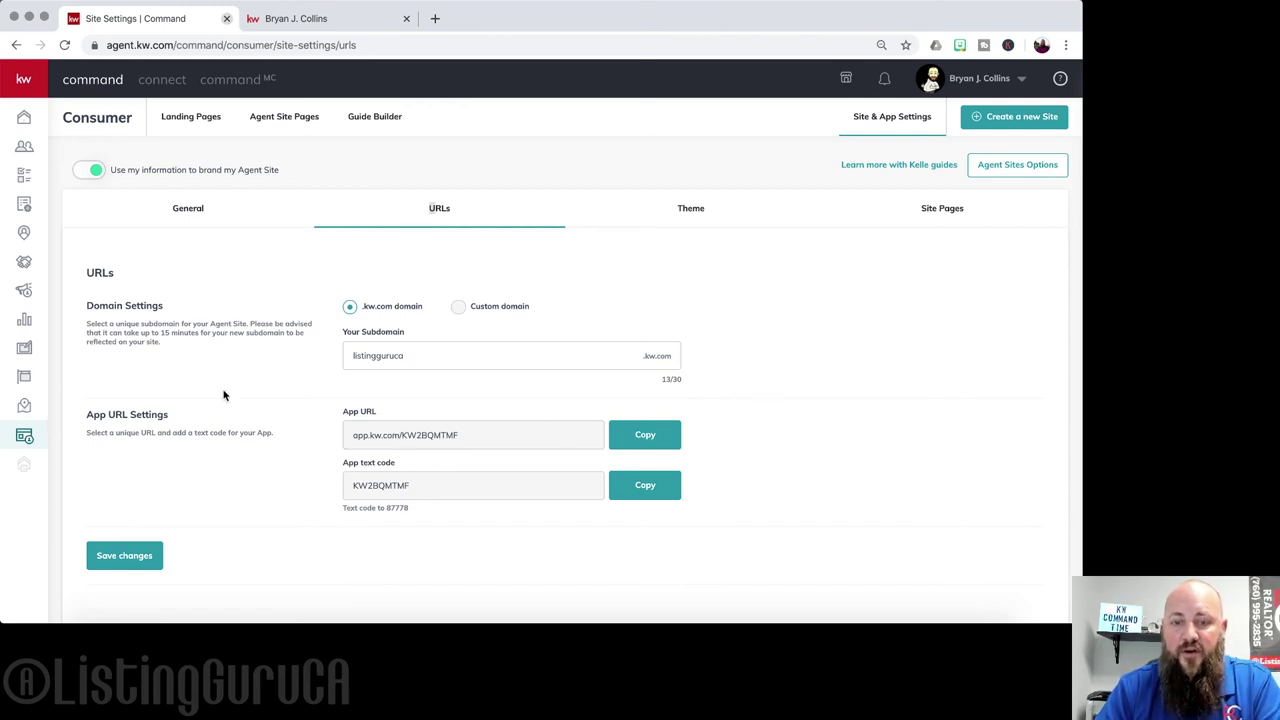
- Change the site's color theme to KW Dark theme and update it
{"action": "left_click", "coordinate": [706, 209]}
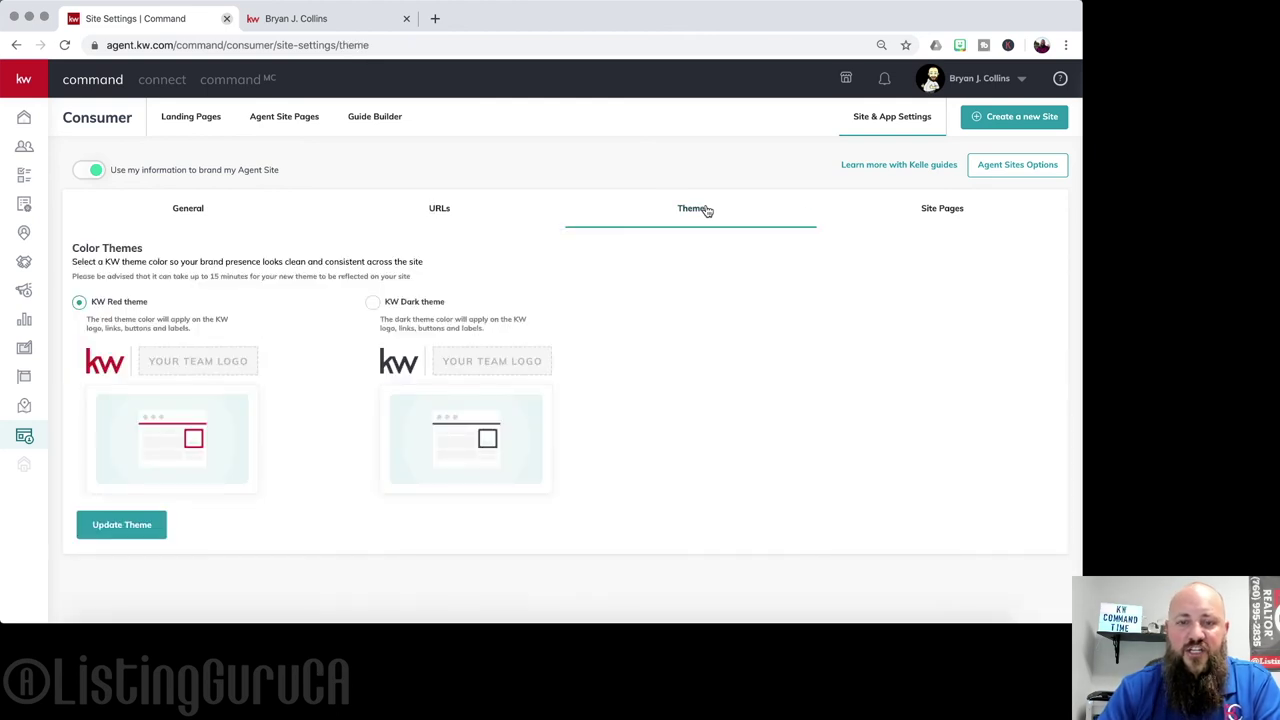
{"action": "left_click", "coordinate": [373, 304]}
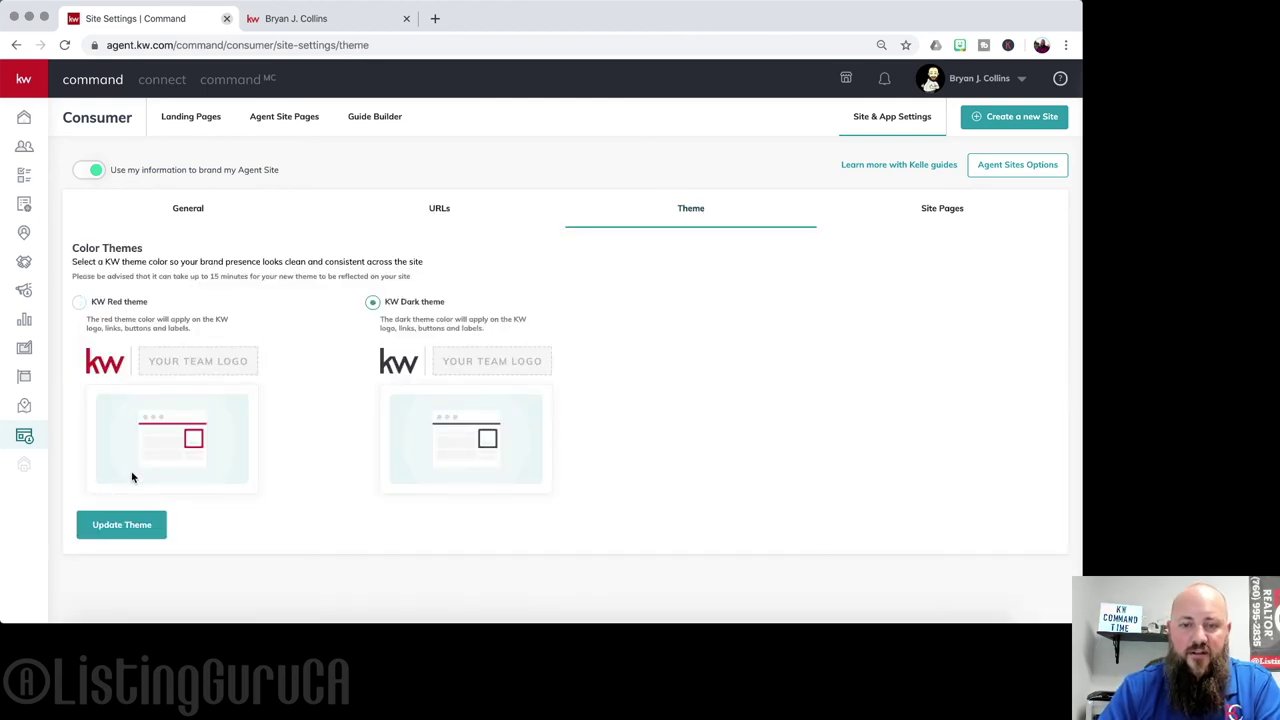
{"action": "left_click", "coordinate": [126, 524]}
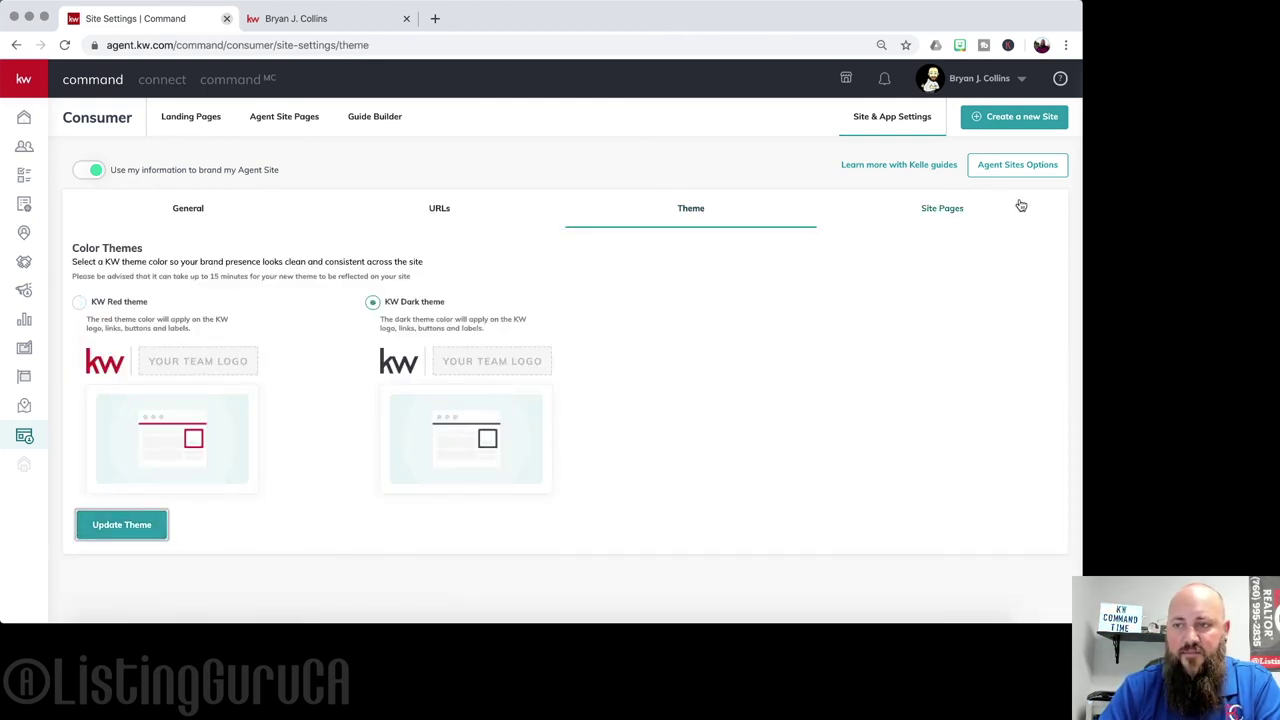
- Review the page title, URL slug and SEO description of the Profile, About, Contact and About Me site pages
{"action": "left_click", "coordinate": [958, 214]}
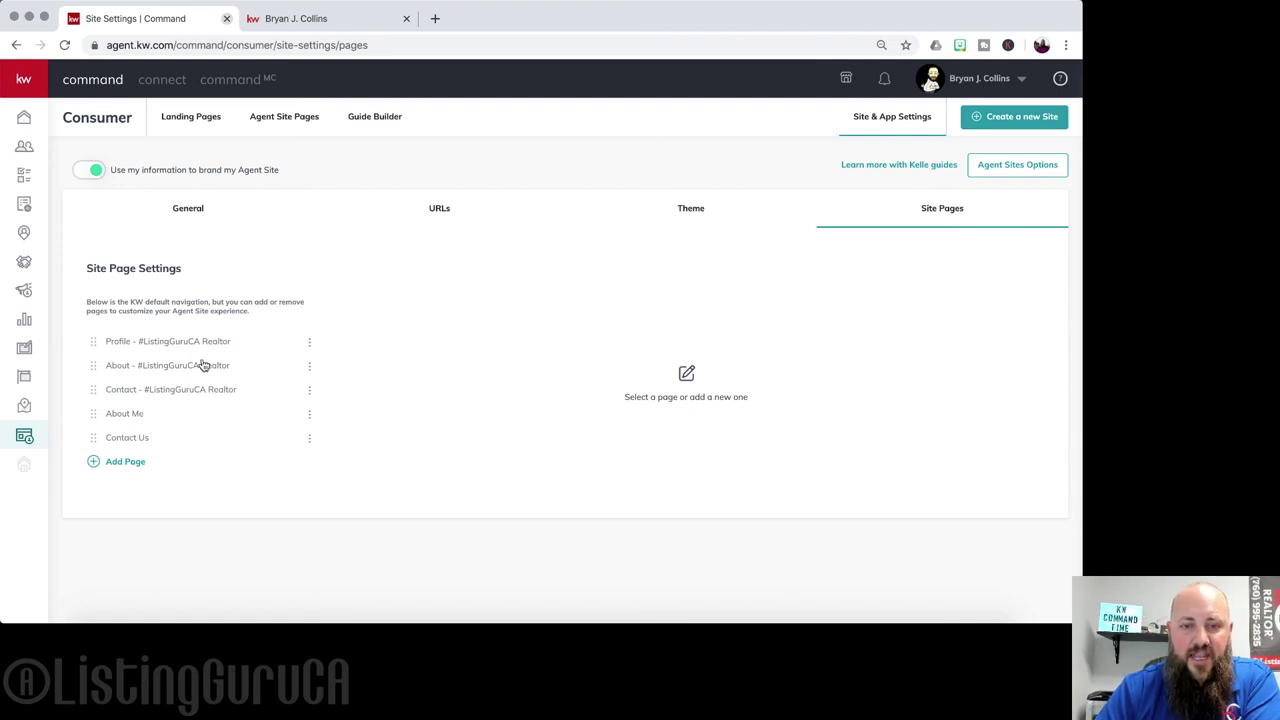
{"action": "left_click", "coordinate": [143, 415]}
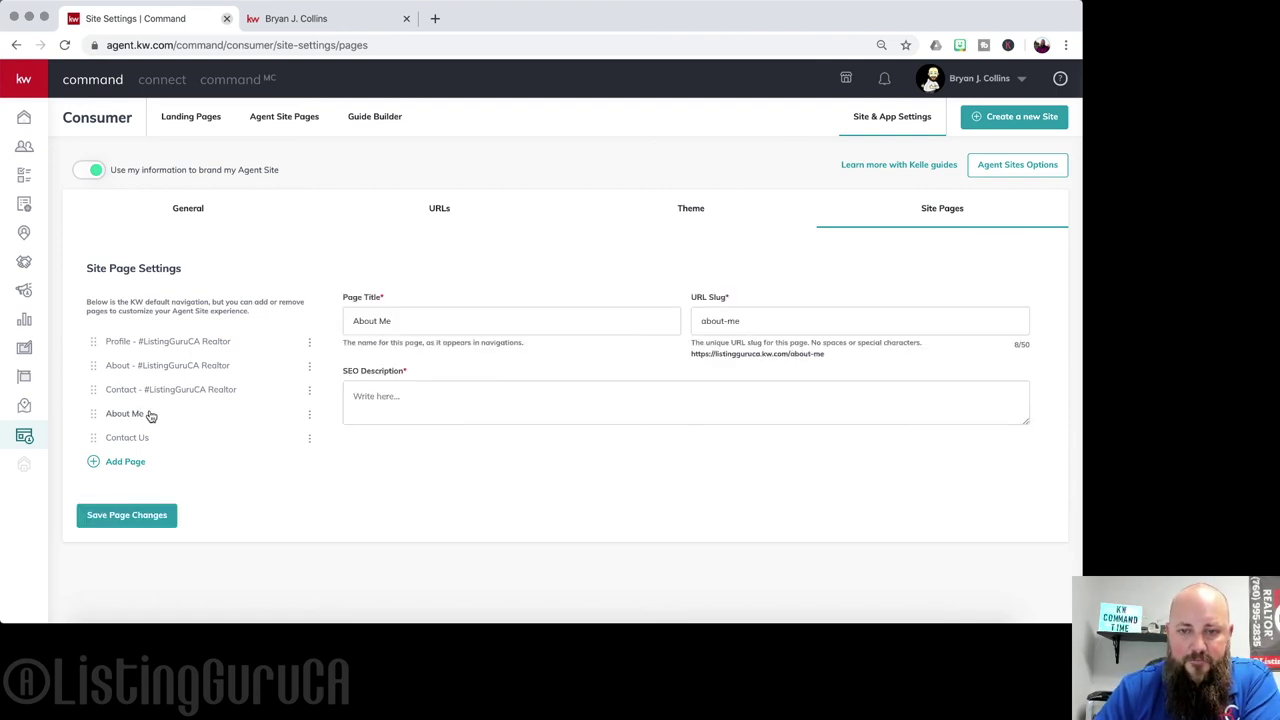
{"action": "left_click", "coordinate": [136, 340]}
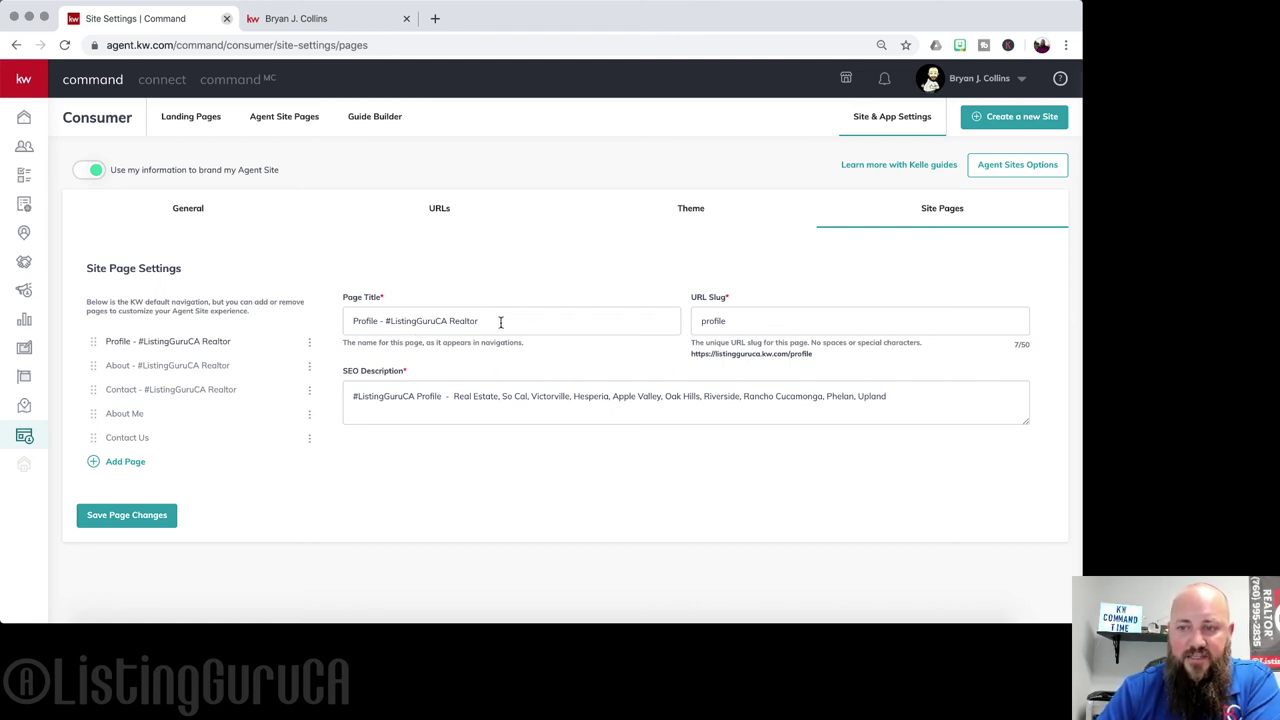
{"action": "left_click", "coordinate": [194, 366]}
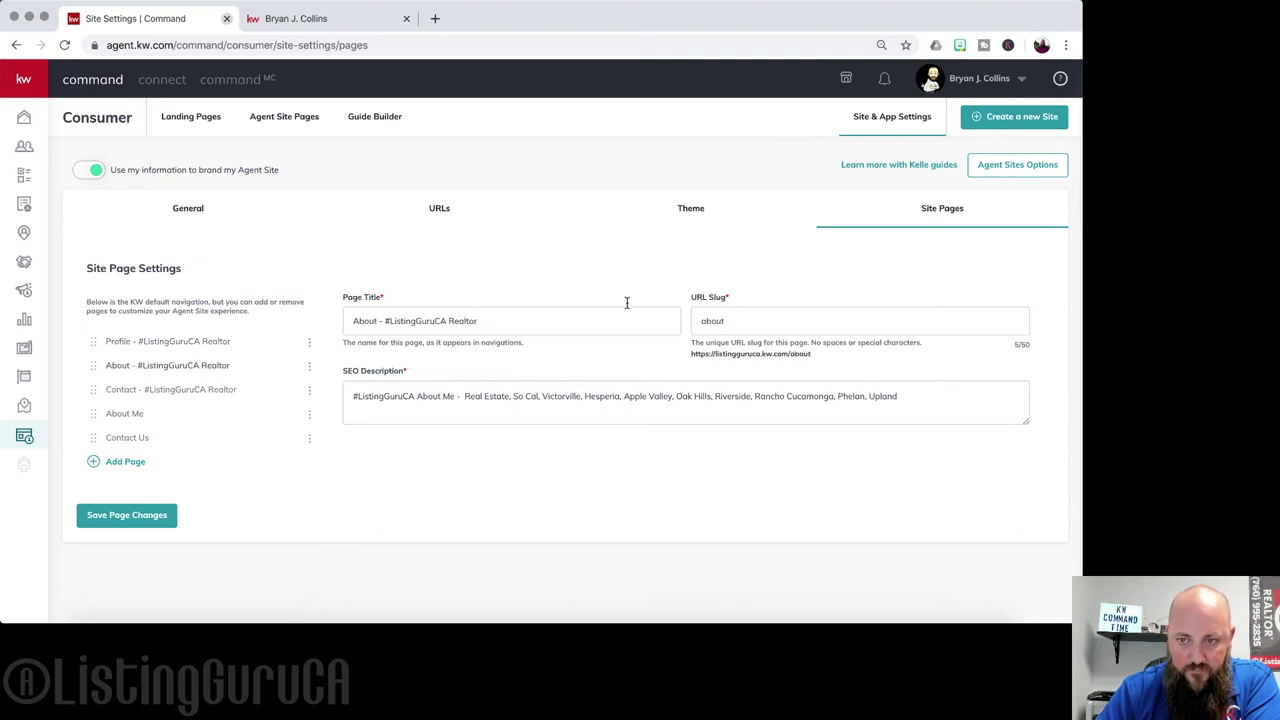
{"action": "left_click", "coordinate": [208, 340]}
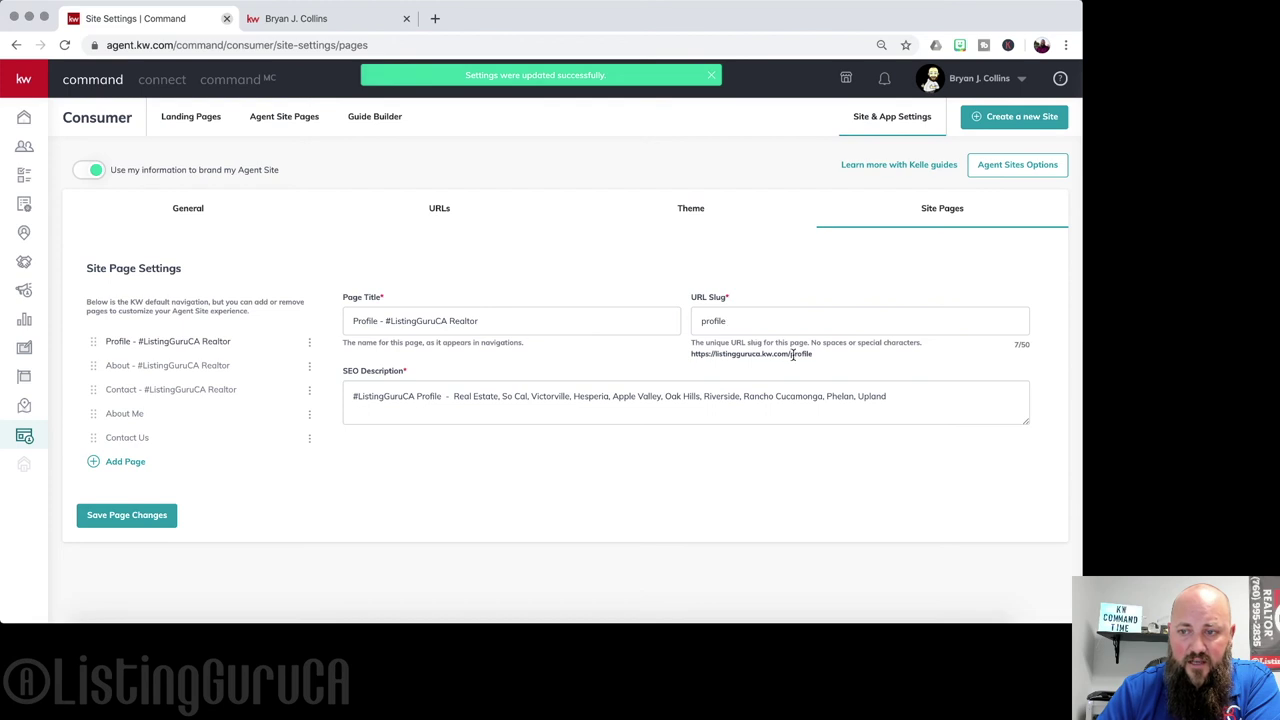
{"action": "left_click", "coordinate": [185, 365]}
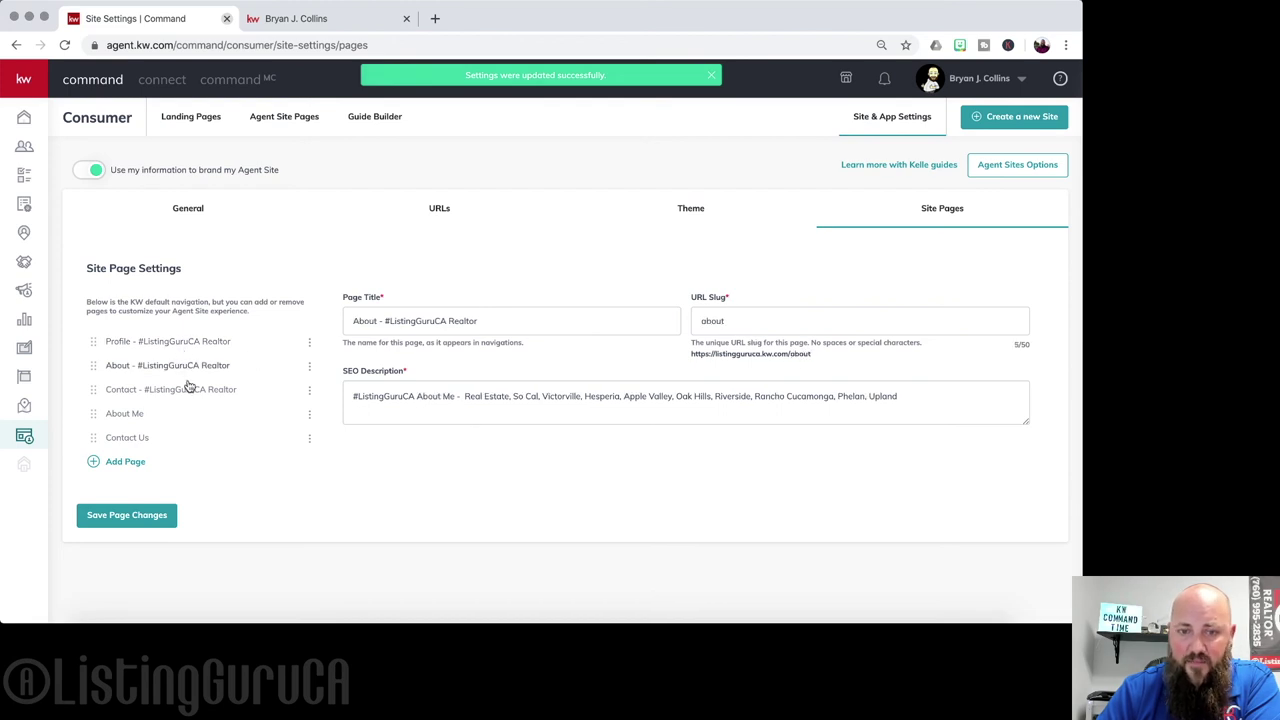
{"action": "left_click", "coordinate": [189, 388]}
{"action": "left_click", "coordinate": [138, 416]}
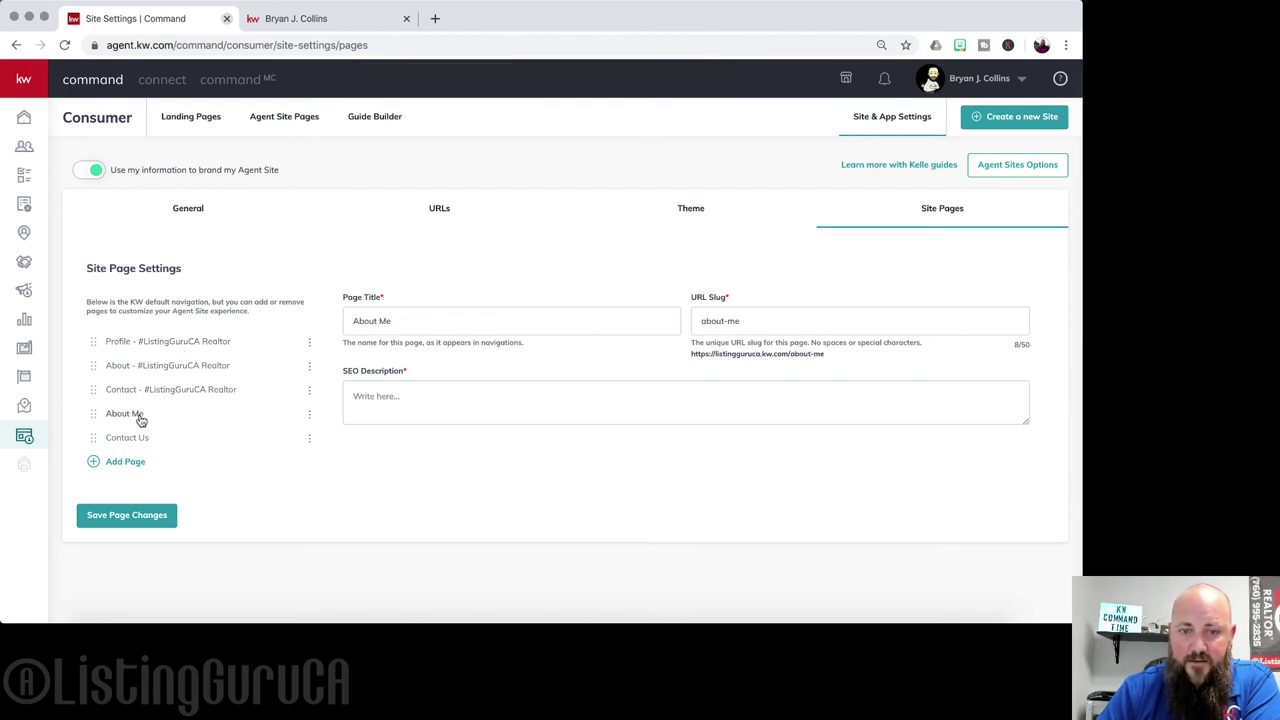
- Review the page settings of the About Me and Contact Us site pages, and check the options available for About Me
{"action": "left_click", "coordinate": [150, 436]}
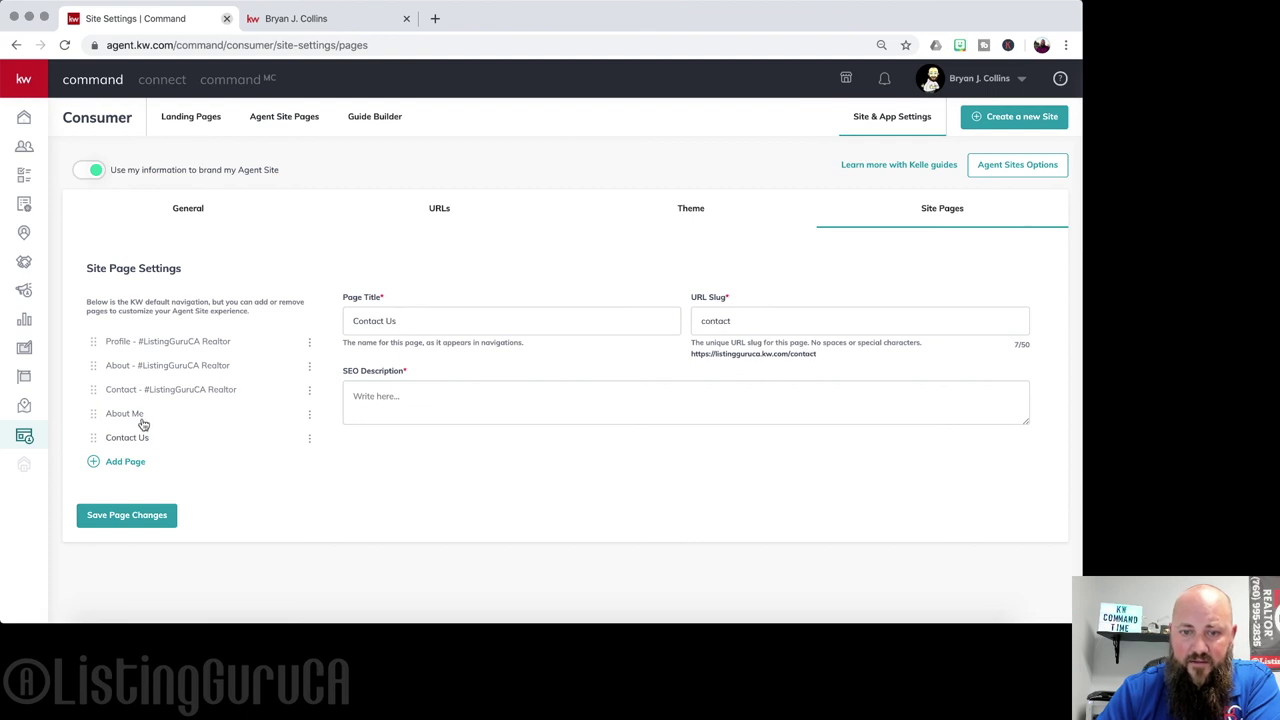
{"action": "left_click", "coordinate": [131, 416]}
{"action": "left_click", "coordinate": [135, 437]}
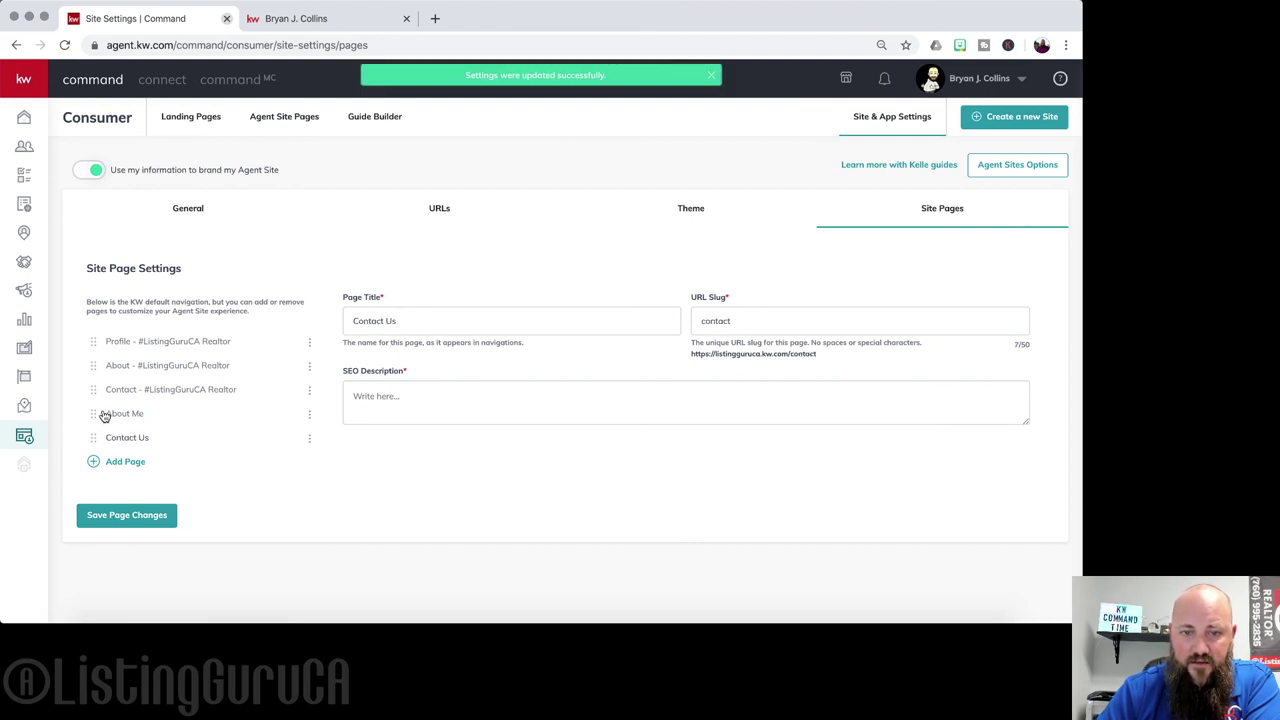
{"action": "left_click", "coordinate": [309, 413]}
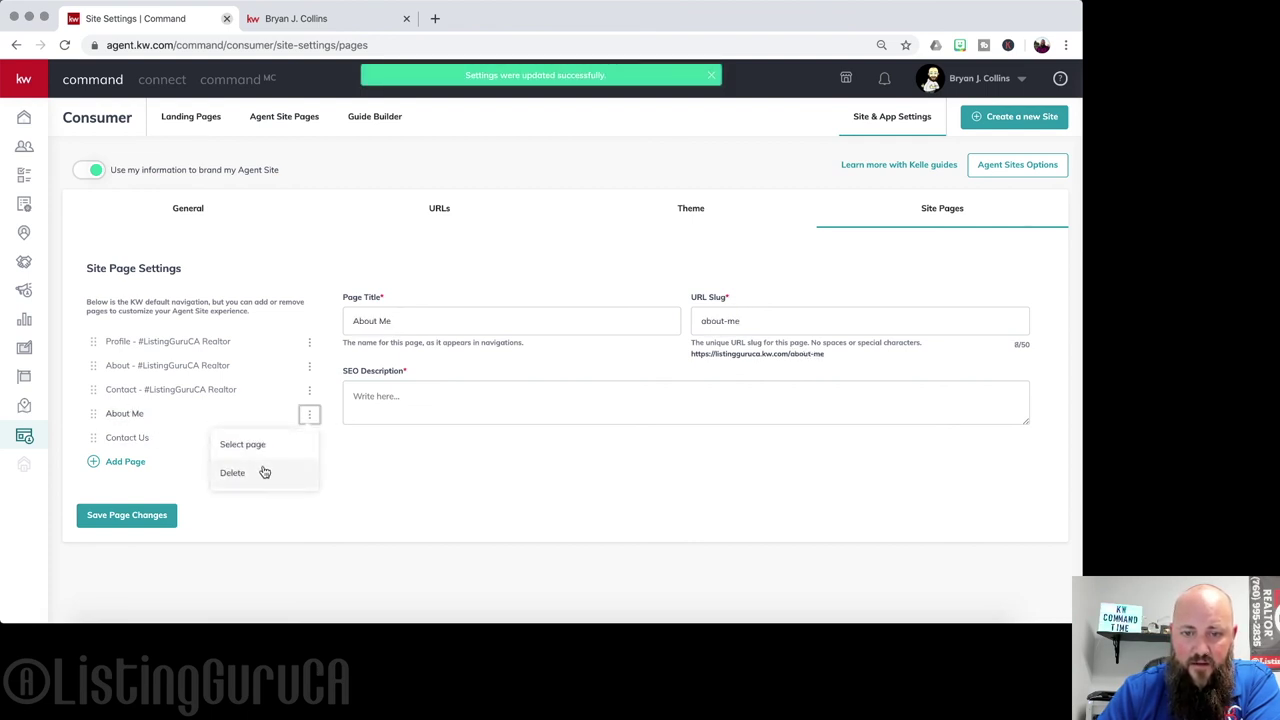
{"action": "left_click", "coordinate": [157, 447]}
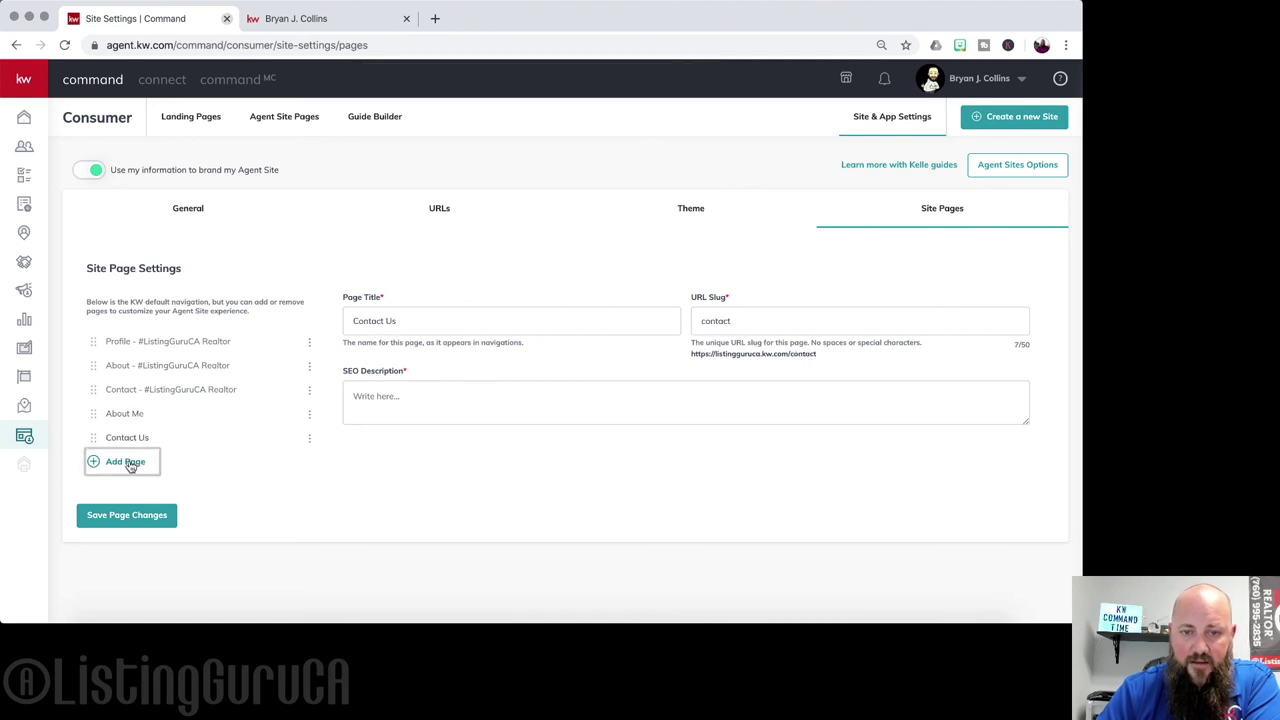
- Try adding a site page through Create new site, then return to the Contact Us page settings
{"action": "left_click", "coordinate": [128, 461]}
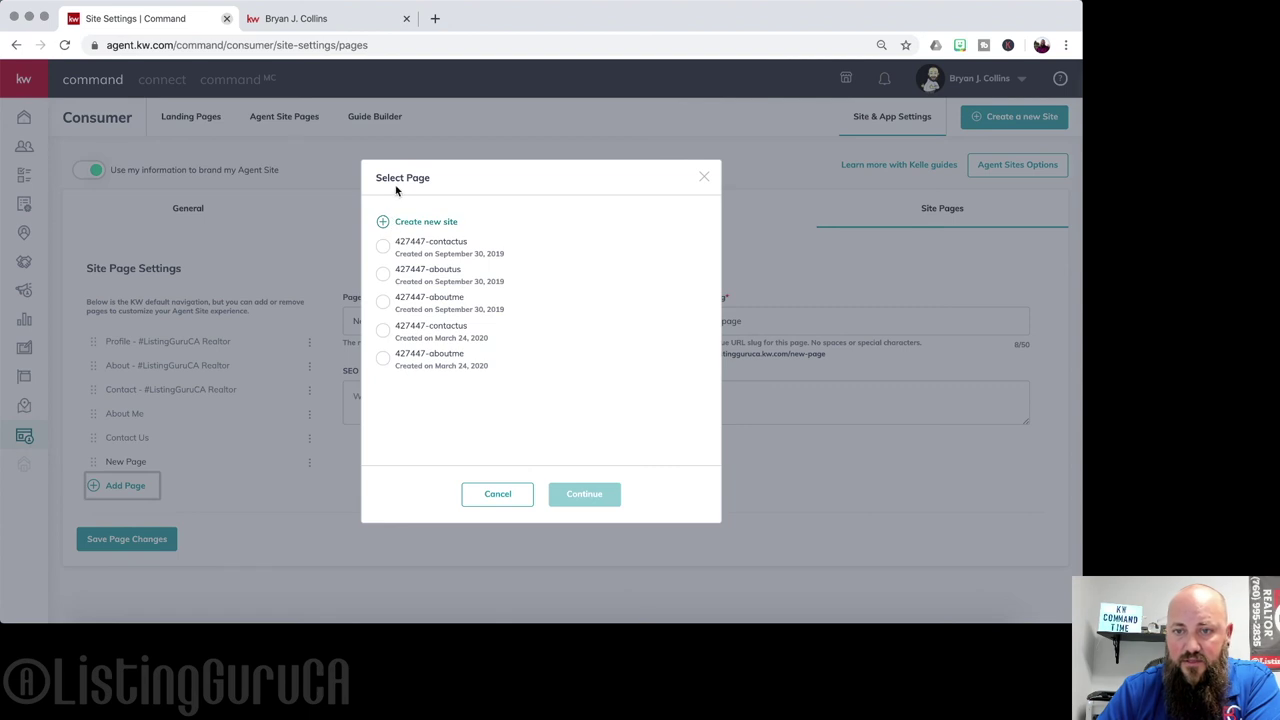
{"action": "left_click", "coordinate": [385, 220]}
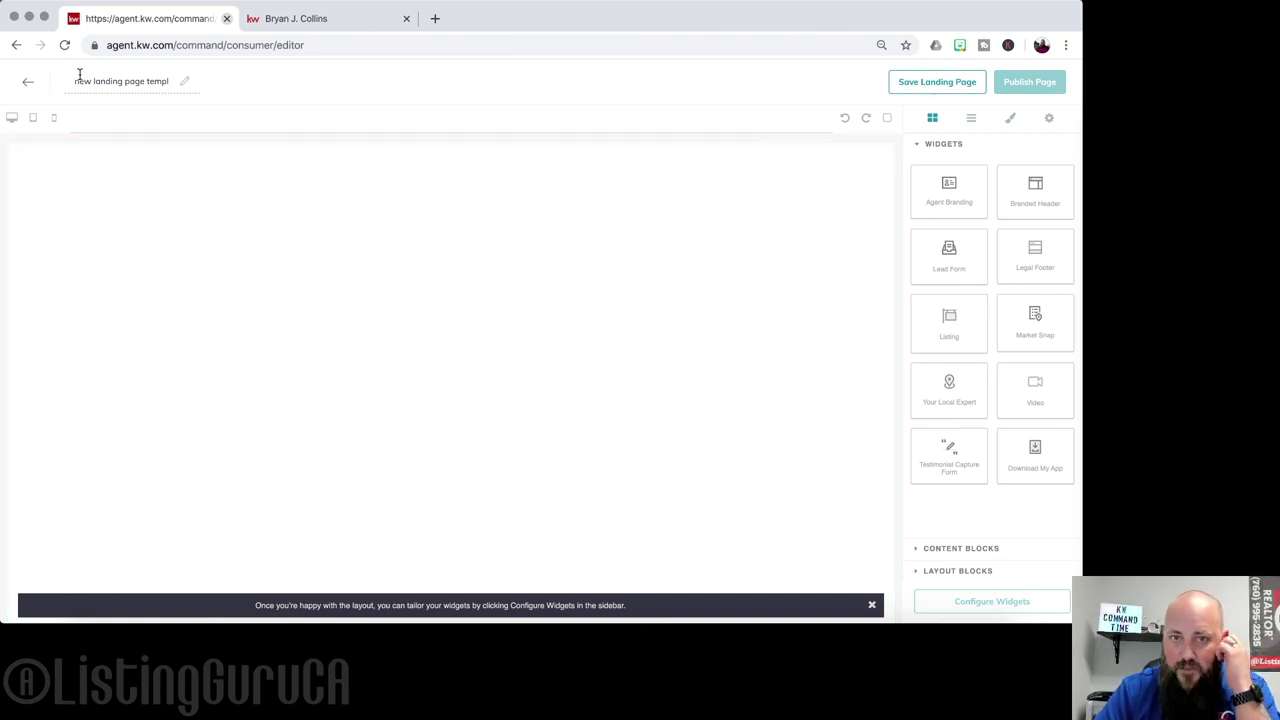
{"action": "left_click", "coordinate": [17, 46]}
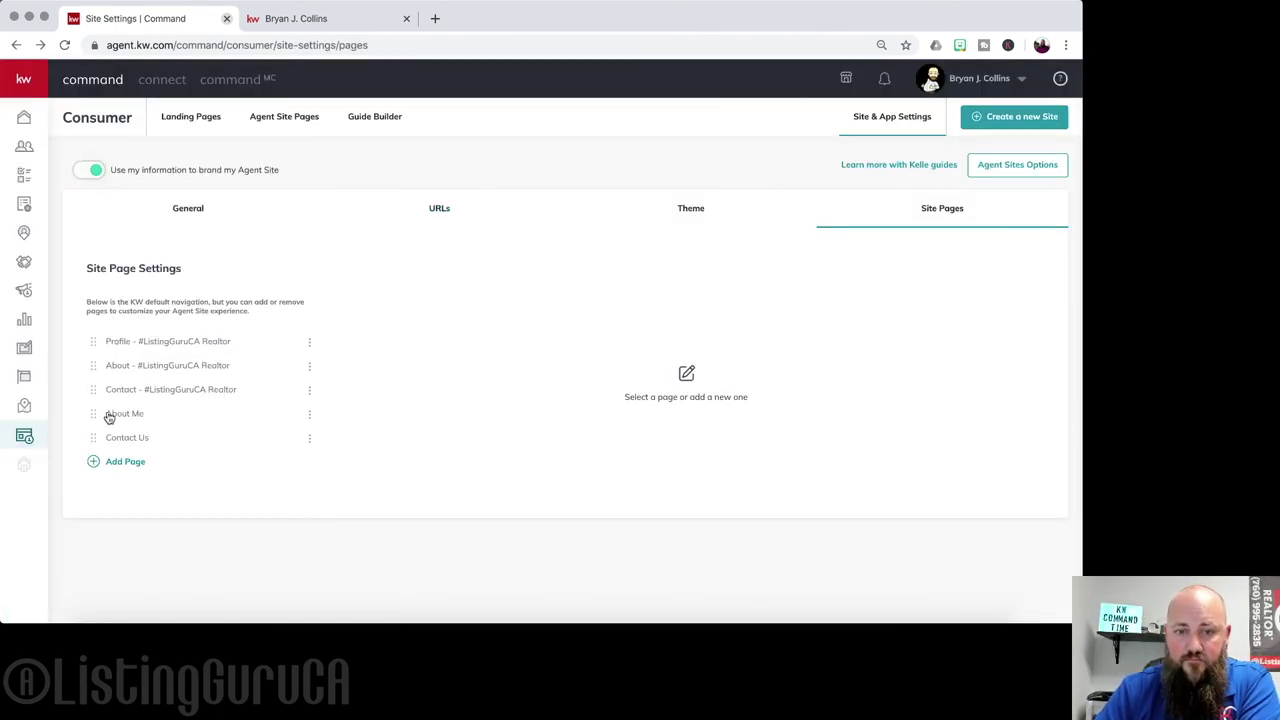
{"action": "left_click", "coordinate": [121, 441]}
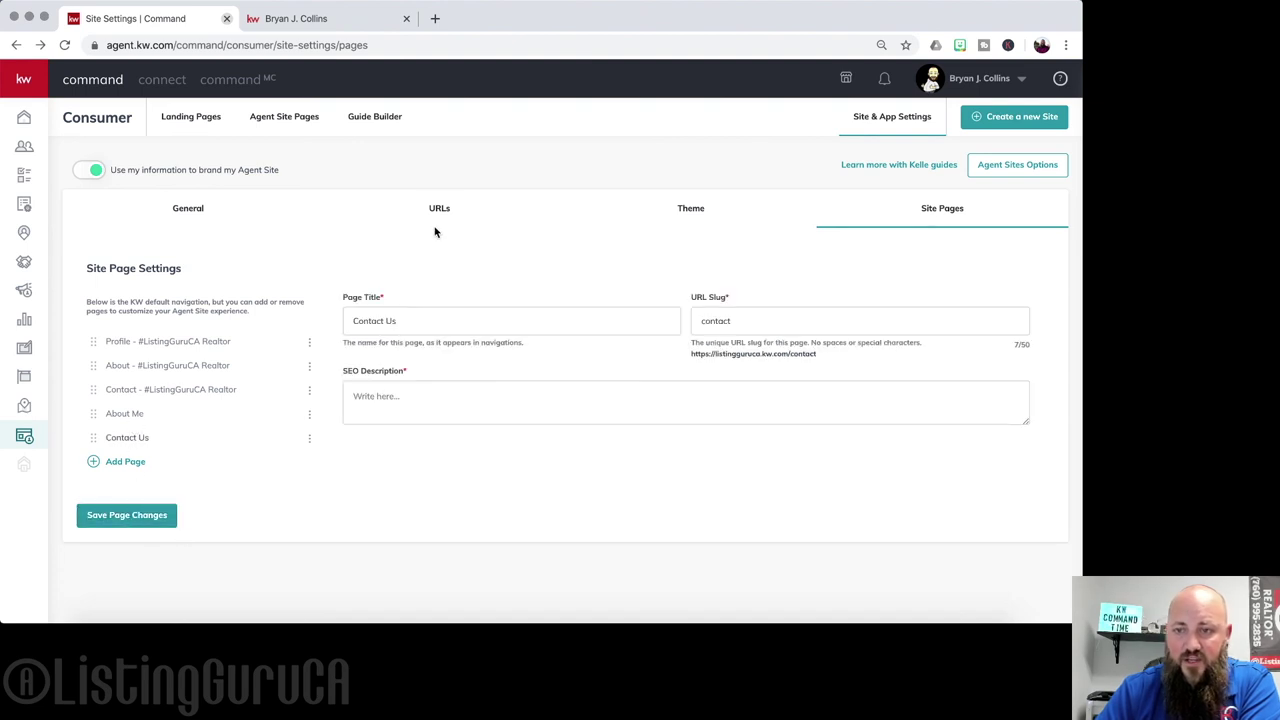
- Revisit the General site settings, open the Landing Pages list and check the page types offered for a new site
{"action": "left_click", "coordinate": [168, 219]}
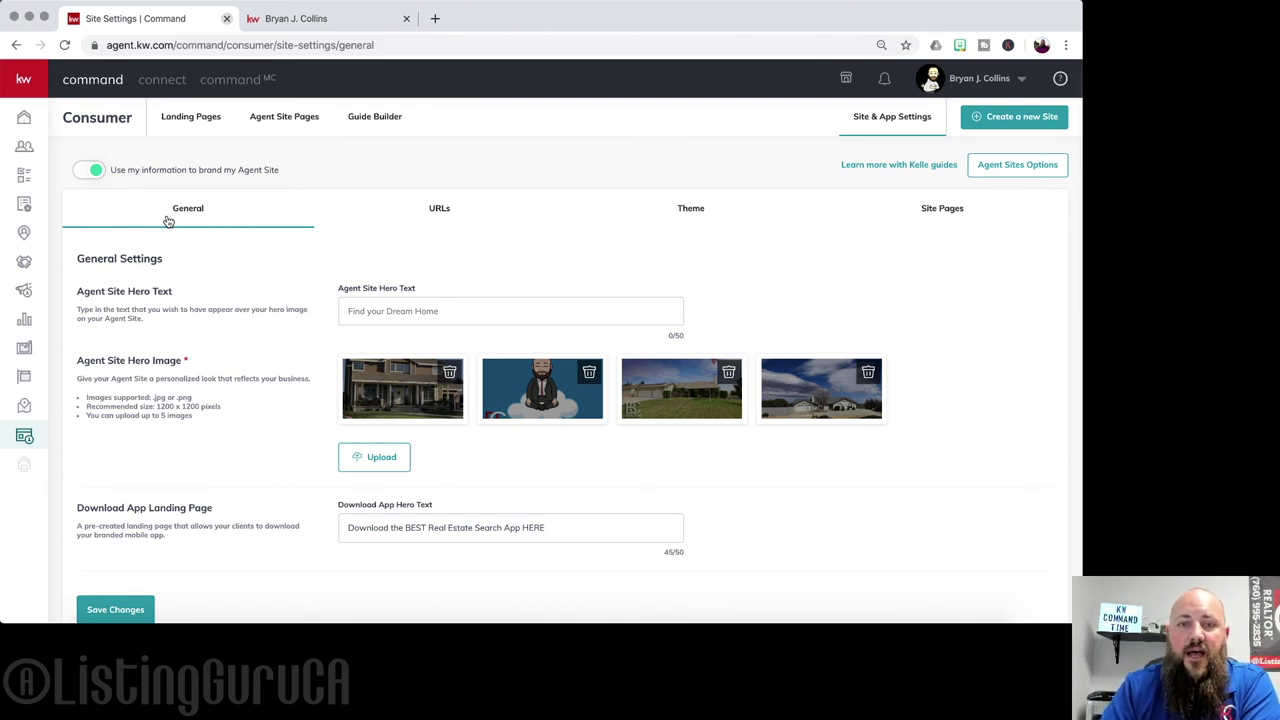
{"action": "left_click", "coordinate": [190, 117]}
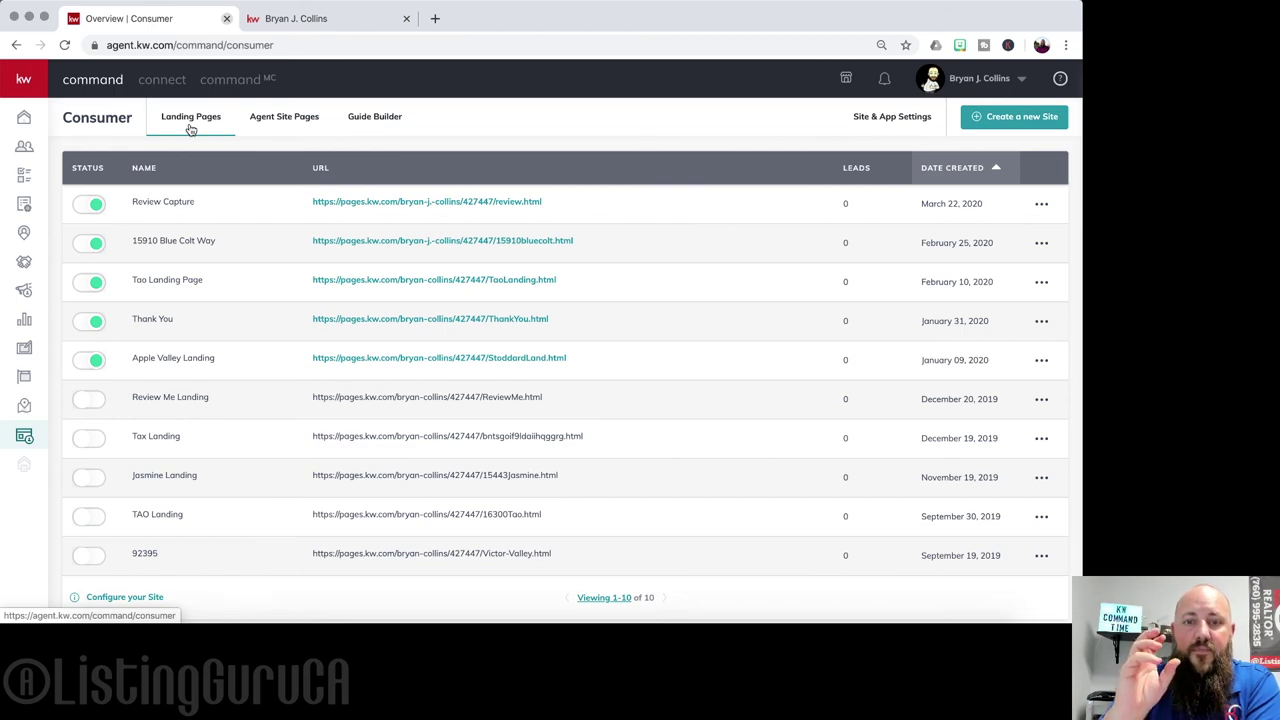
{"action": "left_click", "coordinate": [1018, 116]}
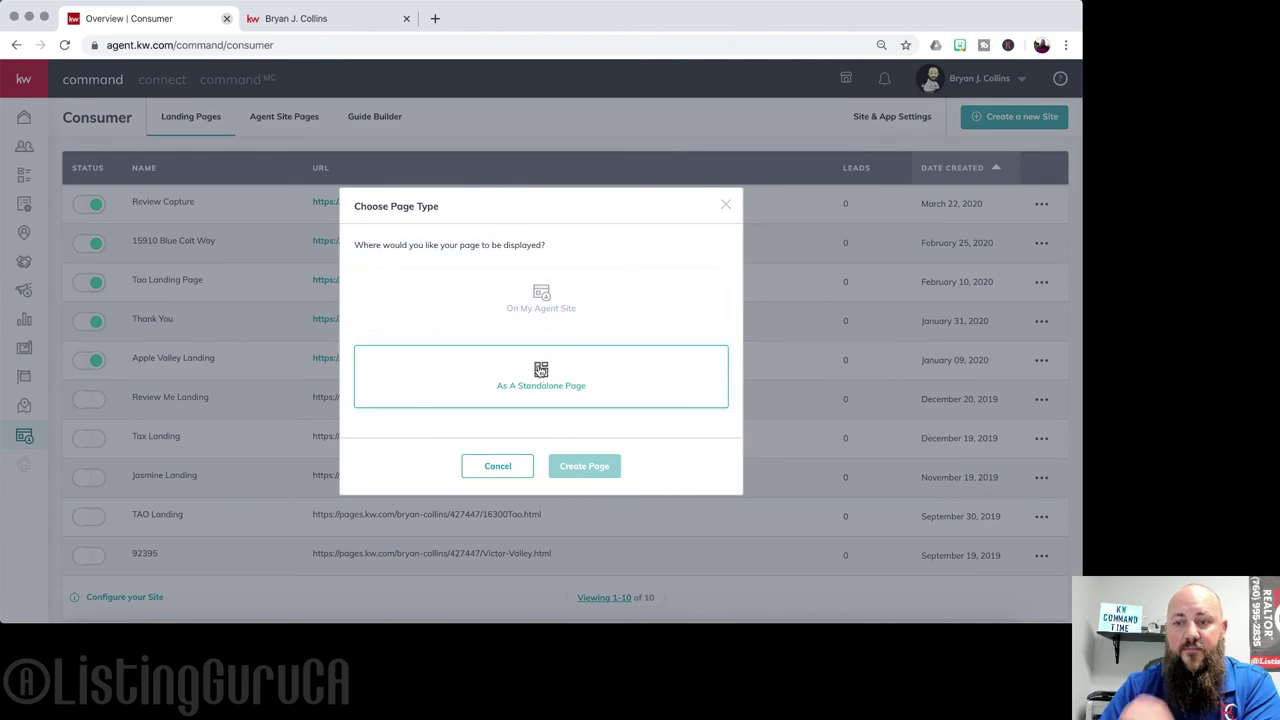
{"action": "left_click", "coordinate": [726, 205]}
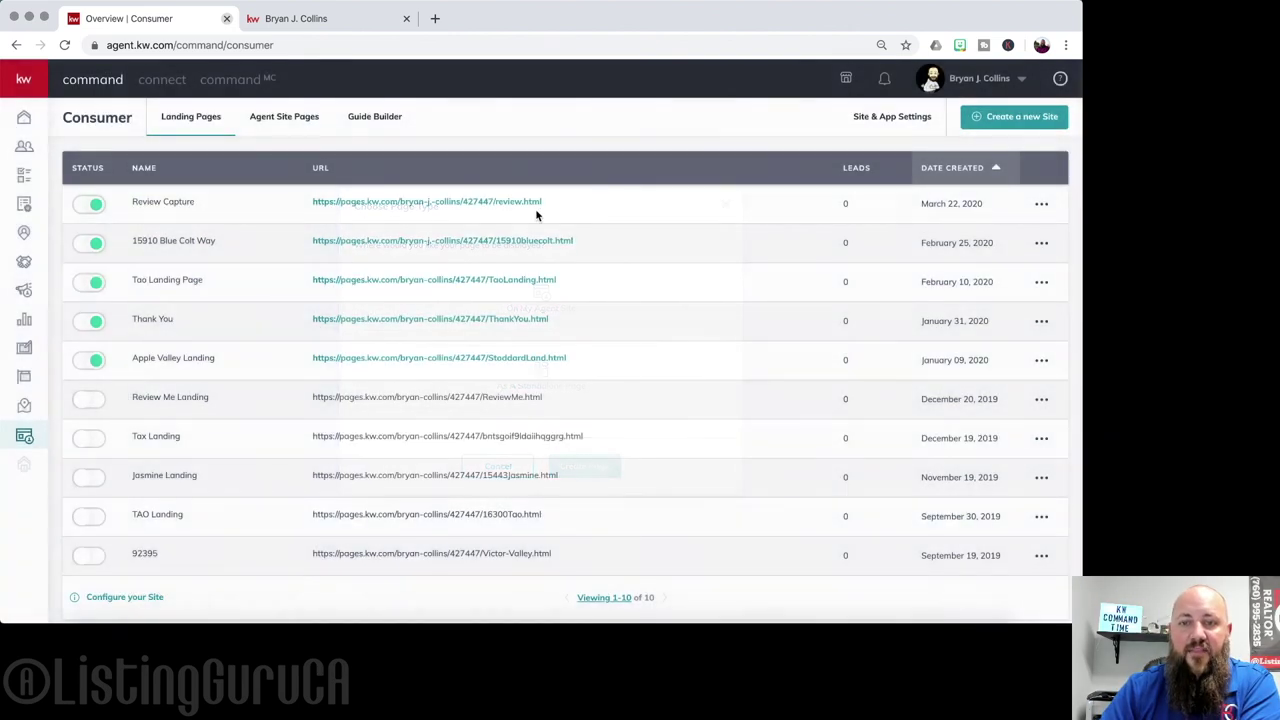
- Open the live Blue Colt Way landing page, examine its description, gallery and features, and close it
{"action": "left_click", "coordinate": [384, 243]}
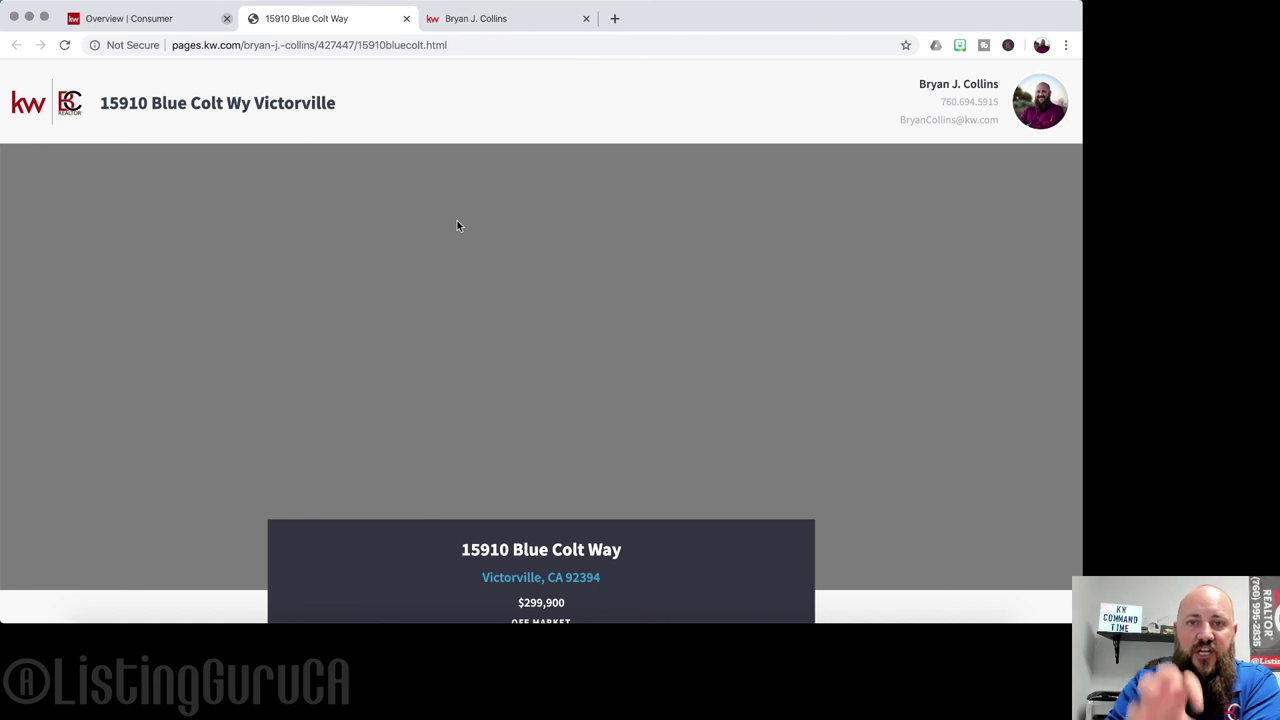
{"action": "scroll", "coordinate": [457, 225], "scroll_direction": "down", "scroll_amount": 5}
{"action": "scroll", "coordinate": [457, 225], "scroll_direction": "up", "scroll_amount": 3}
{"action": "scroll", "coordinate": [457, 225], "scroll_direction": "down", "scroll_amount": 5}
{"action": "scroll", "coordinate": [457, 225], "scroll_direction": "down", "scroll_amount": 3}
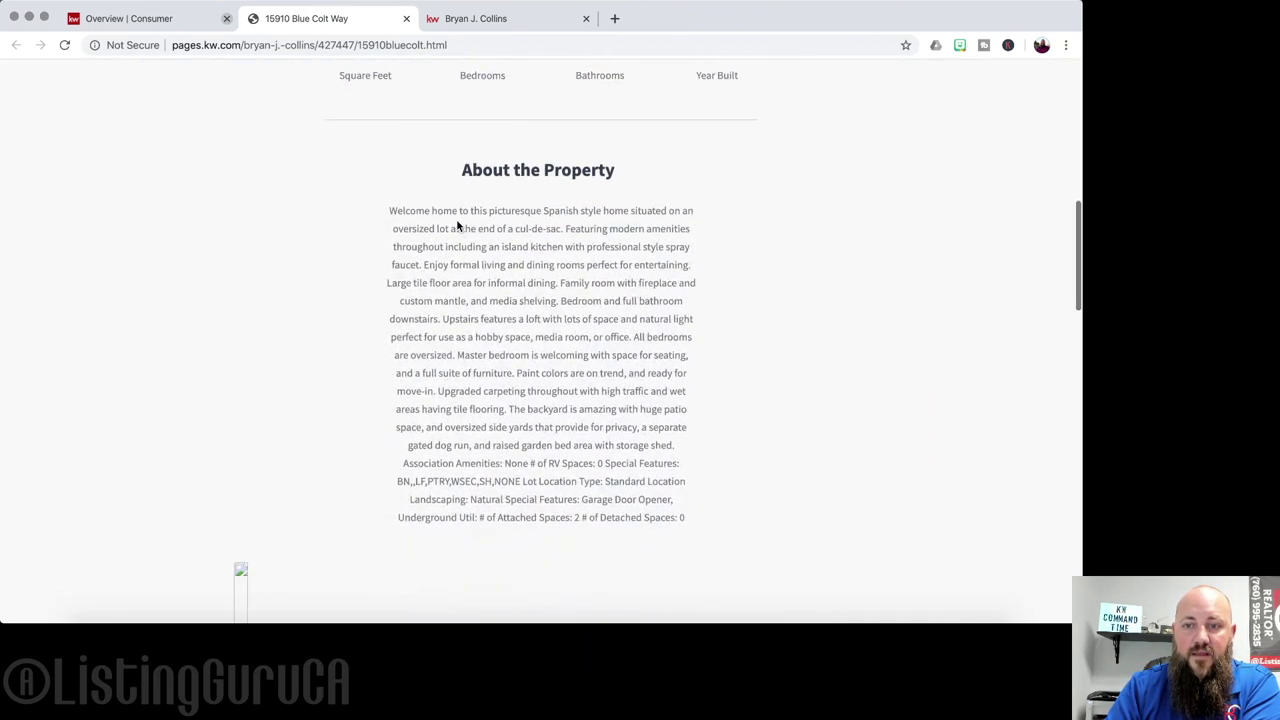
{"action": "scroll", "coordinate": [457, 225], "scroll_direction": "down", "scroll_amount": 4}
{"action": "scroll", "coordinate": [457, 221], "scroll_direction": "down", "scroll_amount": 6}
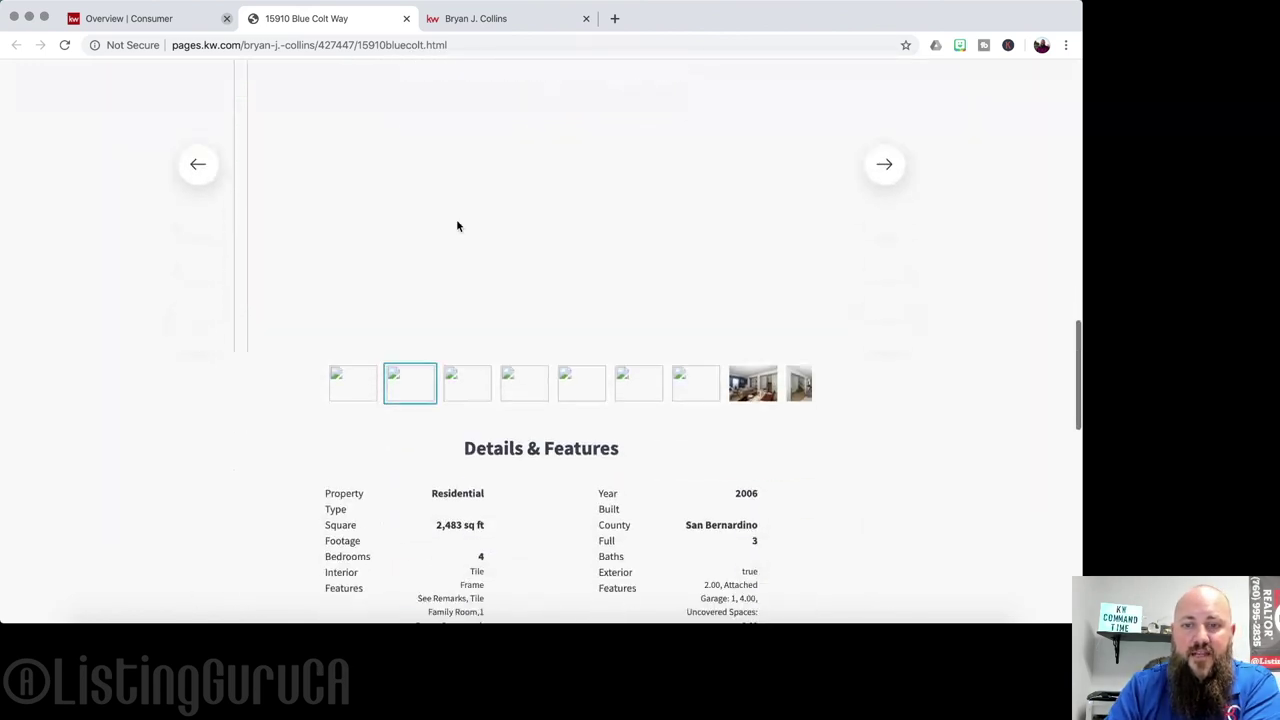
{"action": "scroll", "coordinate": [457, 221], "scroll_direction": "up", "scroll_amount": 15}
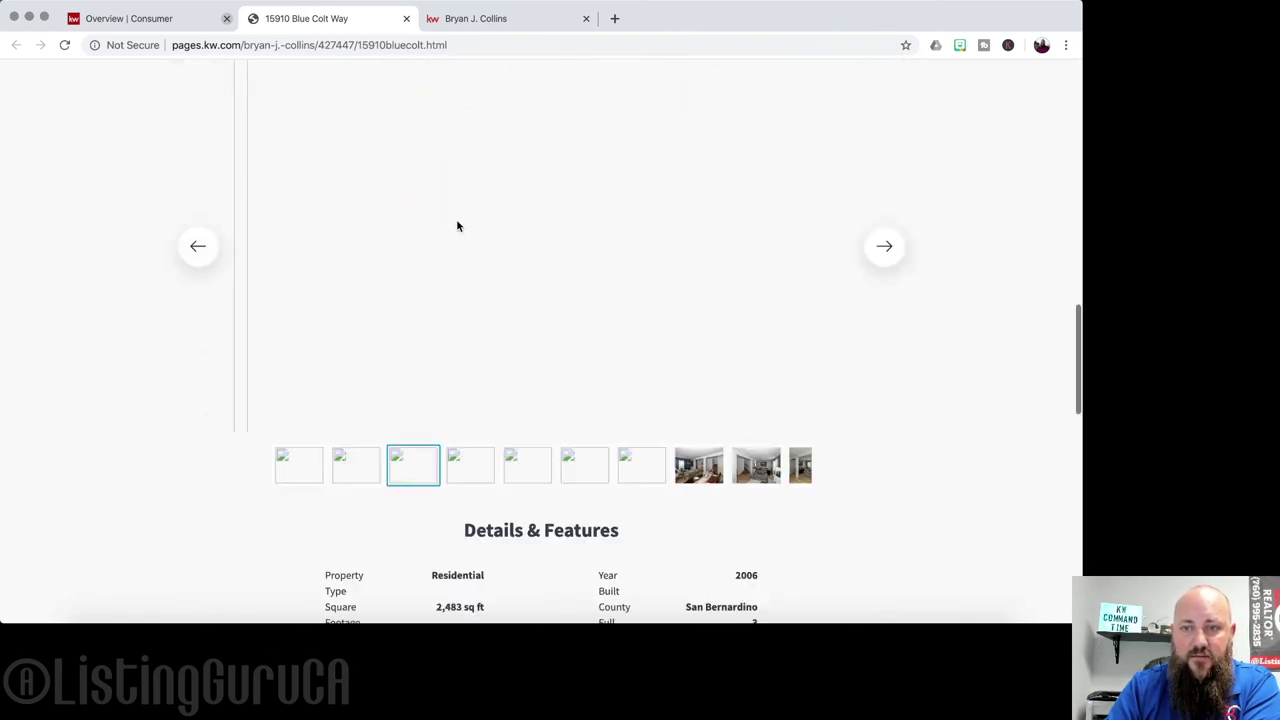
{"action": "left_click", "coordinate": [405, 21]}
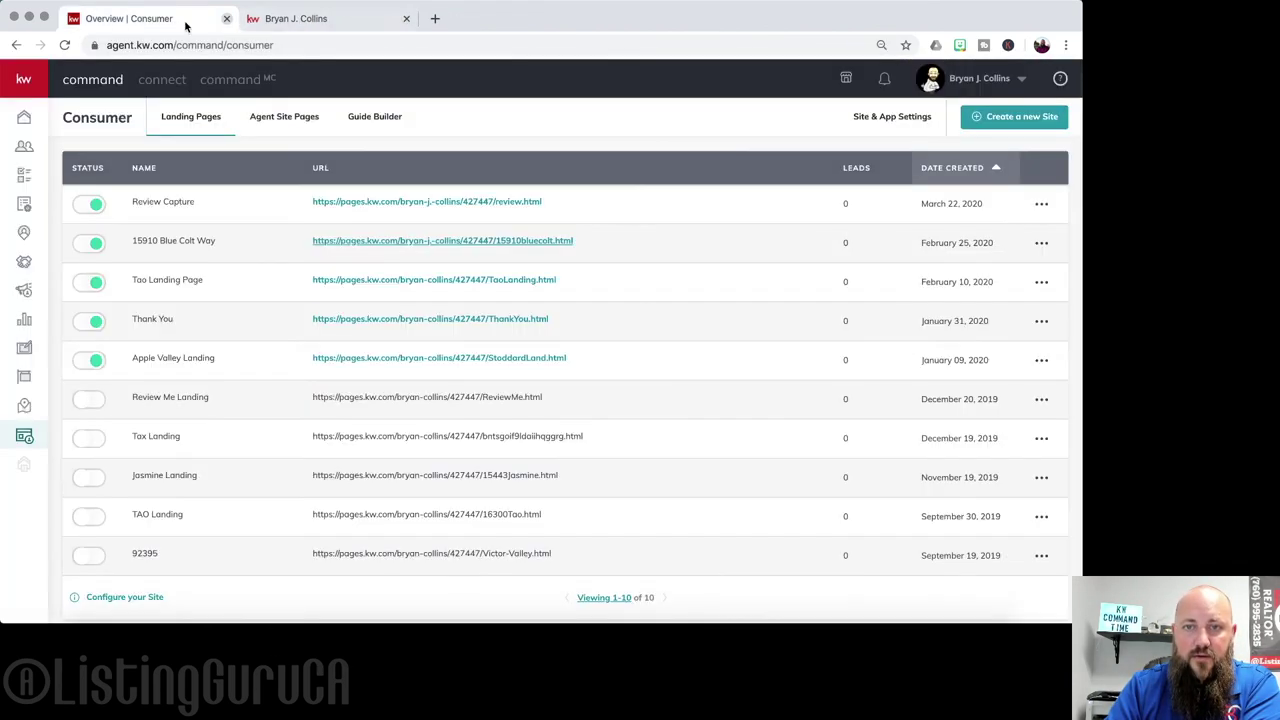
- Open the live Apple Valley Landing page and go through its header, property description and photo gallery
{"action": "left_click", "coordinate": [389, 358]}
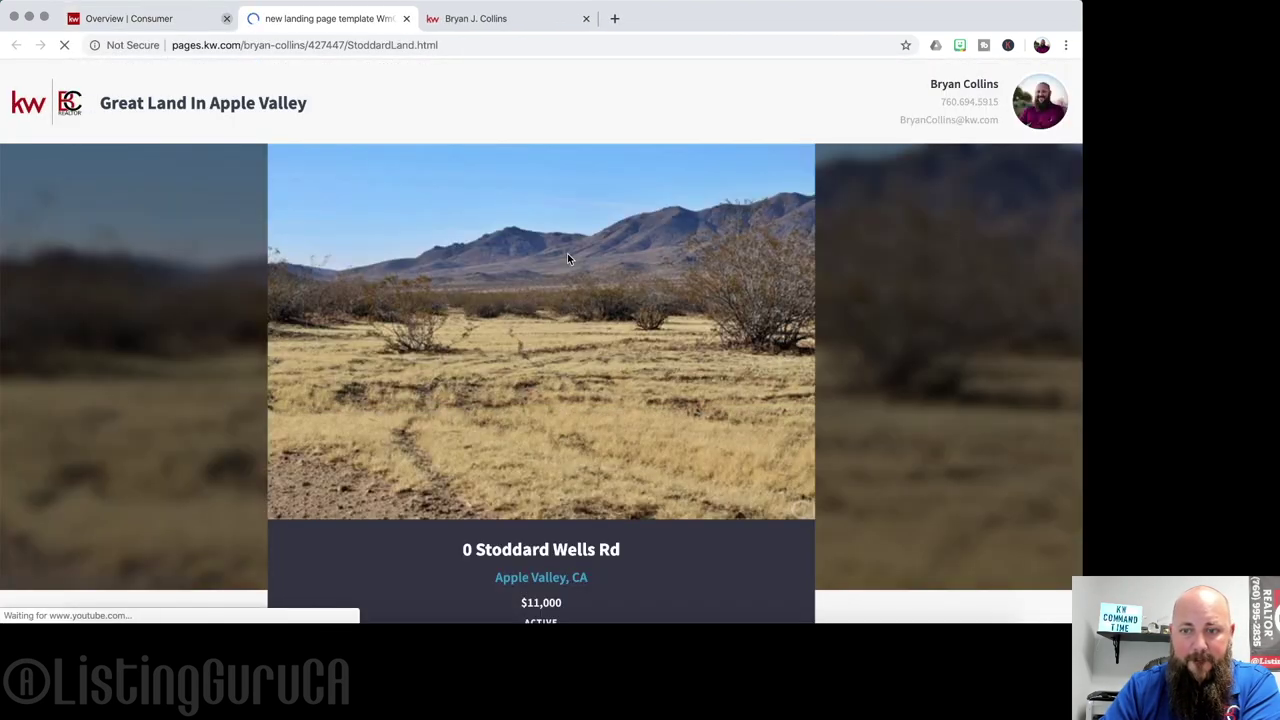
{"action": "scroll", "coordinate": [500, 233], "scroll_direction": "down", "scroll_amount": 1}
{"action": "scroll", "coordinate": [500, 233], "scroll_direction": "down", "scroll_amount": 3}
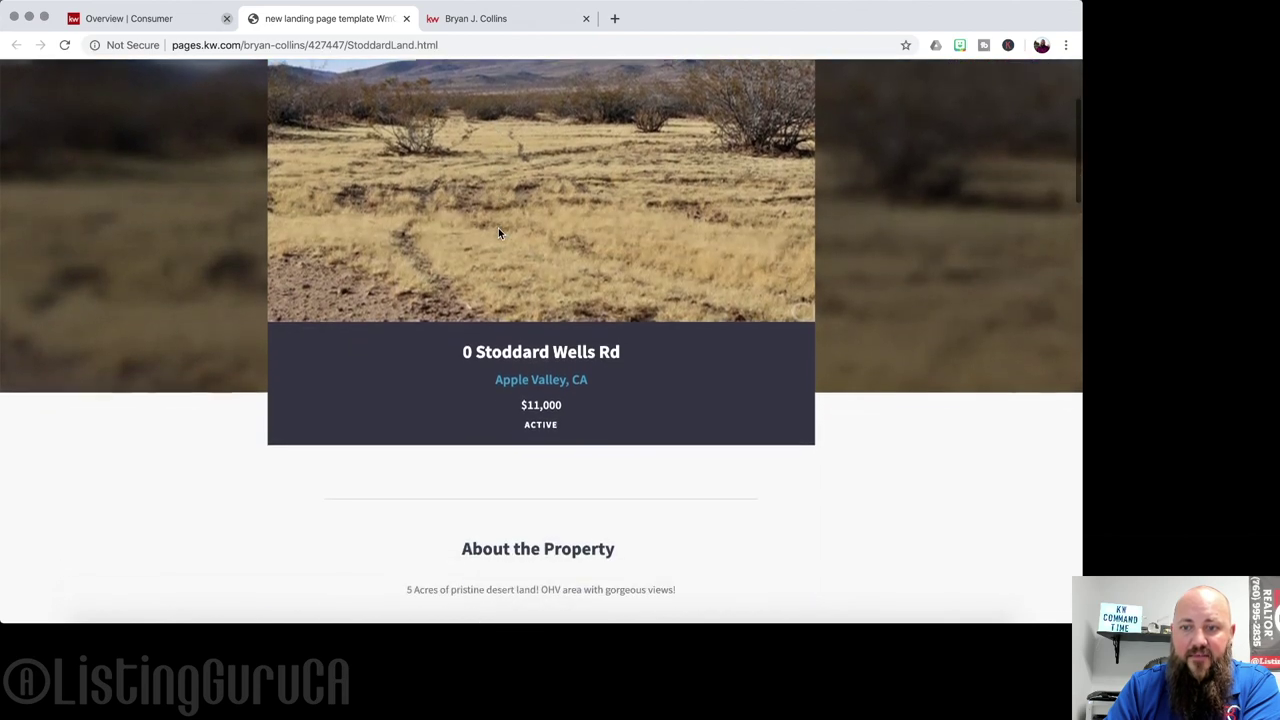
{"action": "scroll", "coordinate": [500, 233], "scroll_direction": "up", "scroll_amount": 4}
{"action": "scroll", "coordinate": [498, 227], "scroll_direction": "down", "scroll_amount": 5}
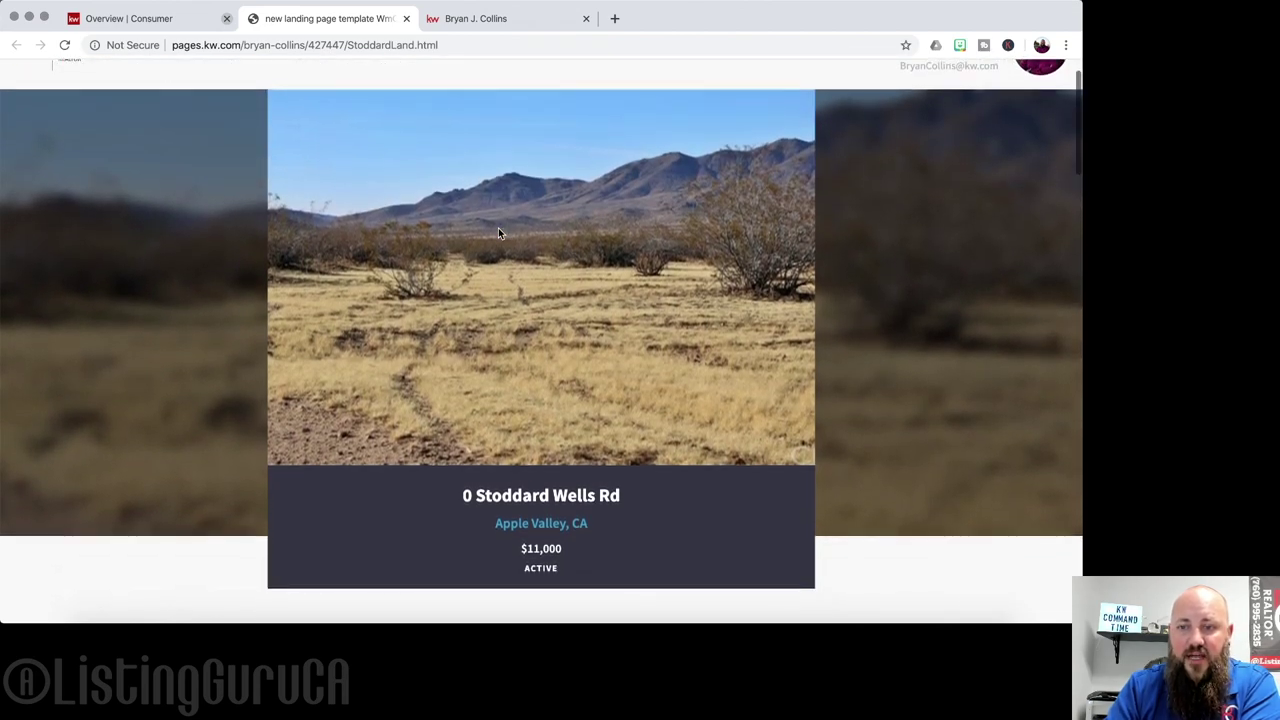
{"action": "scroll", "coordinate": [562, 349], "scroll_direction": "down", "scroll_amount": 2}
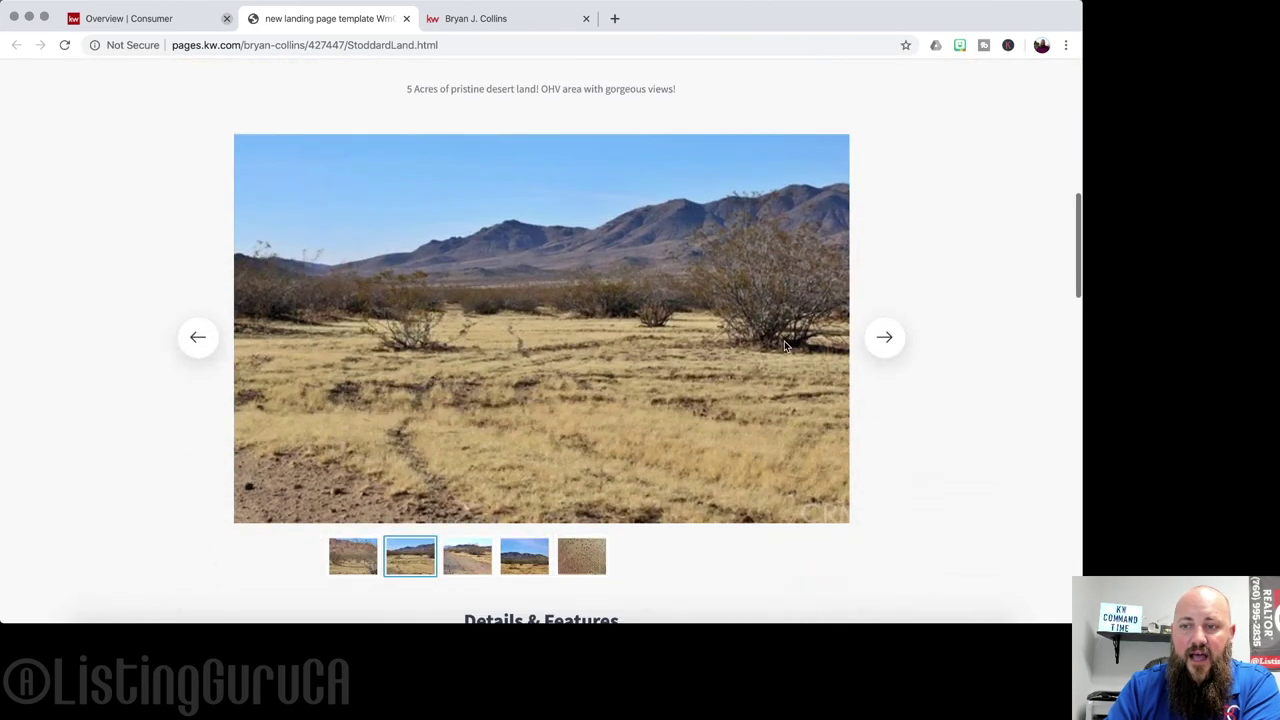
{"action": "left_click", "coordinate": [886, 338]}
{"action": "left_click", "coordinate": [888, 338]}
{"action": "left_click", "coordinate": [888, 338]}
{"action": "left_click", "coordinate": [888, 338]}
{"action": "left_click", "coordinate": [888, 338]}
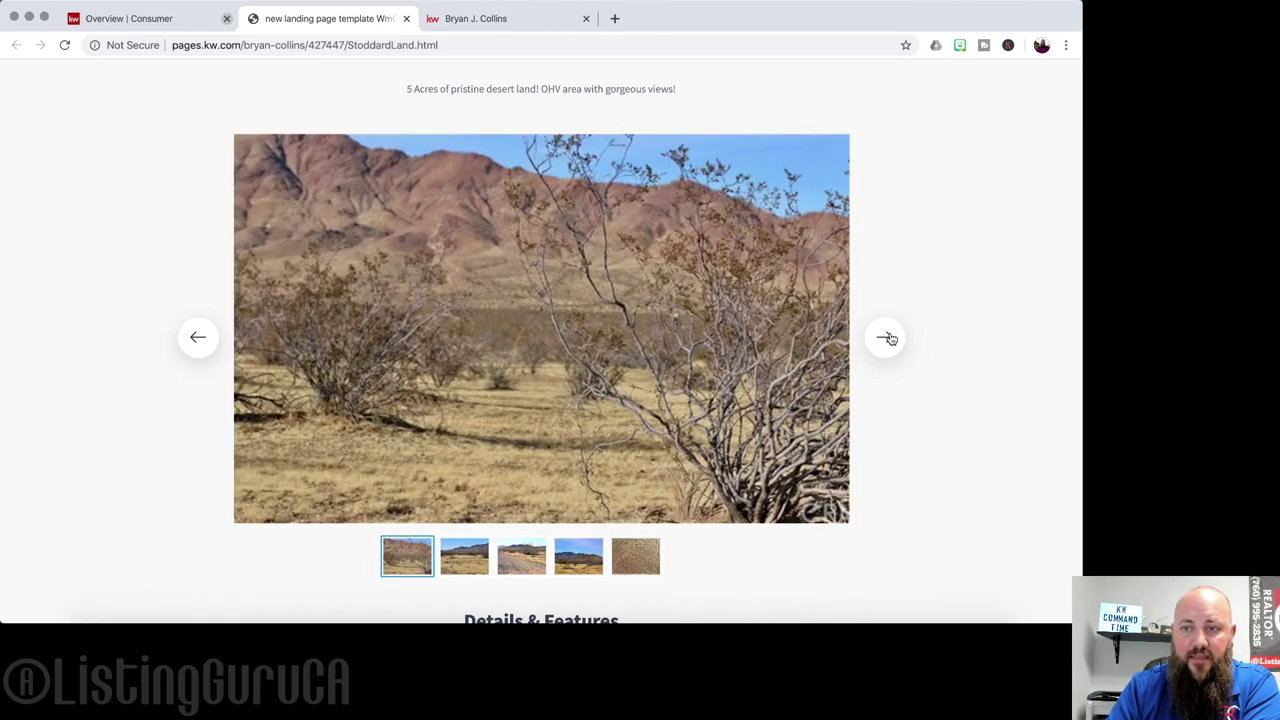
- Examine the details and features, location map and property video on the Apple Valley landing page
{"action": "scroll", "coordinate": [762, 360], "scroll_direction": "down", "scroll_amount": 10}
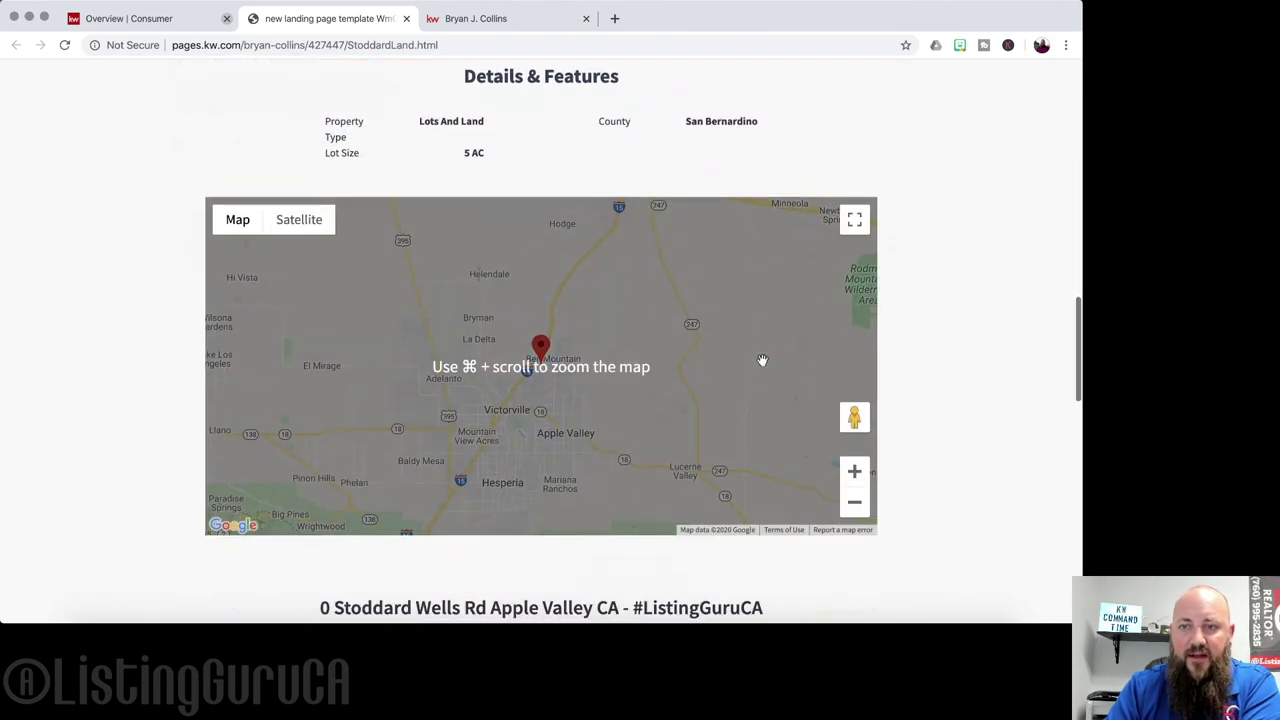
{"action": "scroll", "coordinate": [762, 360], "scroll_direction": "down", "scroll_amount": 1}
{"action": "scroll", "coordinate": [466, 62], "scroll_direction": "up", "scroll_amount": 2}
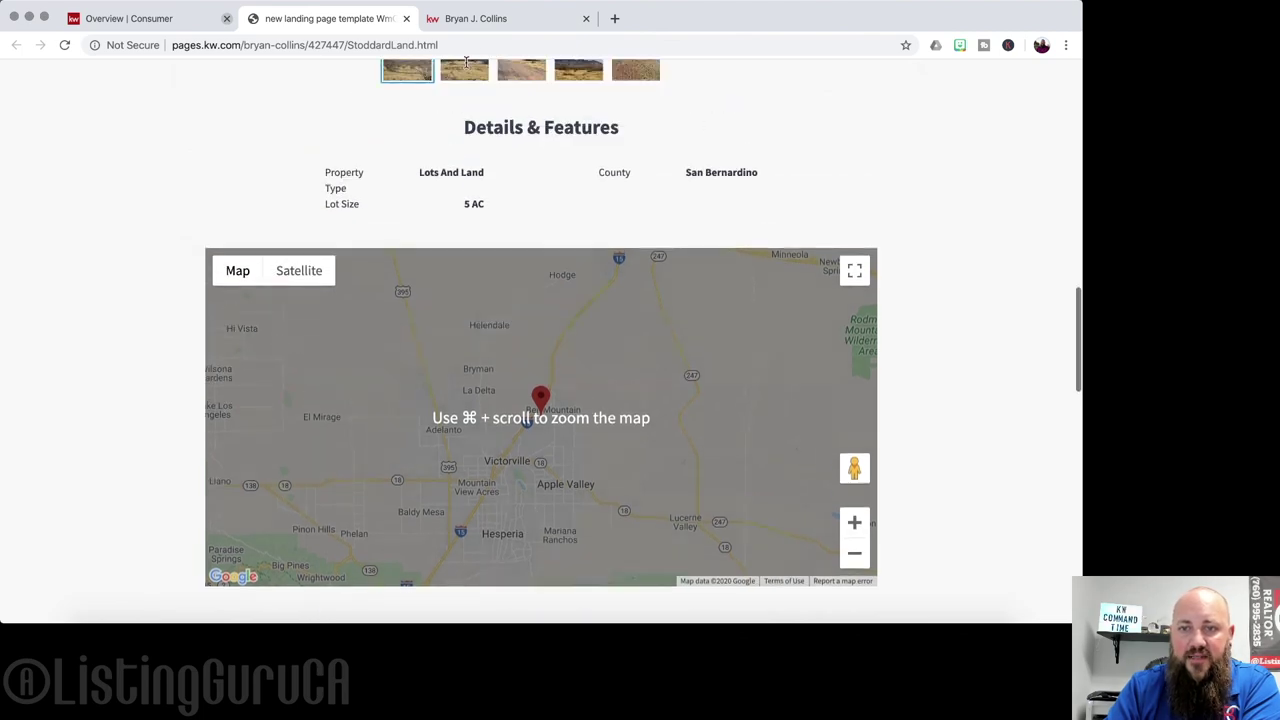
{"action": "scroll", "coordinate": [1056, 249], "scroll_direction": "down", "scroll_amount": 6}
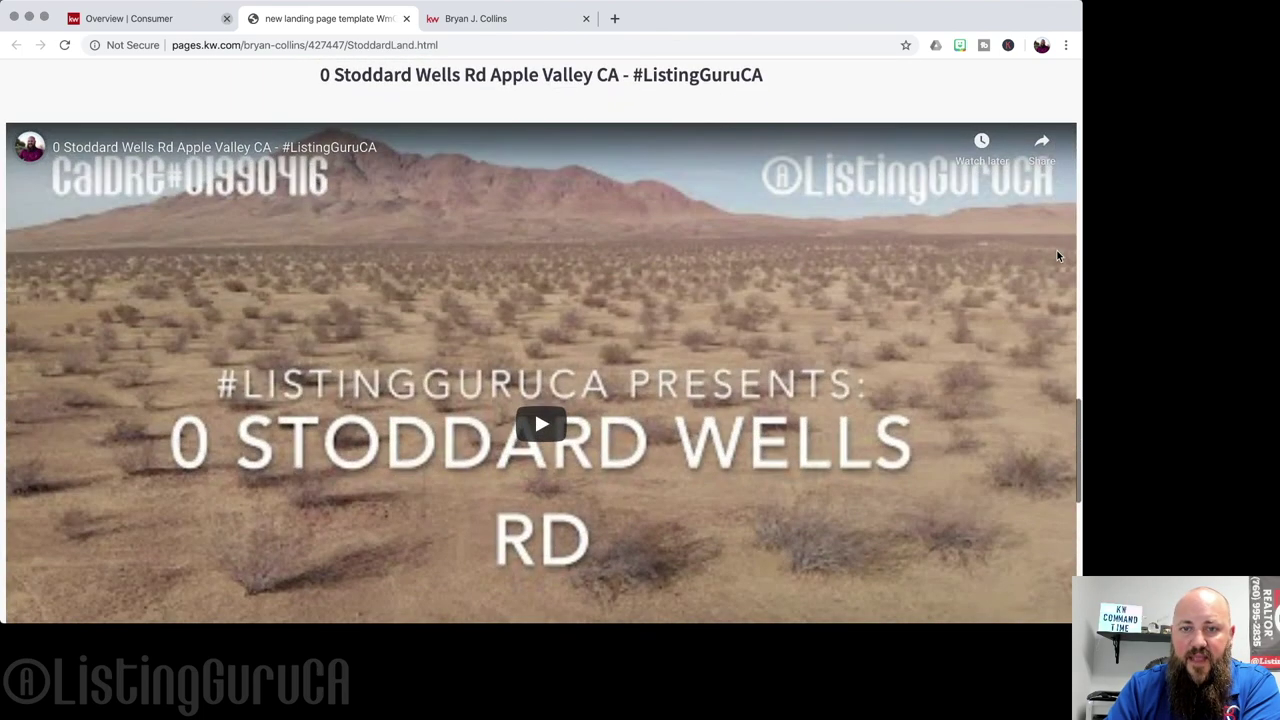
{"action": "scroll", "coordinate": [1057, 251], "scroll_direction": "down", "scroll_amount": 2}
{"action": "scroll", "coordinate": [588, 305], "scroll_direction": "up", "scroll_amount": 1}
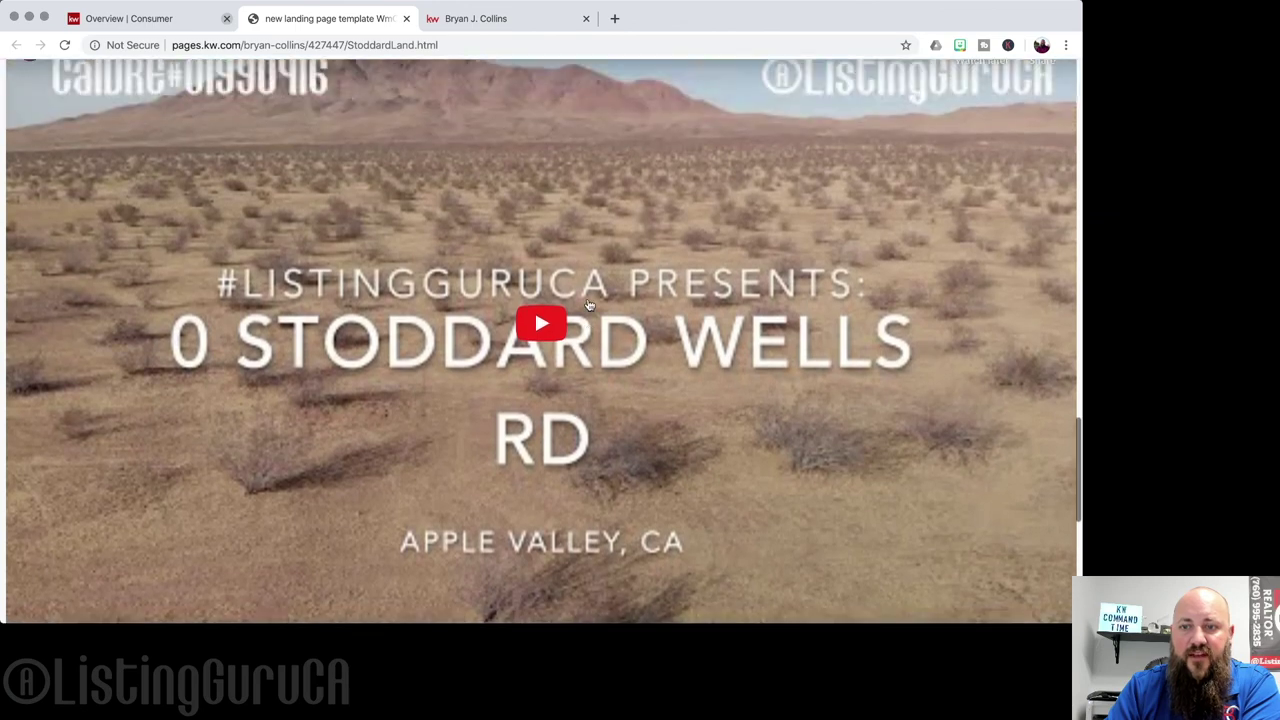
{"action": "scroll", "coordinate": [580, 320], "scroll_direction": "up", "scroll_amount": 1}
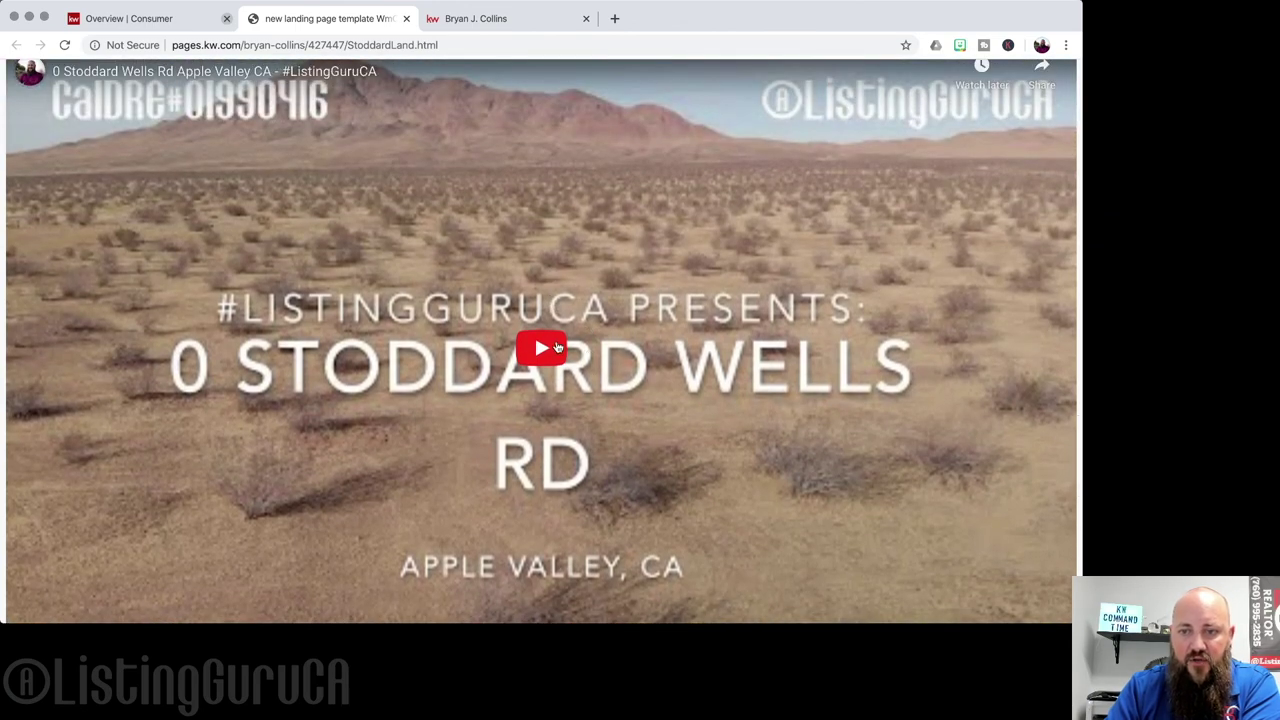
{"action": "scroll", "coordinate": [556, 346], "scroll_direction": "down", "scroll_amount": 6}
{"action": "scroll", "coordinate": [520, 290], "scroll_direction": "up", "scroll_amount": 9}
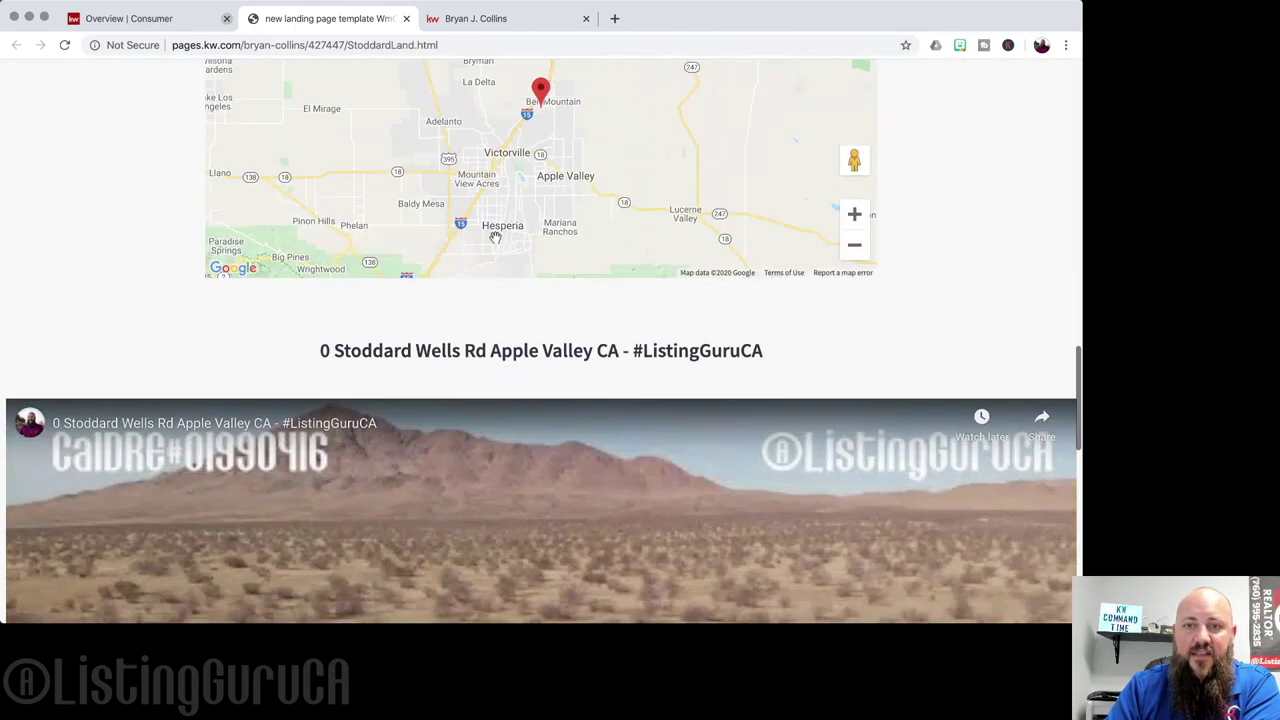
- Check the Apple Valley landing page's web address and header, then return to the Landing Pages list in Command
{"action": "left_click", "coordinate": [413, 48]}
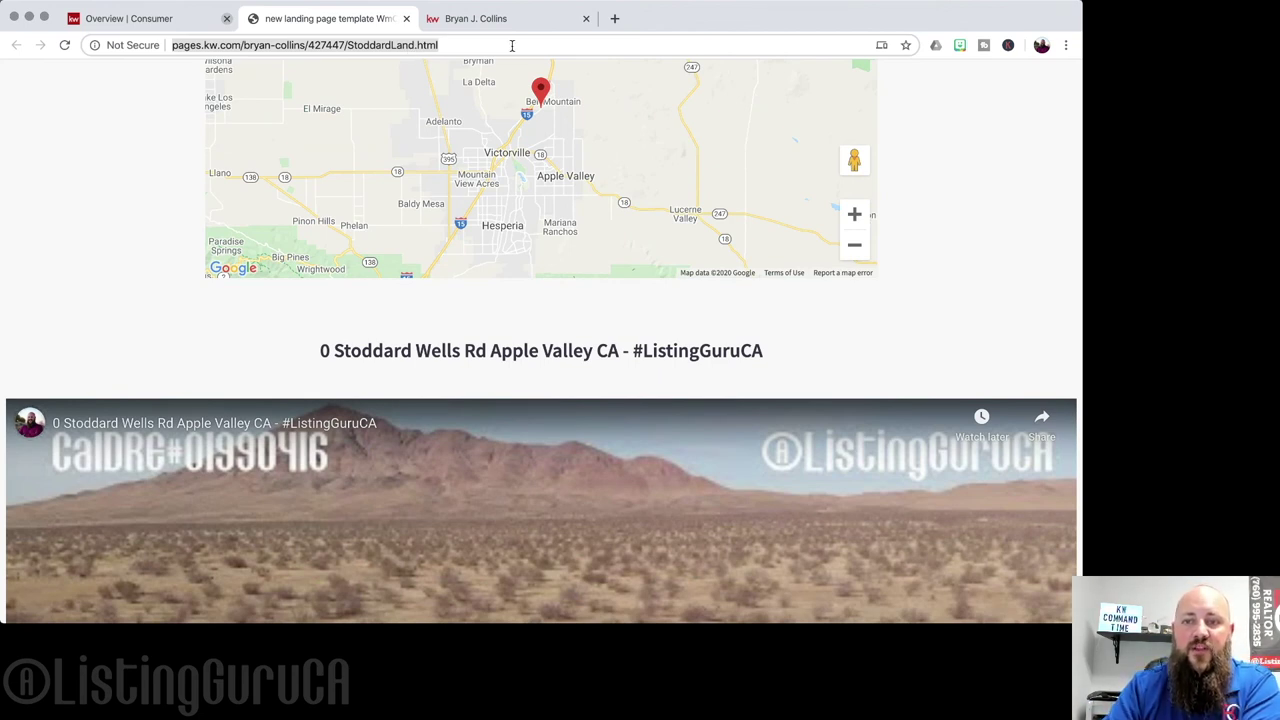
{"action": "left_click", "coordinate": [126, 157]}
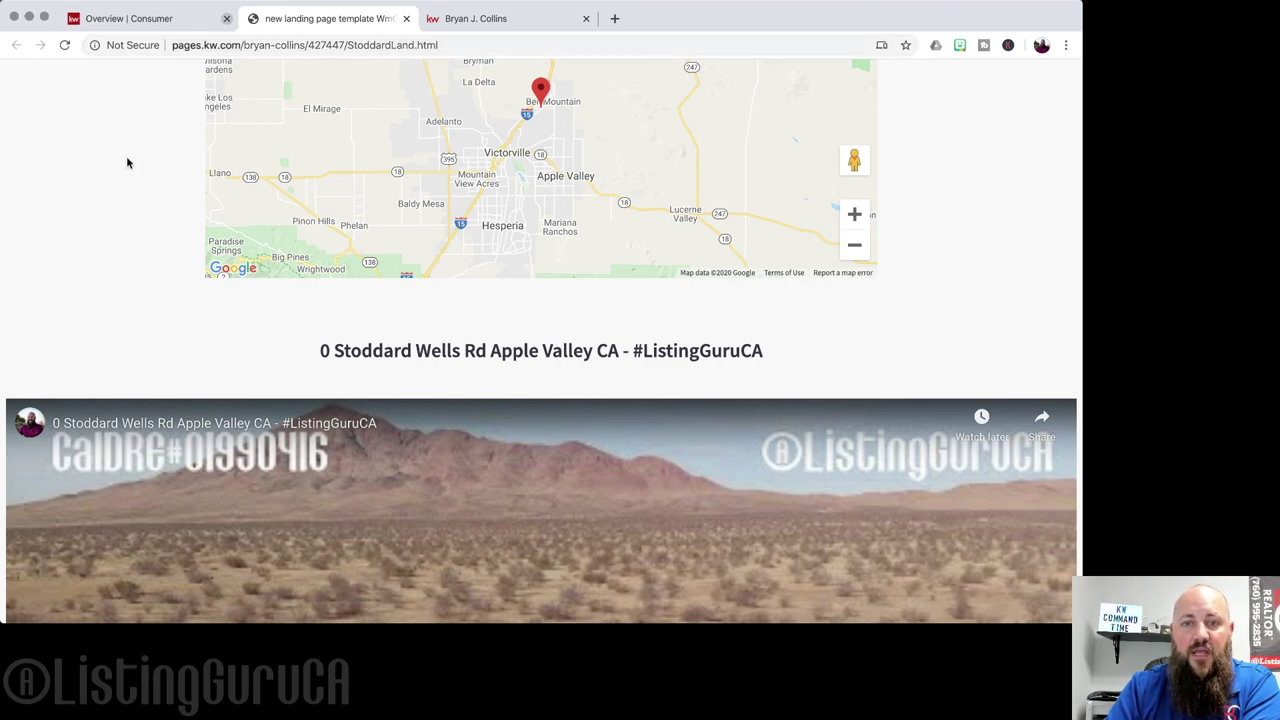
{"action": "scroll", "coordinate": [126, 157], "scroll_direction": "up", "scroll_amount": 15}
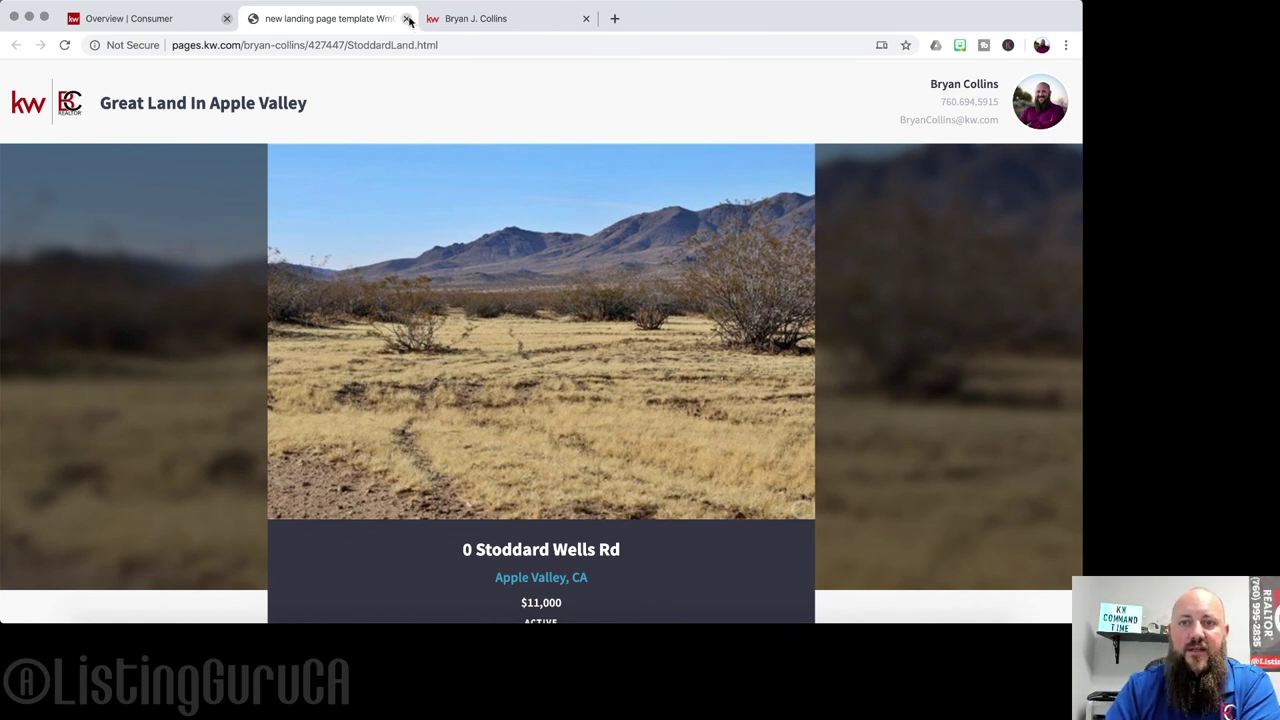
{"action": "left_click", "coordinate": [143, 20]}
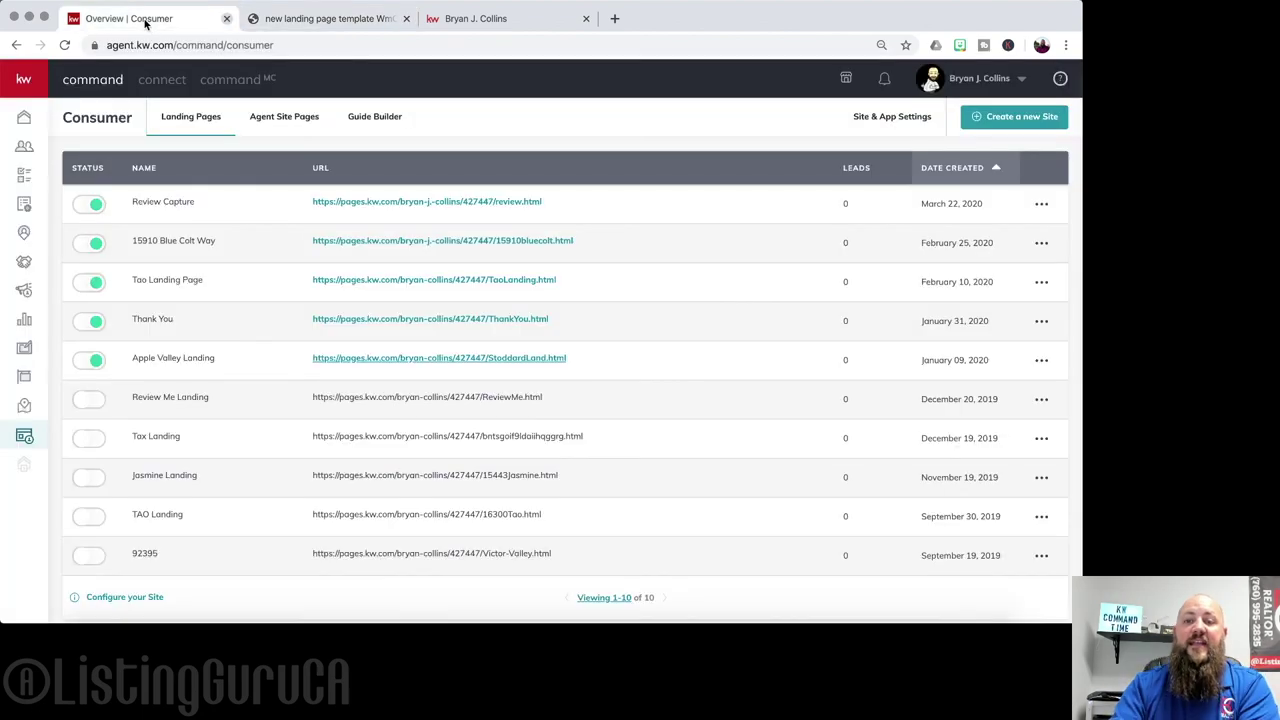